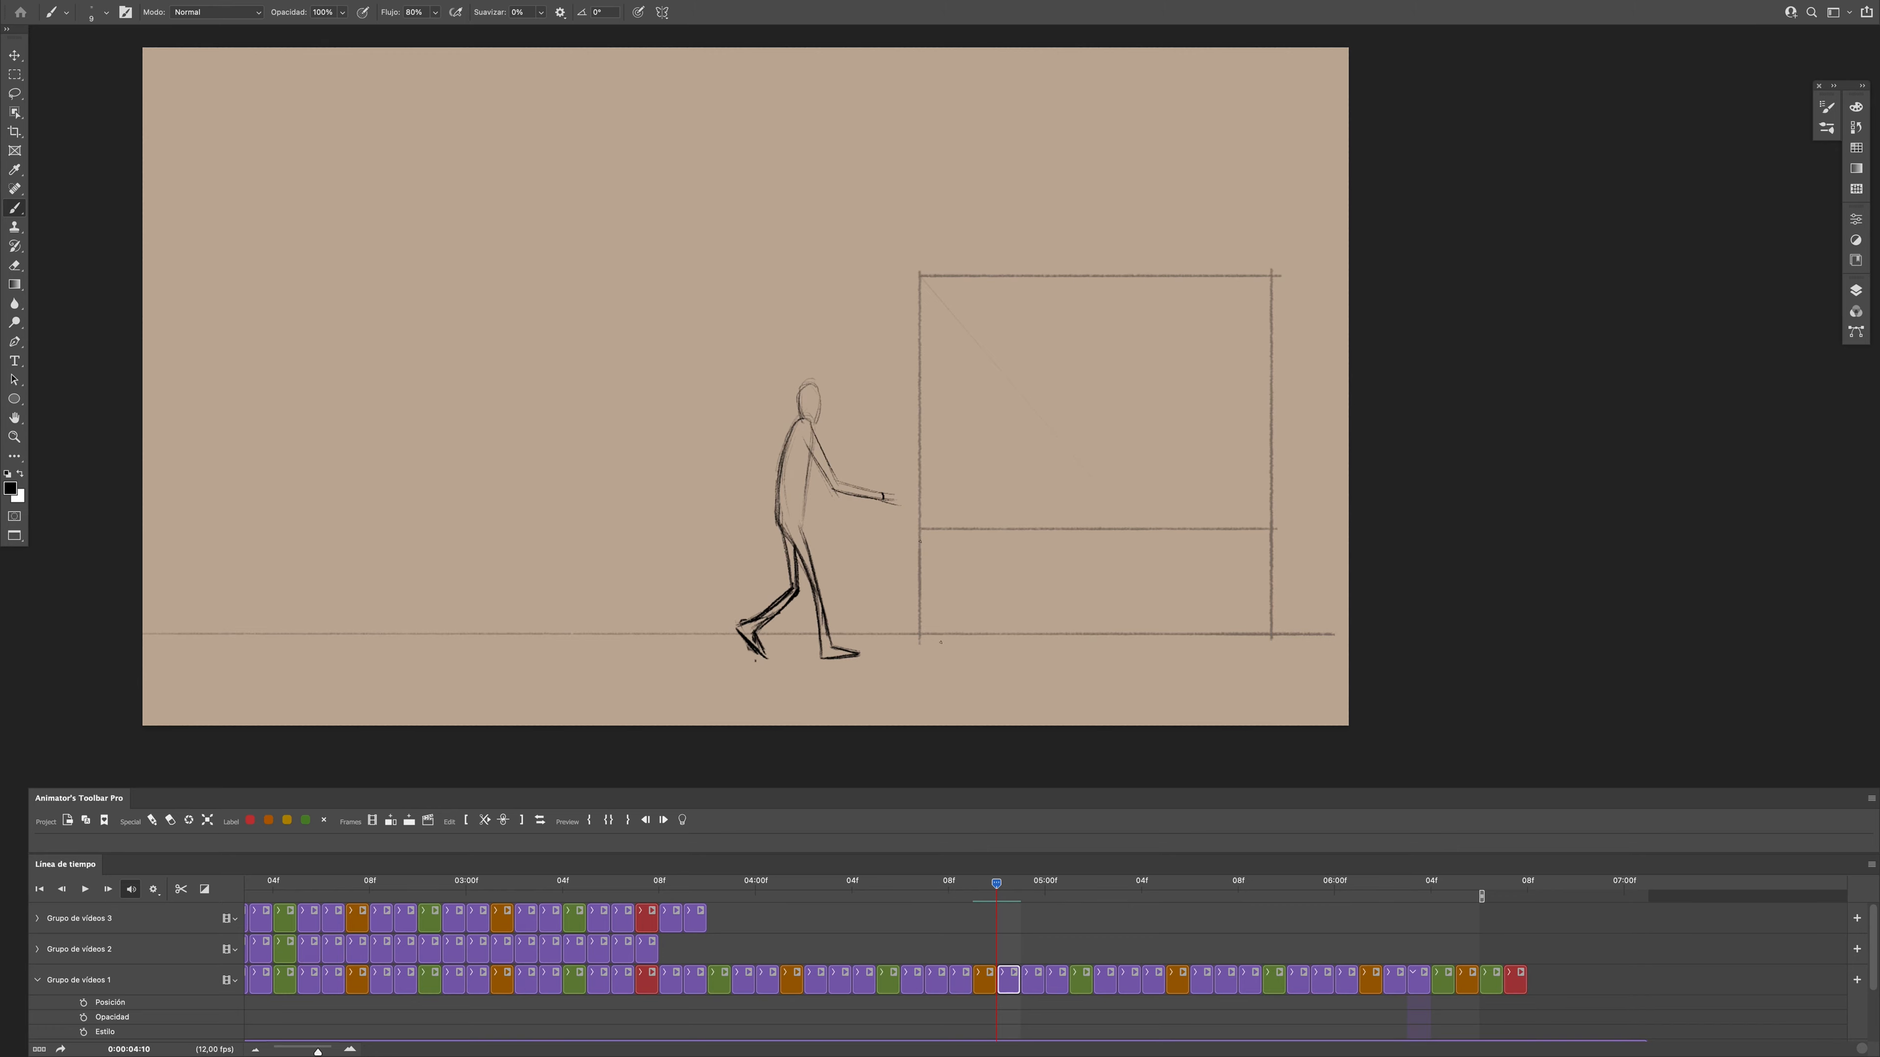
- Compare the arm poses at frames 0:00:04:10 and 0:00:04:11, and undo the last action
left_click_drag(997, 895, 990, 942)
key("Right")
key("Left")
key("Right")
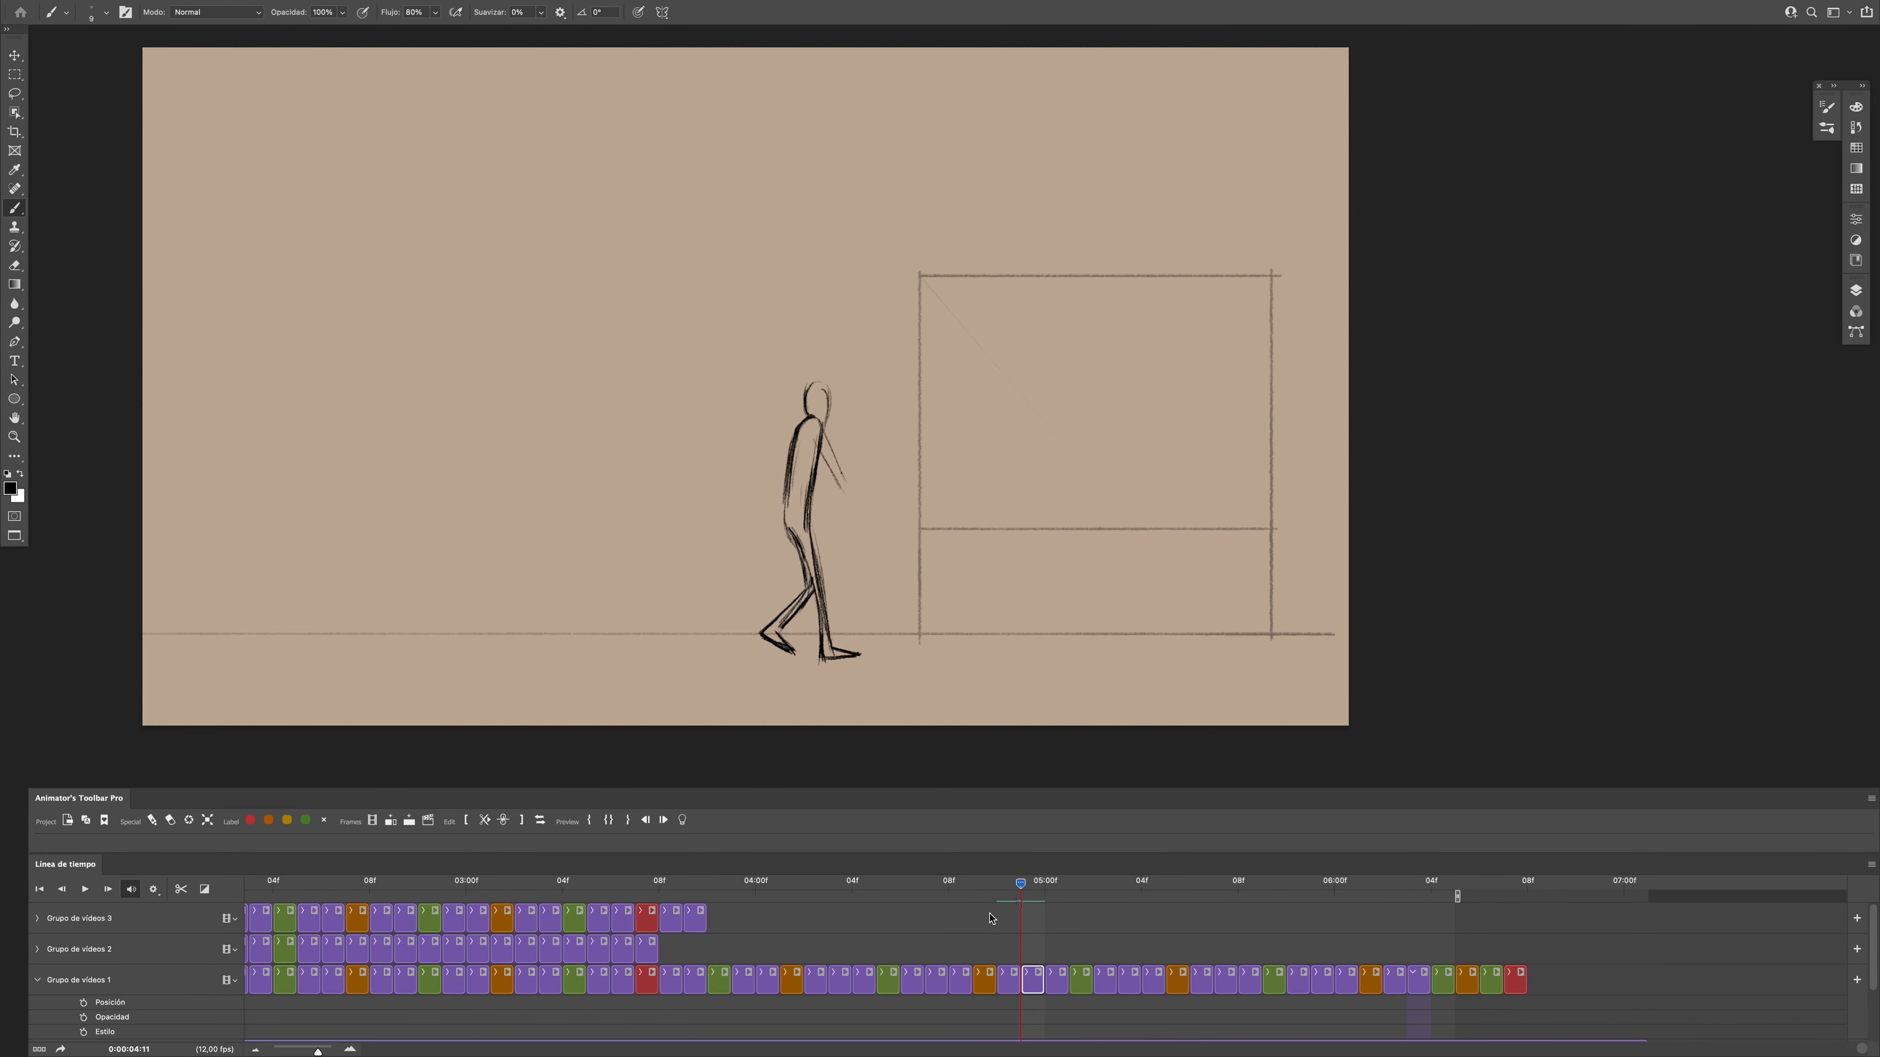
key("ctrl+z")
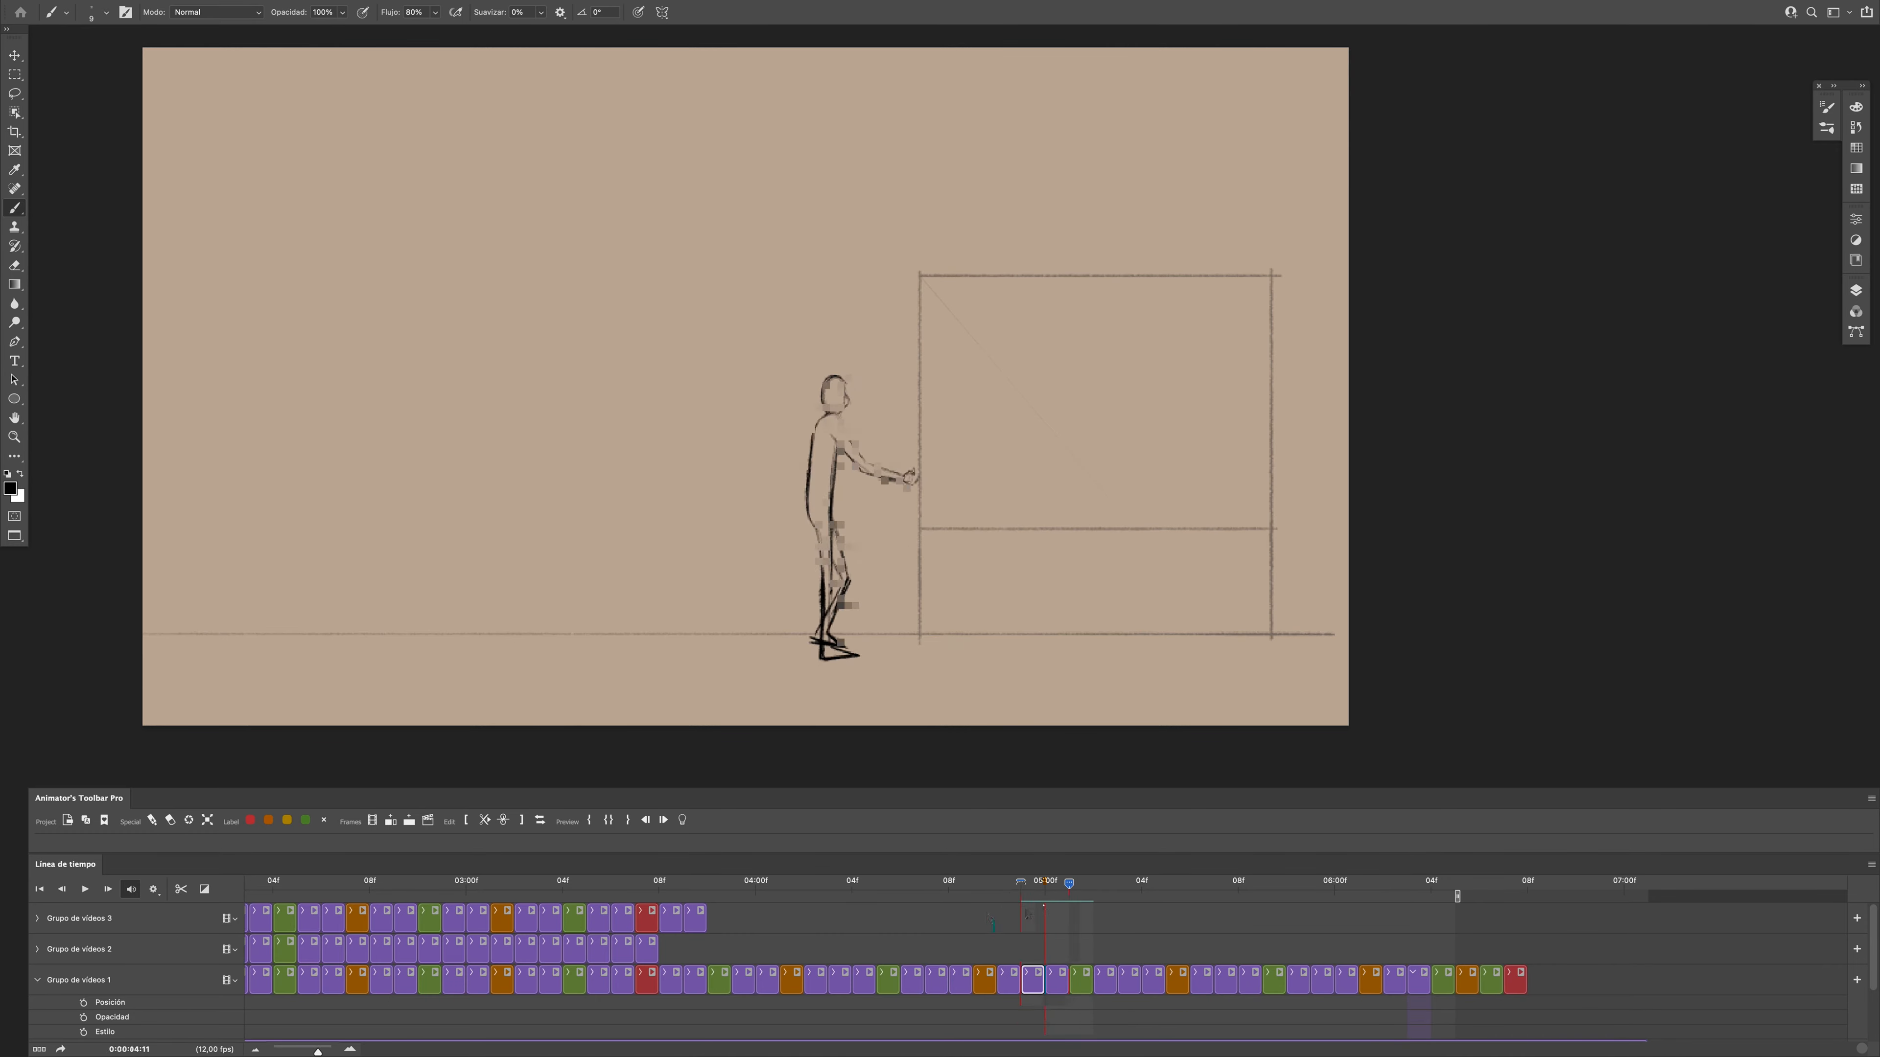
- Sketch the figure's upper arm and forearm reaching forward at frame 0:00:05:00, checking against the previous frame
mouse_move(1021, 903)
left_mouse_down()
mouse_move(995, 888)
mouse_move(1080, 888)
mouse_move(1021, 885)
mouse_move(1044, 881)
left_mouse_up()
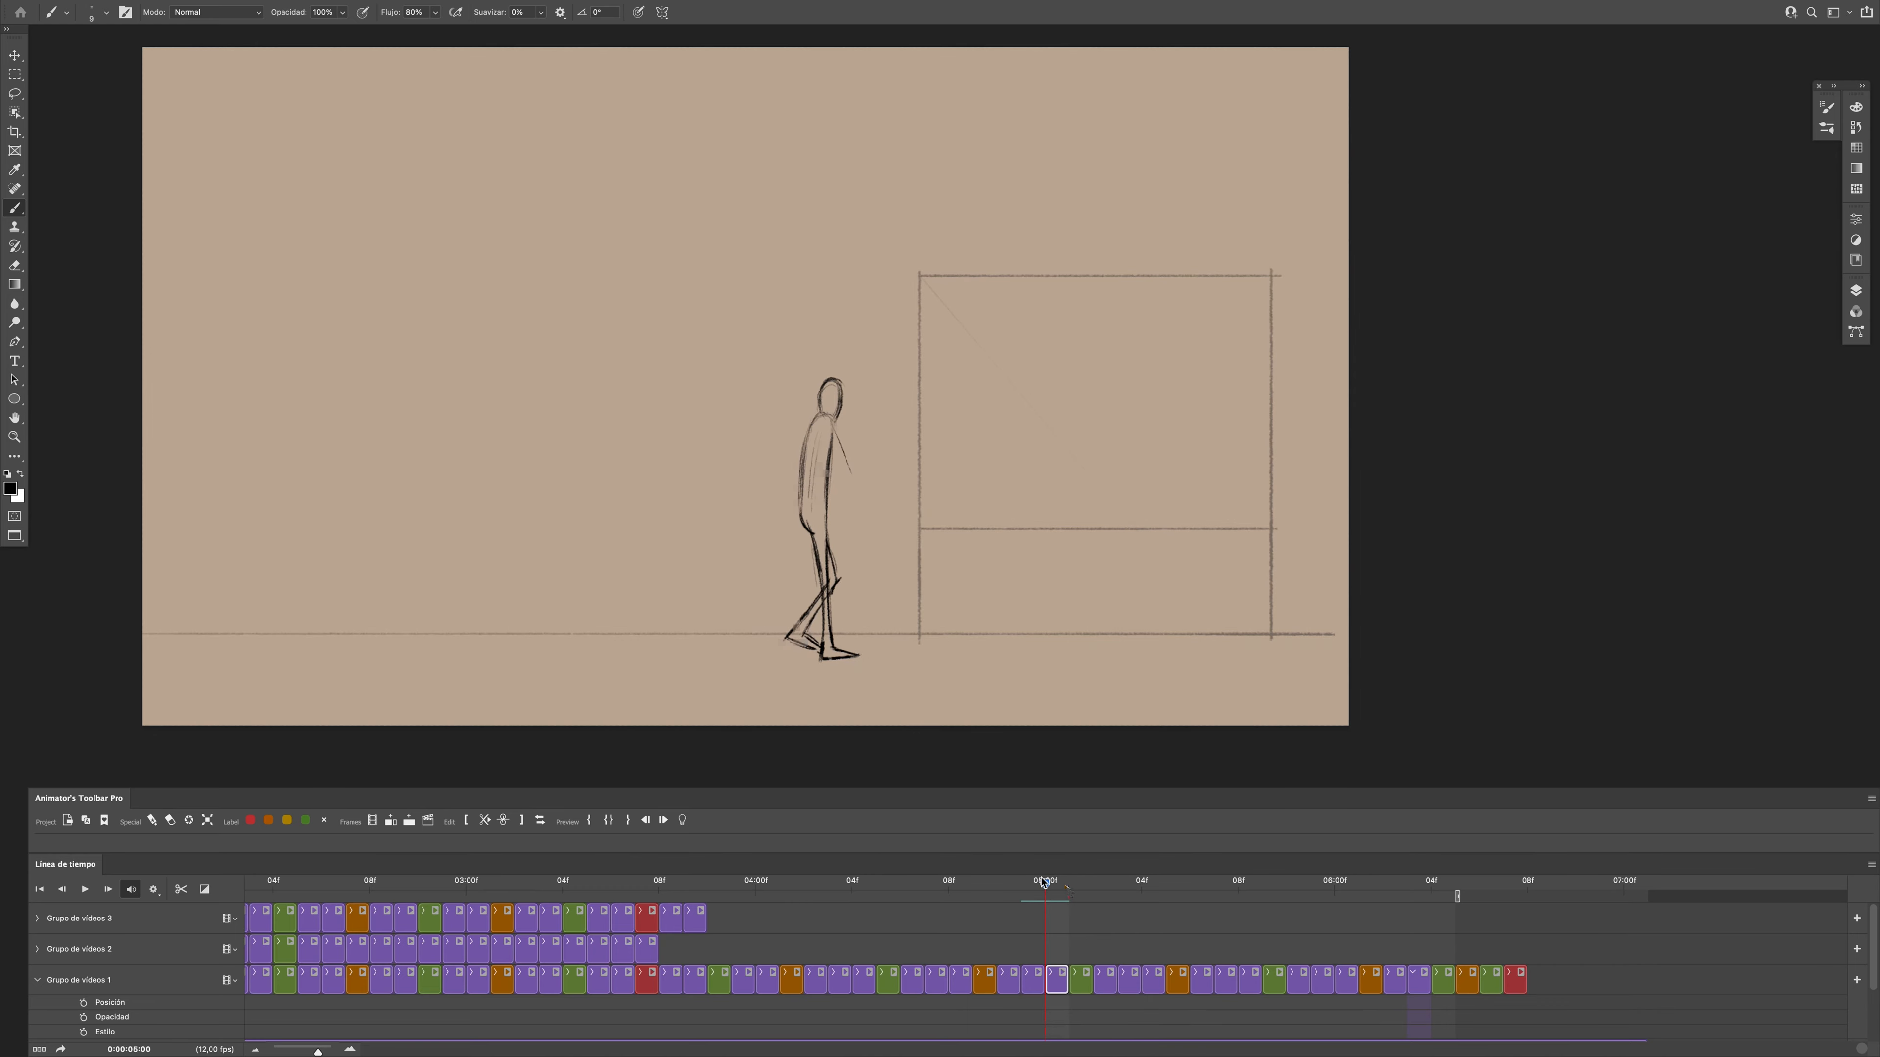
left_click_drag(823, 434, 856, 485)
mouse_move(1046, 888)
left_mouse_down()
mouse_move(1040, 907)
mouse_move(1063, 898)
mouse_move(1043, 895)
left_mouse_up()
left_click_drag(860, 481, 897, 486)
key("Left")
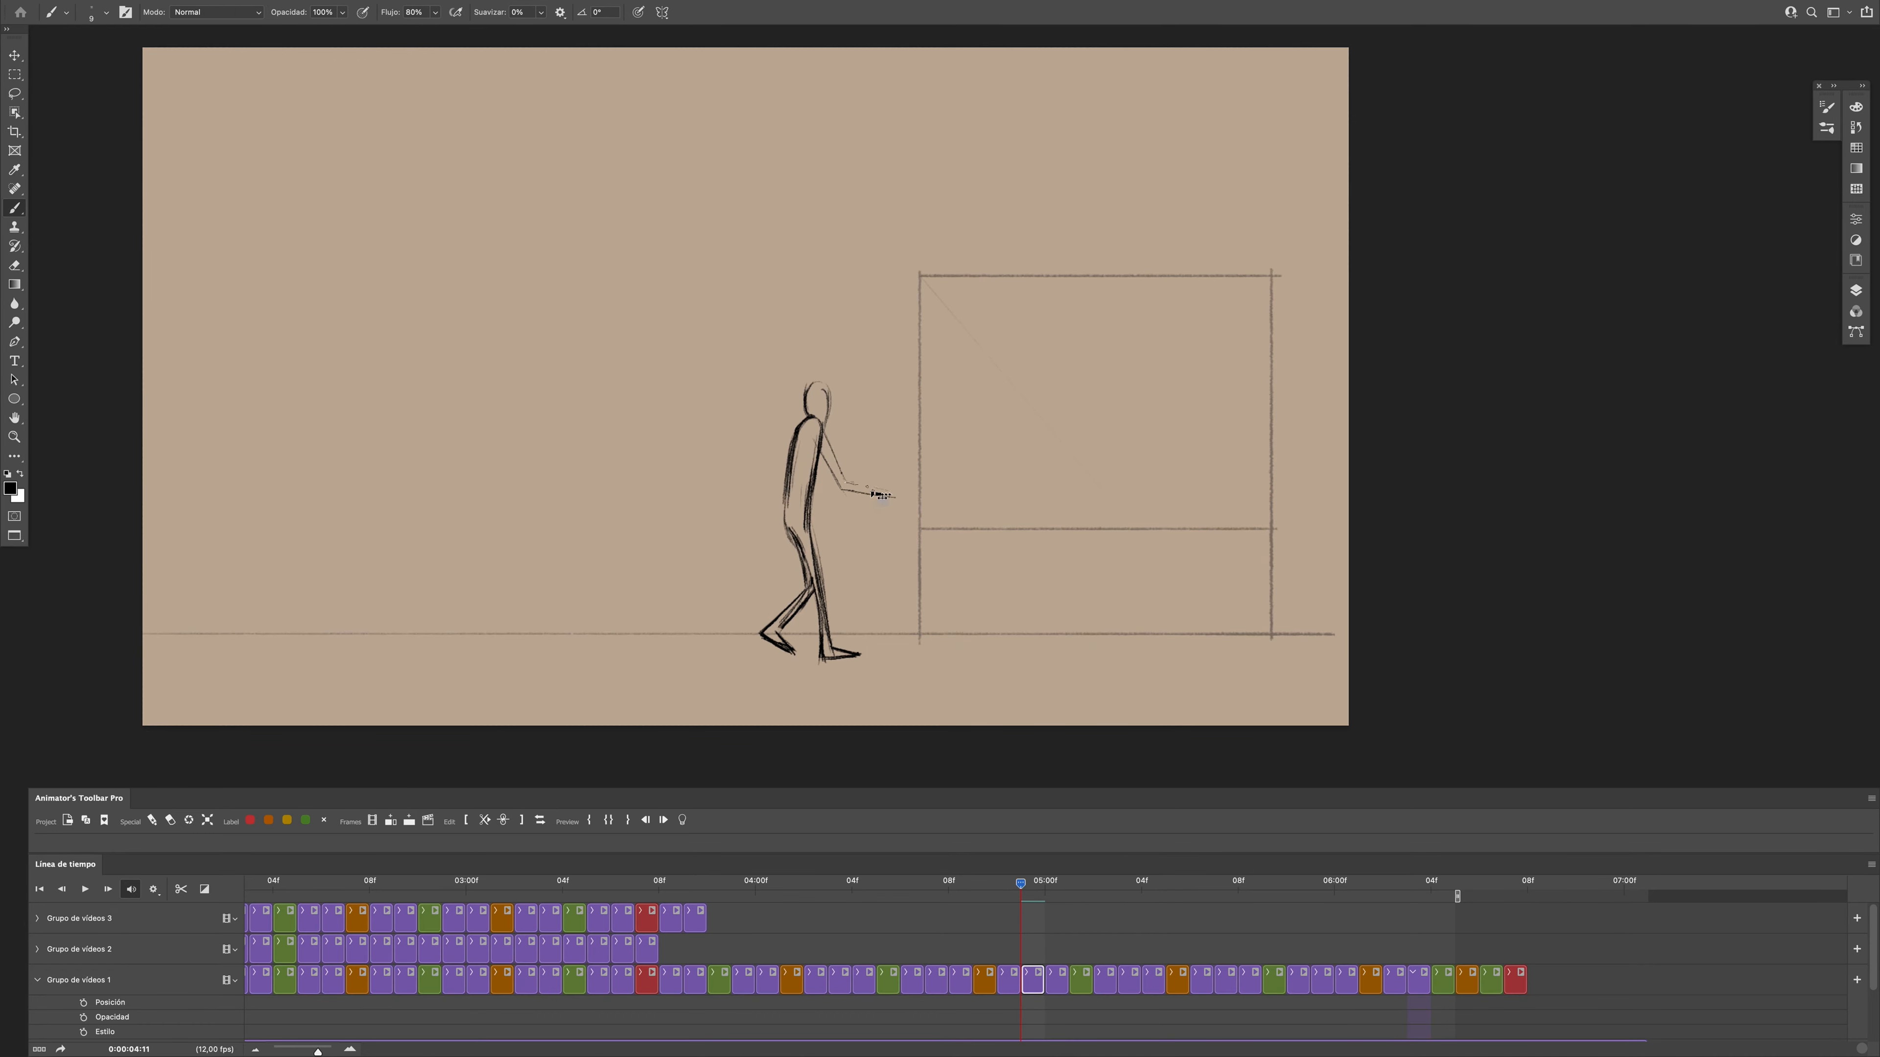
- Erase the figure's forearm at frame 0:00:04:10 and redraw it with the Brush
key("Right")
mouse_move(1045, 891)
left_mouse_down()
mouse_move(1006, 948)
mouse_move(1055, 903)
mouse_move(836, 900)
mouse_move(866, 919)
mouse_move(959, 846)
mouse_move(1406, 888)
mouse_move(809, 899)
mouse_move(995, 913)
left_mouse_up()
key("Right")
key("Right")
left_click(1008, 980)
key("e")
left_click_drag(897, 496, 843, 490)
key("b")
left_click_drag(836, 492, 892, 489)
- Draw the hand at the end of the forearm at frame 0:00:04:10, comparing it with the neighbouring frames
left_click_drag(1005, 885, 995, 889)
left_click_drag(885, 488, 905, 488)
mouse_move(992, 902)
left_mouse_down()
mouse_move(1021, 899)
mouse_move(996, 892)
left_mouse_up()
left_click_drag(887, 490, 903, 498)
- Sketch both sides of the figure's upper arm, from shoulder to elbow, at frame 0:00:05:02
mouse_move(1000, 889)
left_mouse_down()
mouse_move(756, 923)
mouse_move(1093, 892)
left_mouse_up()
left_click(985, 979)
key("e")
key("b")
left_click(1103, 972)
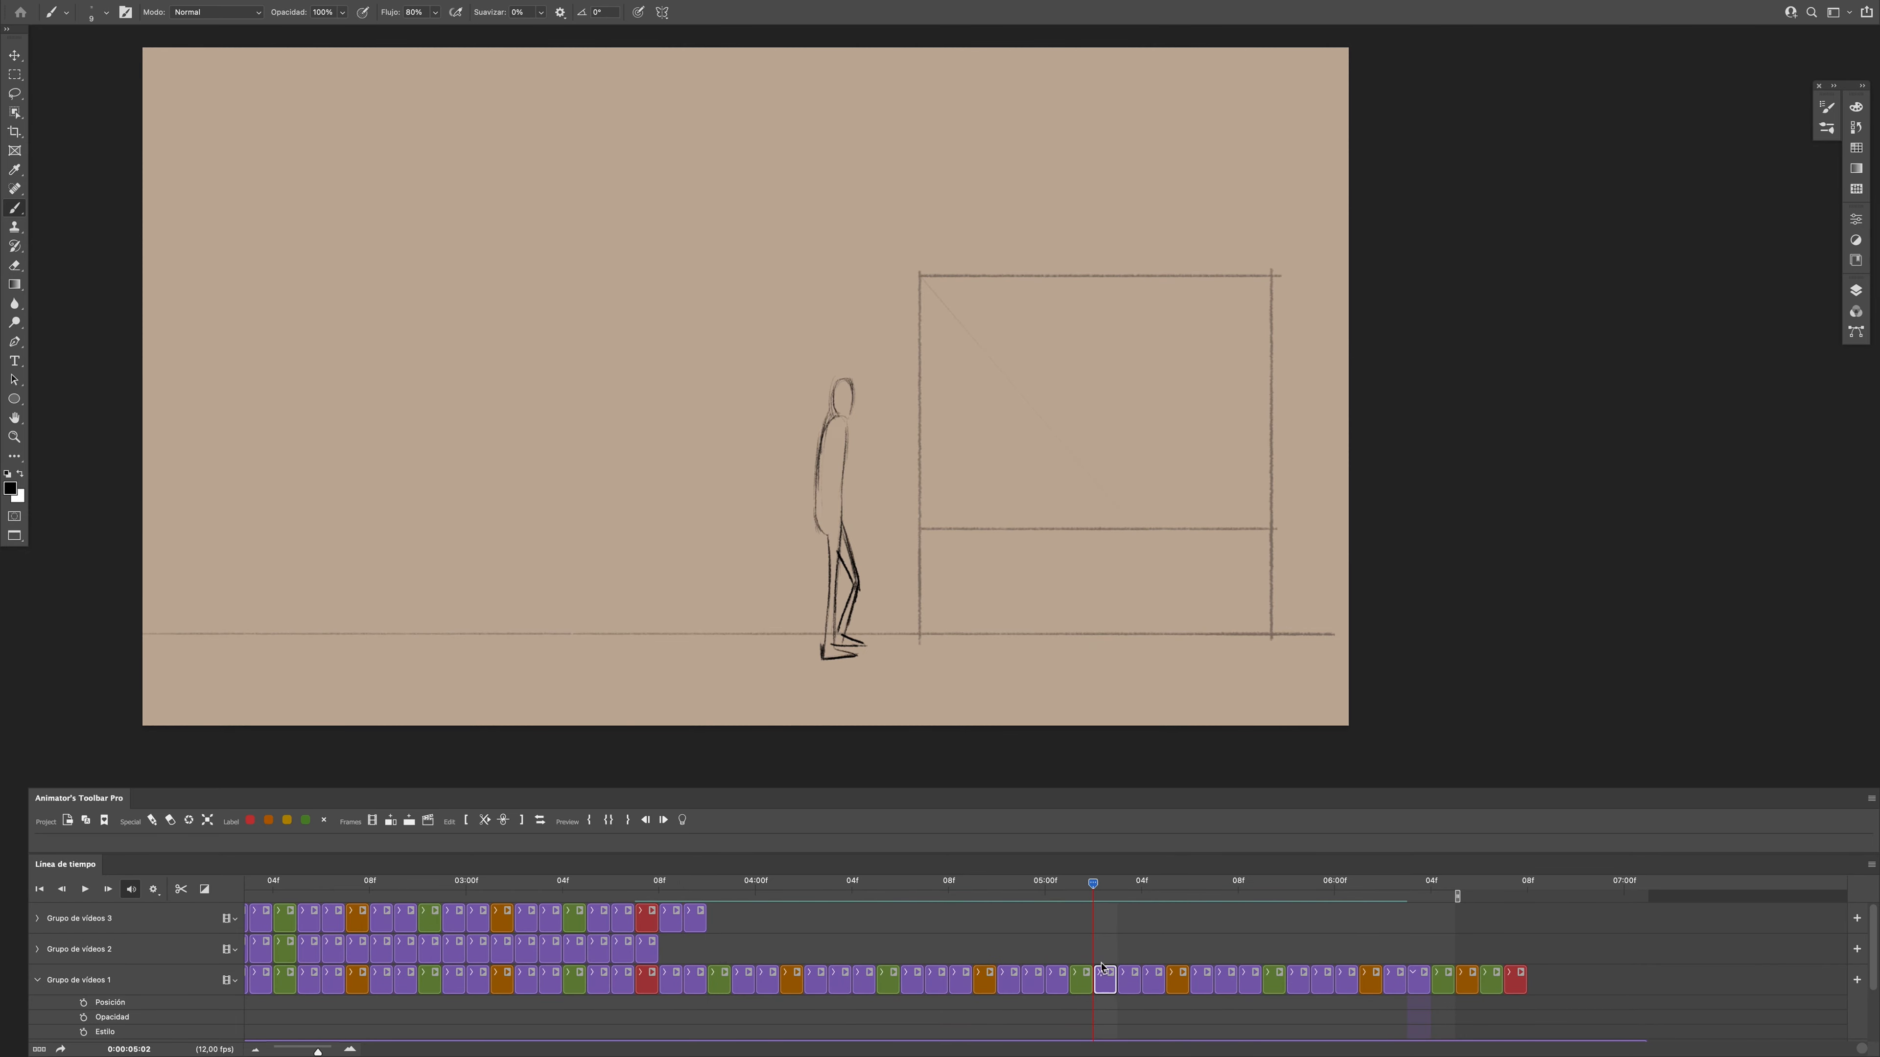
mouse_move(1095, 917)
left_mouse_down()
mouse_move(1058, 940)
mouse_move(1091, 926)
left_mouse_up()
left_click_drag(846, 419, 877, 474)
mouse_move(1093, 896)
left_mouse_down()
mouse_move(1011, 911)
mouse_move(1093, 907)
left_mouse_up()
left_click_drag(838, 434, 875, 478)
mouse_move(1093, 900)
left_mouse_down()
mouse_move(1073, 907)
mouse_move(1094, 907)
left_mouse_up()
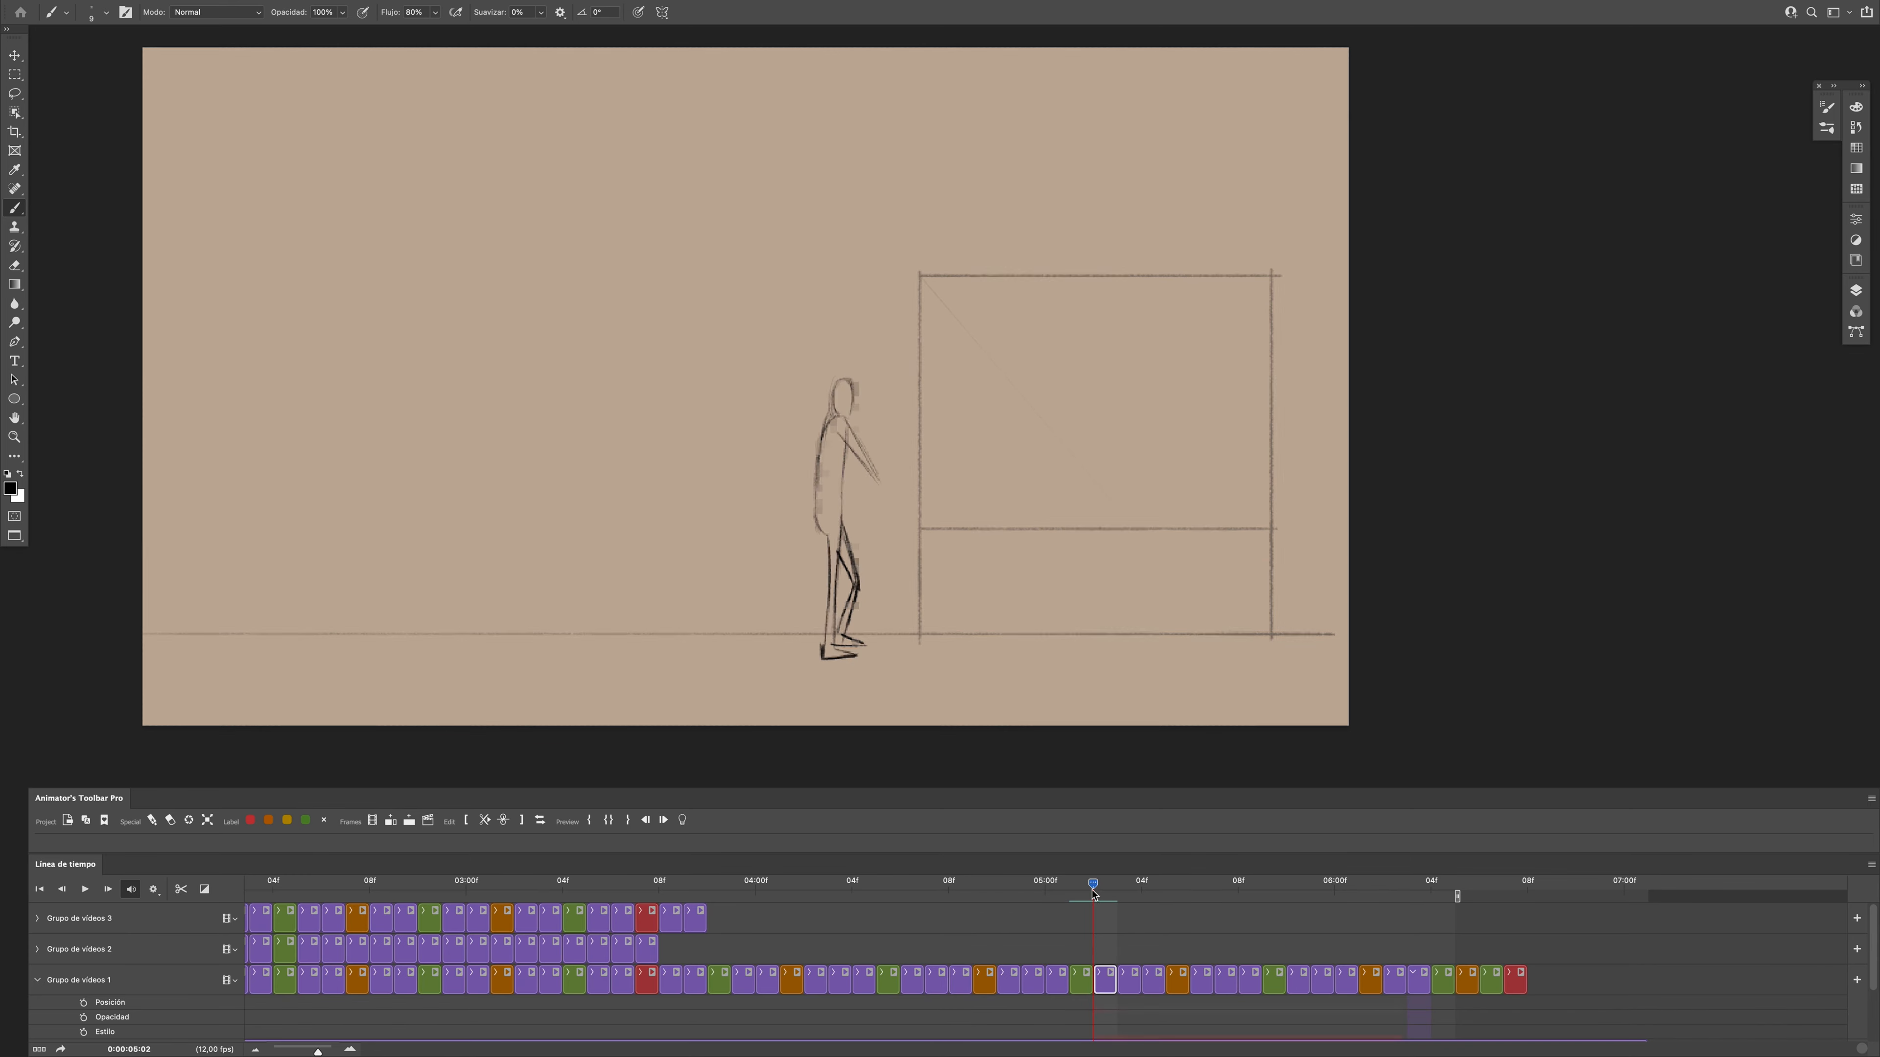
- Draw the forearm and hand reaching the box's edge at frame 0:00:05:02, erasing stray marks
left_click_drag(871, 475, 918, 483)
key("e")
left_click_drag(930, 475, 930, 487)
key("b")
mouse_move(1093, 883)
left_mouse_down()
mouse_move(1080, 832)
mouse_move(1093, 881)
left_mouse_up()
left_click_drag(914, 475, 925, 482)
- Sketch the figure's arm at frame 0:00:05:03, return to frame 0:00:05:02 and undo the last three actions
mouse_move(1093, 883)
left_mouse_down()
mouse_move(1077, 877)
mouse_move(1112, 935)
left_mouse_up()
left_click_drag(854, 423, 879, 474)
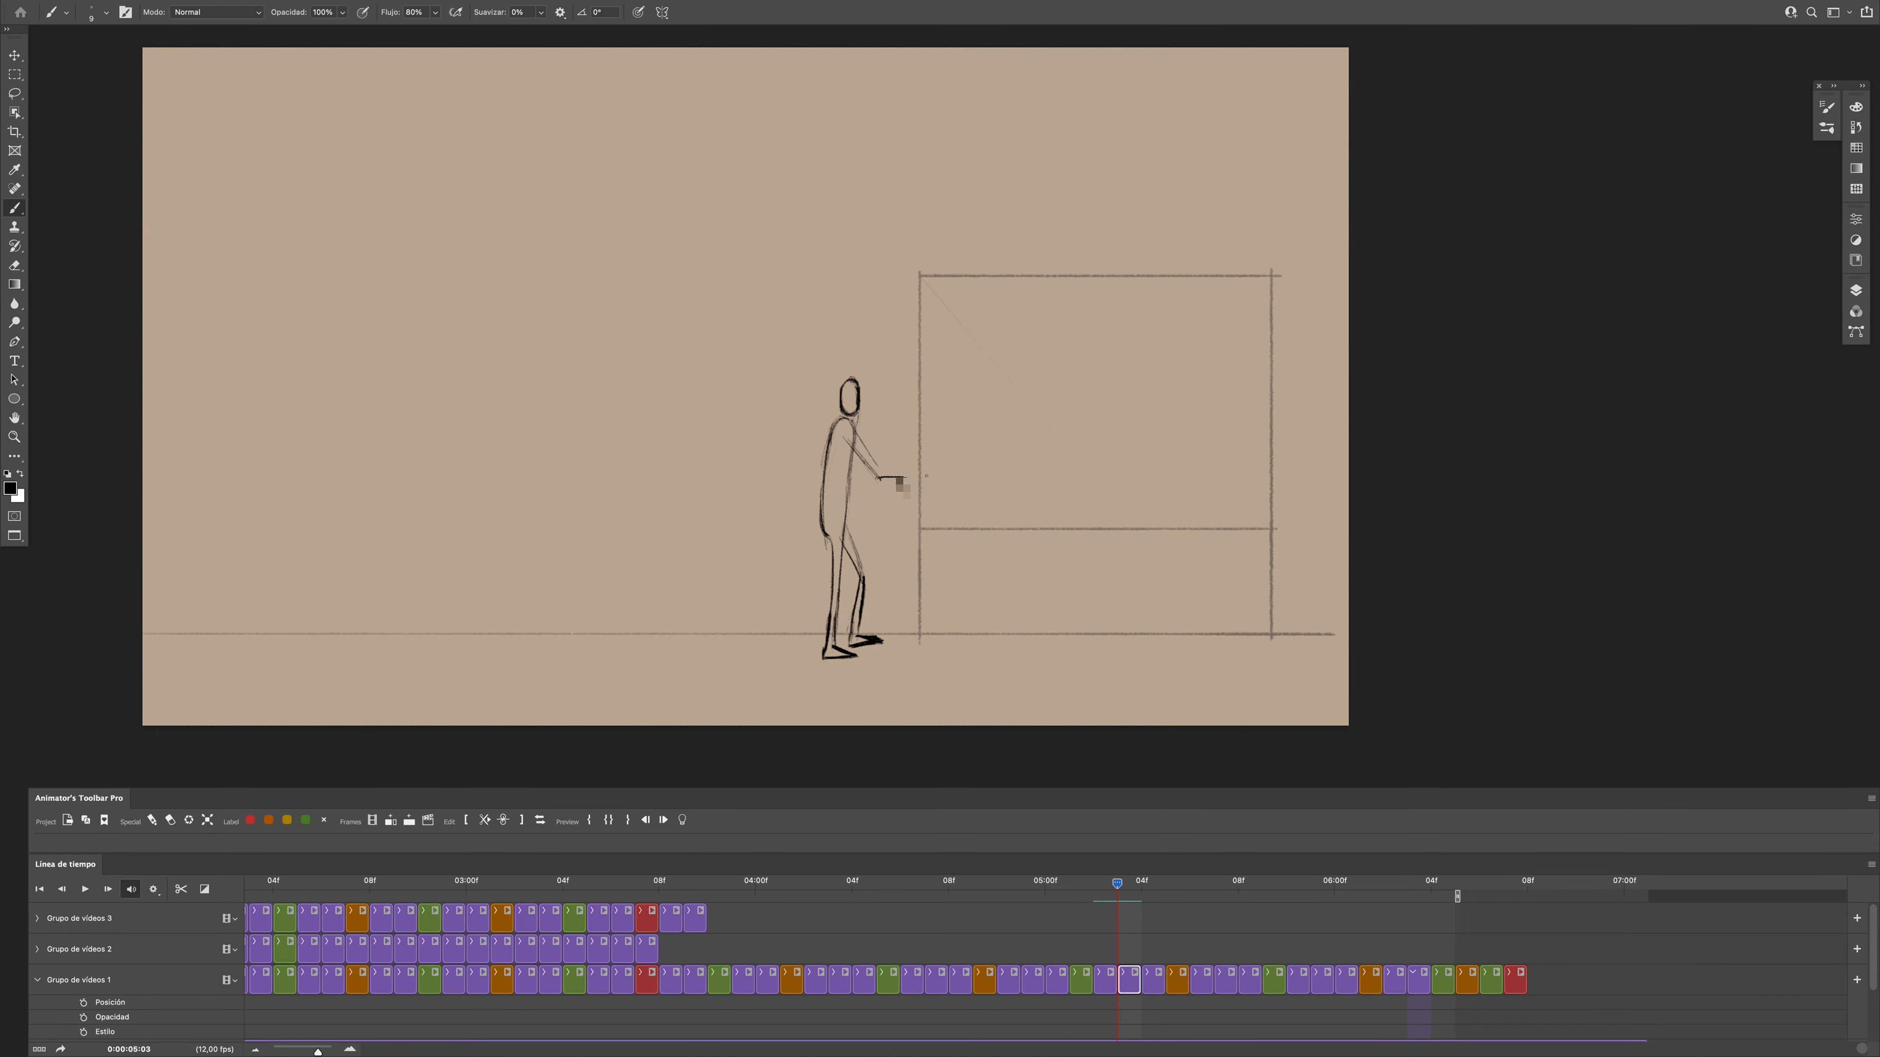
left_click_drag(1116, 885, 1094, 924)
key("super+z")
key("super+z")
key("super+z")
- Erase part of the hand at frame 0:00:05:02 and redraw it with the Brush
mouse_move(1098, 904)
left_mouse_down()
mouse_move(1066, 949)
mouse_move(1097, 955)
left_mouse_up()
key("e")
left_click(1105, 981)
left_click_drag(918, 472, 923, 482)
key("b")
left_click_drag(908, 475, 917, 472)
- Draw the figure's hand at the end of the forearm at frame 0:00:05:03
left_click_drag(1093, 885, 1116, 905)
left_click(1129, 980)
left_click_drag(915, 470, 931, 479)
- Draw the figure's forearm and open hand at frame 0:00:05:04, comparing it with adjacent frames
left_click_drag(1117, 913, 1141, 913)
mouse_move(1141, 886)
left_mouse_down()
mouse_move(1102, 915)
mouse_move(1141, 900)
left_mouse_up()
mouse_move(904, 483)
left_mouse_down()
mouse_move(953, 463)
mouse_move(938, 475)
left_mouse_up()
key("e")
key("b")
mouse_move(1141, 887)
left_mouse_down()
mouse_move(977, 919)
mouse_move(1162, 896)
mouse_move(898, 856)
mouse_move(837, 914)
mouse_move(873, 888)
mouse_move(1177, 845)
mouse_move(1065, 903)
mouse_move(1167, 892)
mouse_move(1140, 882)
left_mouse_up()
- Dock the timeline below Animator's Toolbar Pro and go to frame 0:00:05:06
left_click(1206, 989)
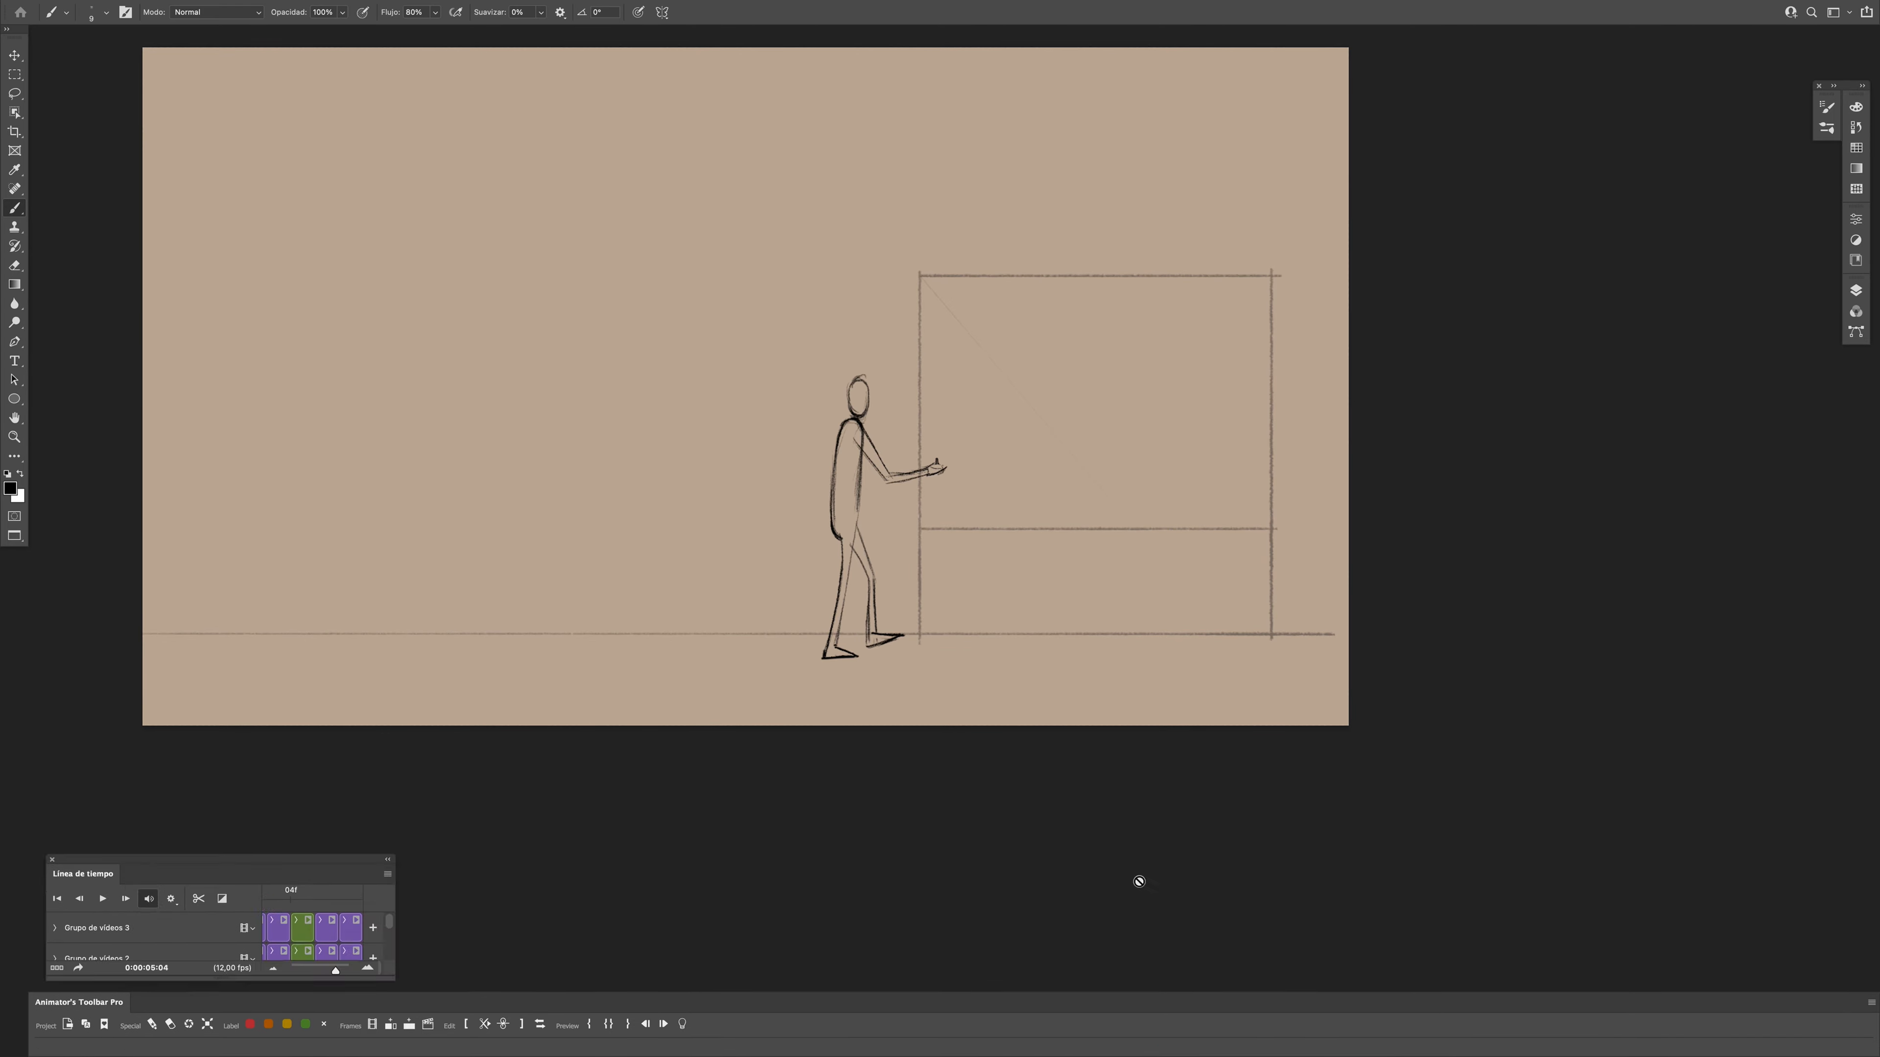
left_click_drag(929, 915, 1091, 816)
left_click_drag(1285, 845, 1330, 881)
- Draw the figure's bent arm at frame 0:00:05:06 and clean up its lines with the Eraser
left_click_drag(896, 457, 913, 484)
left_click_drag(1331, 848, 1333, 855)
key("e")
mouse_move(870, 445)
left_mouse_down()
mouse_move(917, 494)
mouse_move(945, 470)
left_mouse_up()
key("b")
key("e")
key("b")
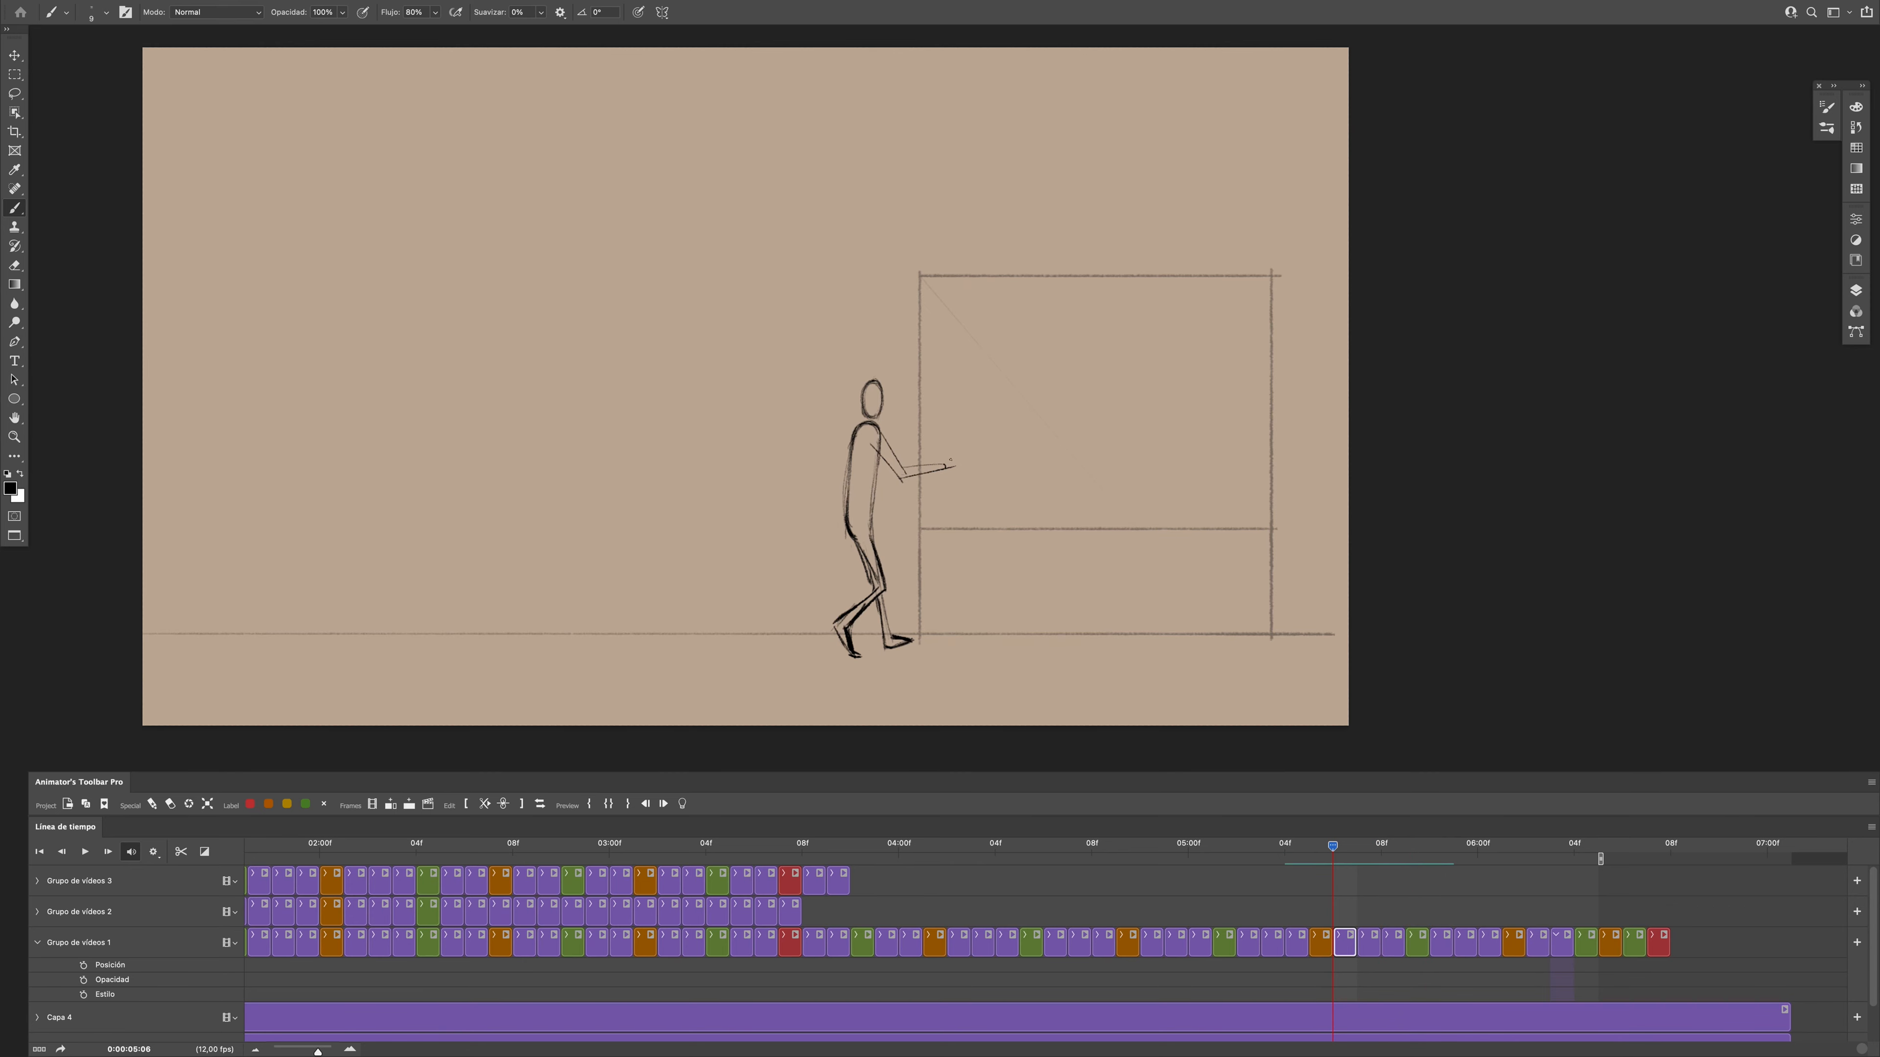
- Erase the forearm at frame 0:00:05:07 and redraw it angled upward toward the hand
mouse_move(1332, 847)
left_mouse_down()
mouse_move(1311, 868)
mouse_move(1359, 876)
left_mouse_up()
key("e")
left_click_drag(952, 456, 913, 480)
key("b")
left_click_drag(912, 481, 961, 467)
left_click_drag(917, 478, 964, 462)
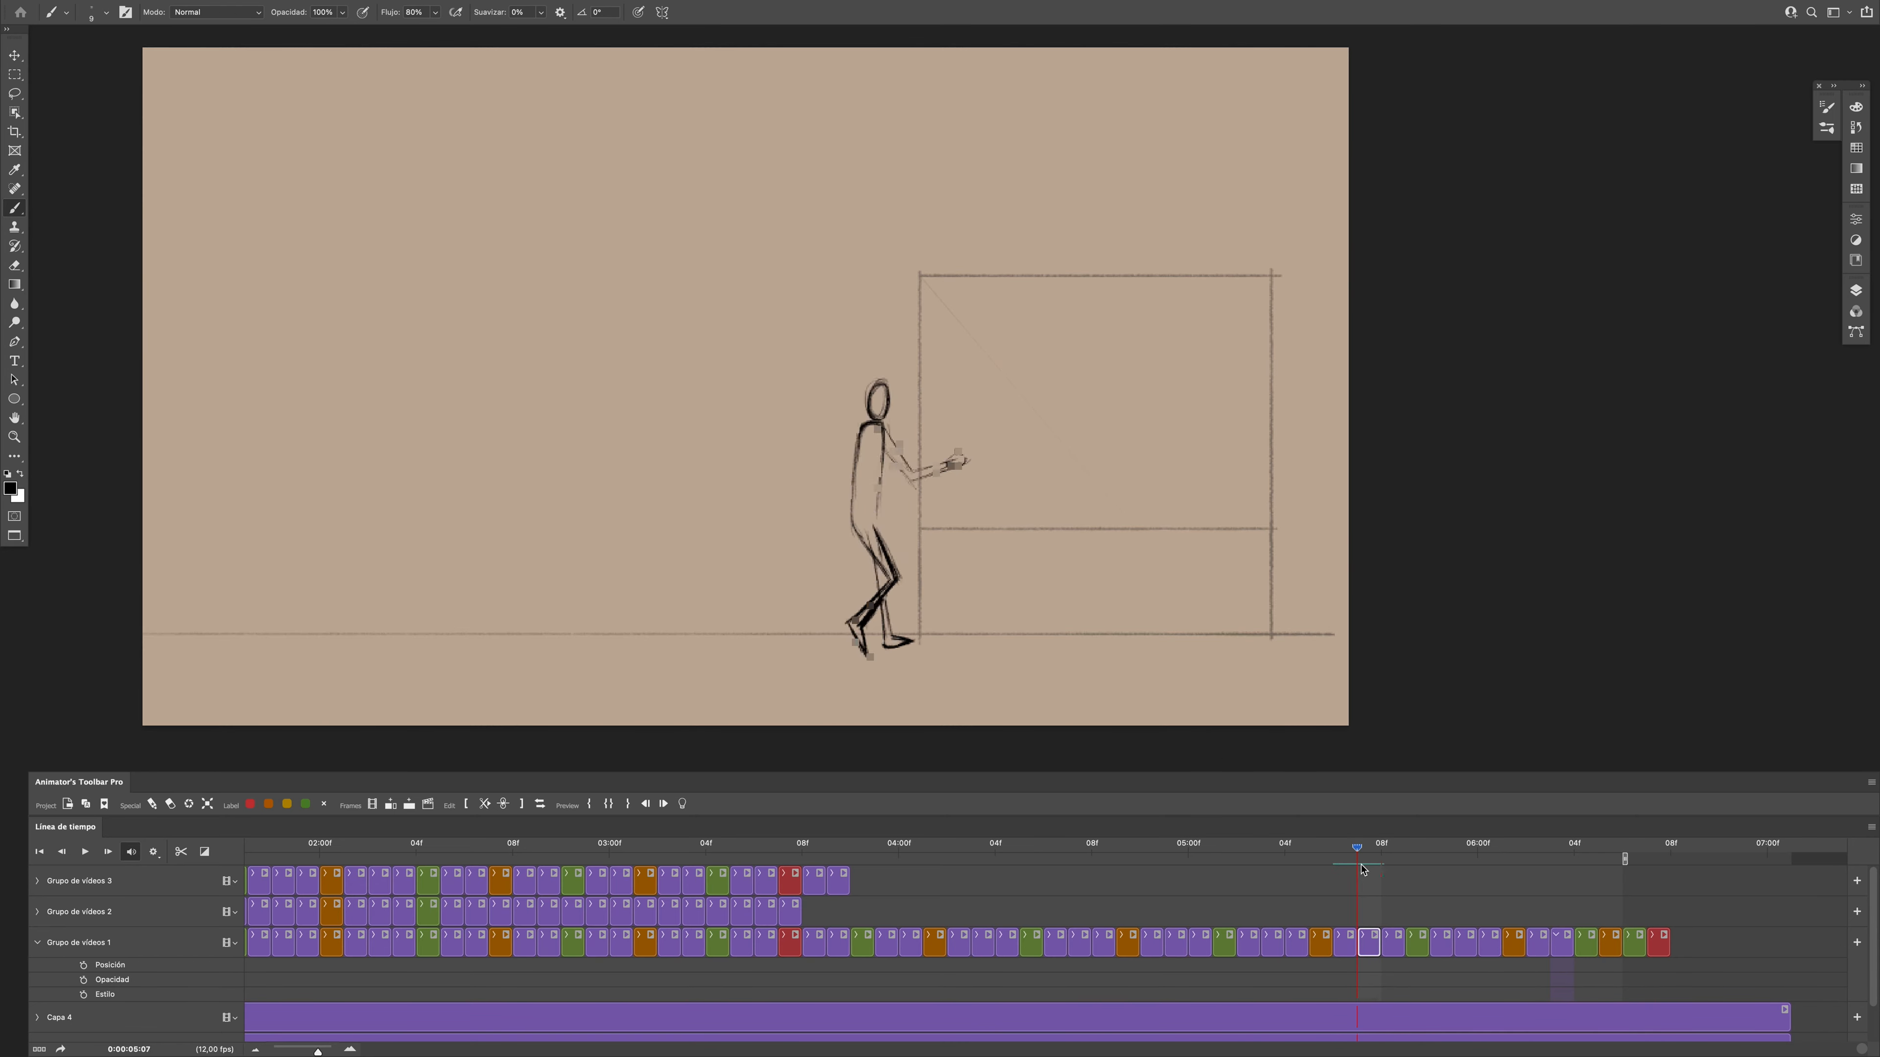
- Draw the raised forearm line from the figure's elbow at frame 0:00:05:08
left_click_drag(1364, 870, 1381, 952)
mouse_move(1382, 851)
left_mouse_down()
mouse_move(1383, 874)
mouse_move(1324, 879)
mouse_move(1381, 877)
left_mouse_up()
key("l")
key("v")
key("b")
left_click_drag(922, 475, 960, 453)
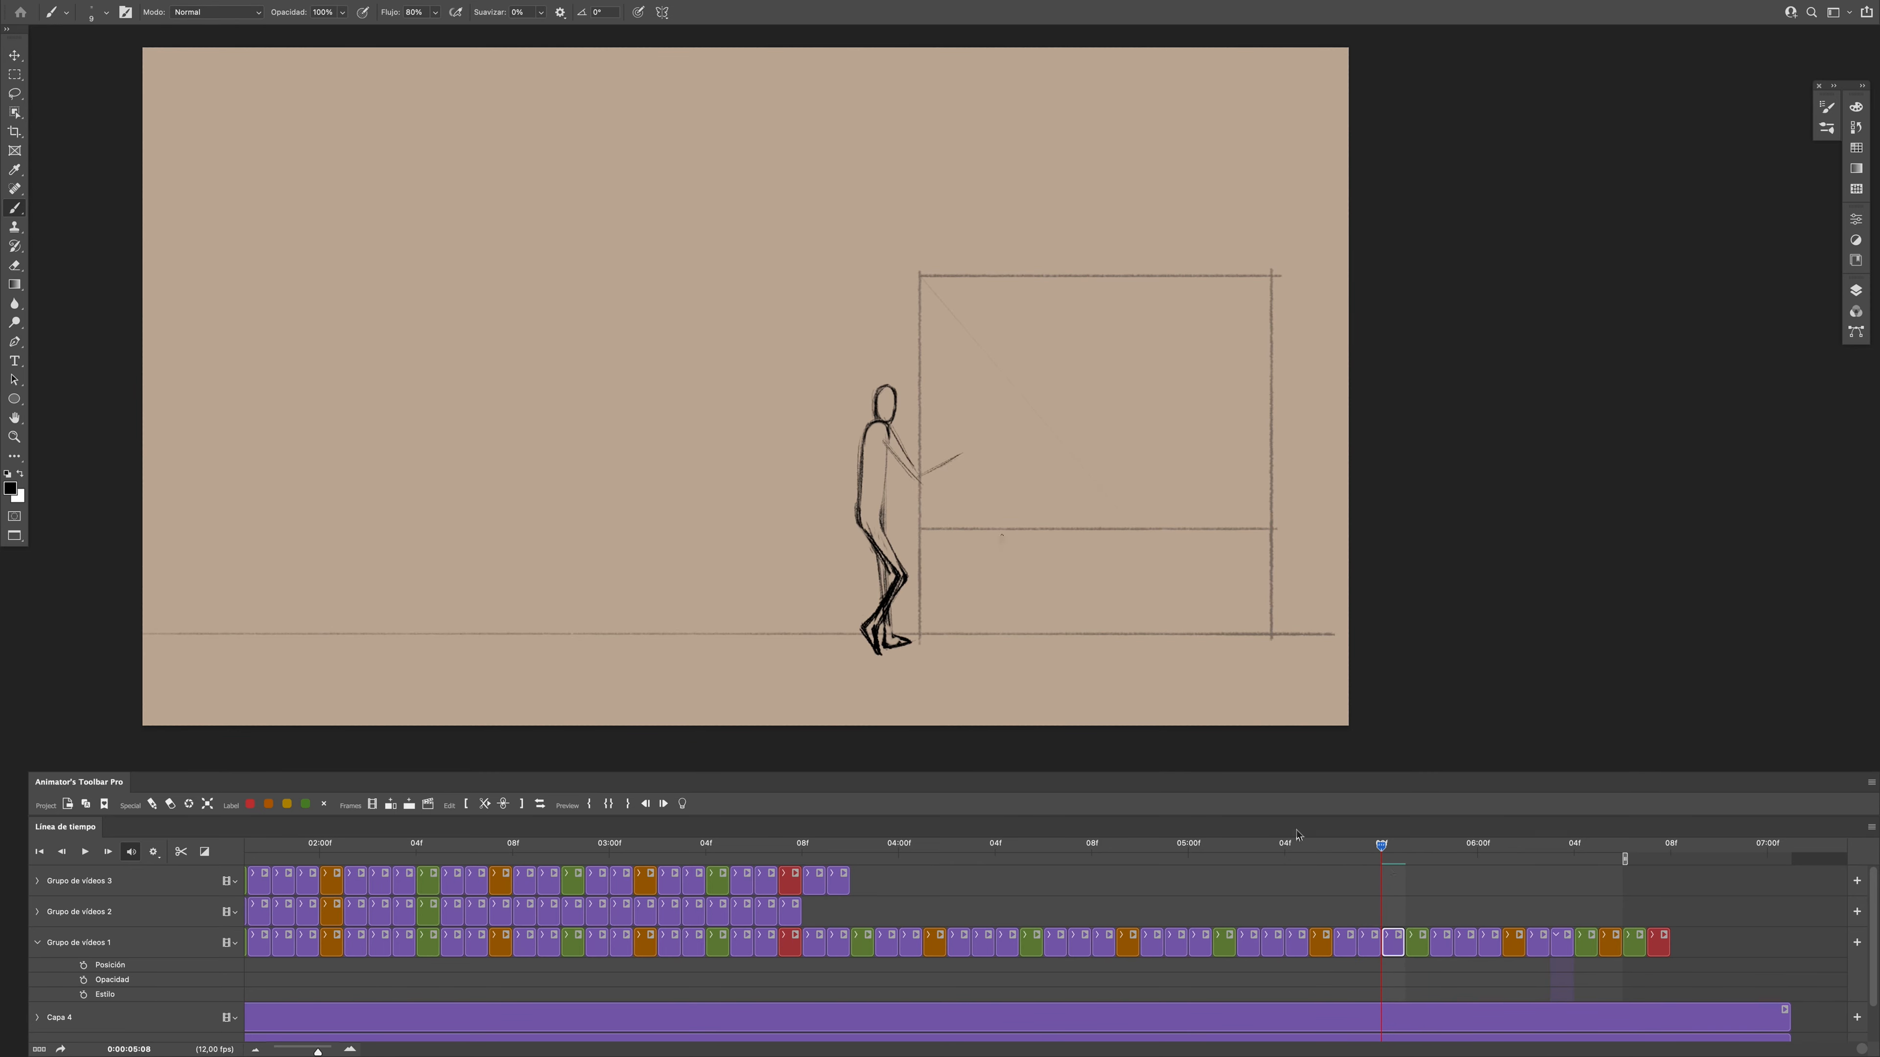
- Undo the last two actions and go back to frame 0:00:05:05
key("super+z")
key("super+z")
left_click_drag(1381, 859, 1308, 859)
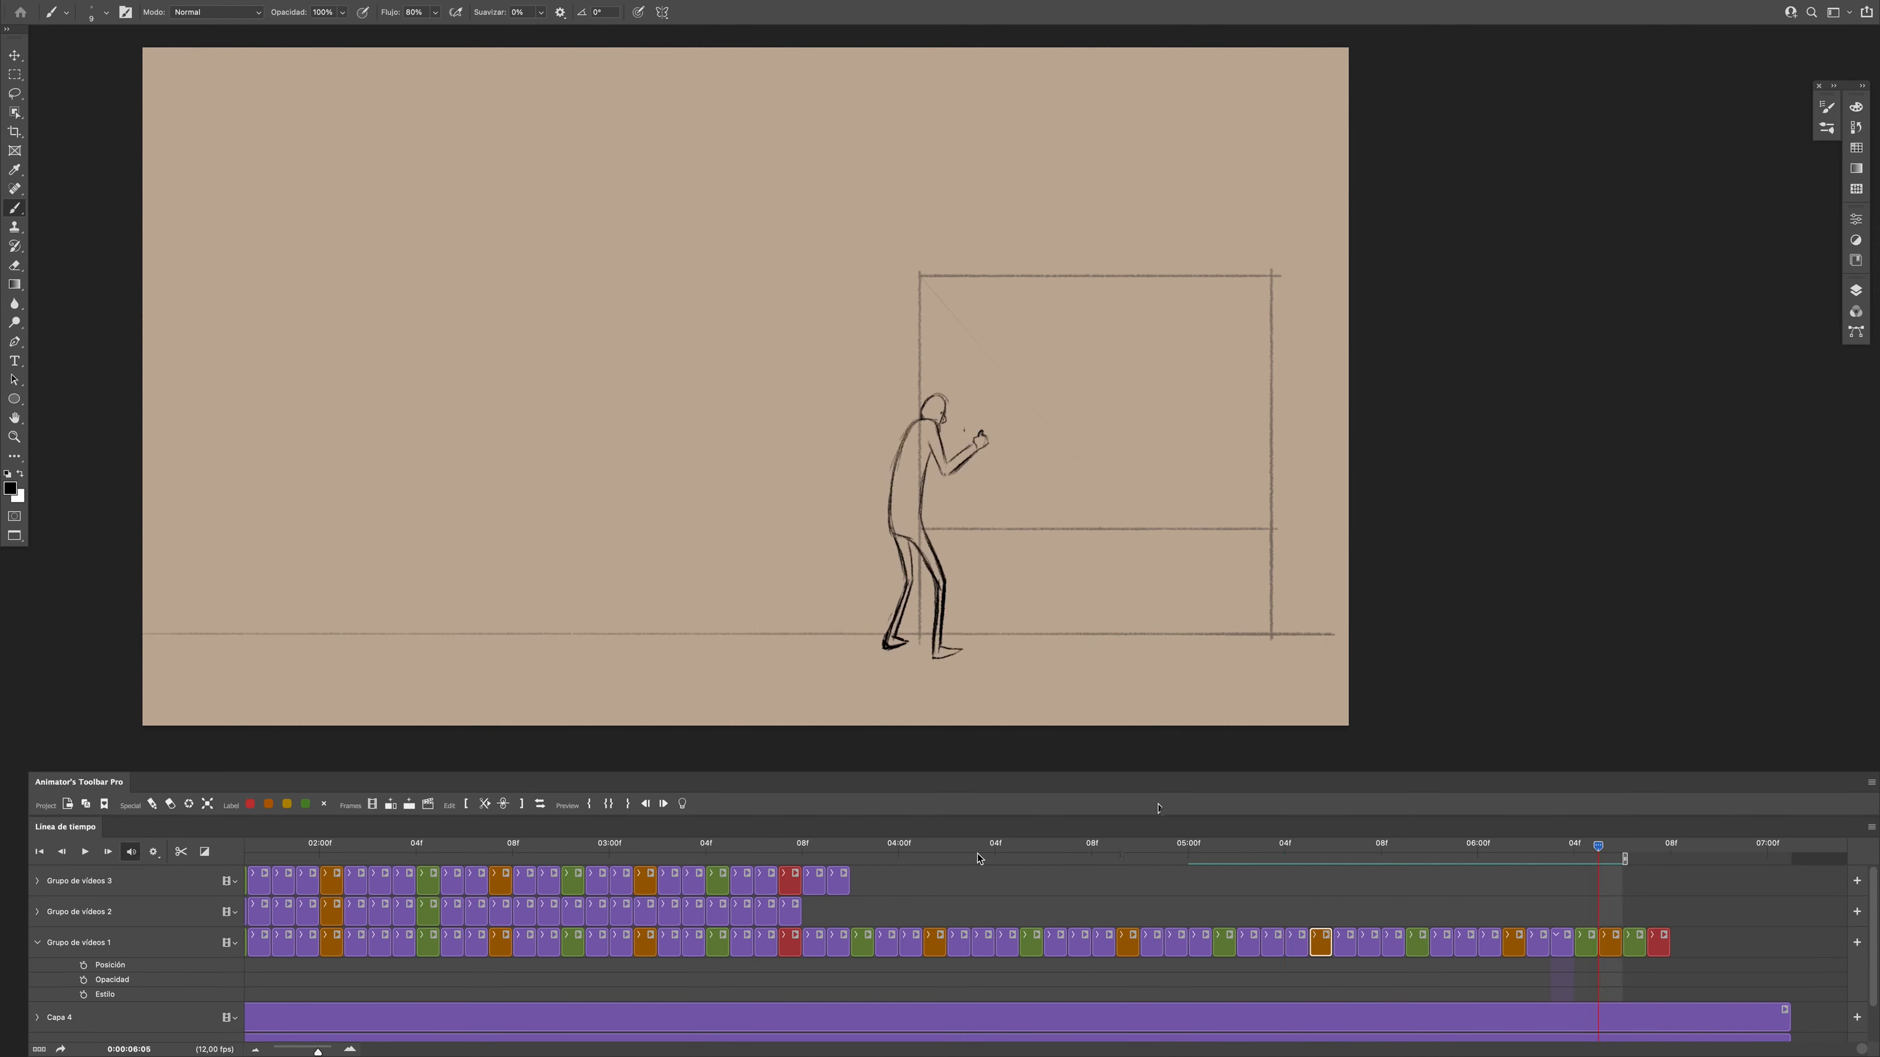
- Play back the animation with the work area's start extended back to about 0:00:03:04 to check the arm movement
left_click_drag(318, 1052, 304, 1052)
left_click(152, 855)
left_click(795, 916)
key("space")
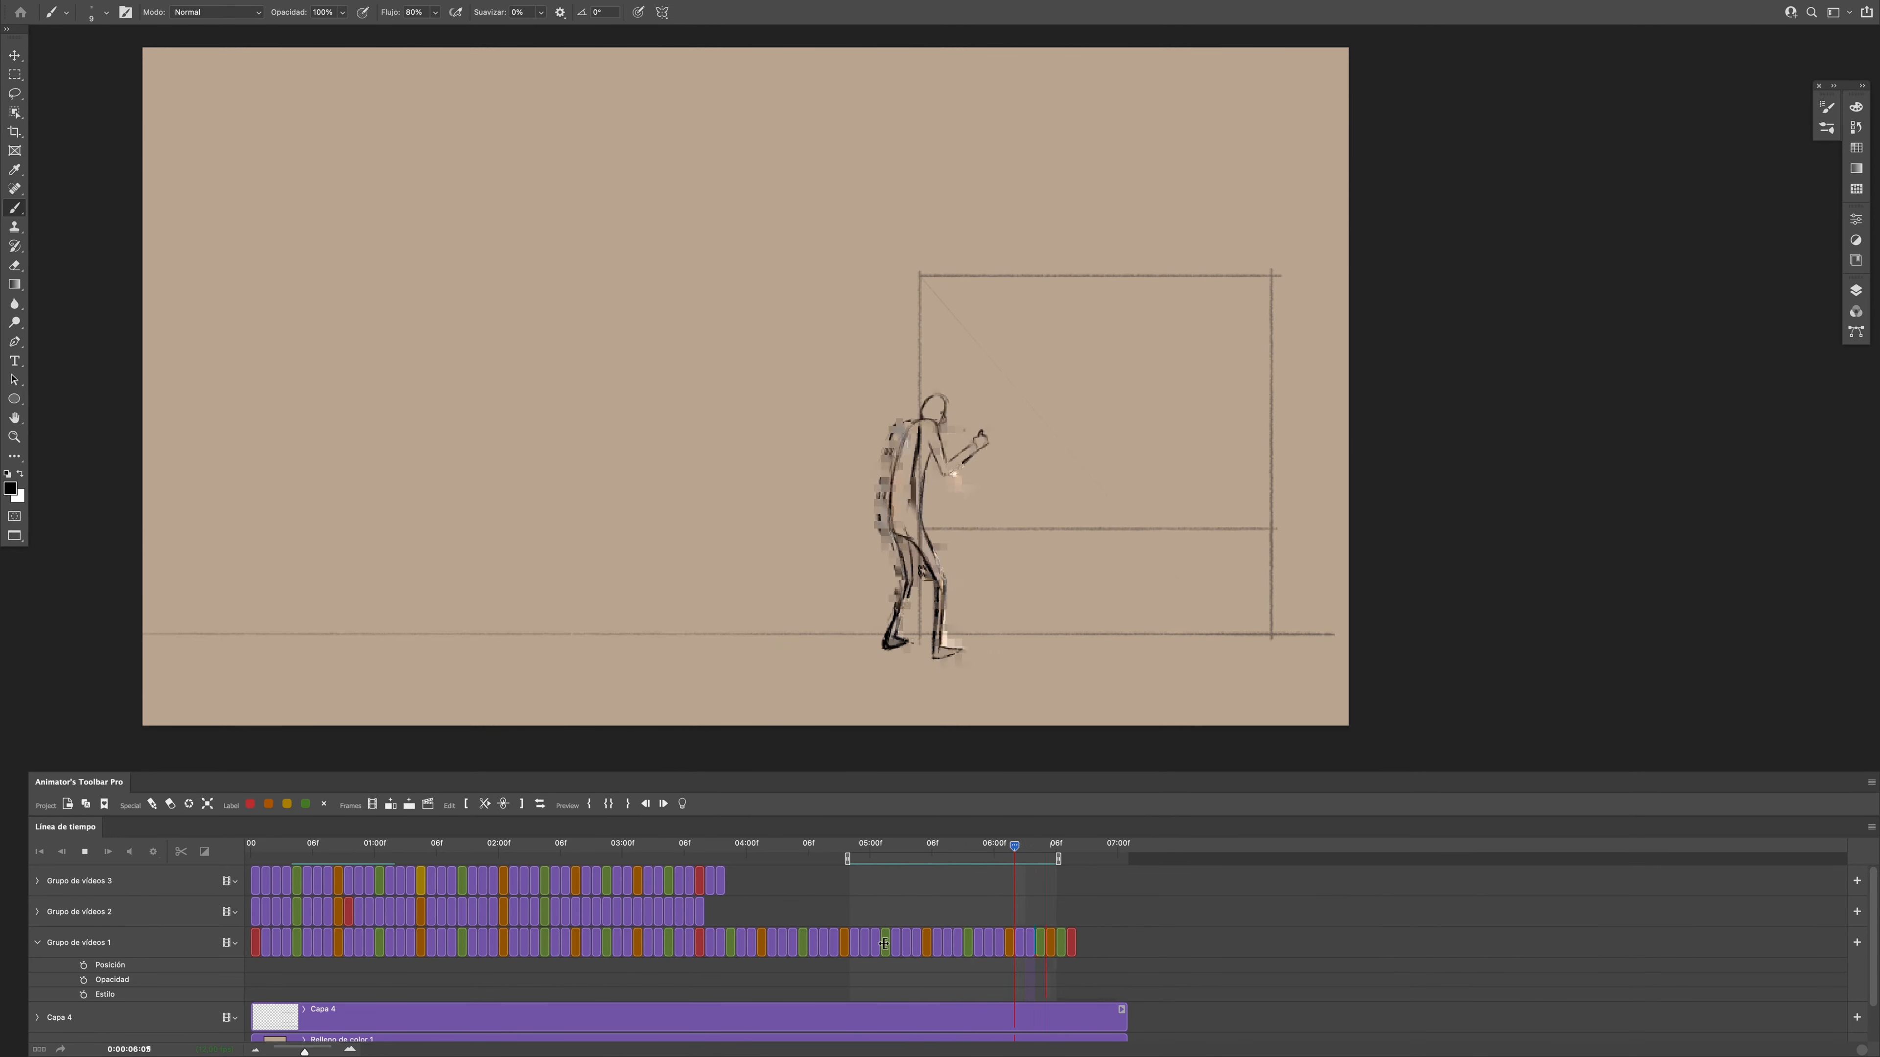
left_click_drag(848, 859, 662, 861)
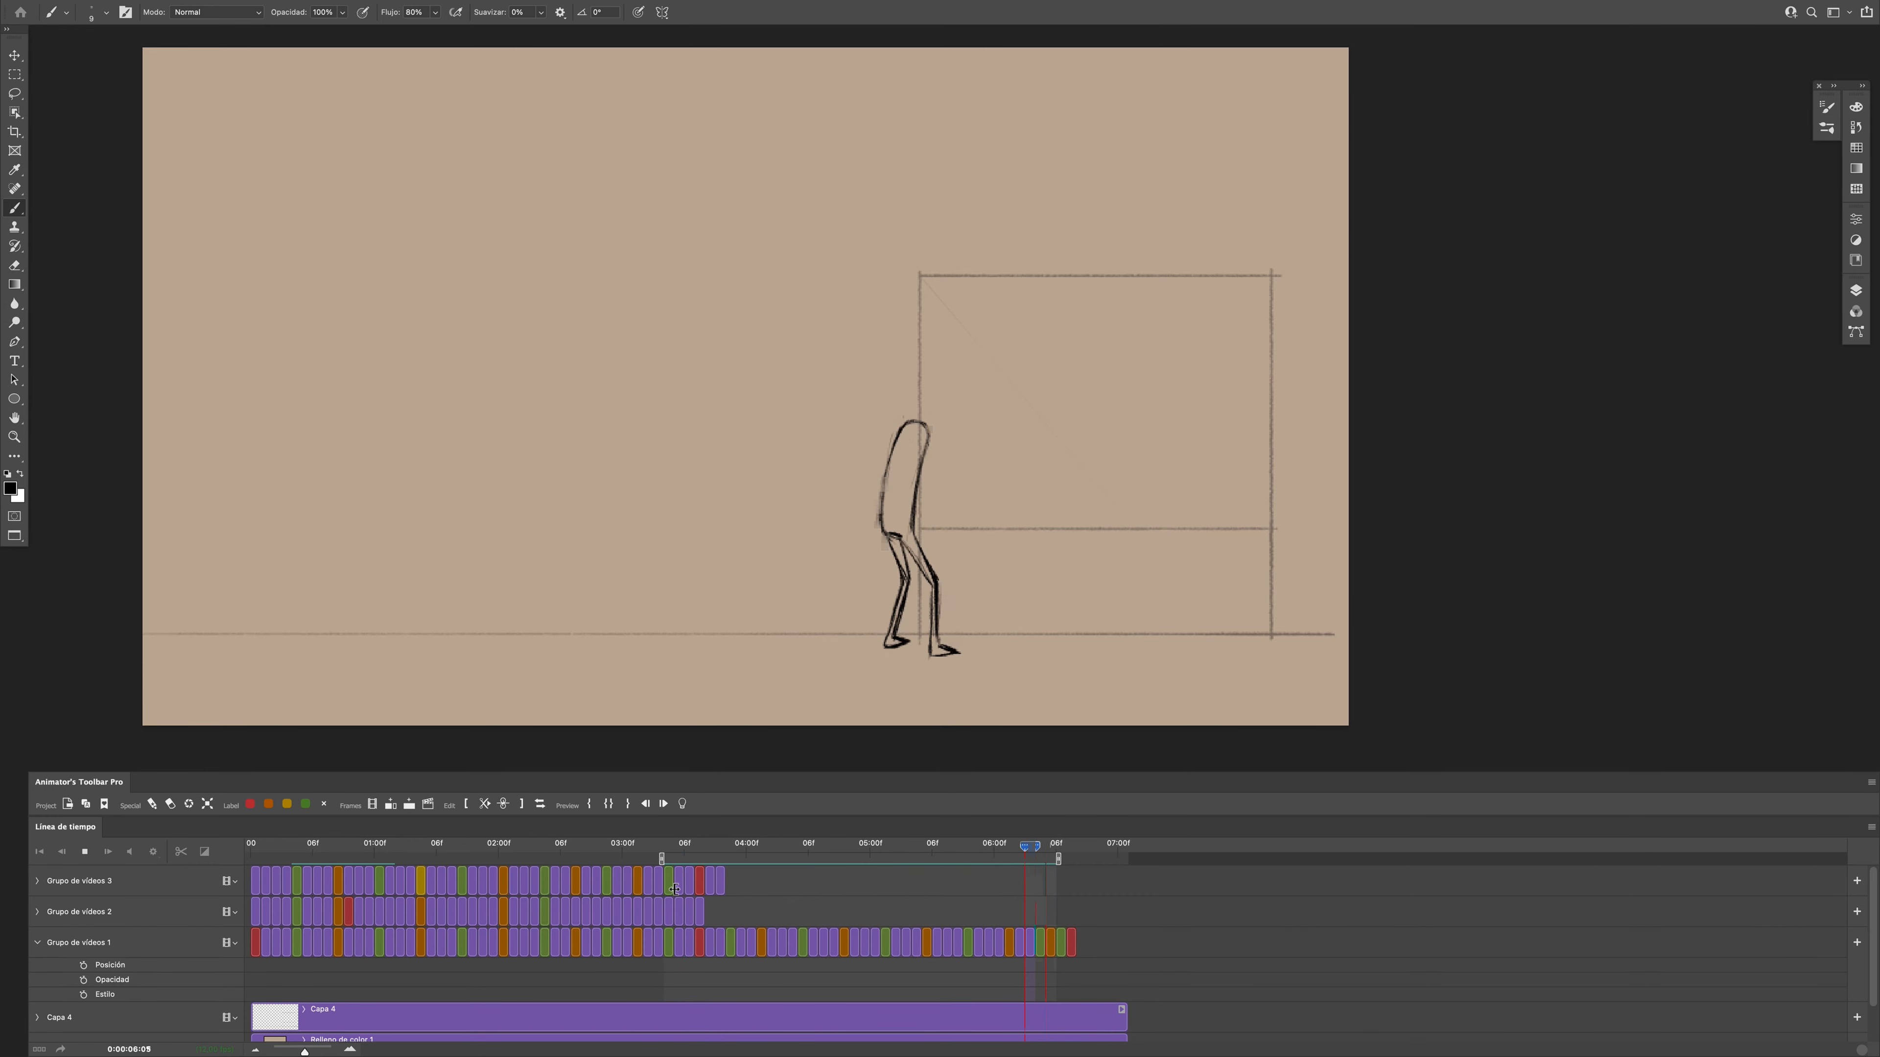
left_click(1008, 859)
left_click_drag(1011, 860, 1007, 918)
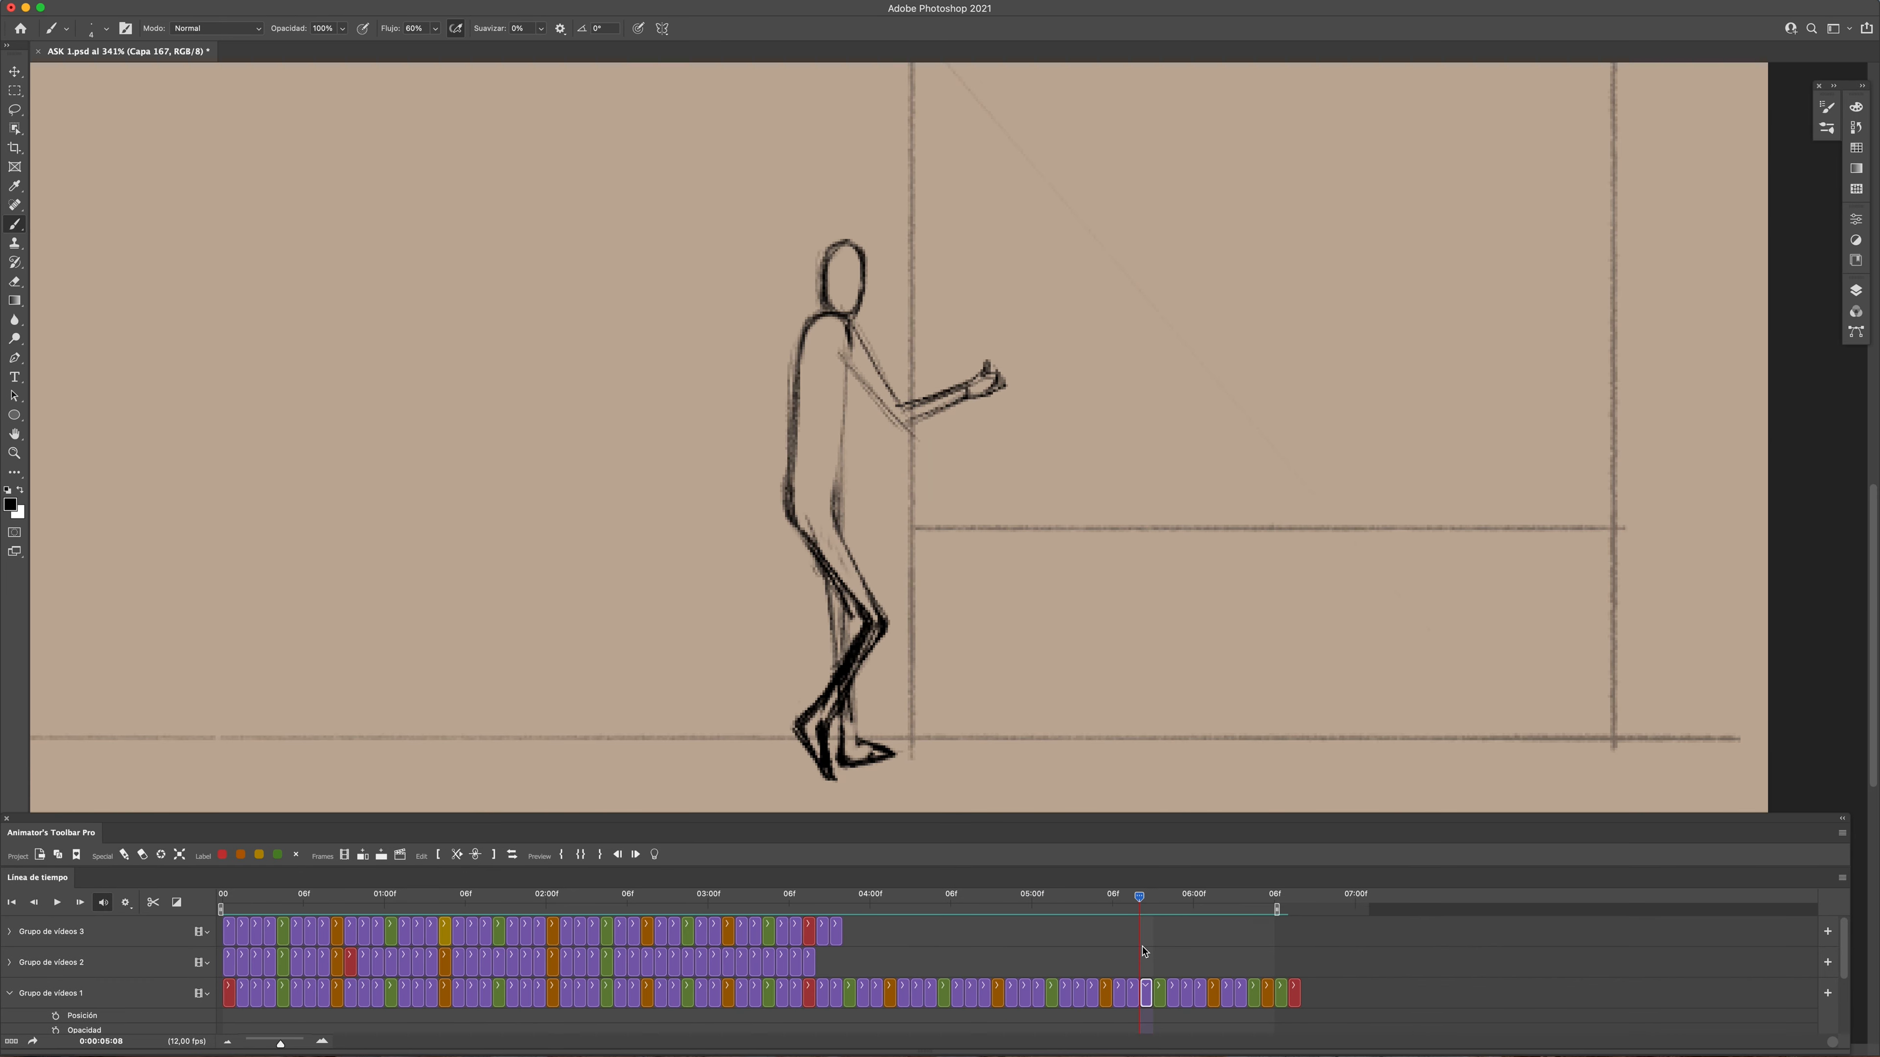
- Sketch the figure's oval head above the shoulders at frame 0:00:05:10
key("Right")
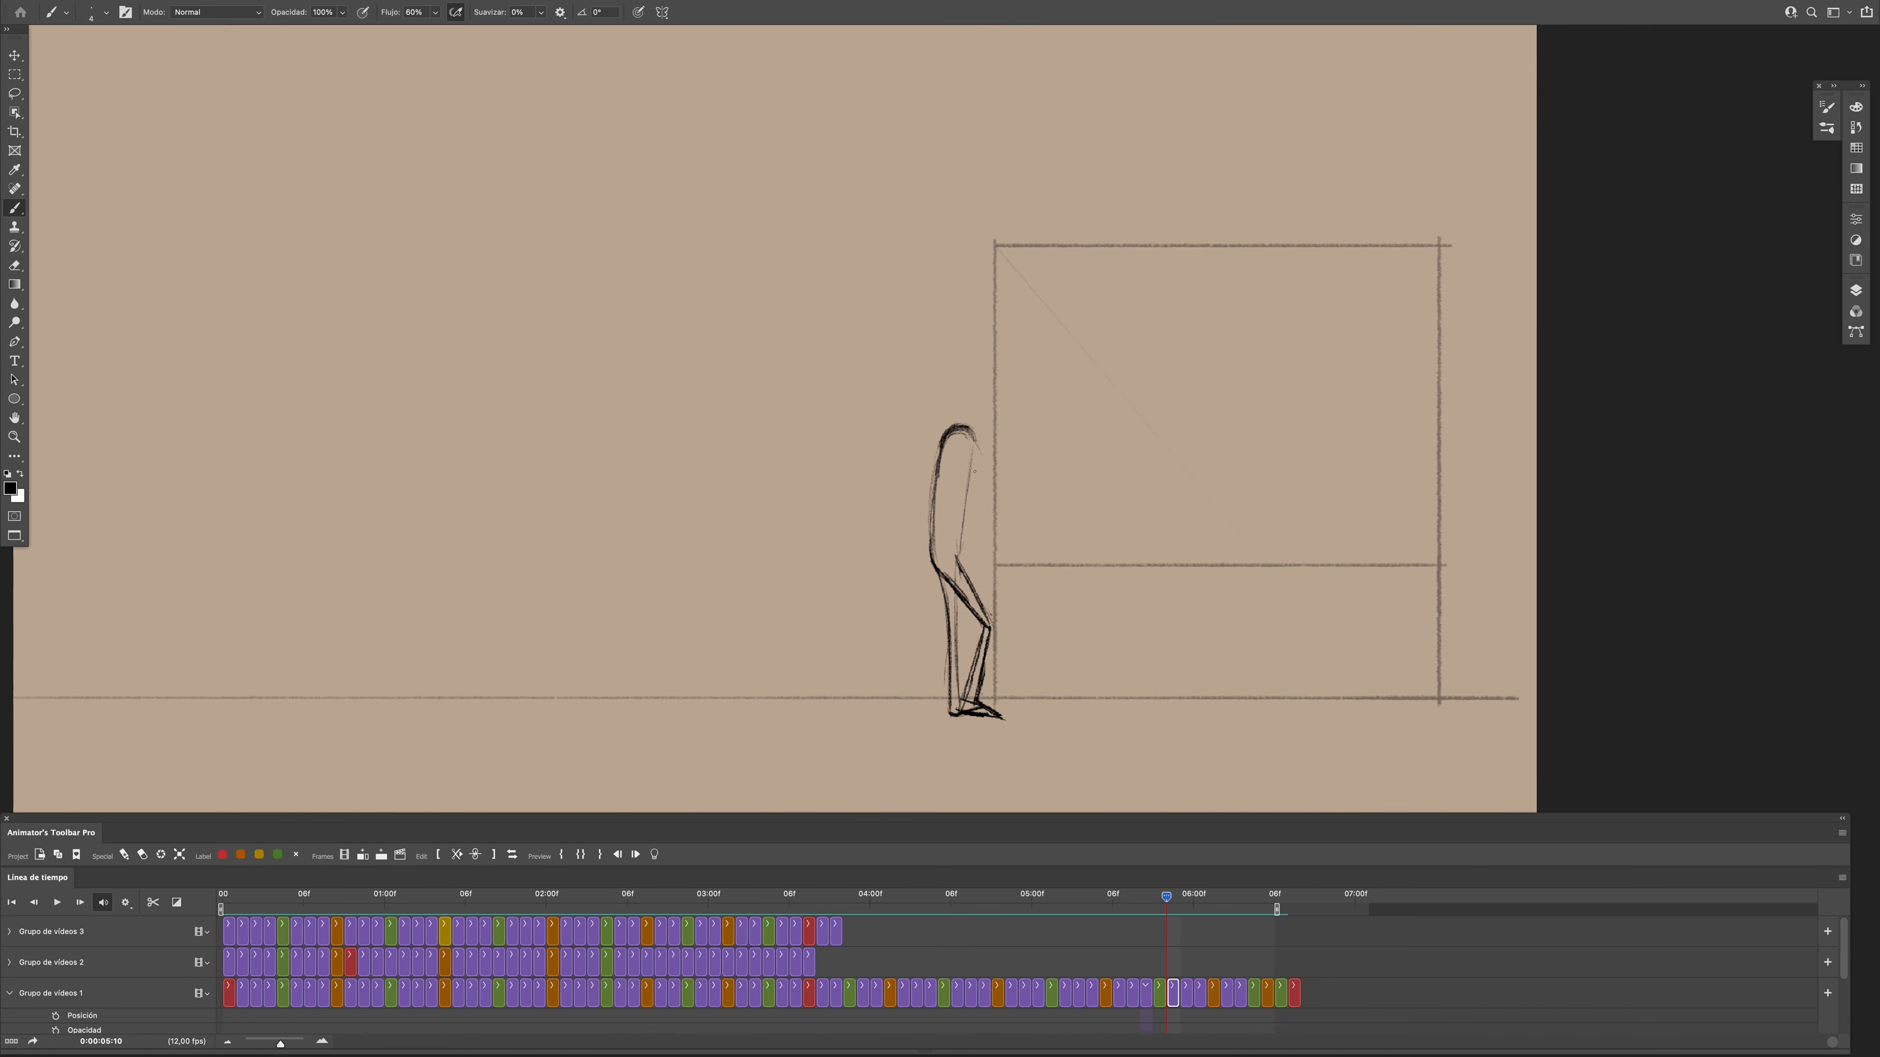
scroll(975, 474, "up", 3)
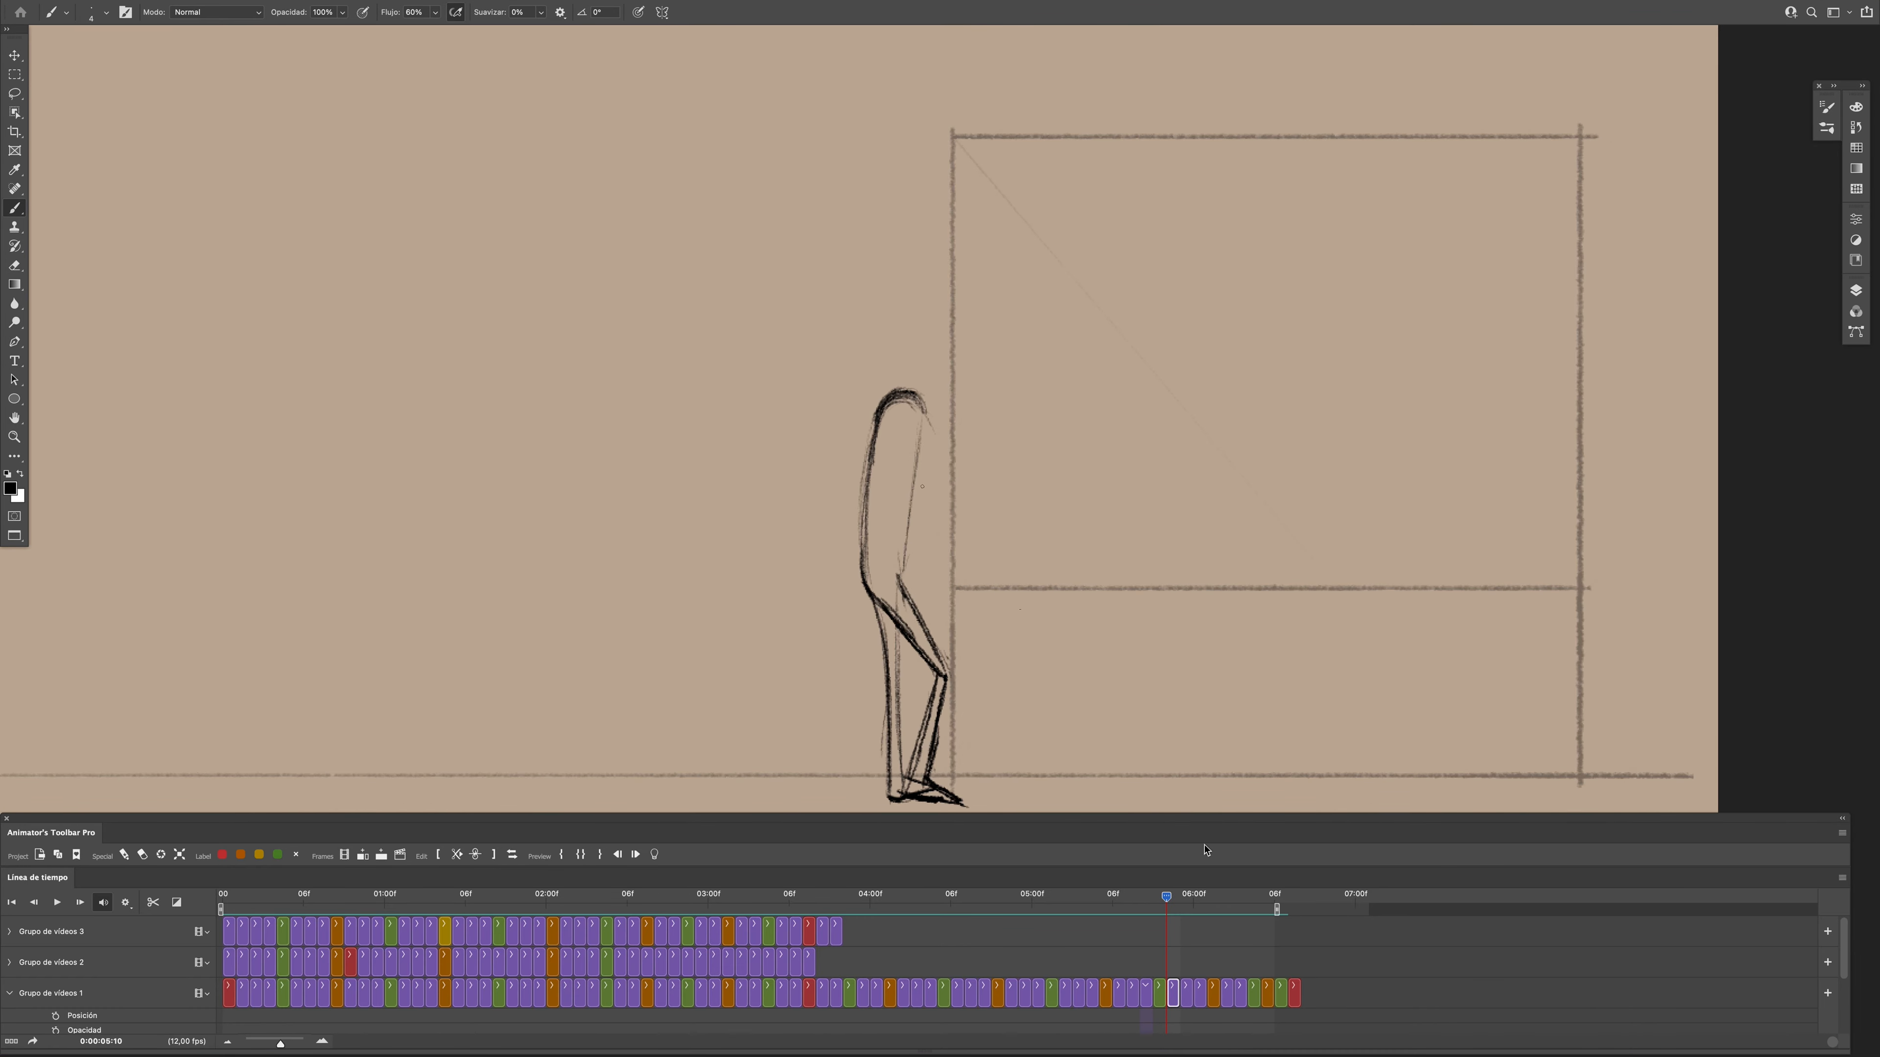
left_click_drag(918, 320, 918, 389)
scroll(909, 548, "down", 4)
scroll(909, 429, "up", 2)
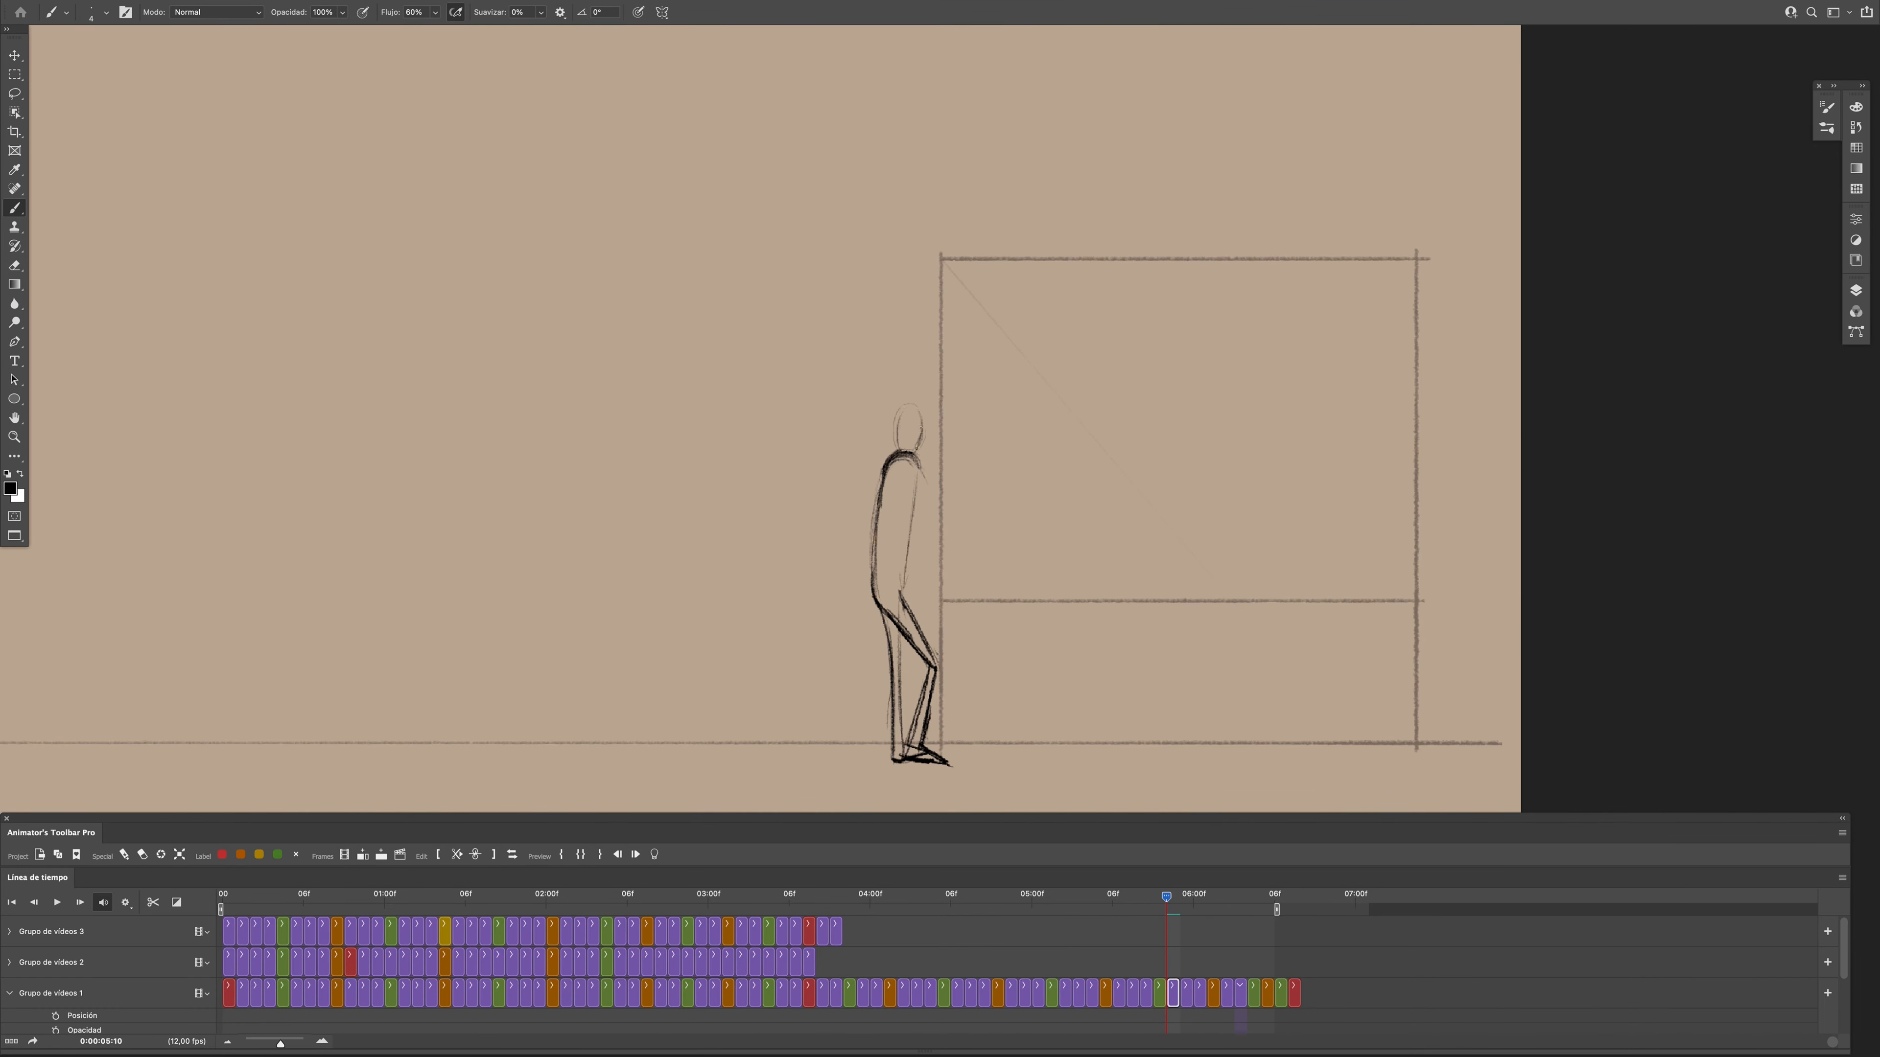
left_click_drag(1167, 897, 1168, 899)
- Clean up the head's lines at frame 0:00:05:10 with the Eraser and return to the Brush
key("e")
right_click(934, 409)
mouse_move(896, 407)
left_mouse_down()
mouse_move(921, 409)
mouse_move(897, 446)
left_mouse_up()
key("b")
left_click_drag(1167, 899, 1167, 898)
- Sketch the figure's head at frame 0:00:05:11
left_click(1186, 994)
mouse_move(1167, 898)
left_mouse_down()
mouse_move(1193, 921)
mouse_move(1180, 900)
left_mouse_up()
mouse_move(904, 414)
left_mouse_down()
mouse_move(926, 444)
mouse_move(925, 415)
left_mouse_up()
key("e")
key("b")
- Erase excess lines inside the head at frame 0:00:05:11 and compare it with the previous frame
left_click_drag(1180, 898, 1180, 902)
key("e")
right_click(915, 428)
left_click_drag(904, 421, 917, 444)
key("b")
left_click_drag(1179, 900, 1168, 904)
- Draw the figure's head at frame 0:00:06:00, erase its rough inner lines and redraw its outline
left_click_drag(1168, 905, 1193, 932)
left_click(1199, 994)
left_click_drag(921, 415, 911, 450)
left_click_drag(1194, 898, 1207, 920)
key("e")
left_click_drag(912, 425, 915, 449)
key("b")
left_click_drag(926, 413, 912, 449)
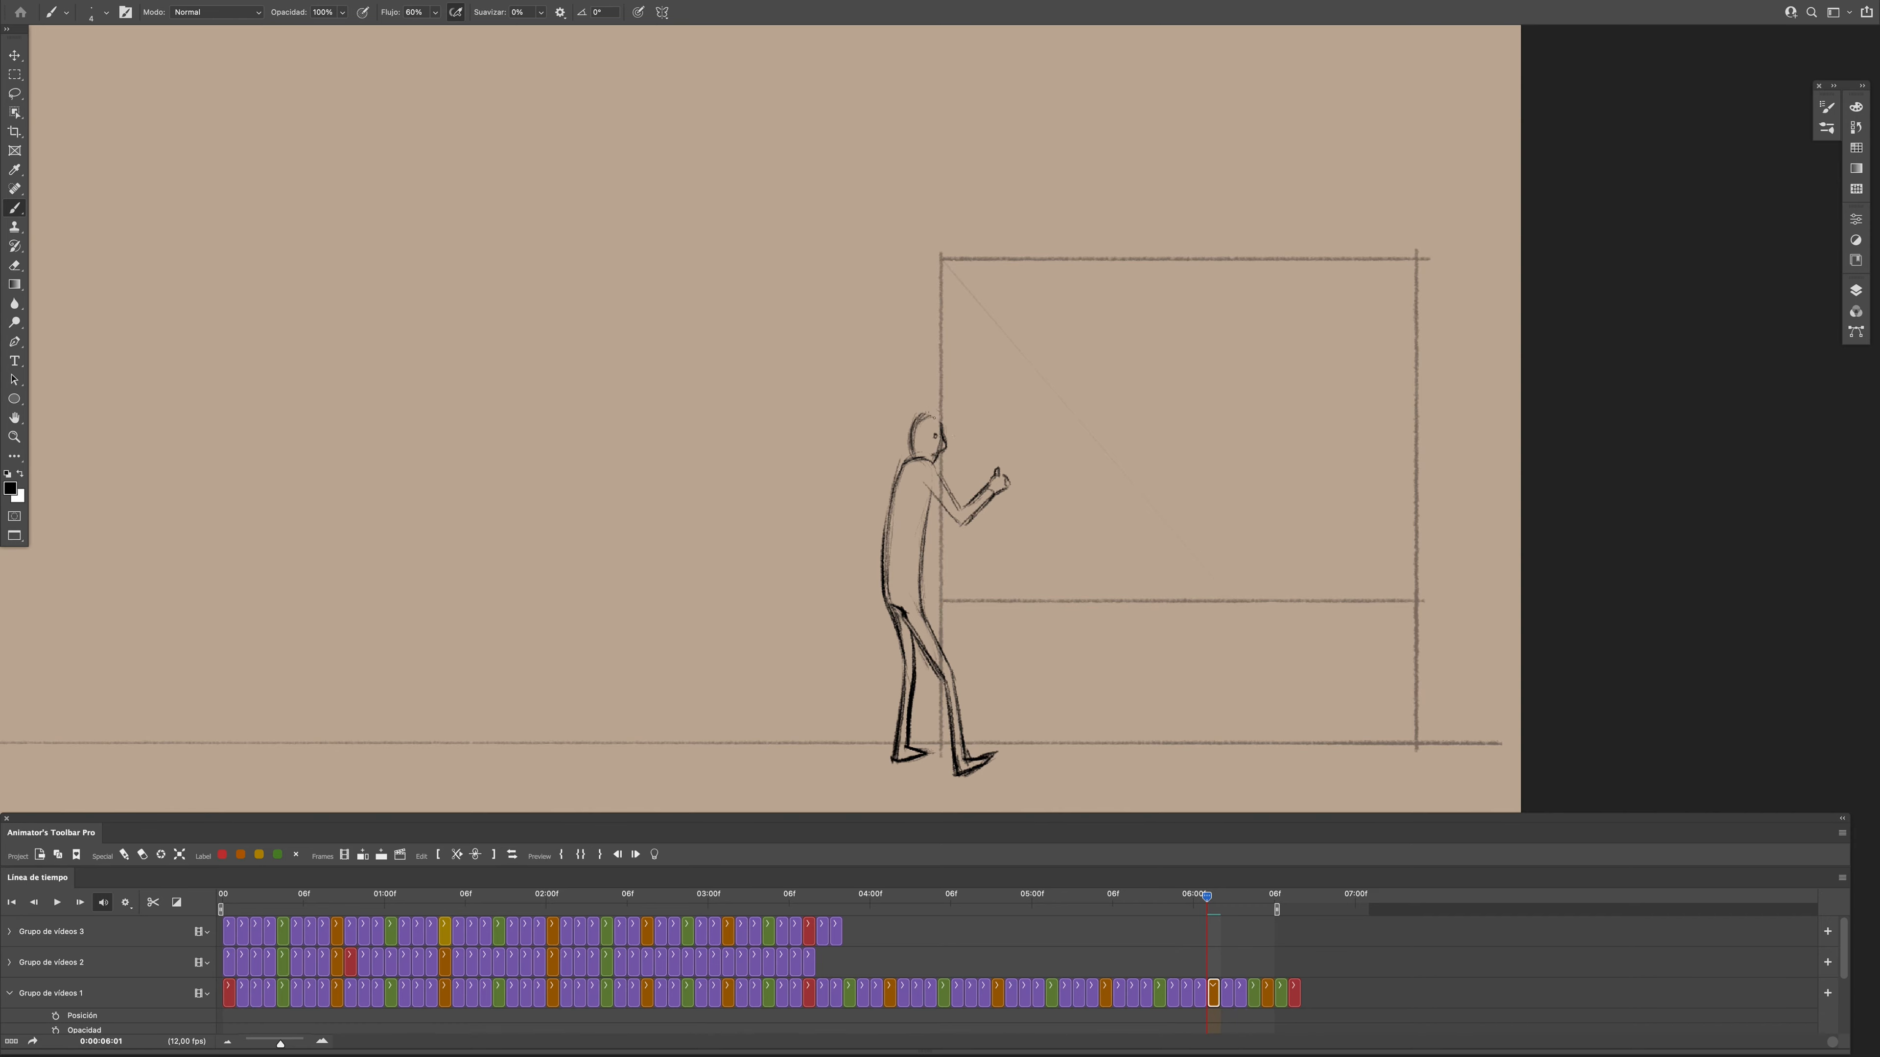
- Sketch the figure's head above the shoulders at frame 0:00:06:02
mouse_move(1207, 899)
left_mouse_down()
mouse_move(1212, 940)
mouse_move(1250, 907)
mouse_move(1218, 912)
mouse_move(1274, 906)
mouse_move(1226, 982)
left_mouse_up()
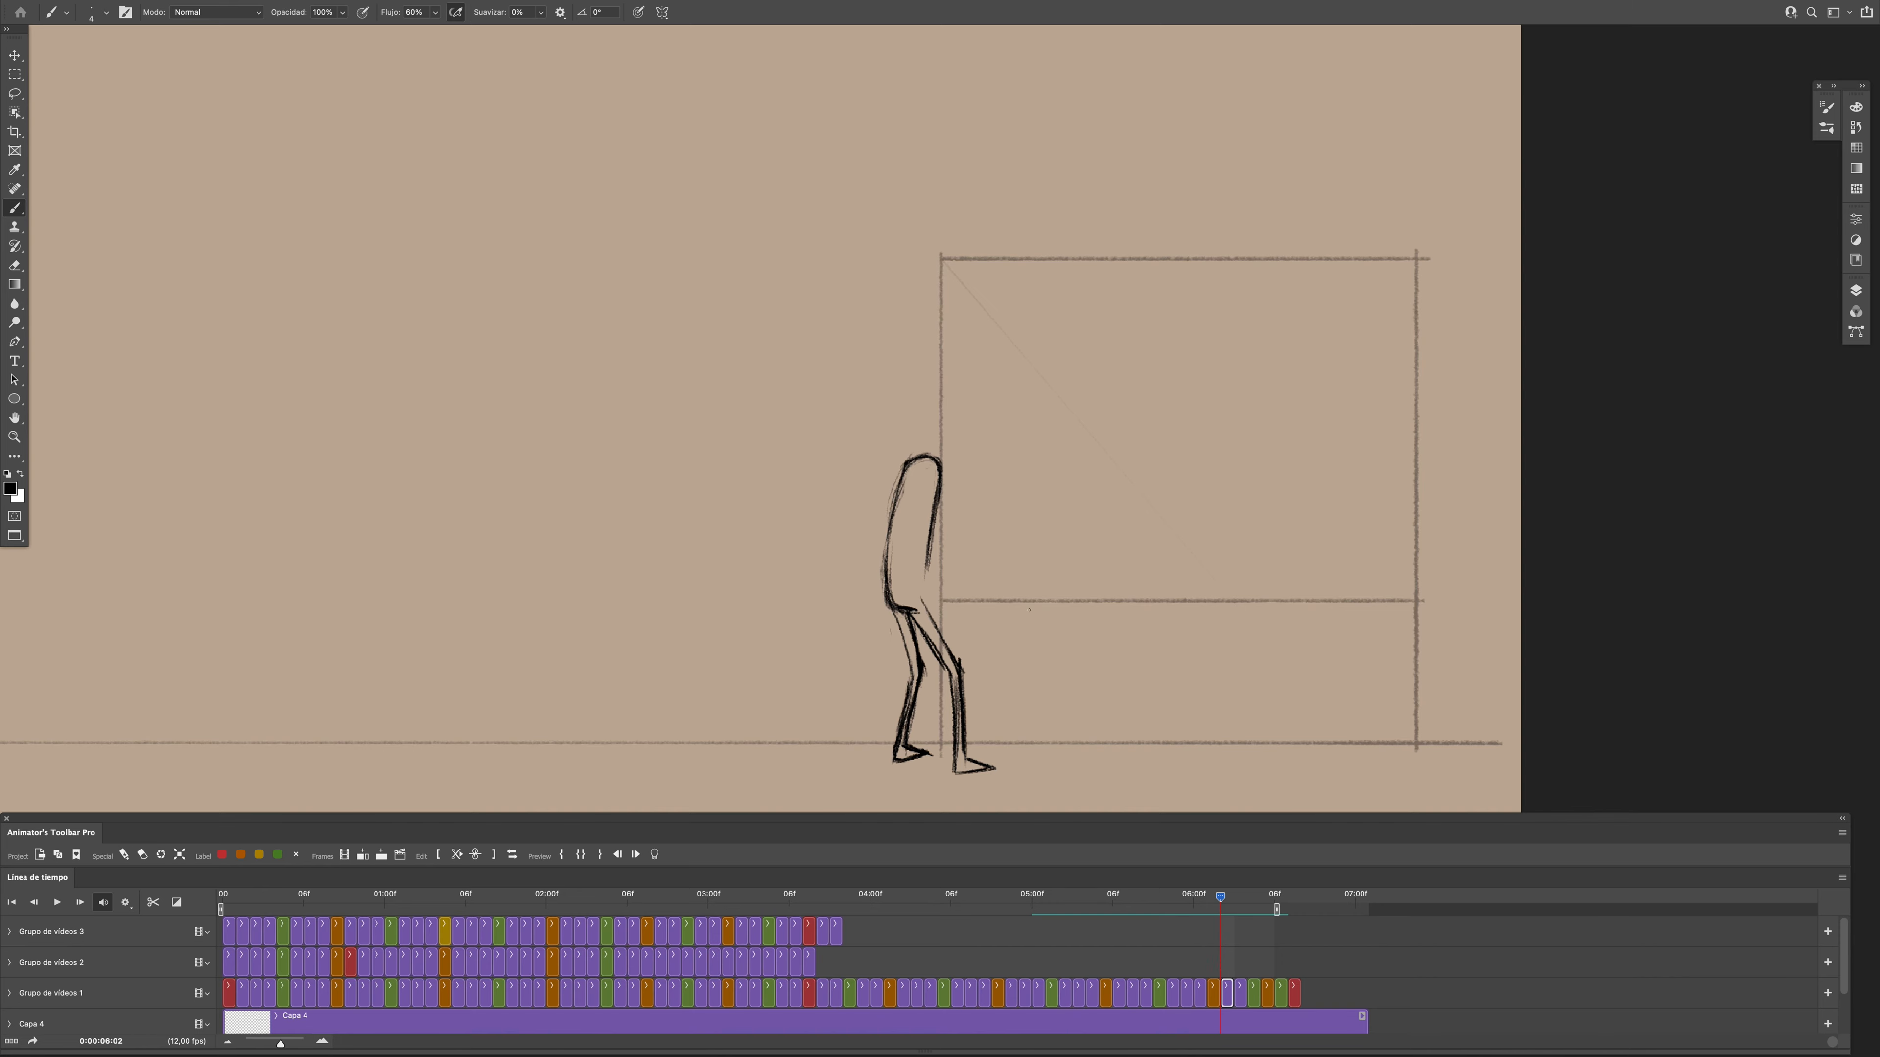
left_click_drag(934, 412, 952, 448)
- Draw the figure's head at frame 0:00:06:03 with its facial profile, nose and eye
left_click(1243, 1005)
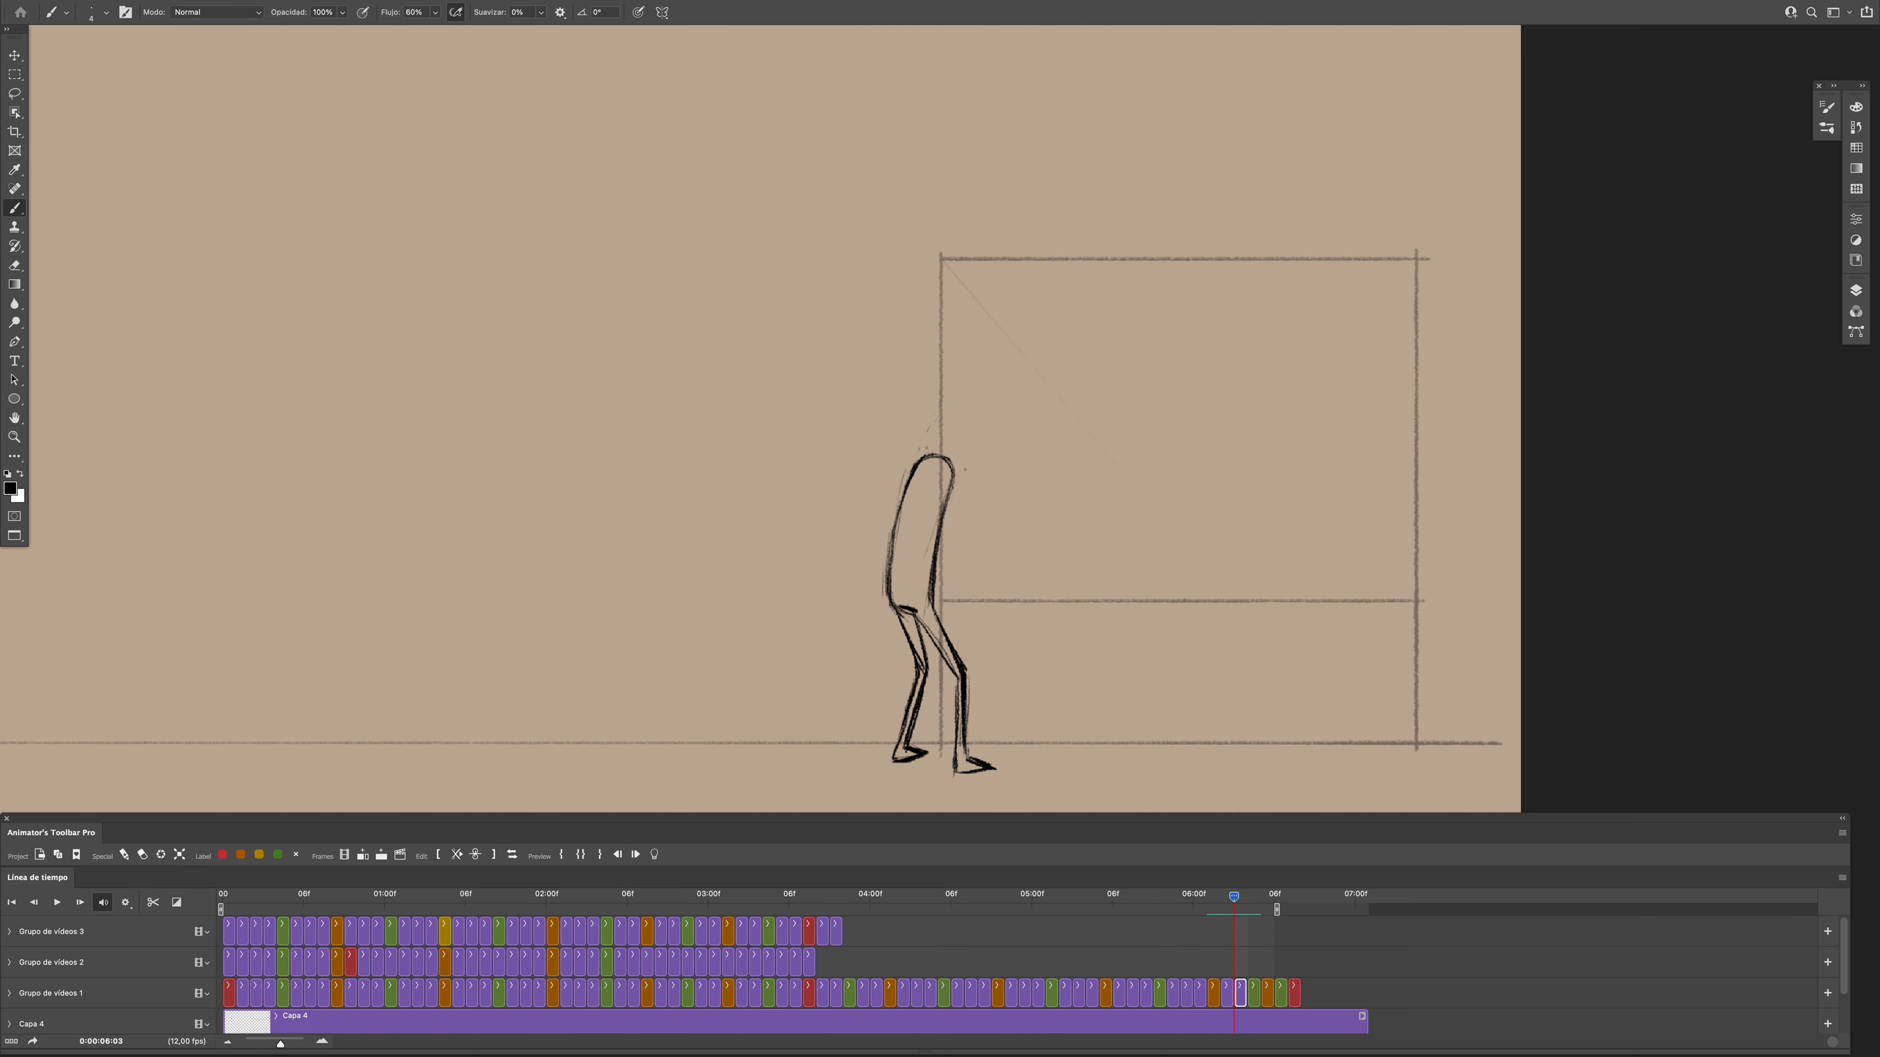
mouse_move(1234, 899)
left_mouse_down()
mouse_move(1209, 917)
mouse_move(1236, 917)
left_mouse_up()
left_click_drag(963, 420, 958, 450)
mouse_move(936, 421)
left_mouse_down()
mouse_move(976, 433)
mouse_move(956, 450)
left_mouse_up()
mouse_move(1235, 899)
left_mouse_down()
mouse_move(1223, 916)
mouse_move(1247, 919)
mouse_move(1218, 925)
mouse_move(1237, 934)
mouse_move(1234, 906)
left_mouse_up()
mouse_move(1234, 909)
left_mouse_down()
mouse_move(1261, 910)
mouse_move(1235, 899)
left_mouse_up()
left_click_drag(934, 418, 960, 437)
left_click_drag(960, 443, 957, 454)
left_click(956, 439)
- Set the work area's start to about 0:00:04:07, play that section, and go to frame 0:00:05:10
left_click_drag(1235, 898, 961, 903)
key("space")
key("space")
left_click_drag(247, 910, 962, 910)
key("space")
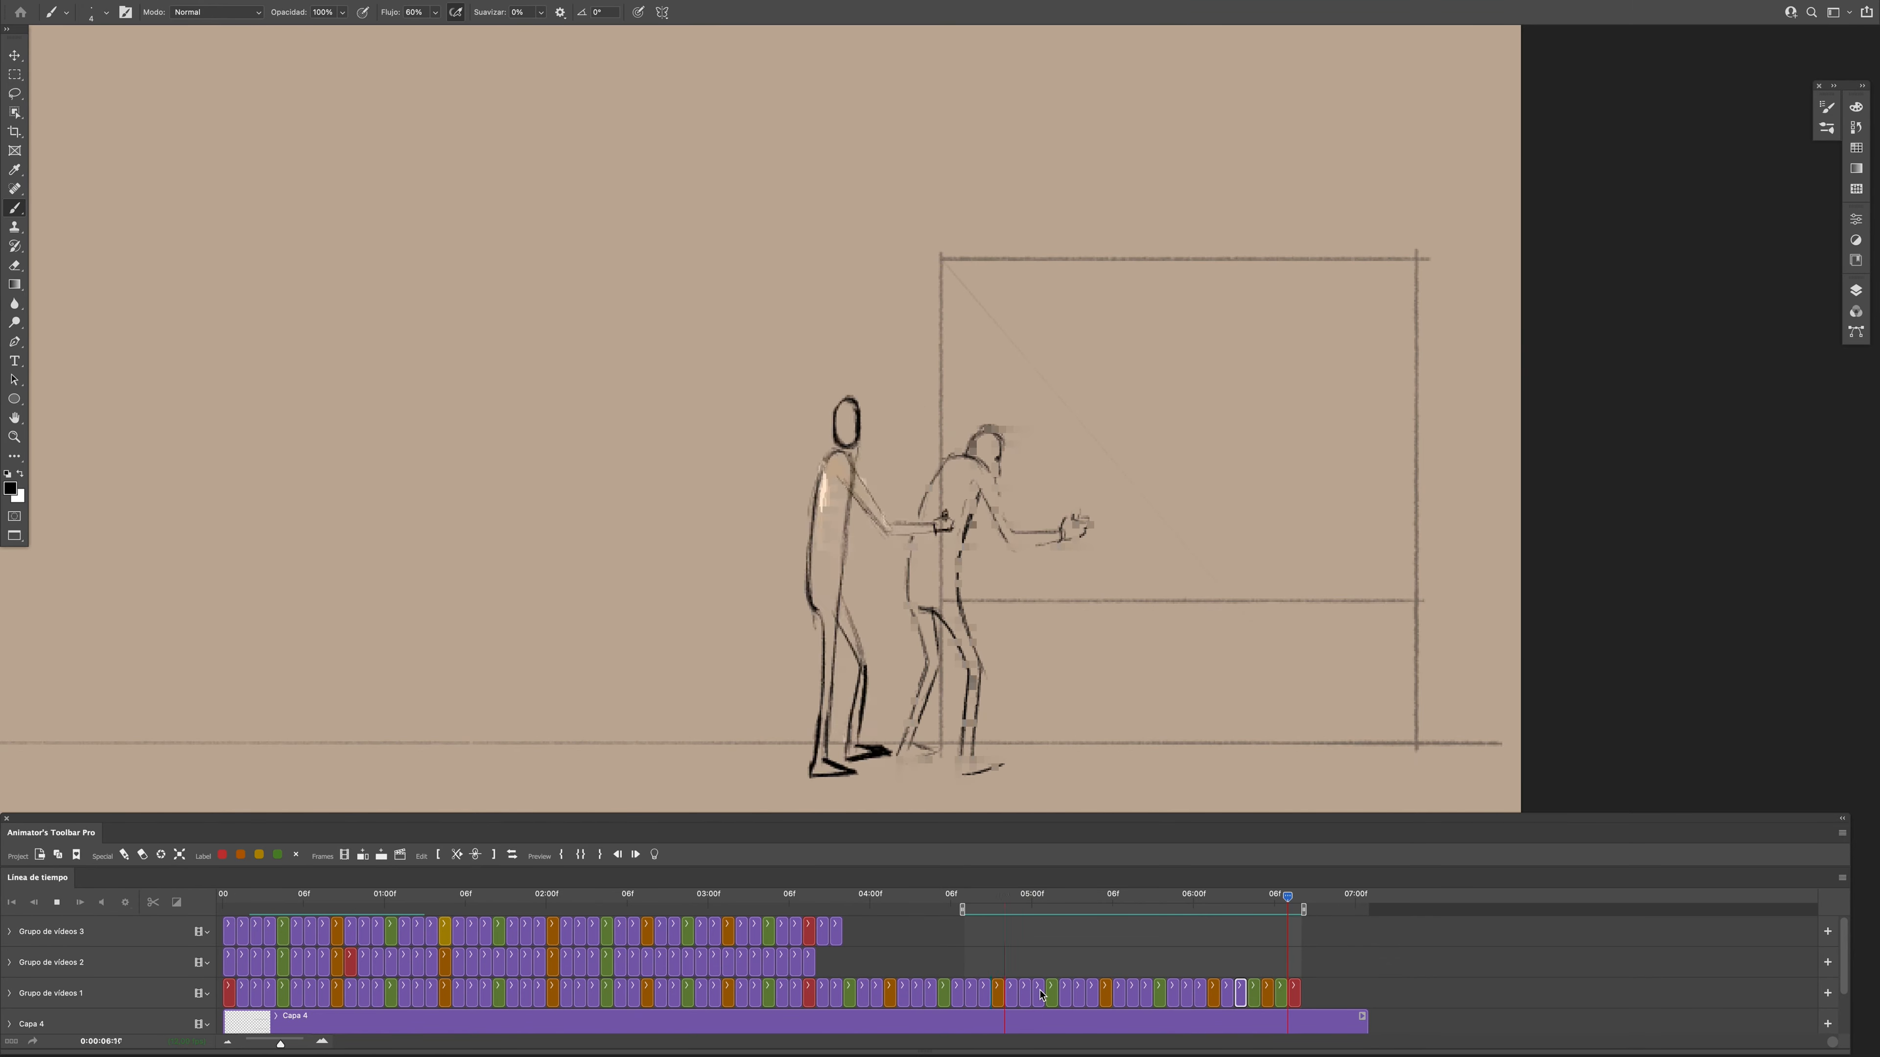
key("space")
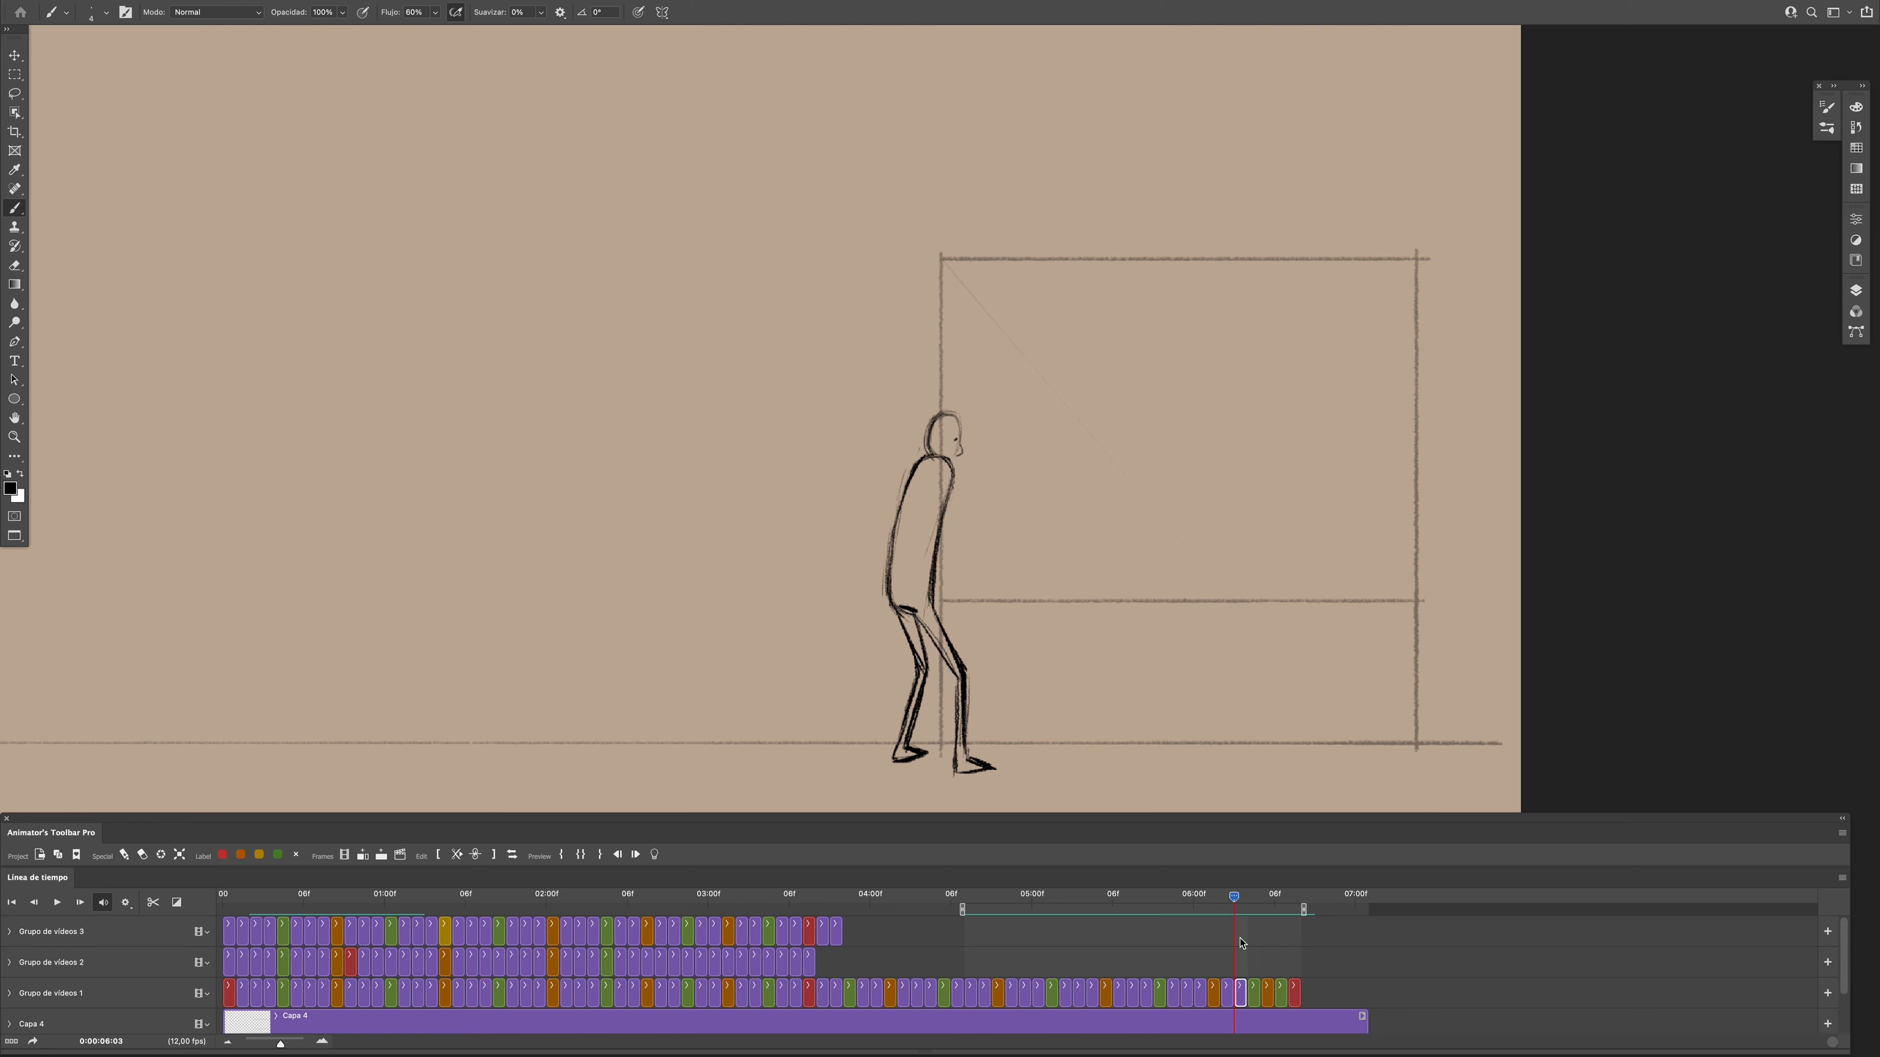
key("space")
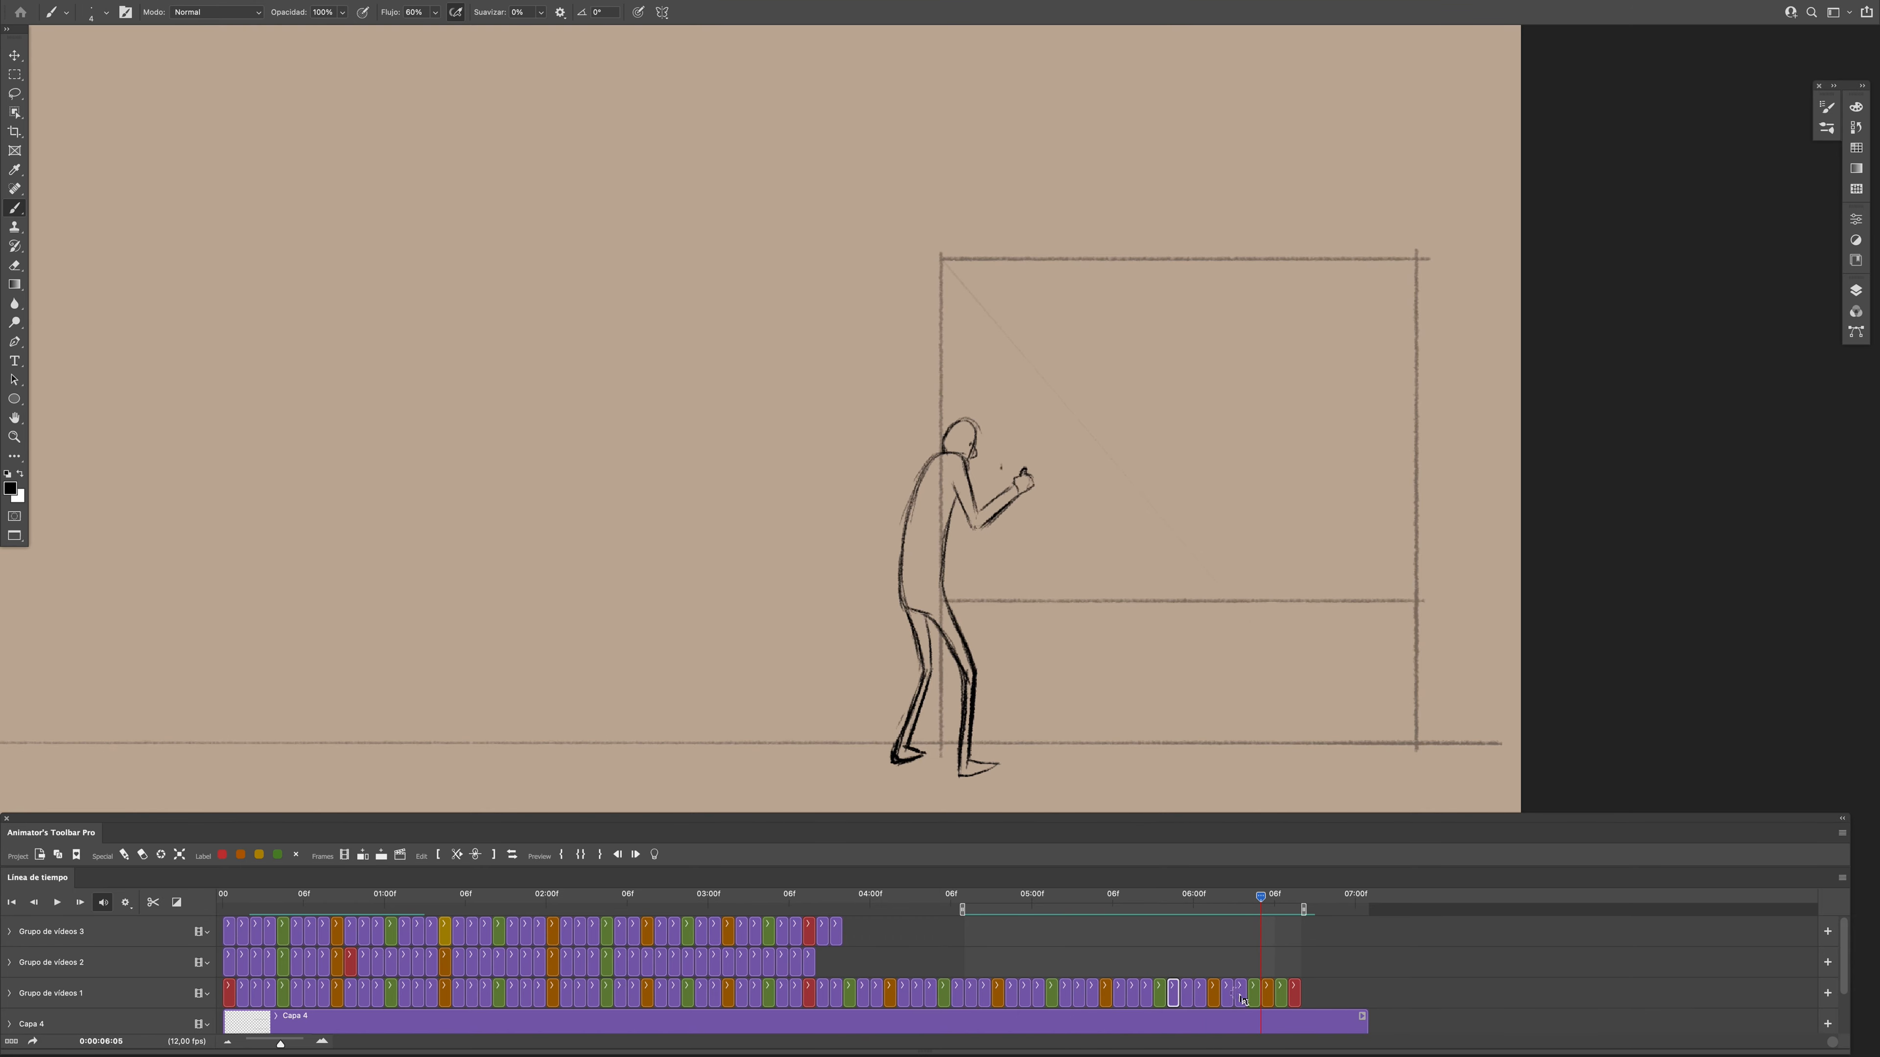
left_click_drag(1209, 1015, 1153, 906)
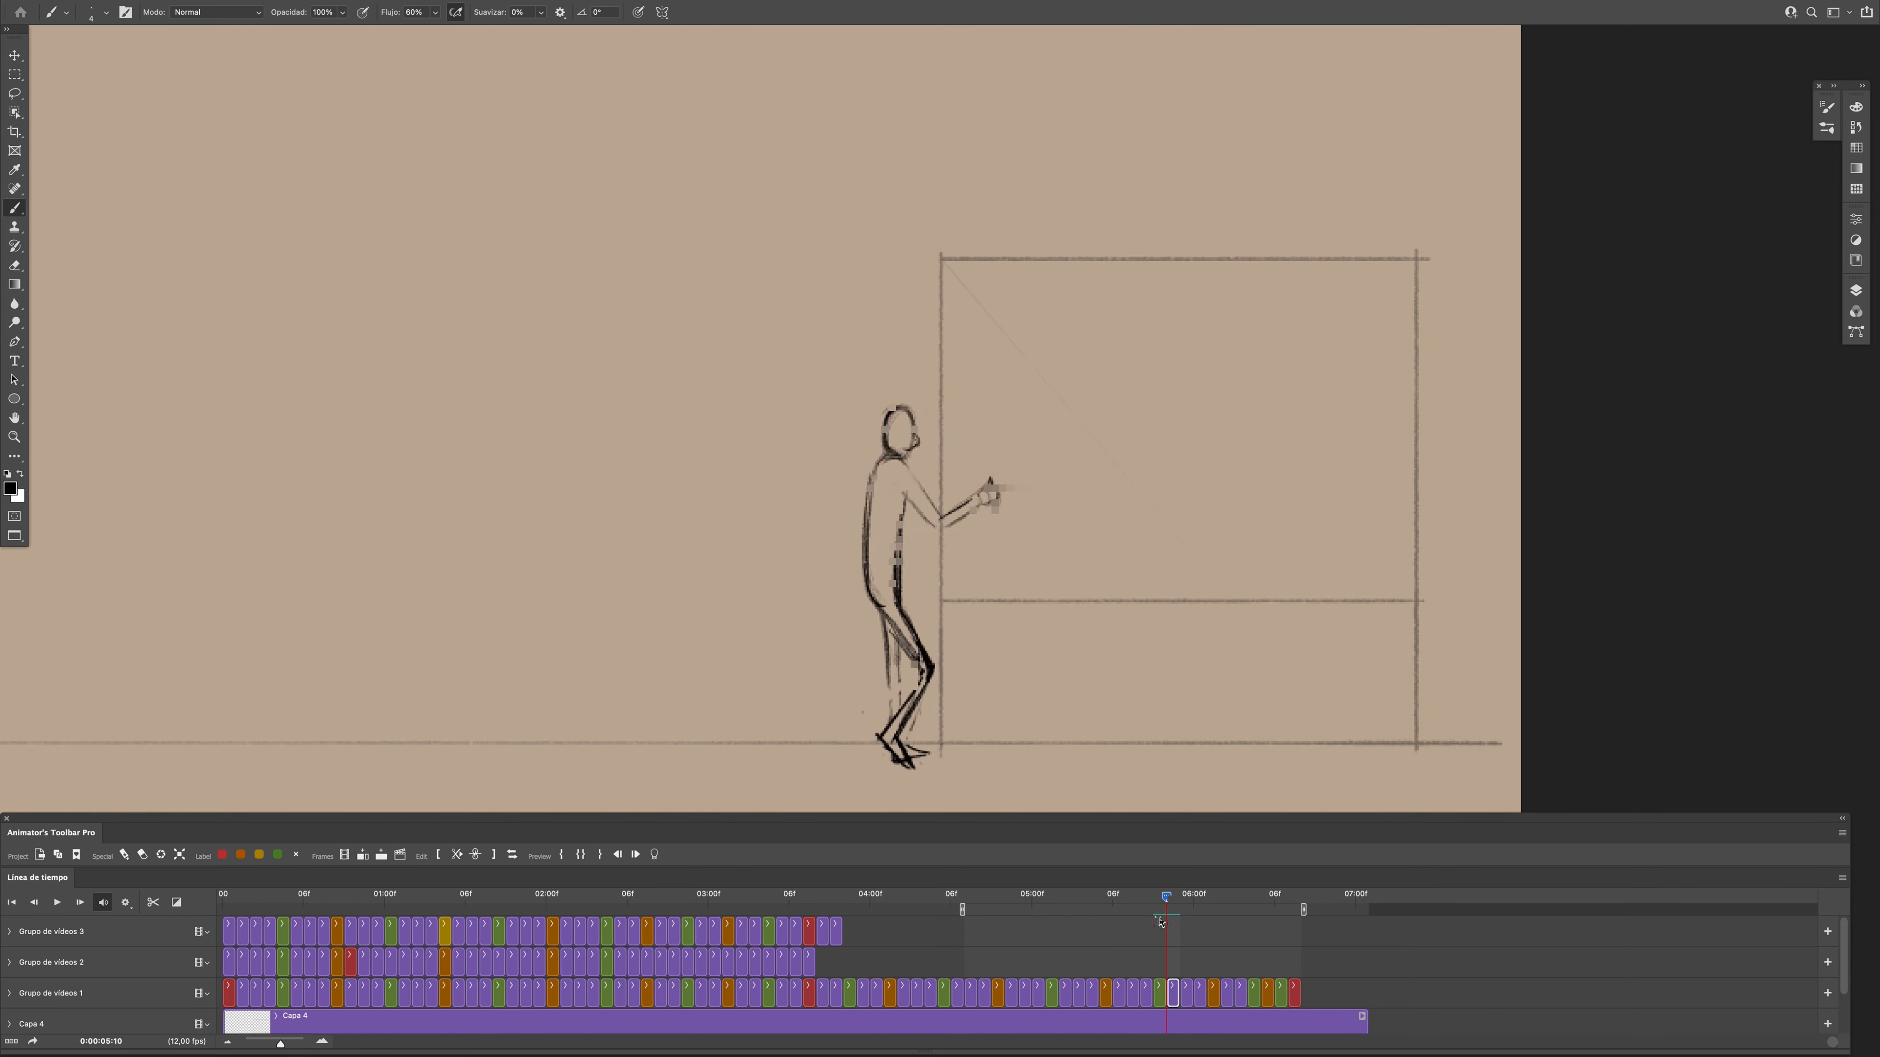
- Draw the figure's bent forearm between elbow and hand at frame 0:00:05:10, cleaning up its rough lines
left_click_drag(960, 513, 973, 492)
key("e")
key("b")
left_click_drag(1167, 901, 1168, 919)
left_click_drag(948, 528, 990, 494)
left_click_drag(1167, 901, 1169, 925)
key("e")
key("b")
left_click_drag(988, 492, 948, 512)
- Refine the raised hand and wrist at frame 0:00:05:10 by erasing and redrawing their lines
left_click_drag(1160, 906, 1167, 903)
key("e")
key("b")
left_click_drag(1006, 453, 992, 494)
key("e")
key("b")
mouse_move(1141, 909)
left_mouse_down()
mouse_move(1233, 908)
mouse_move(1167, 908)
left_mouse_up()
- Sketch the figure's forearm rising from the elbow at frame 0:00:05:11
left_click(1186, 996)
left_click_drag(1167, 907, 1180, 907)
key("e")
key("b")
mouse_move(986, 483)
left_mouse_down()
mouse_move(934, 495)
mouse_move(948, 513)
left_mouse_up()
key("e")
key("b")
- Compare the arm at frame 0:00:05:11 with its neighbours, undo the last stroke and clean up the forearm
left_click_drag(1180, 907, 1167, 907)
left_click_drag(1167, 907, 1182, 906)
key("Left")
key("Right")
key("ctrl+z")
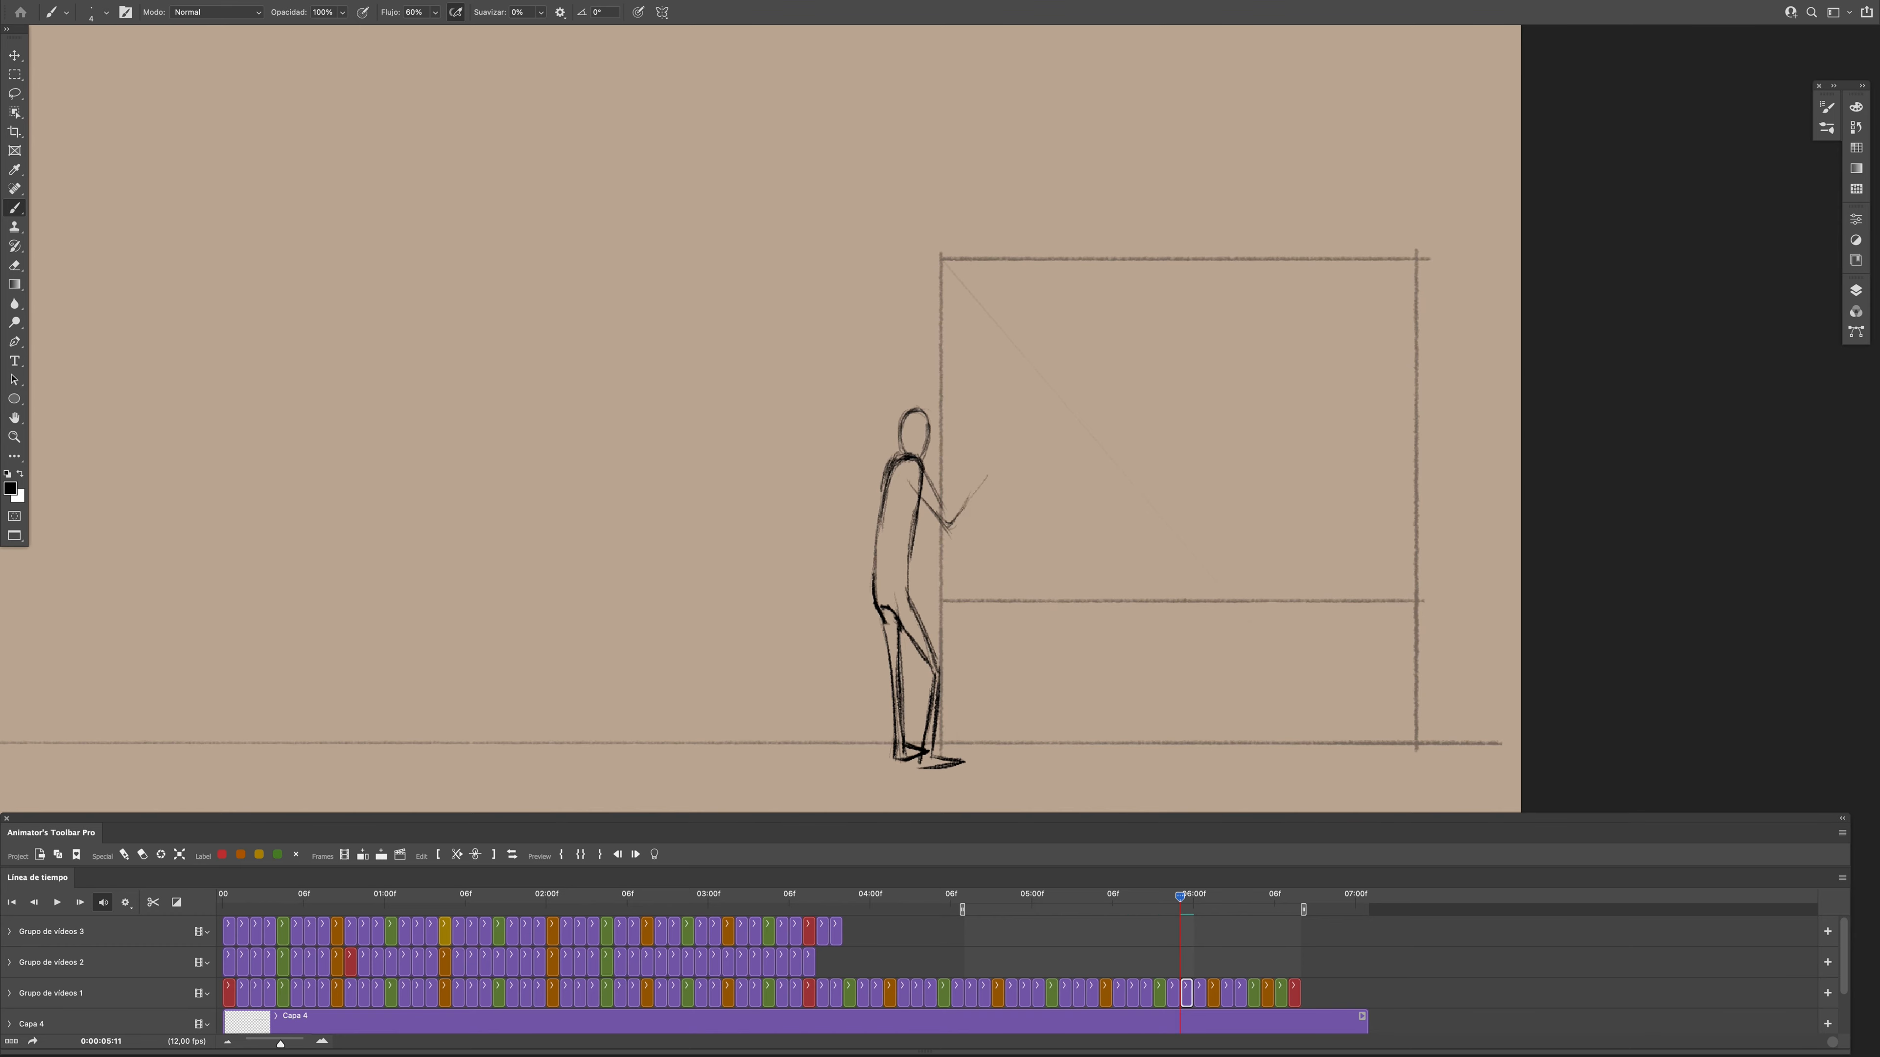
key("e")
left_click_drag(979, 481, 952, 518)
key("b")
- Clean up the figure's forearm and hand at frame 0:00:06:00 and play the section
key("Right")
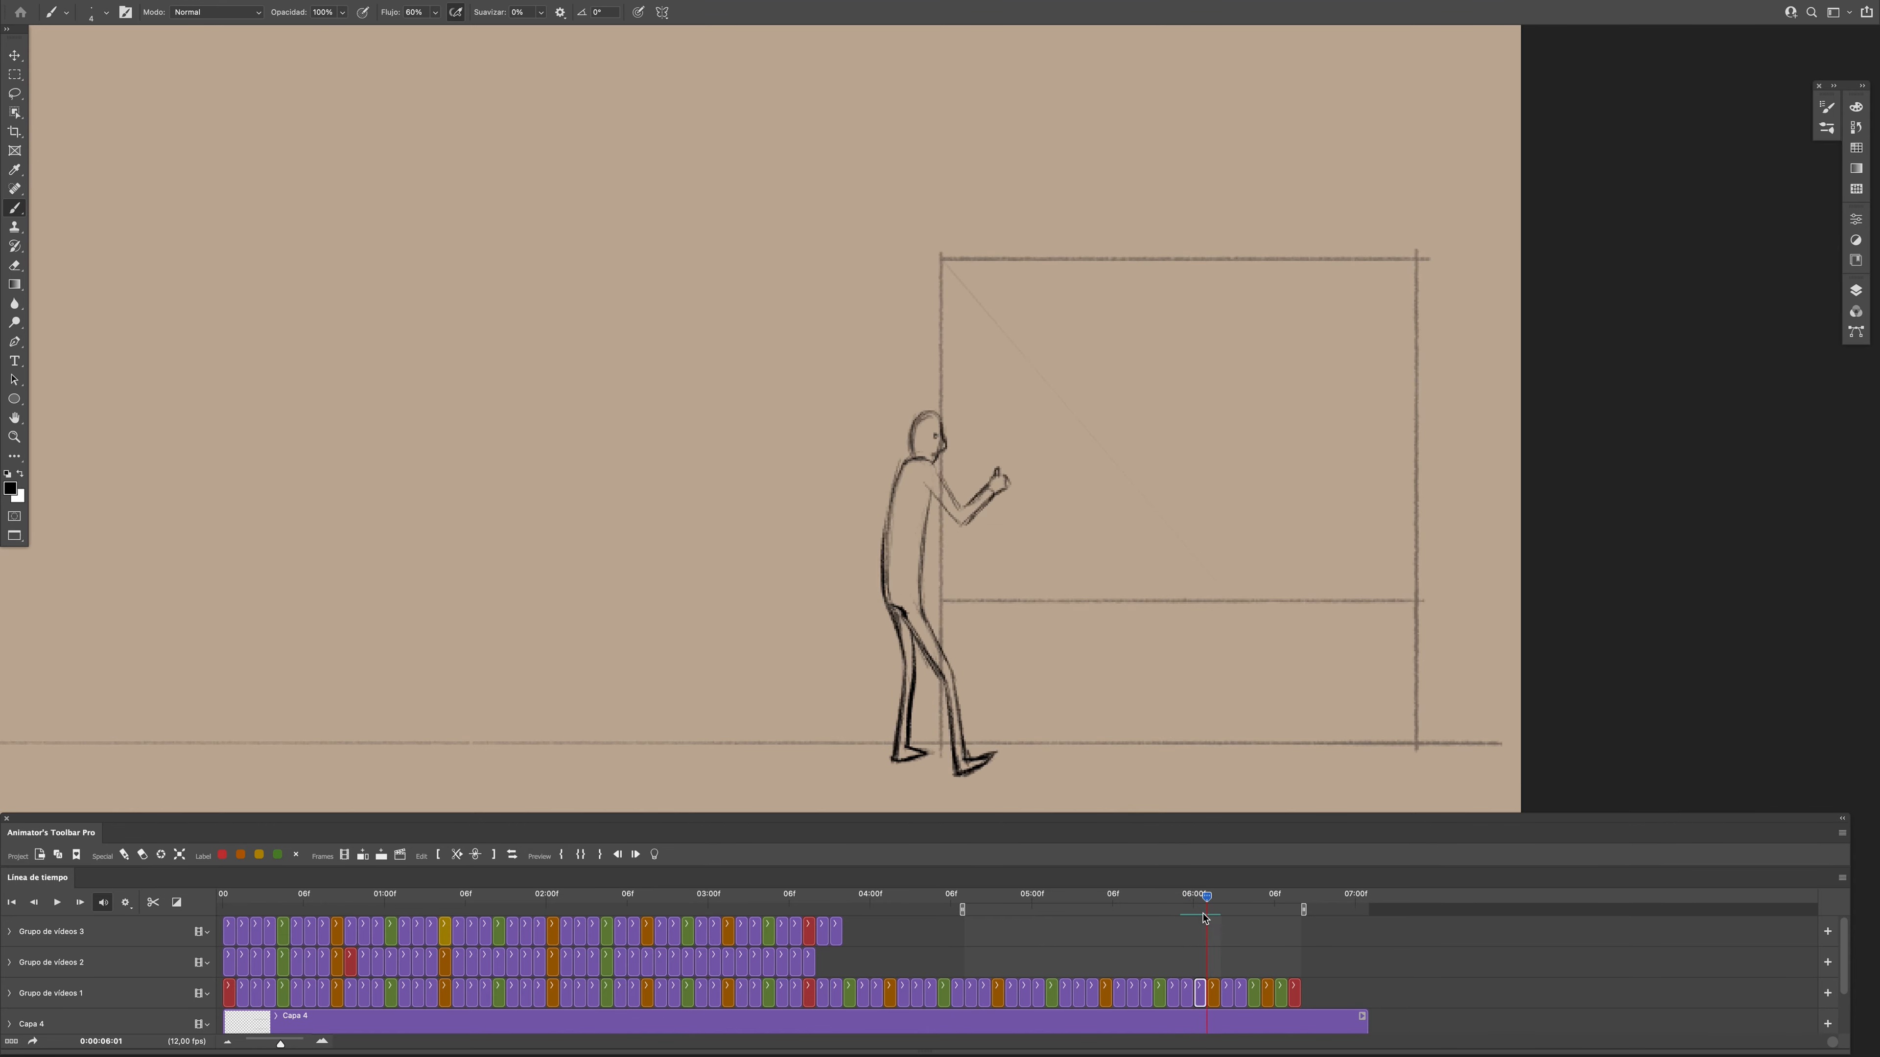
key("e")
left_click_drag(986, 478, 994, 493)
key("b")
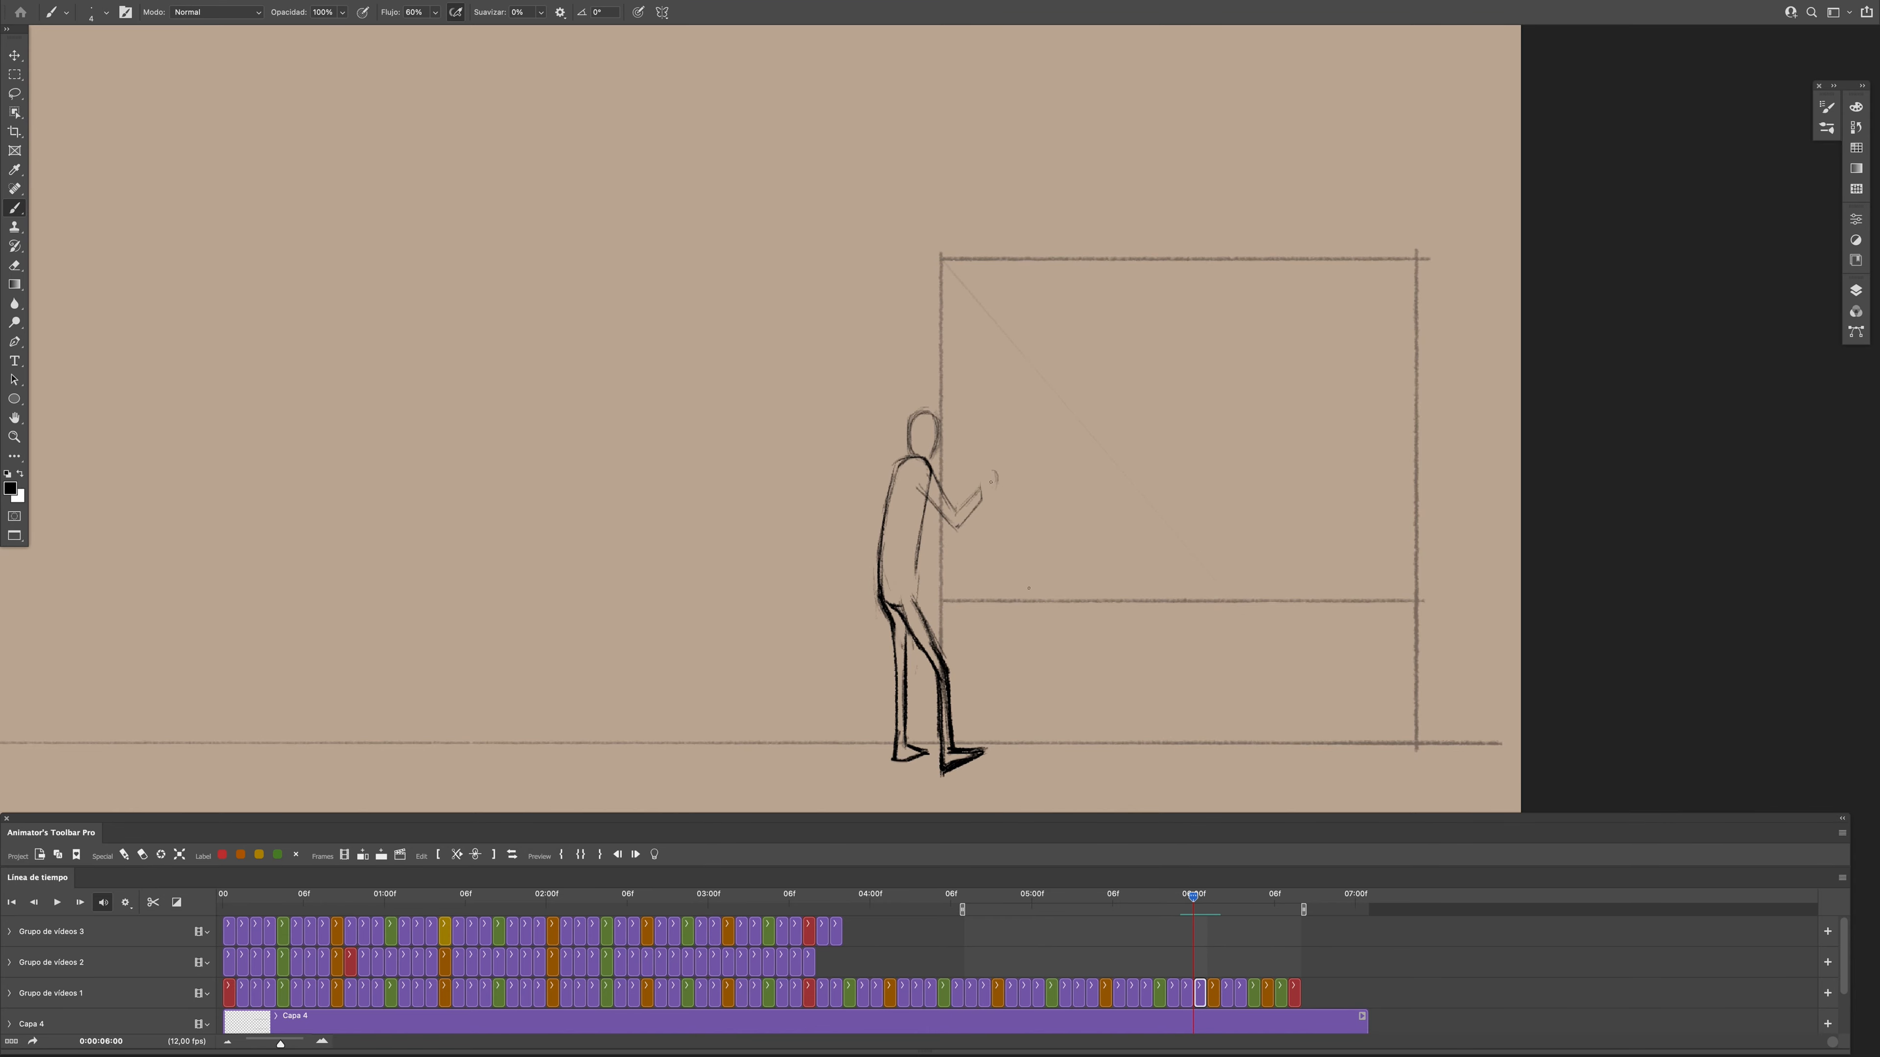
key("space")
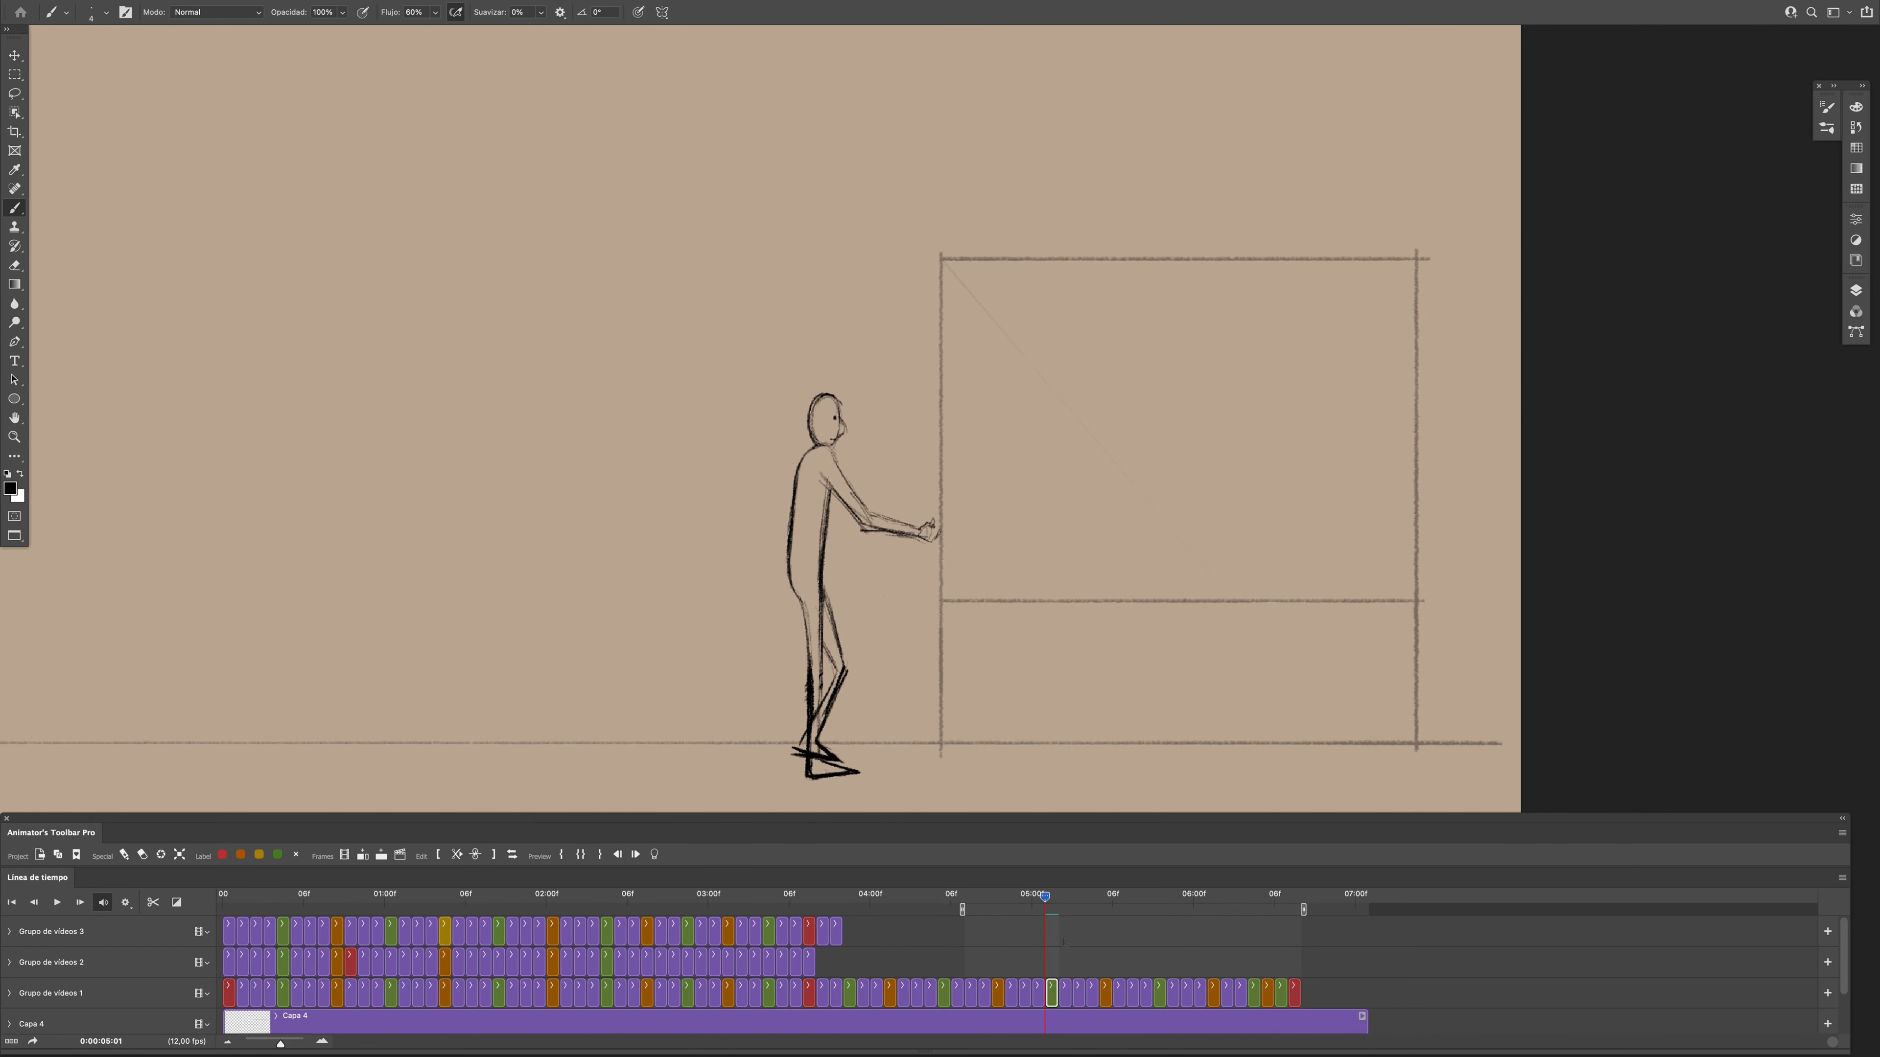
key("space")
- Draw the figure's bent arm and hand at frame 0:00:06:02, comparing it with the preceding frames
left_click_drag(1199, 897, 1207, 948)
left_click(1226, 993)
left_click_drag(1209, 910, 1223, 911)
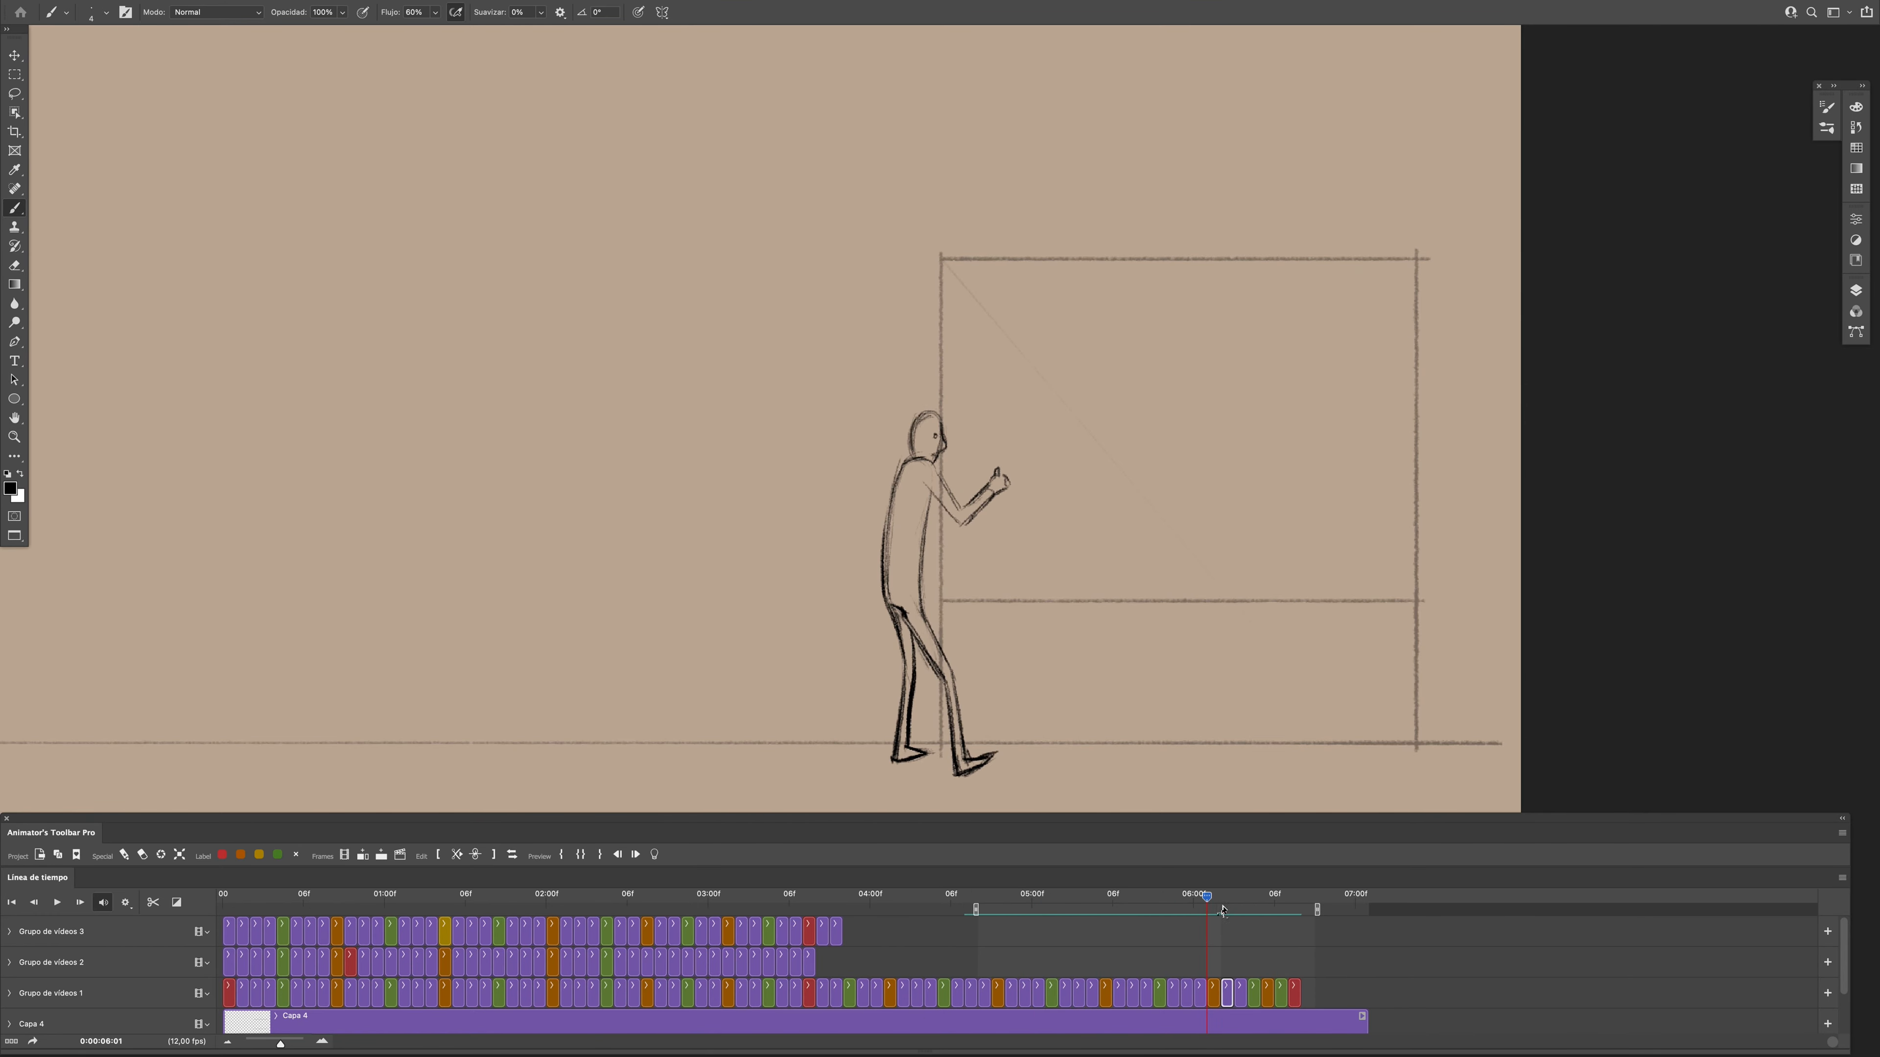
key("super+z")
key("Left")
key("Left")
key("Right")
key("Right")
left_click_drag(944, 475, 965, 512)
key("e")
key("b")
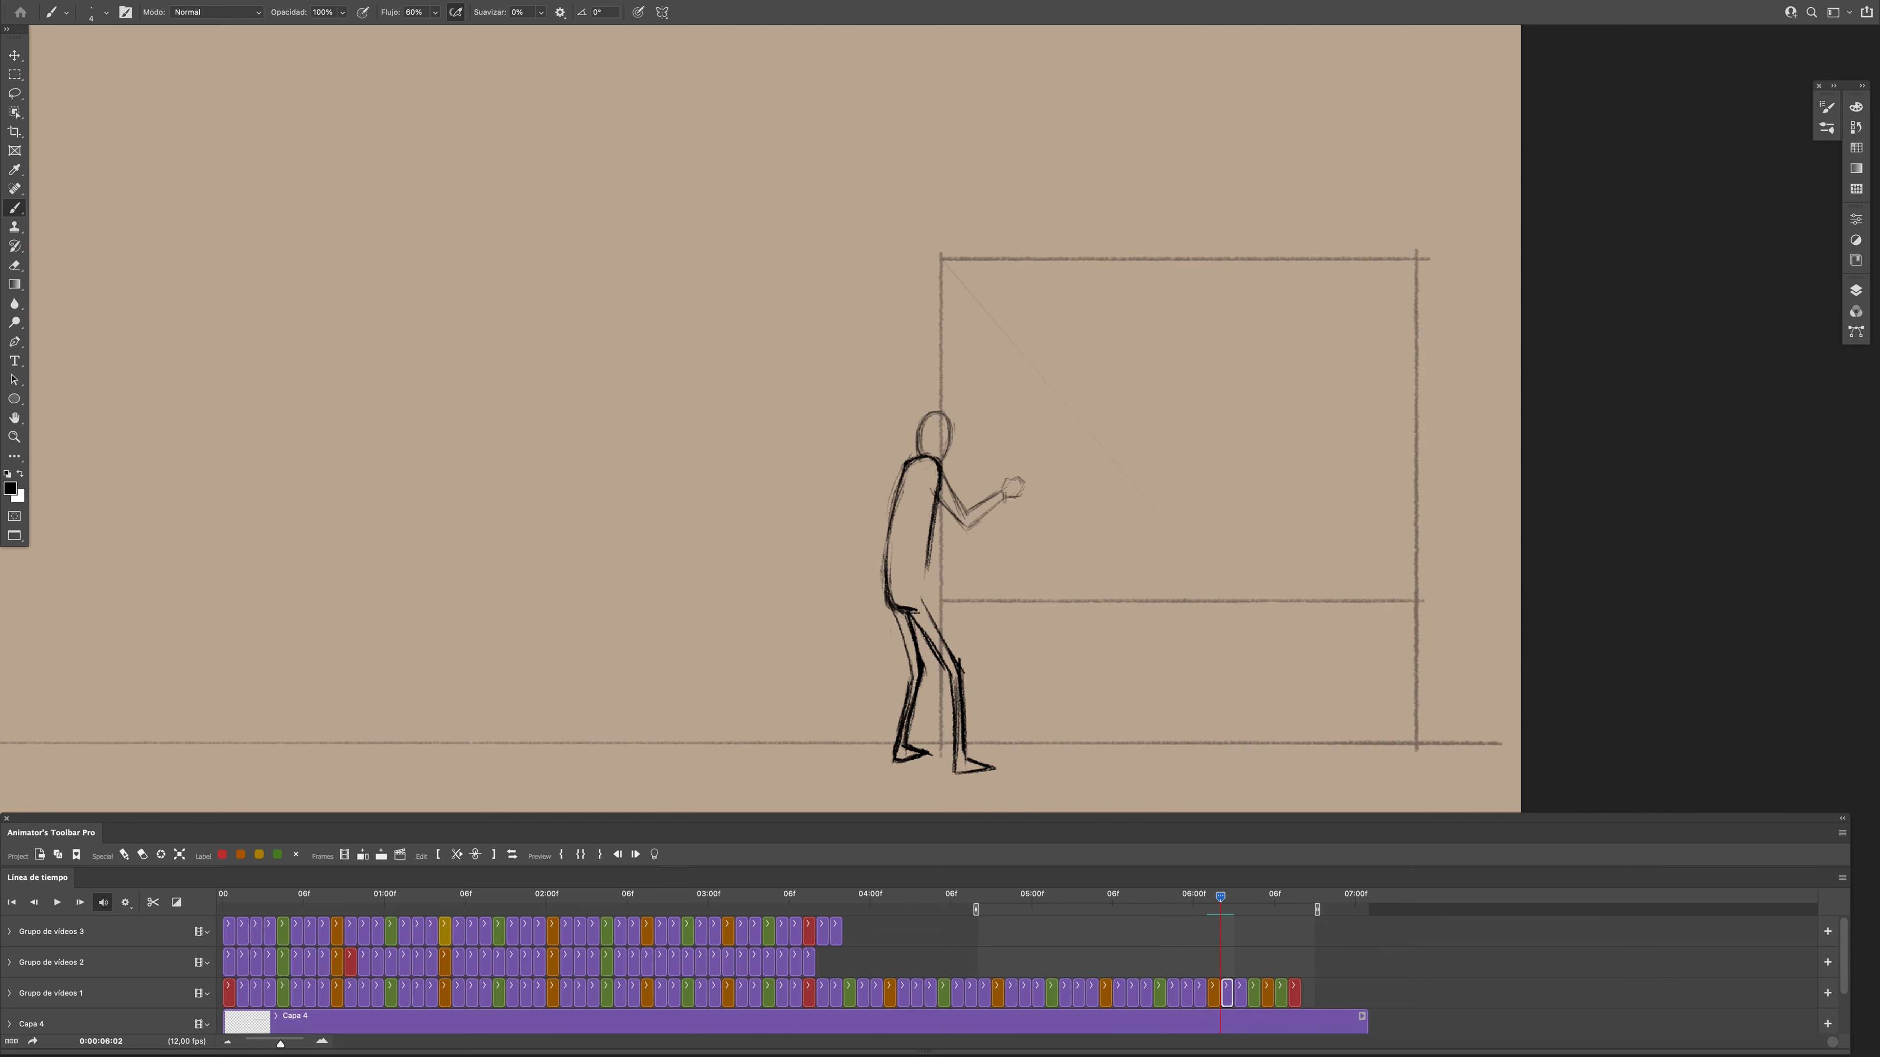
- Restore the work area to about 0:00:04:07 through 0:00:06:08 and go to frame 0:00:06:03
key("e")
left_click(1248, 912)
left_click_drag(1245, 972, 1224, 968)
left_click(1226, 989)
key("Right")
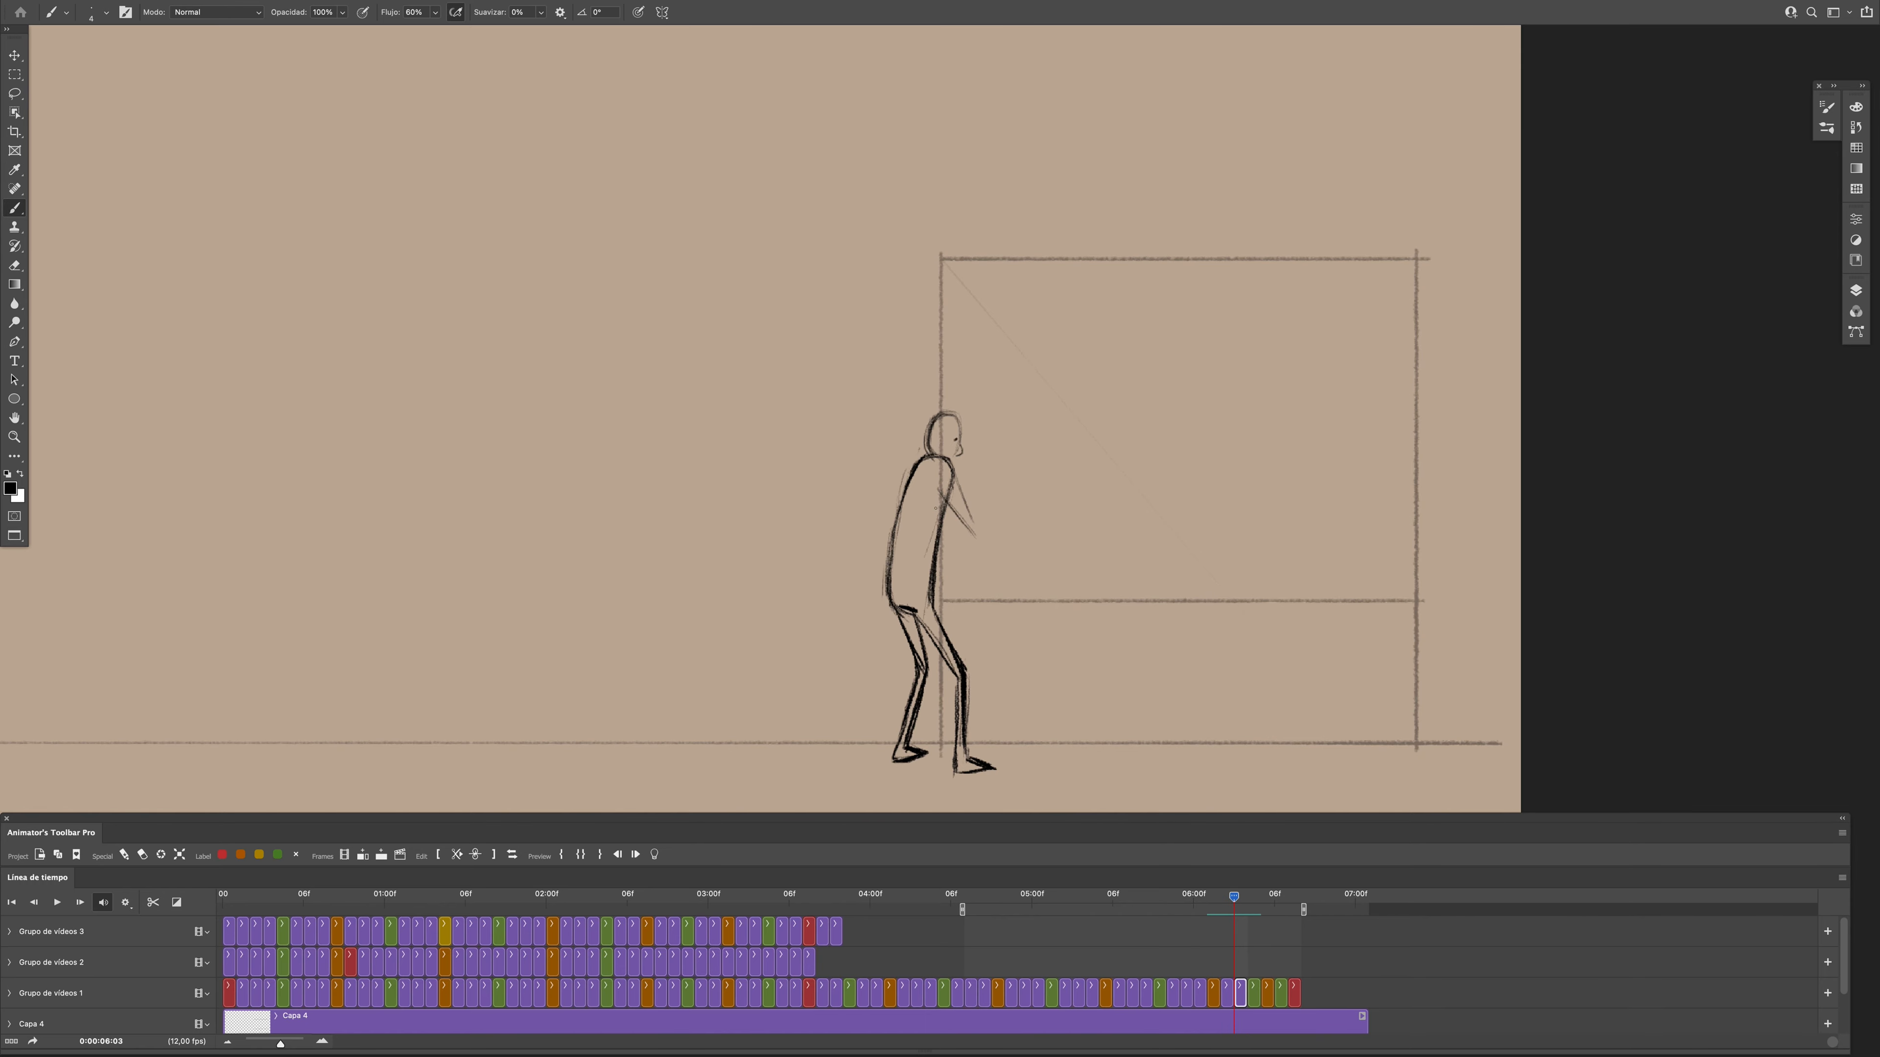
- Erase and redraw the figure's forearm at frame 0:00:06:03, checking it against the previous frame
key("Left")
key("Right")
key("e")
left_click_drag(975, 529, 997, 491)
key("b")
key("Left")
key("Right")
key("Left")
key("Right")
- Step through the neighbouring frames, add the hand at the end of the raised forearm, and play the section
key("Left")
key("Left")
key("Left")
key("Left")
key("Right")
key("Right")
key("Right")
key("Right")
left_click_drag(994, 474, 1006, 472)
key("Left")
key("Left")
key("Right")
key("space")
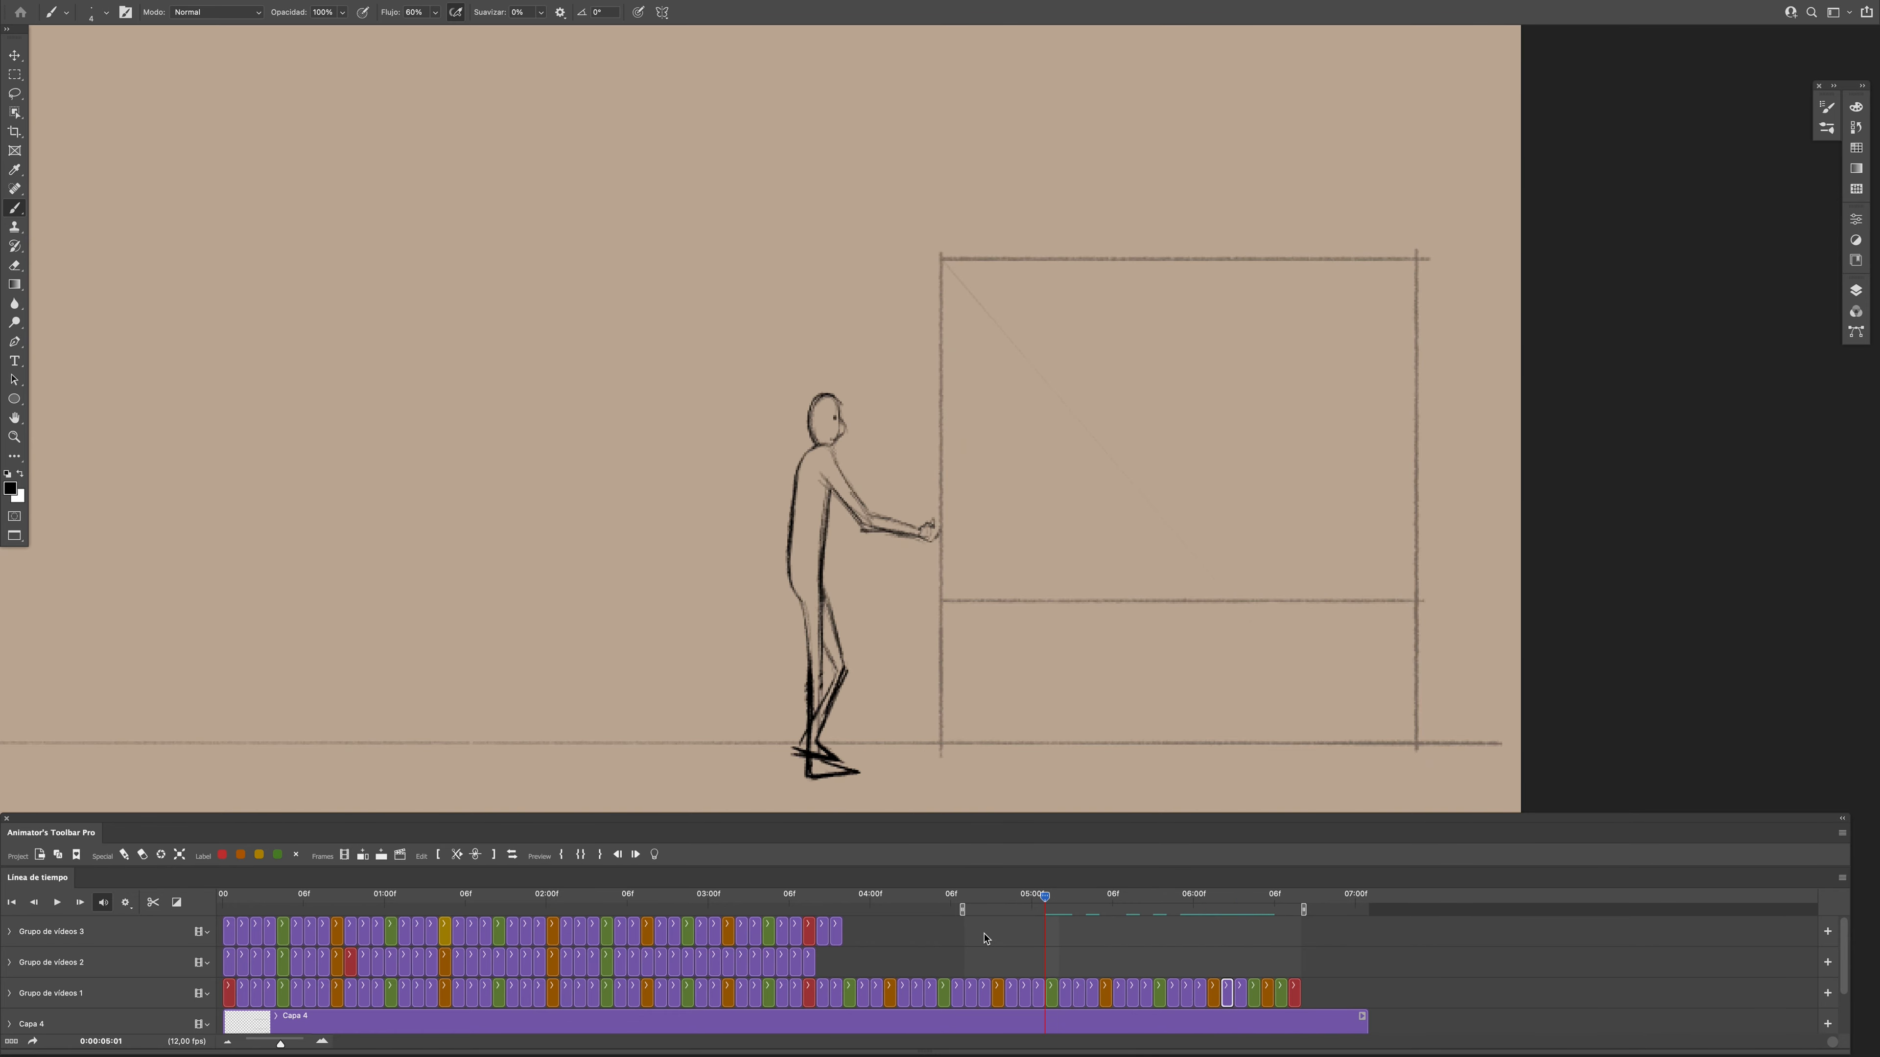
key("space")
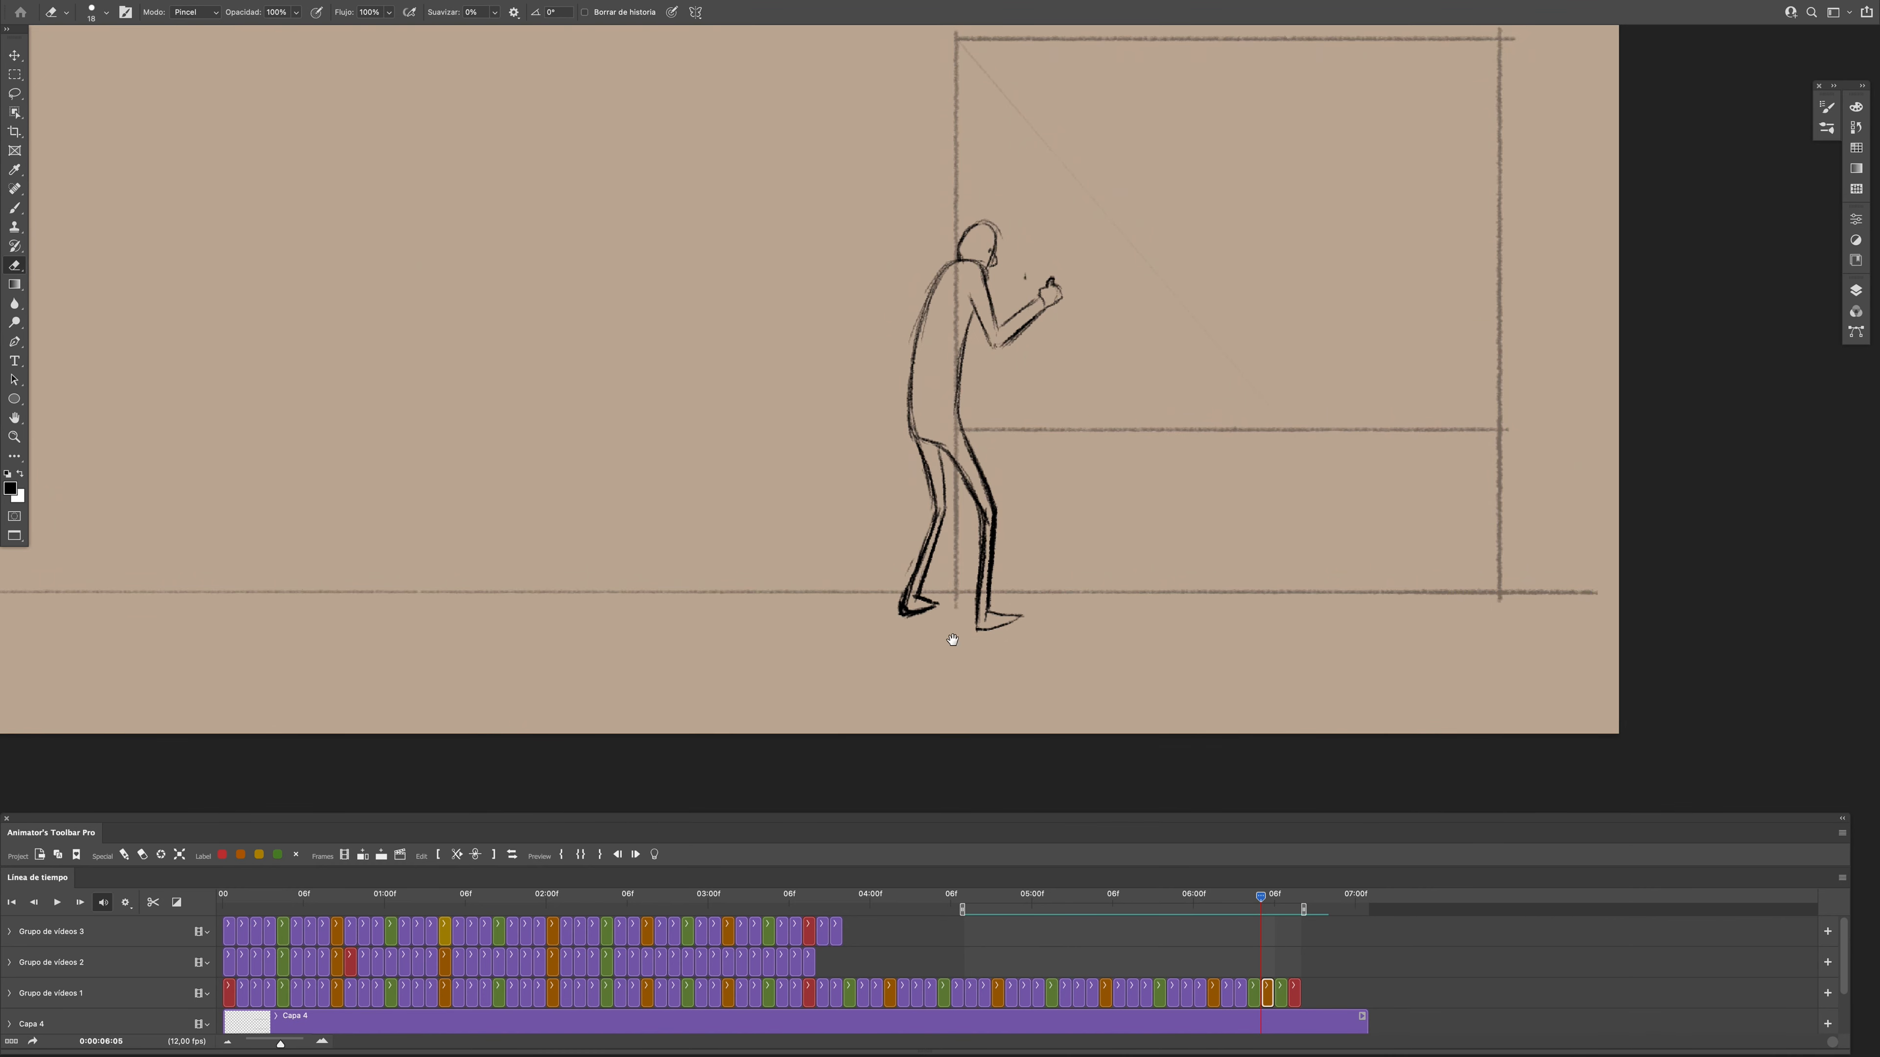
- Erase the front foot's rough lines at frame 0:00:06:05 and redraw the foot flatter, aligned with the adjacent frame
left_click_drag(962, 633, 1001, 624)
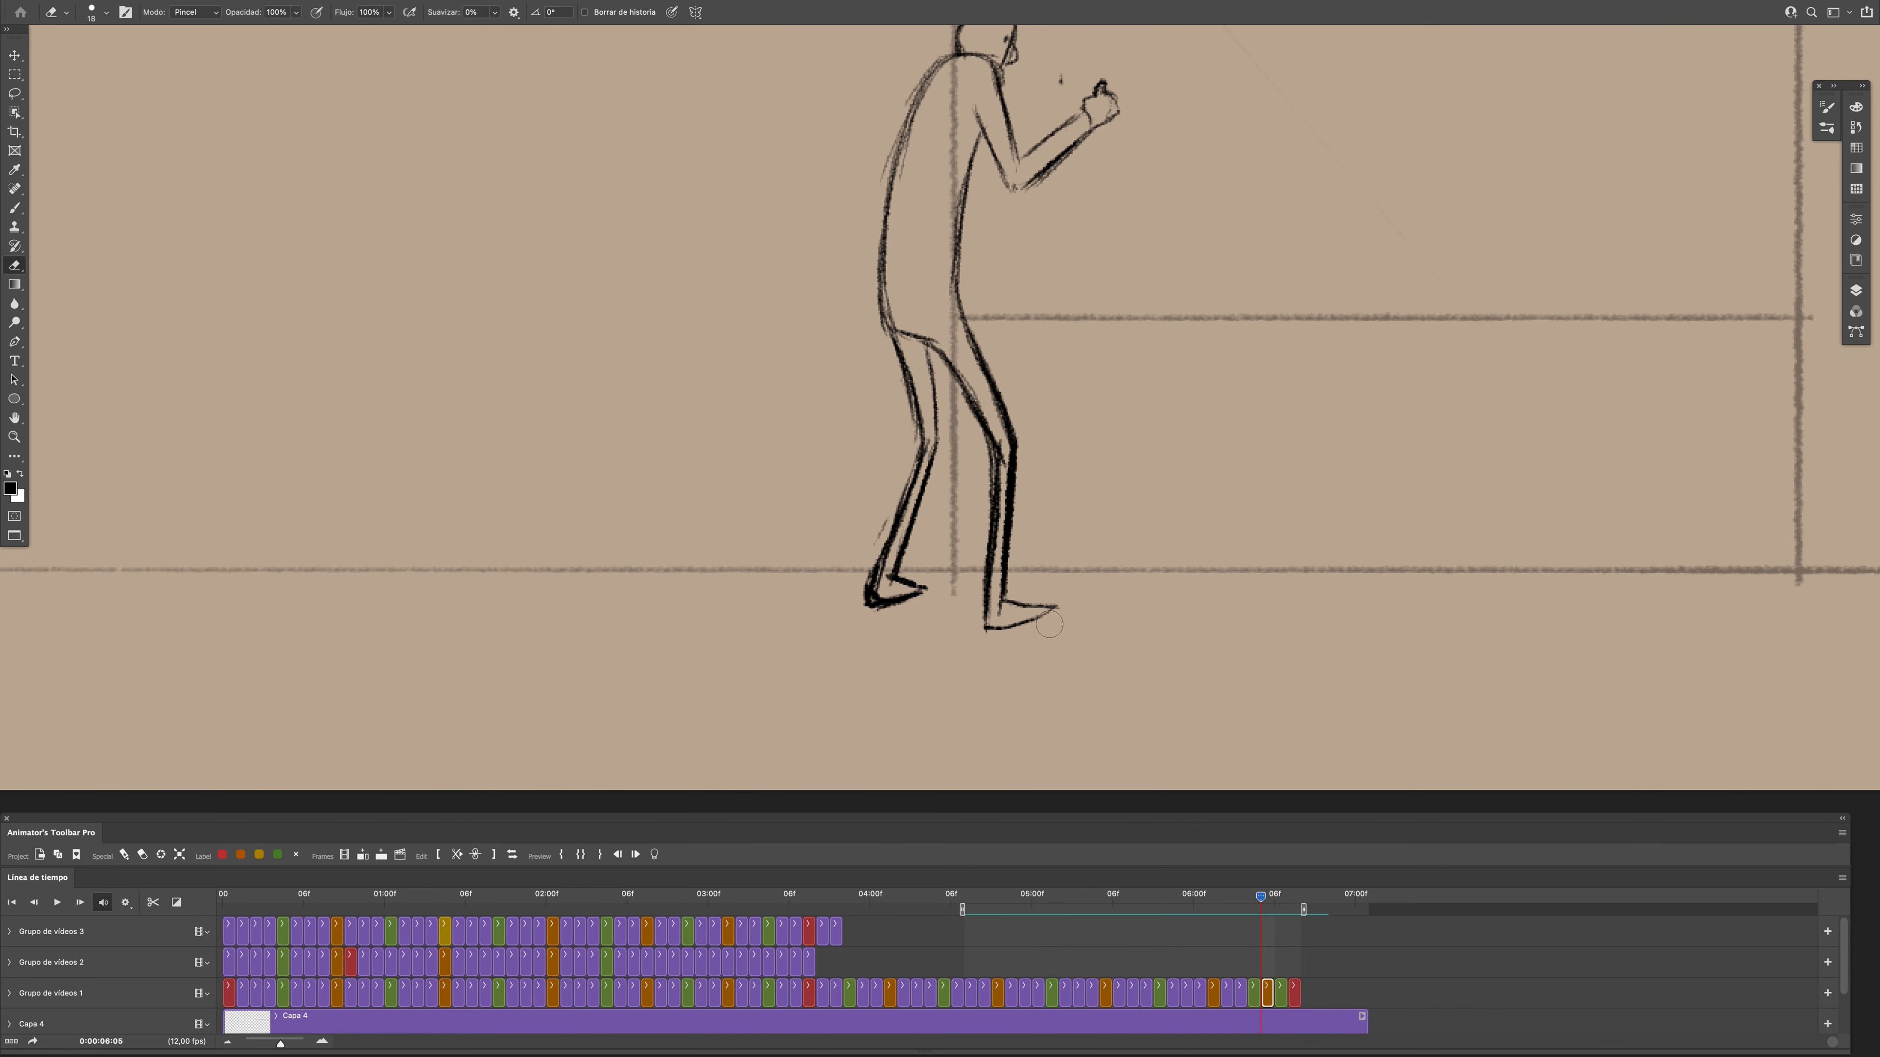
key("b")
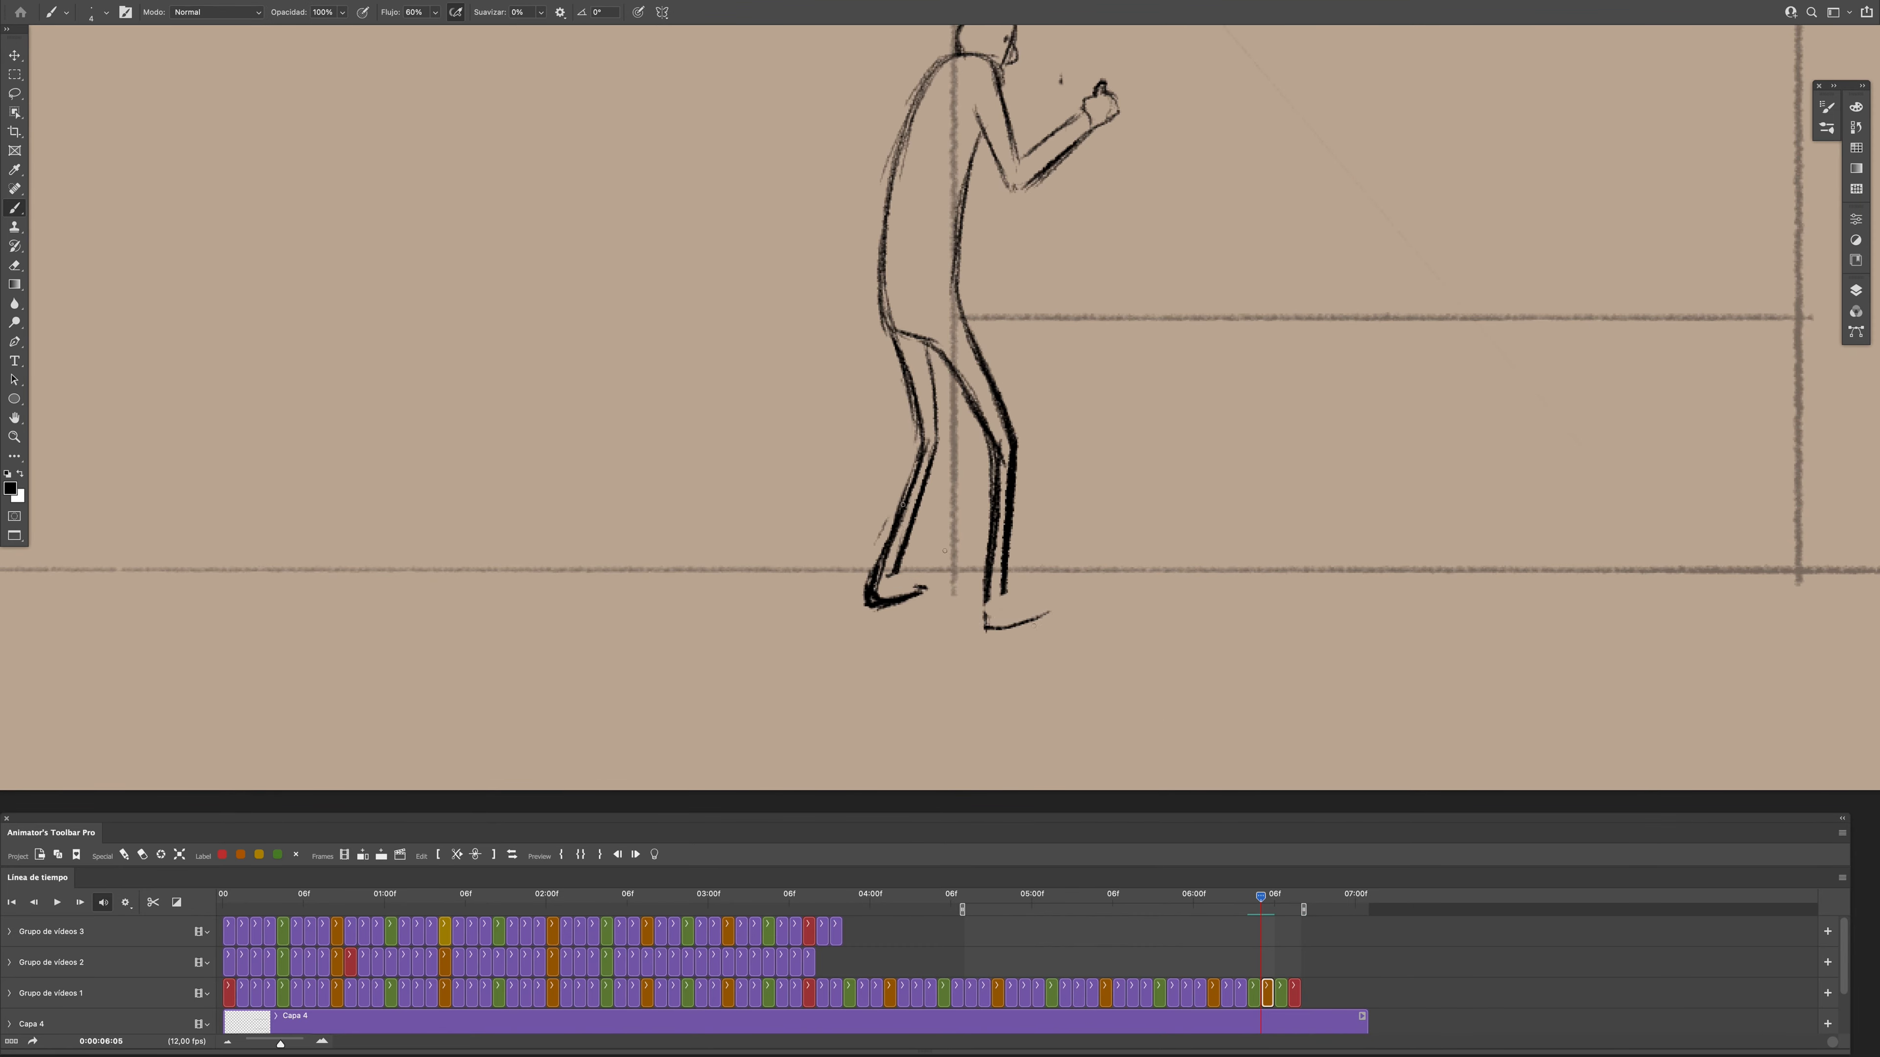
left_click_drag(1253, 897, 1264, 897)
left_click_drag(1003, 595, 1056, 611)
mouse_move(1261, 896)
left_mouse_down()
mouse_move(1256, 922)
mouse_move(1261, 898)
left_mouse_up()
key("e")
key("b")
mouse_move(987, 575)
left_mouse_down()
mouse_move(980, 628)
mouse_move(1052, 613)
left_mouse_up()
left_click_drag(1261, 898, 1262, 903)
key("e")
key("b")
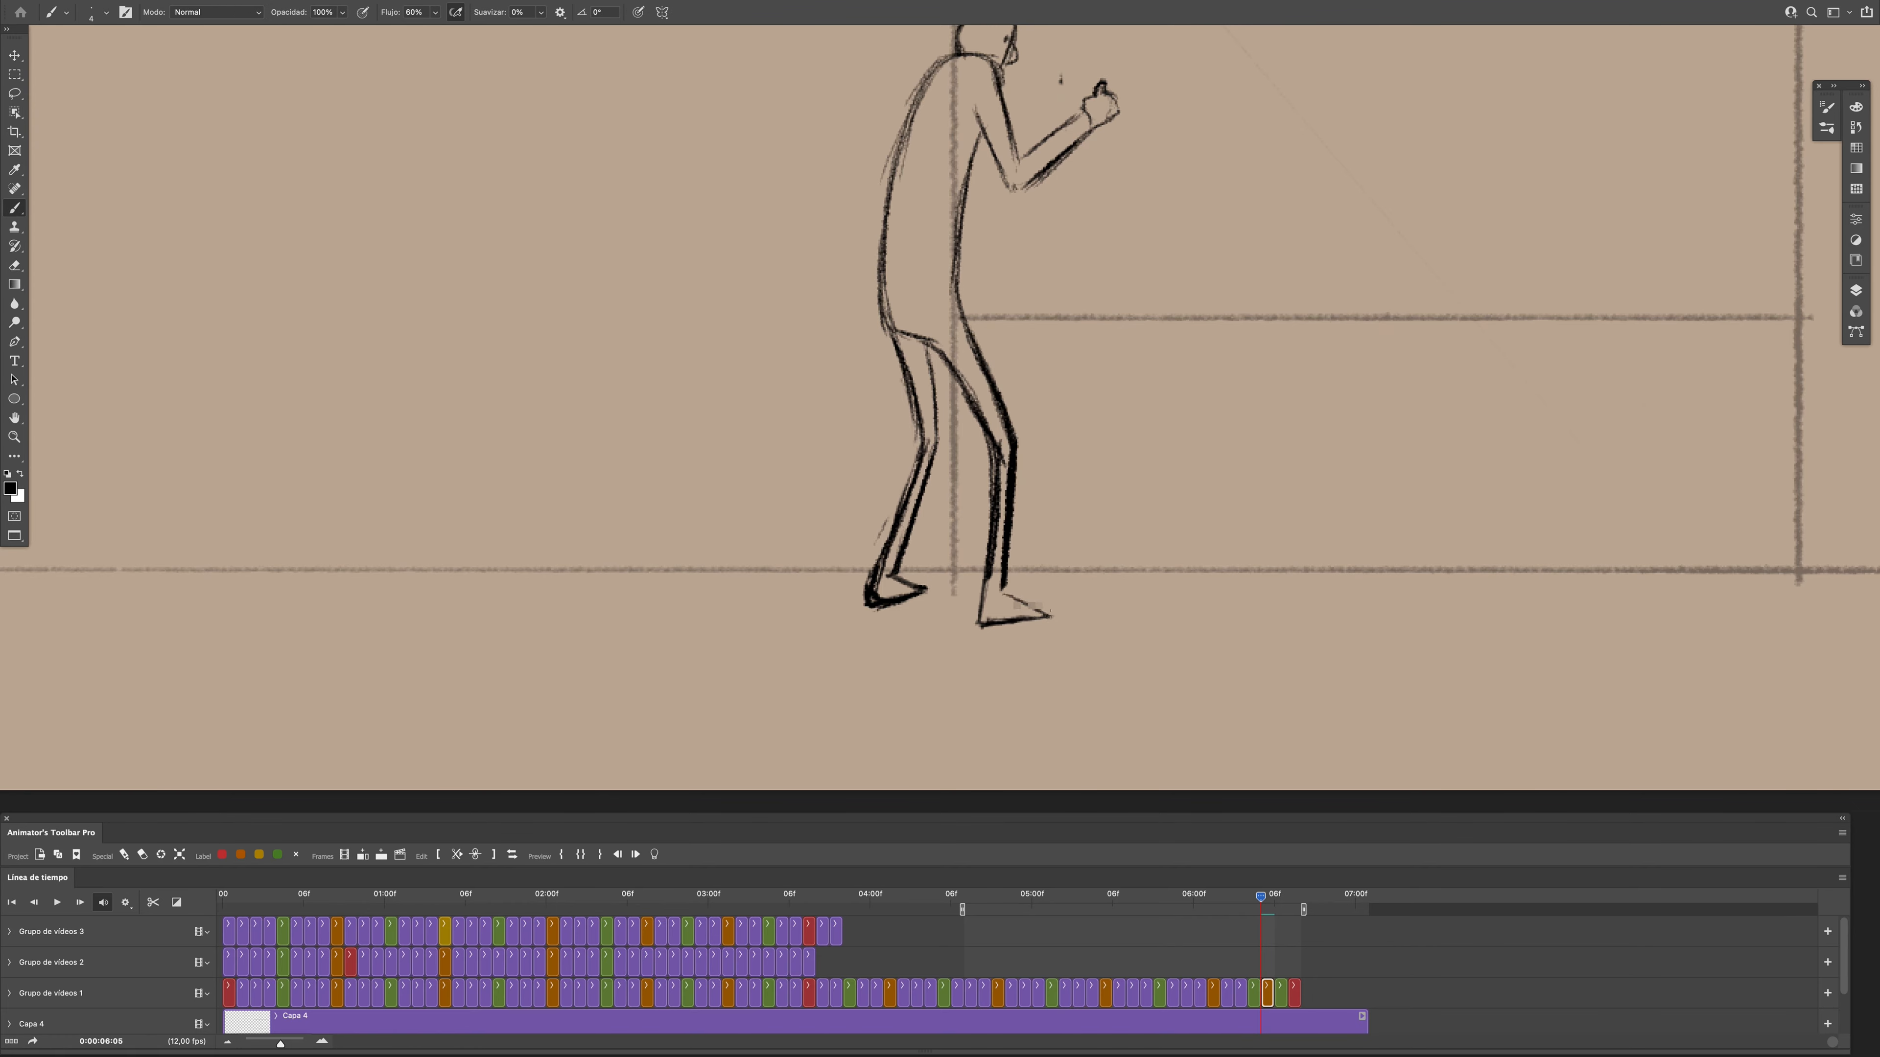
- Erase and redraw the back foot at frame 0:00:06:06, matching its placement in the previous frame
key("Right")
key("e")
left_click_drag(925, 593, 875, 601)
key("b")
mouse_move(873, 608)
left_mouse_down()
mouse_move(925, 592)
mouse_move(983, 624)
left_mouse_up()
key("e")
key("b")
key("Left")
key("Right")
- Redraw the front foot and touch up the lower leg lines at frame 0:00:06:06
mouse_move(1002, 596)
left_mouse_down()
mouse_move(1047, 611)
mouse_move(993, 626)
mouse_move(1054, 611)
mouse_move(995, 626)
left_mouse_up()
key("e")
key("b")
key("e")
key("b")
mouse_move(1008, 453)
left_mouse_down()
mouse_move(1065, 611)
mouse_move(1007, 595)
mouse_move(1043, 615)
mouse_move(993, 621)
mouse_move(982, 540)
mouse_move(985, 579)
mouse_move(1046, 618)
mouse_move(881, 604)
left_mouse_up()
- Flip between frames 0:00:06:05 and 0:00:06:06 to check how the feet and legs line up
key("Left")
key("Right")
key("Left")
key("Right")
key("e")
key("b")
key("Left")
key("Right")
key("Left")
key("Right")
key("Right")
- Erase rough lines of the front foot at frame 0:00:06:07 and redraw the back foot
key("e")
left_click_drag(1065, 607, 996, 626)
key("b")
left_click_drag(871, 603, 930, 592)
key("e")
key("b")
left_click_drag(886, 604, 930, 593)
mouse_move(1287, 896)
left_mouse_down()
mouse_move(1271, 891)
mouse_move(1283, 915)
left_mouse_up()
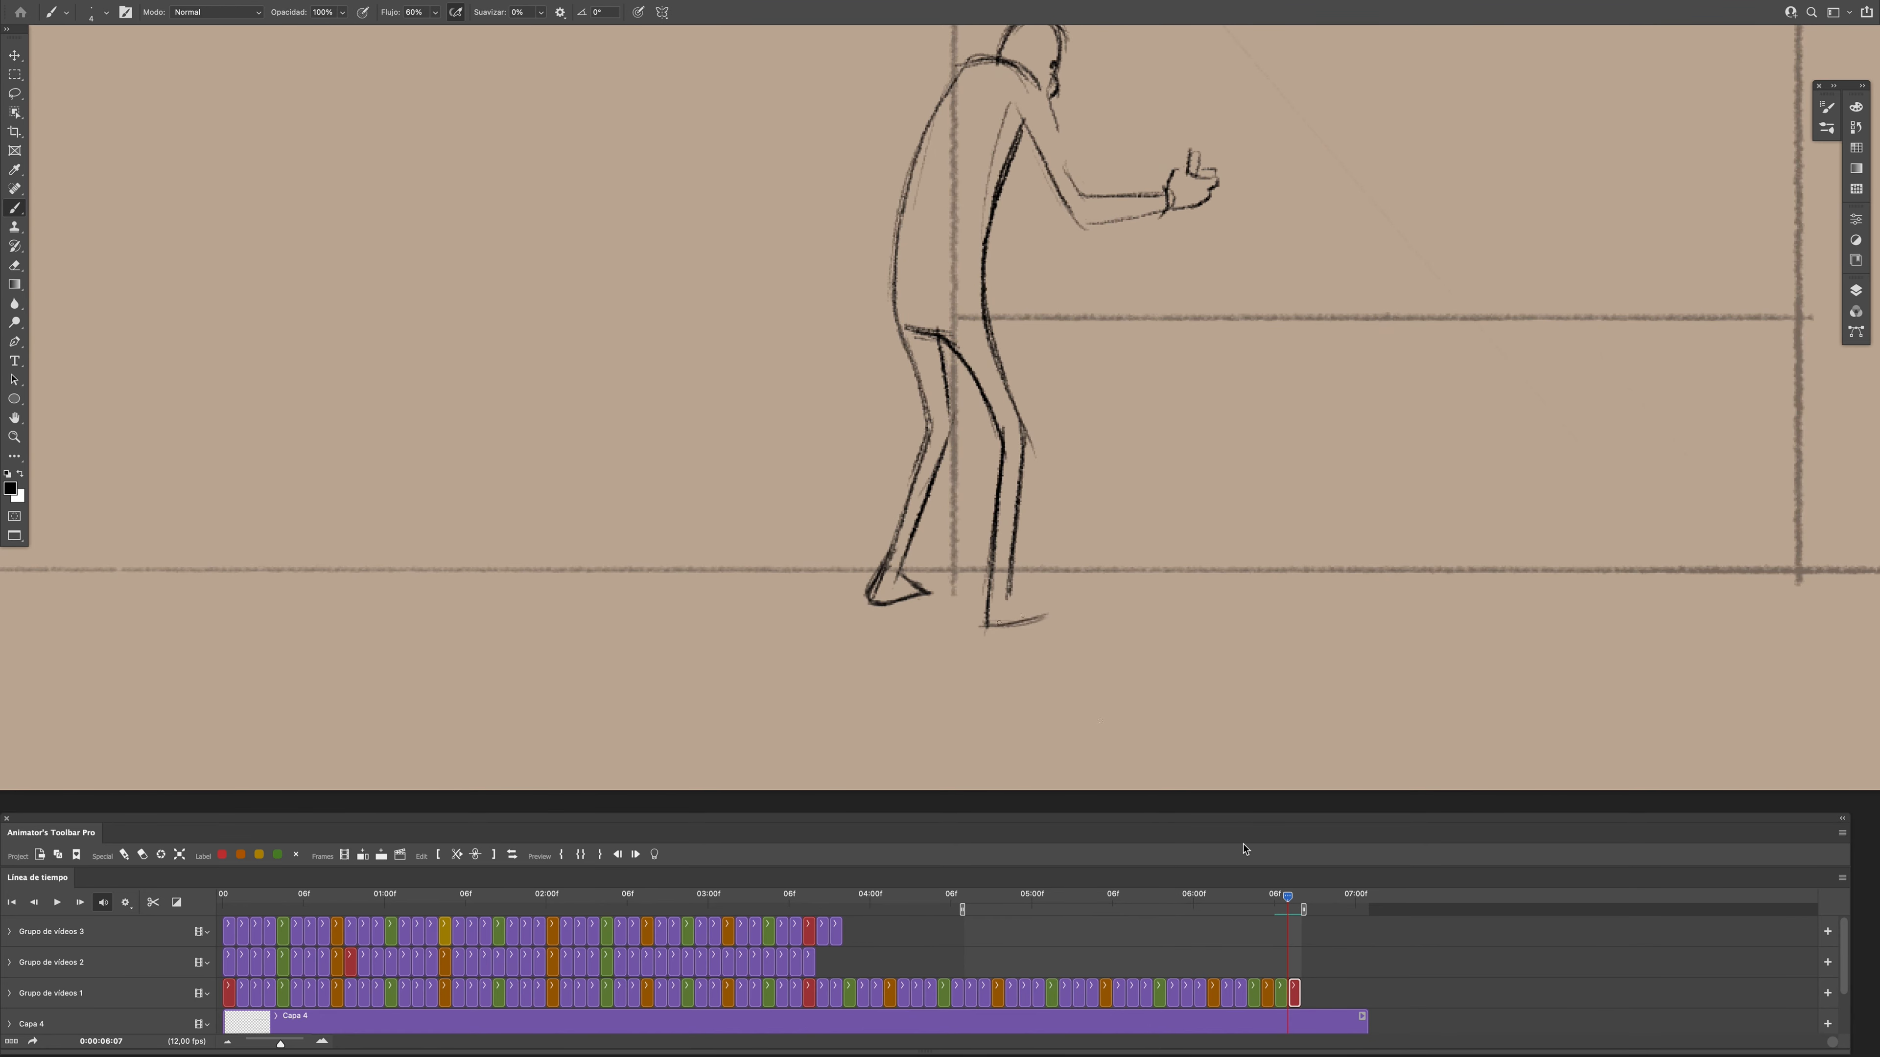
- Erase the remaining front foot lines at frame 0:00:06:07 and redraw the ankle and foot
key("e")
left_click_drag(1058, 614, 991, 628)
key("b")
key("e")
mouse_move(1010, 595)
left_mouse_down()
mouse_move(1044, 608)
mouse_move(986, 626)
left_mouse_up()
key("b")
left_click_drag(991, 571, 985, 614)
key("e")
key("b")
- Extend the last frame to about 0:00:06:11 and the work area's end to about 0:00:07:01, and play the section
mouse_move(1288, 895)
left_mouse_down()
mouse_move(1124, 945)
mouse_move(1276, 911)
left_mouse_up()
scroll(962, 726, "down", 5)
left_click_drag(1300, 993, 1340, 993)
left_click_drag(1303, 910, 1370, 910)
key("space")
key("space")
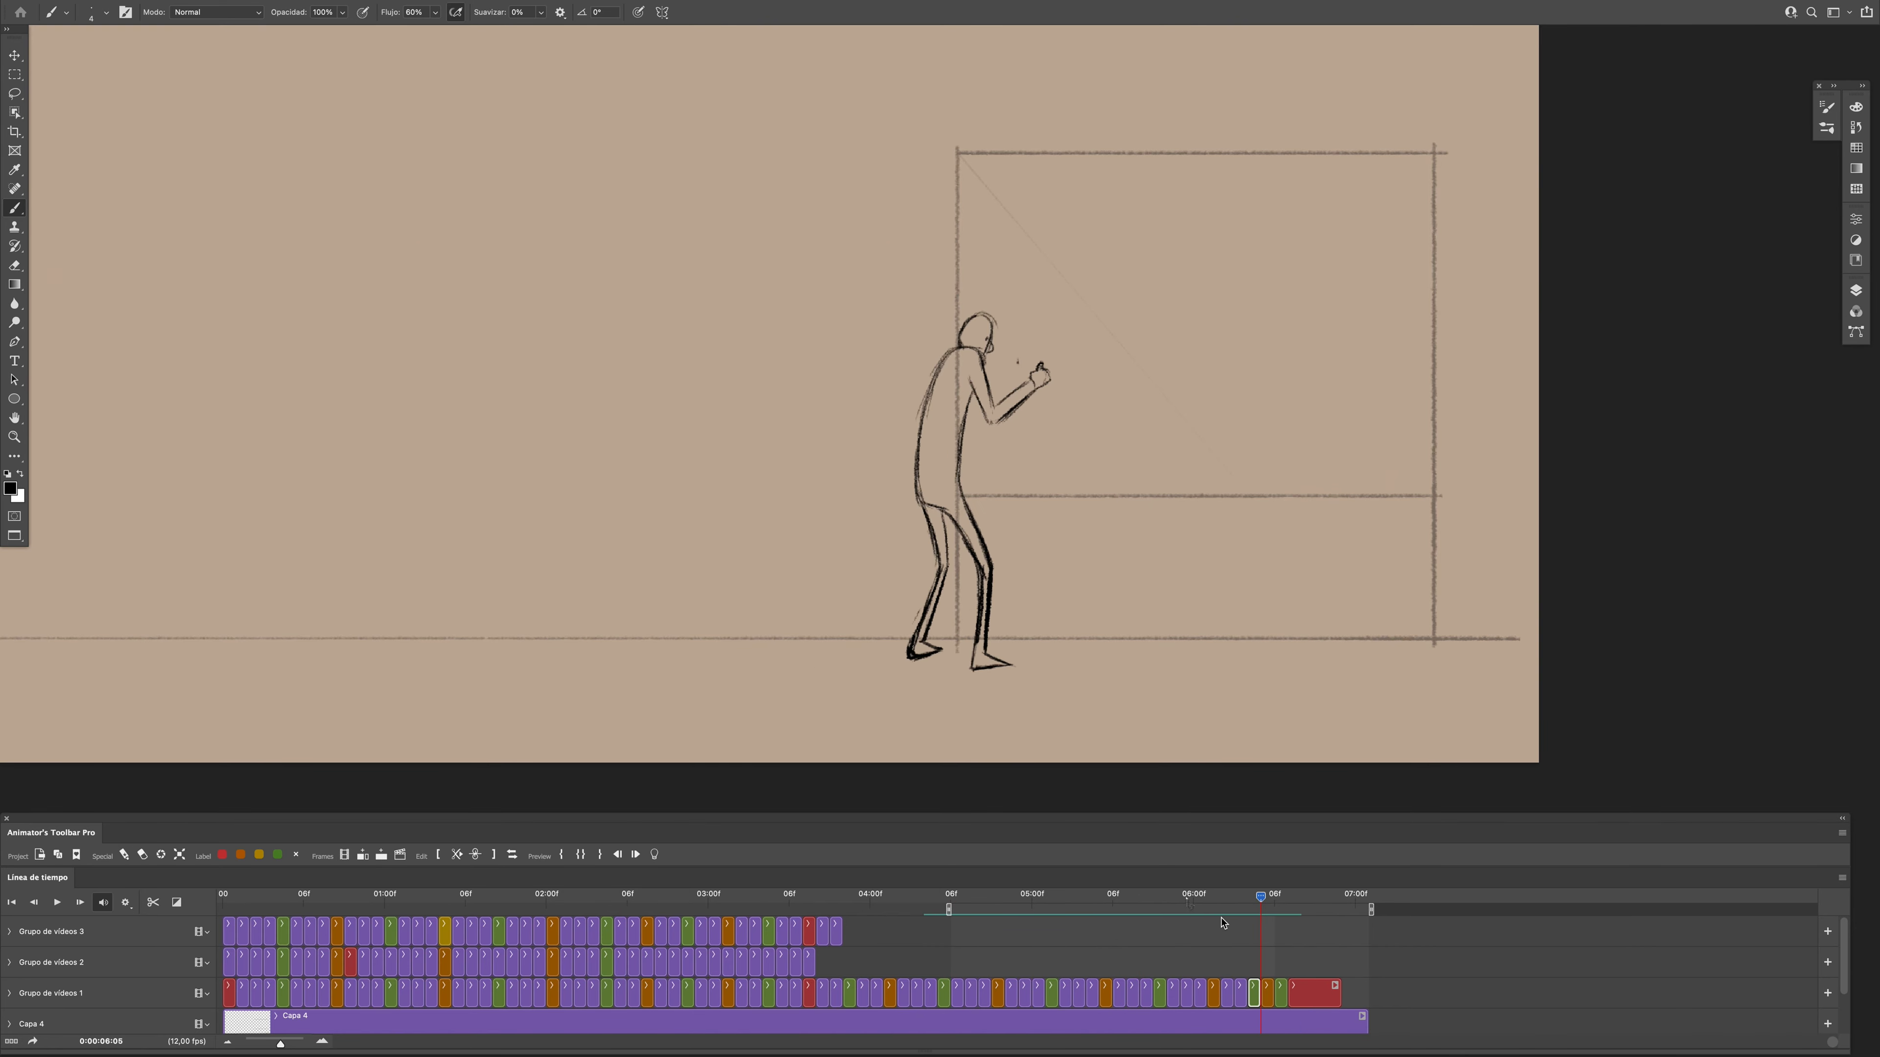
- Insert three blank in-between frames after frame 0:00:06:04 and select the first one
left_click_drag(281, 1044, 290, 1046)
mouse_move(1018, 896)
left_mouse_down()
mouse_move(1071, 904)
mouse_move(1042, 900)
left_mouse_up()
key("F2")
left_click(1054, 993)
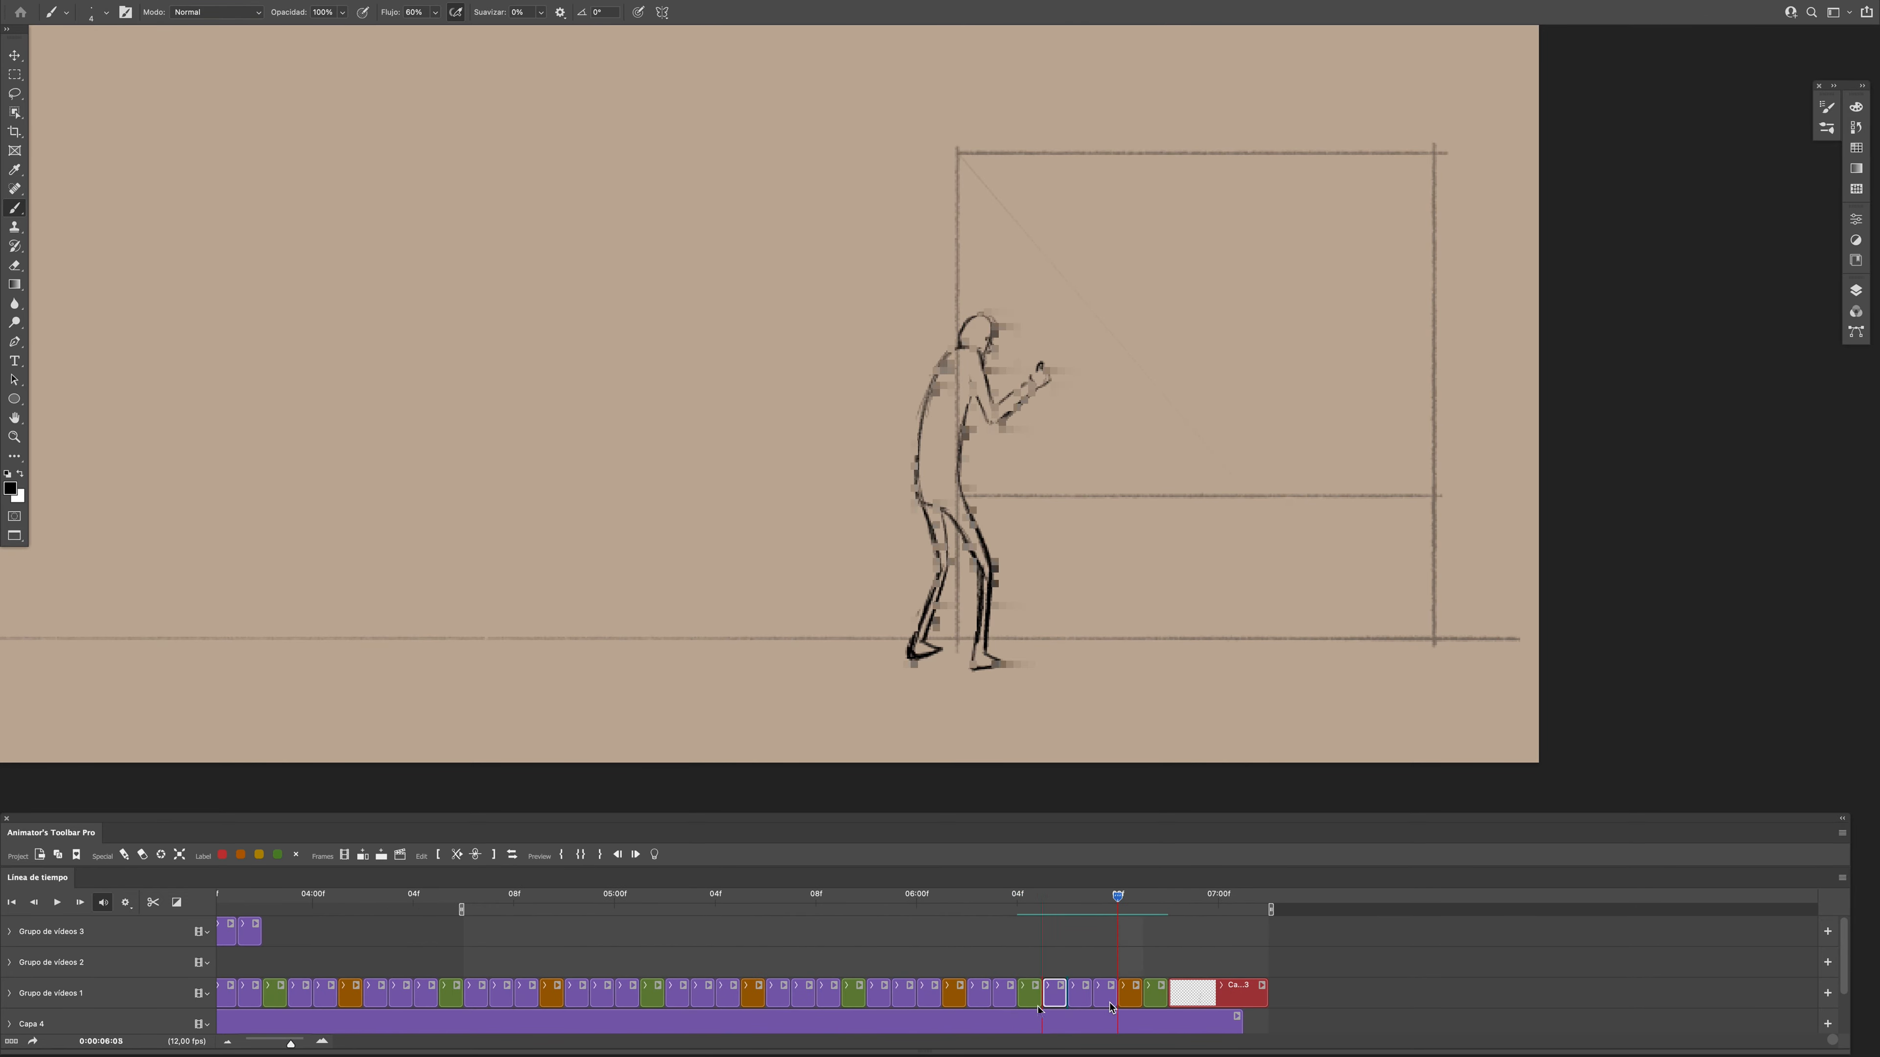
- Sketch the figure's curved back, shoulders, torso and thighs in the blank frame at 0:00:06:05, checking against adjacent poses
key("Left")
mouse_move(942, 351)
left_mouse_down()
mouse_move(975, 360)
mouse_move(893, 489)
left_mouse_up()
key("Right")
key("Left")
key("Right")
left_click_drag(918, 400, 907, 503)
key("Left")
key("Right")
left_click_drag(973, 388, 948, 510)
mouse_move(1117, 899)
left_mouse_down()
mouse_move(1017, 908)
mouse_move(1035, 915)
left_mouse_up()
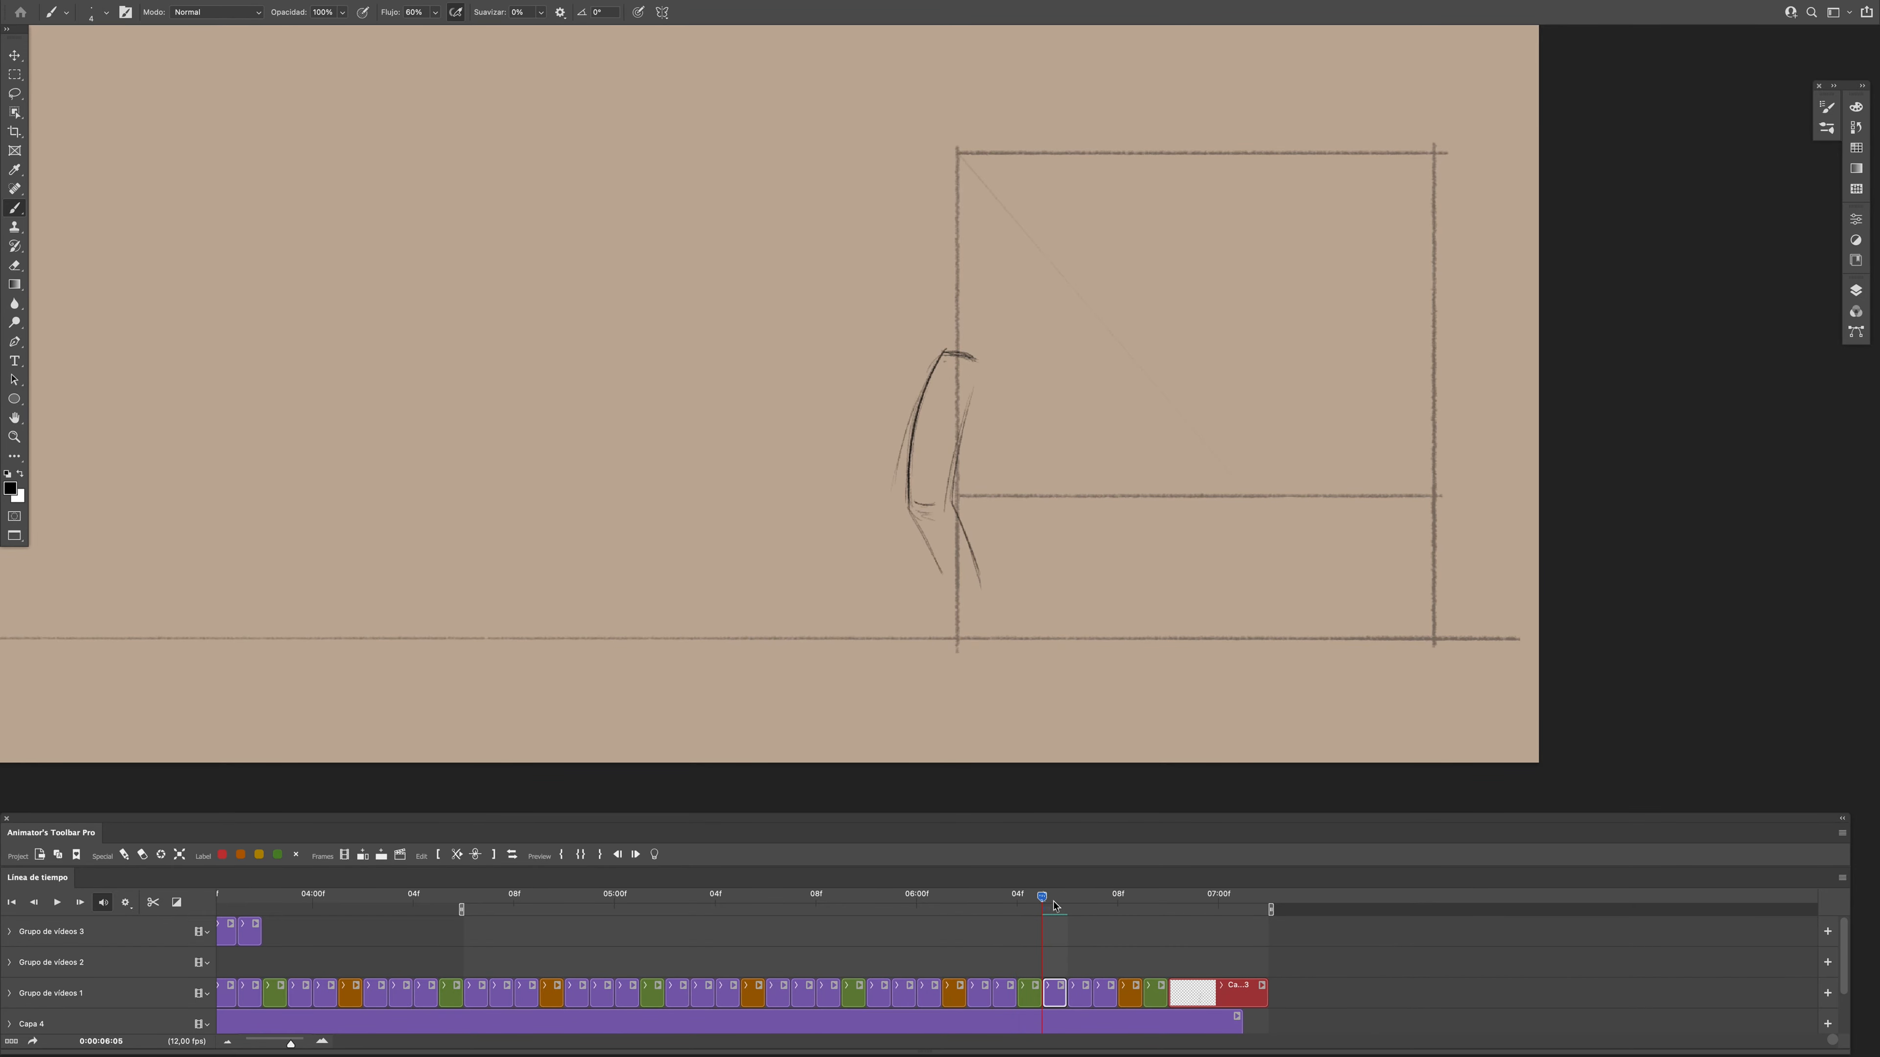
- Rough in the legs, bent arm and head at frame 0:00:06:05, undoing the first leg strokes
mouse_move(911, 511)
left_mouse_down()
mouse_move(950, 569)
mouse_move(923, 642)
left_mouse_up()
key("super+z")
key("super+z")
left_click_drag(940, 570, 907, 653)
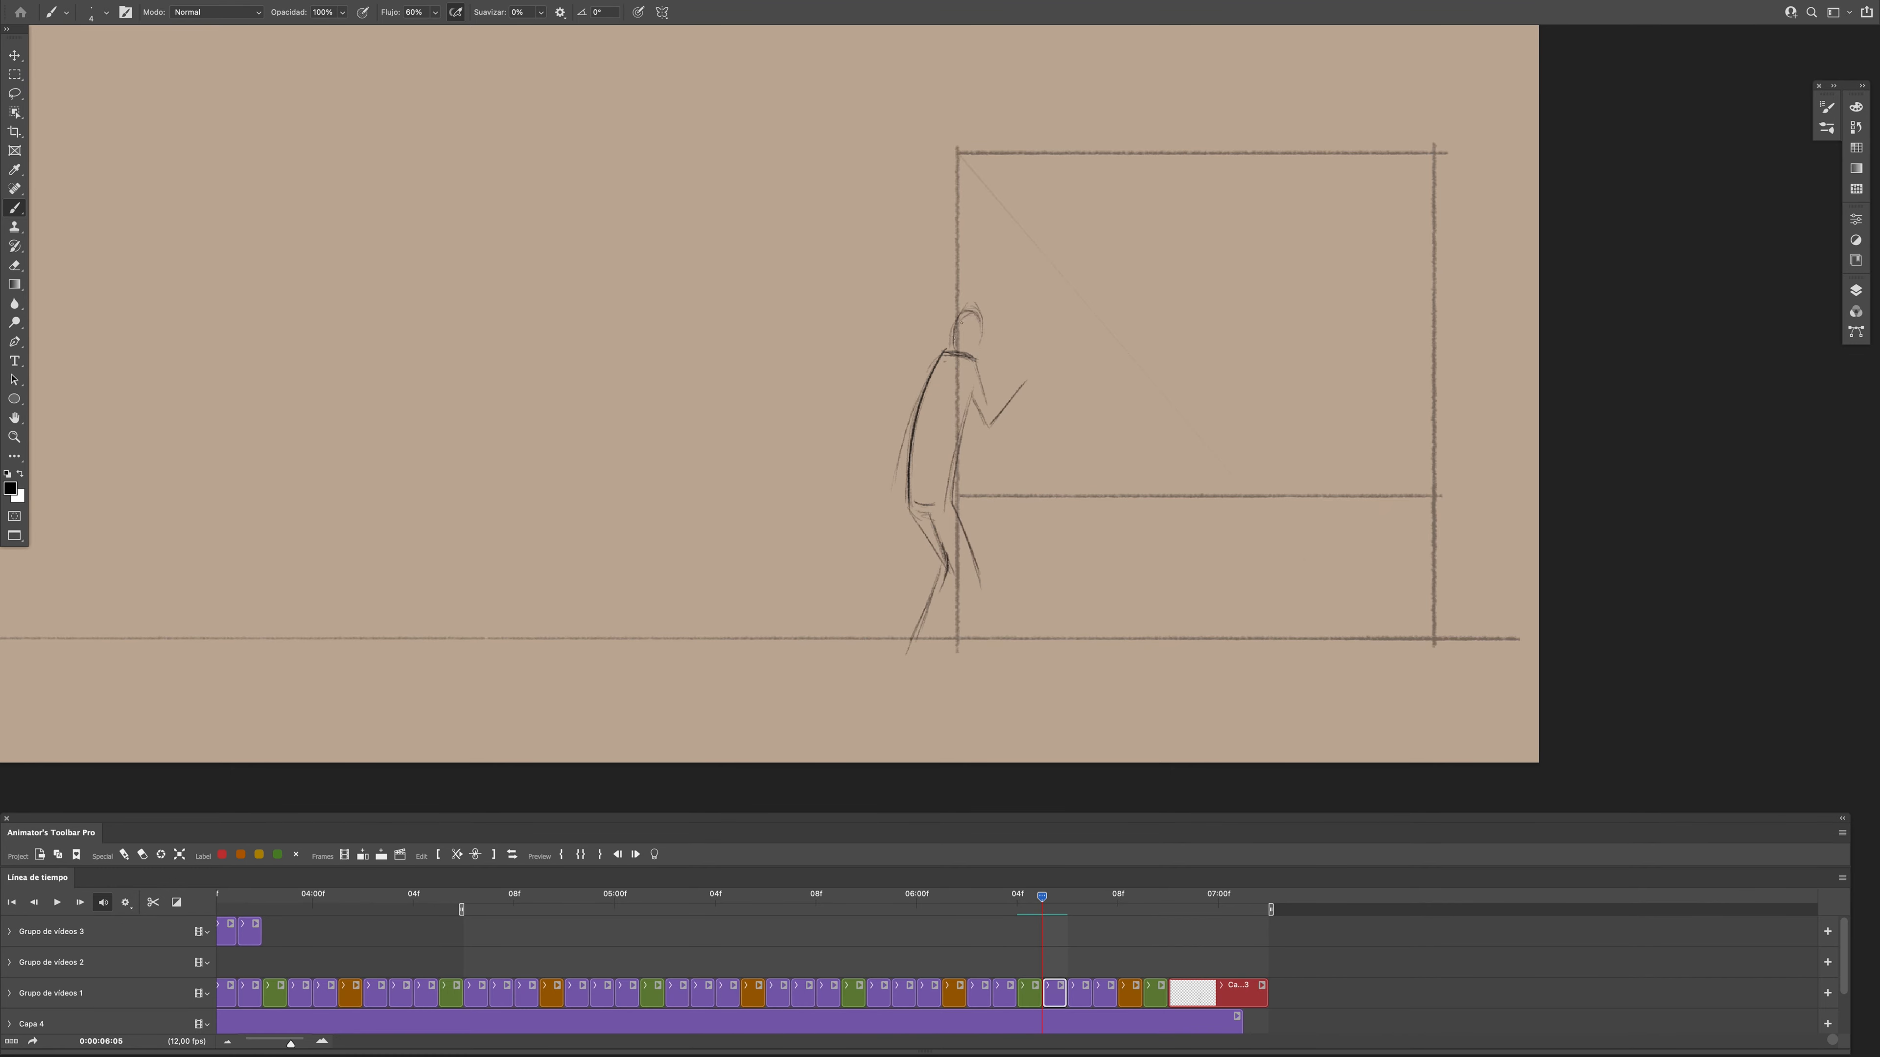
- Sketch the figure's back, head and bent arm in the blank frame at 0:00:06:06
left_click_drag(1042, 897, 1067, 913)
mouse_move(957, 364)
left_mouse_down()
mouse_move(986, 375)
mouse_move(911, 498)
left_mouse_up()
mouse_move(1067, 897)
left_mouse_down()
mouse_move(1042, 900)
mouse_move(1067, 900)
left_mouse_up()
mouse_move(947, 351)
left_mouse_down()
mouse_move(980, 306)
mouse_move(990, 425)
left_mouse_up()
mouse_move(963, 382)
left_mouse_down()
mouse_move(985, 427)
mouse_move(1011, 404)
left_mouse_up()
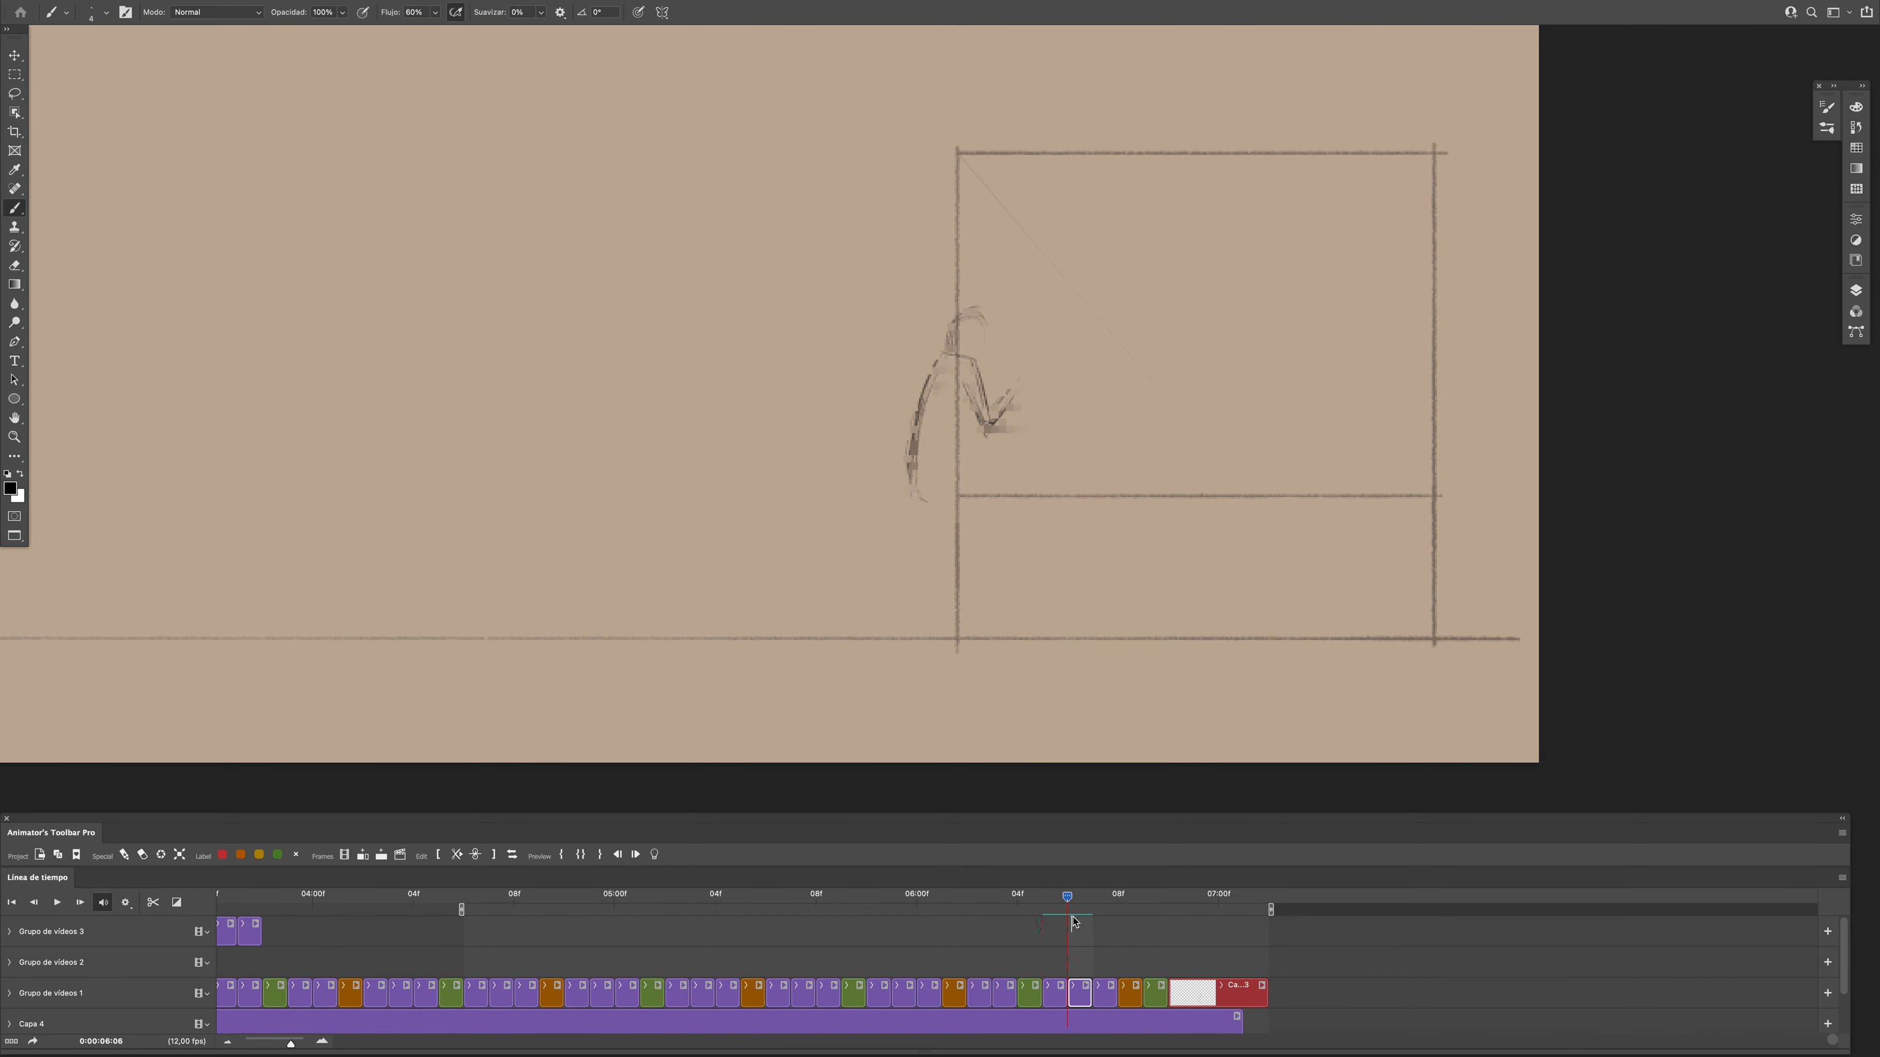
- Sketch the figure's shoulders and bent arm at frame 0:00:06:07, comparing it with the pose at 0:00:06:06
left_click_drag(1067, 898, 1092, 935)
left_click_drag(956, 353, 988, 380)
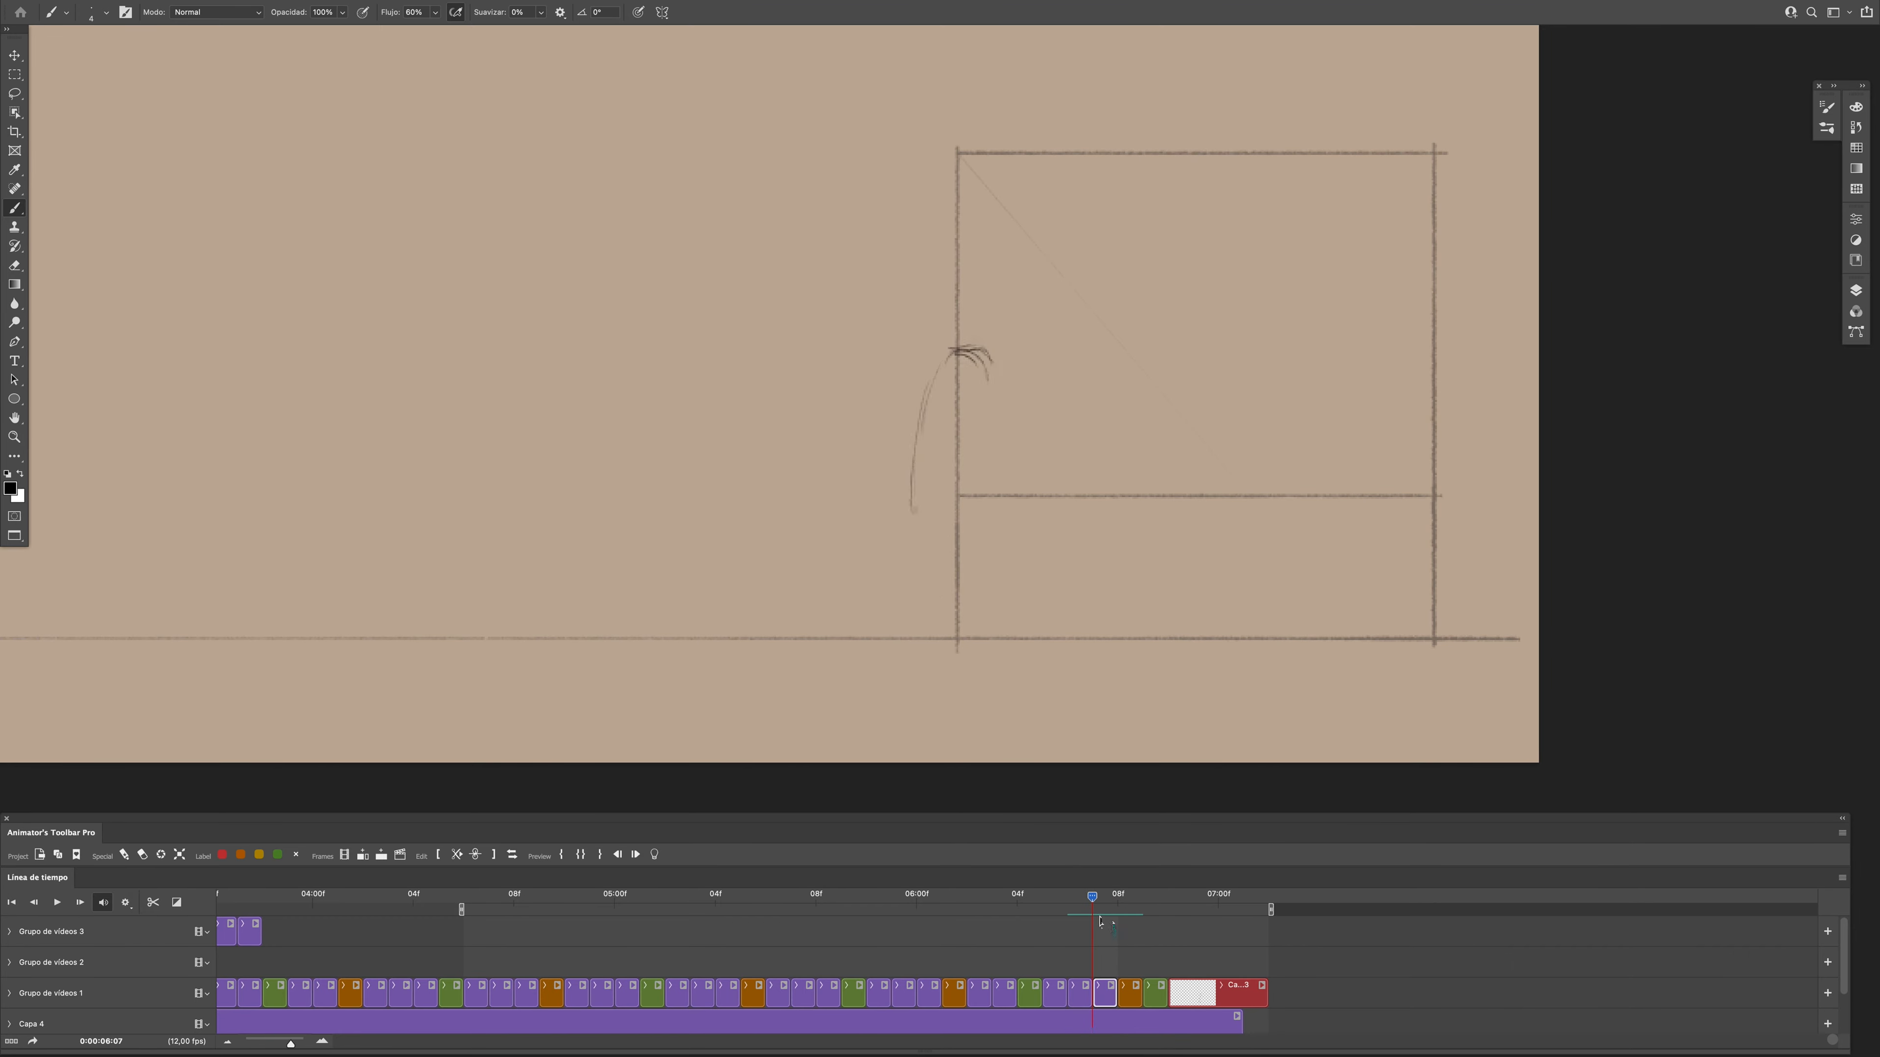
left_click(1111, 917)
left_click(1075, 919)
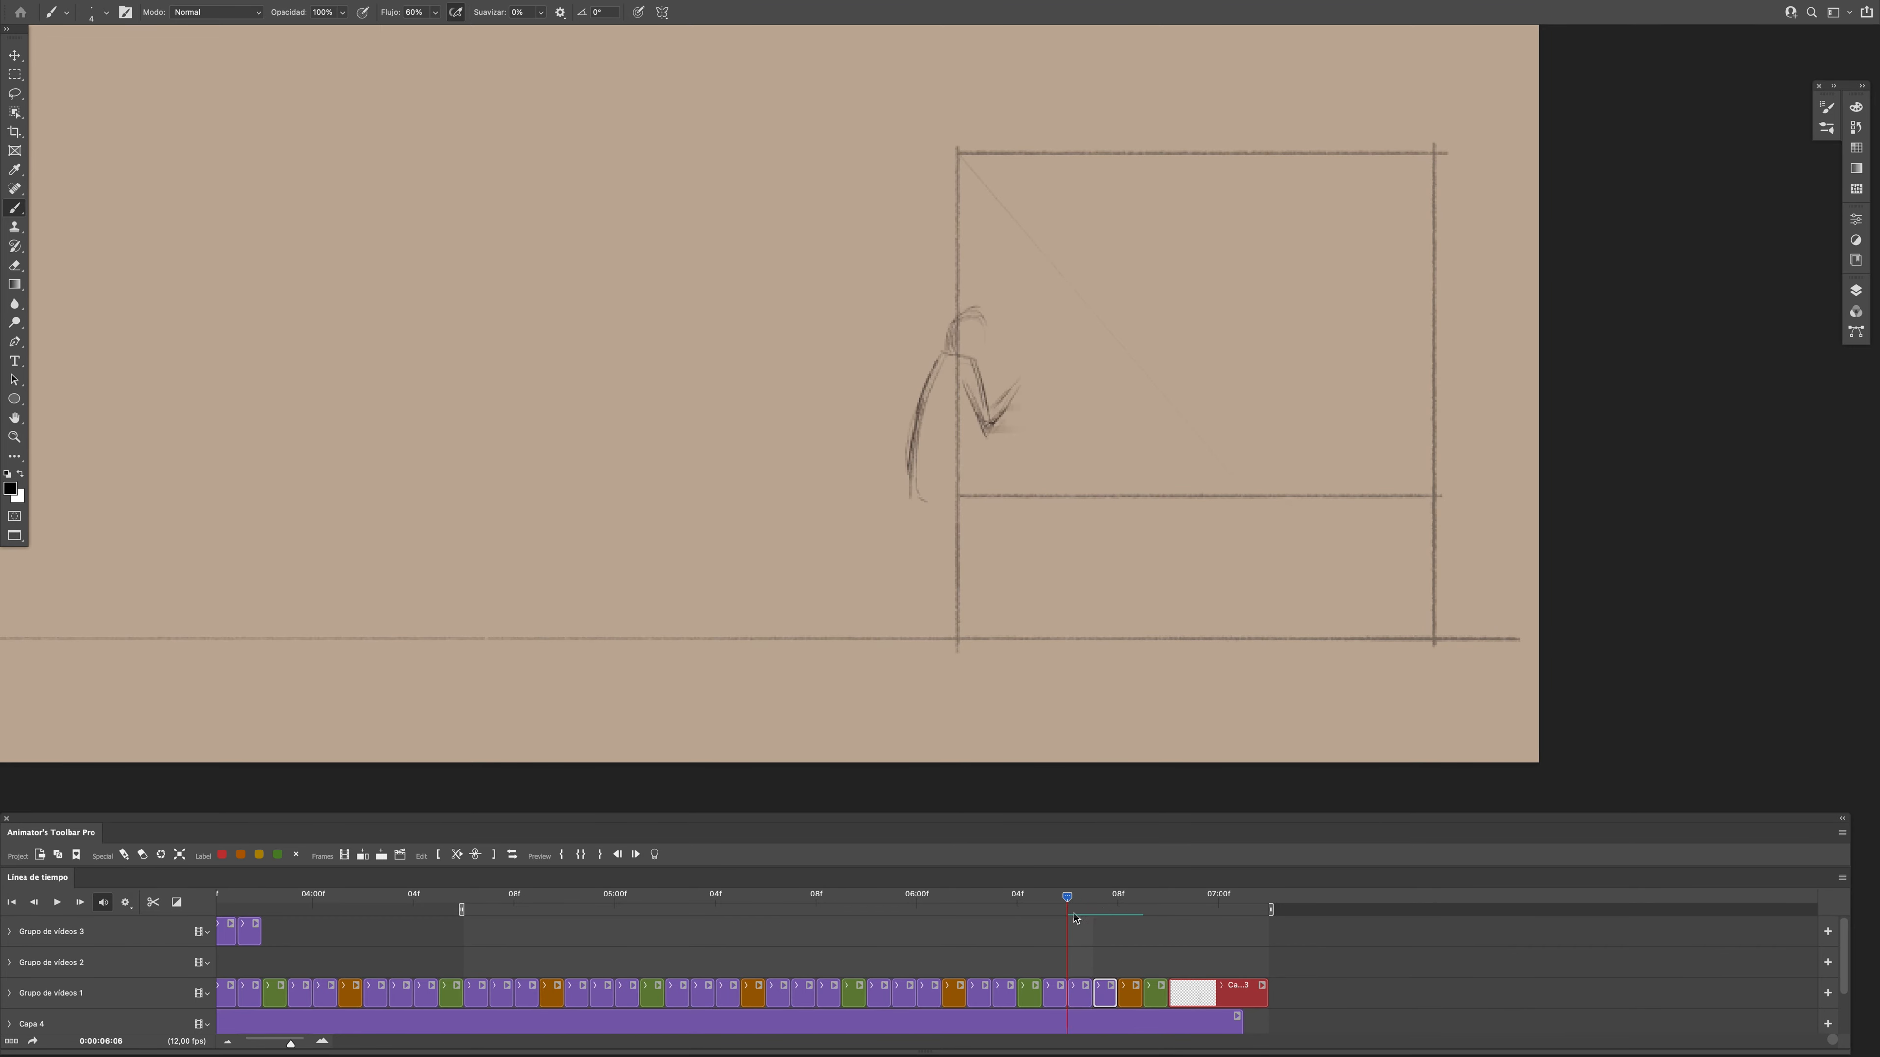
left_click_drag(988, 429, 1027, 410)
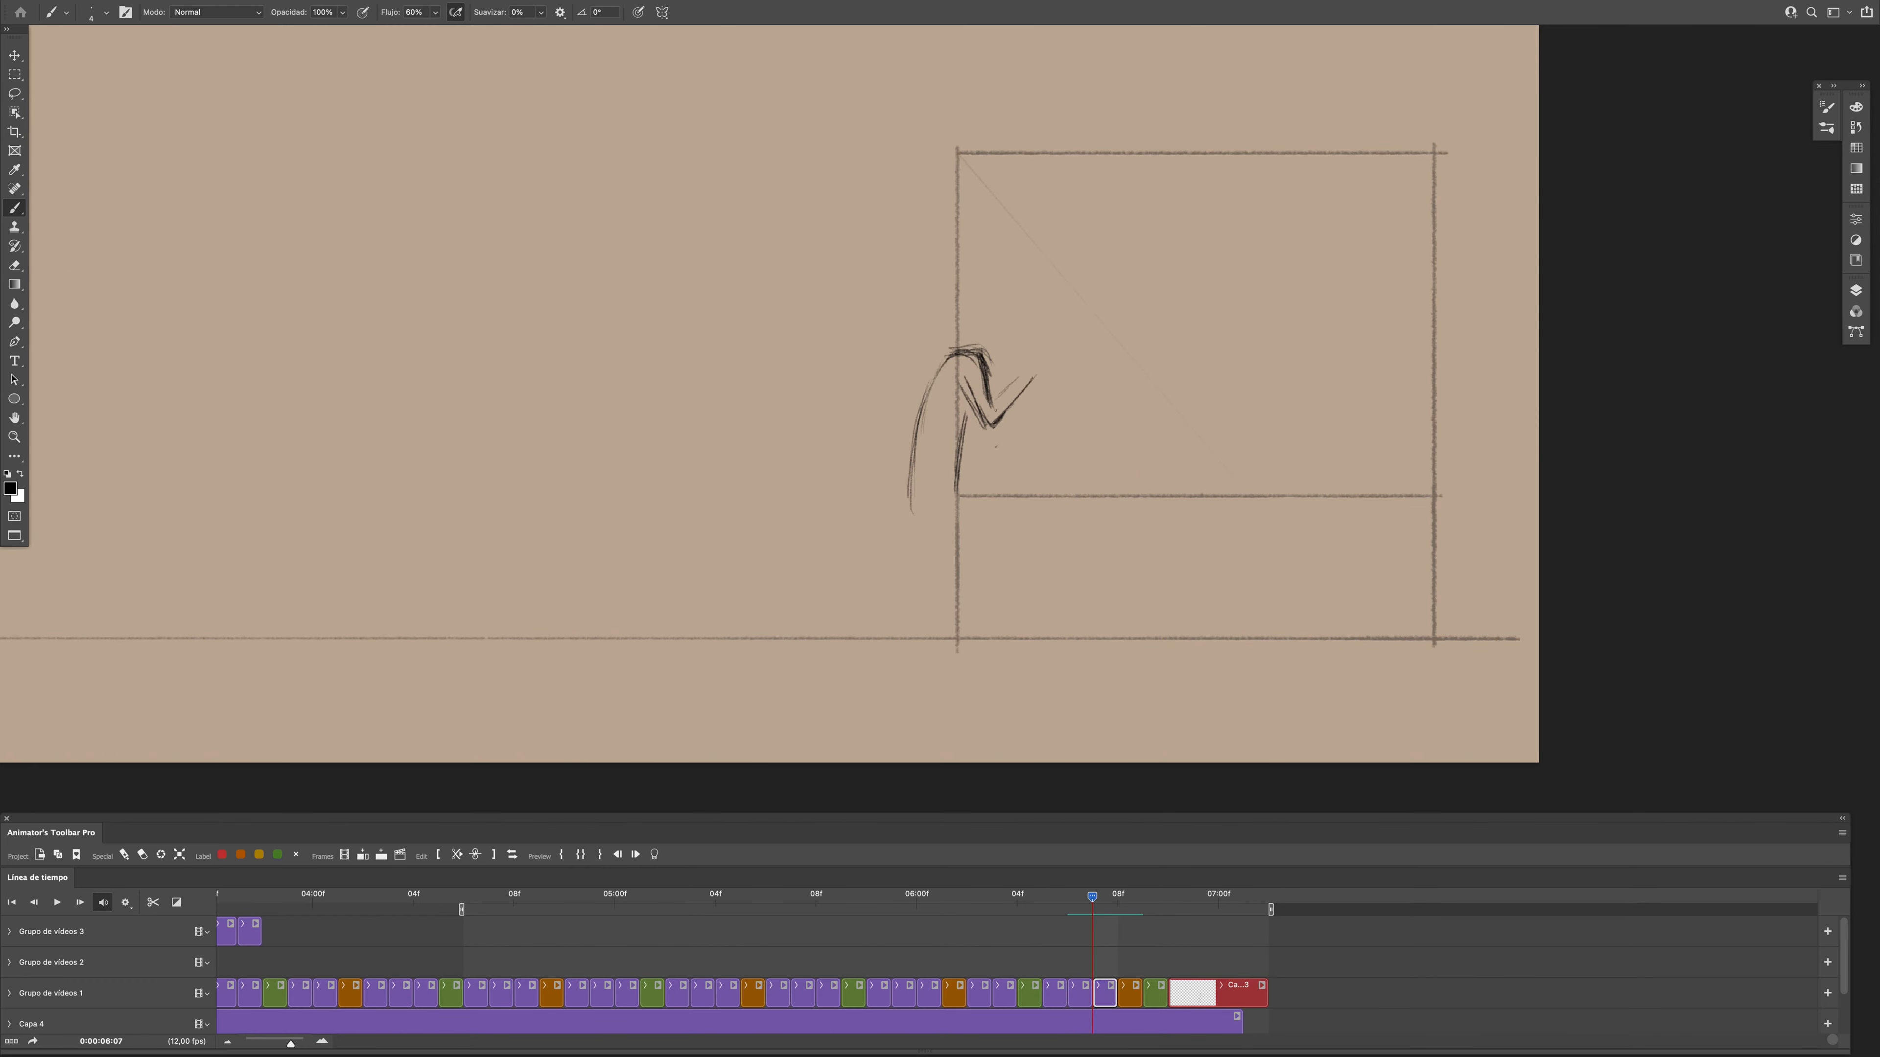
- Add the head and a forearm line at frame 0:00:06:07, checking against the poses at 0:00:06:05 and 0:00:06:06
key("Left")
key("Right")
key("Left")
key("e")
key("Left")
key("Left")
key("Right")
left_click(1054, 994)
key("b")
key("Right")
key("Left")
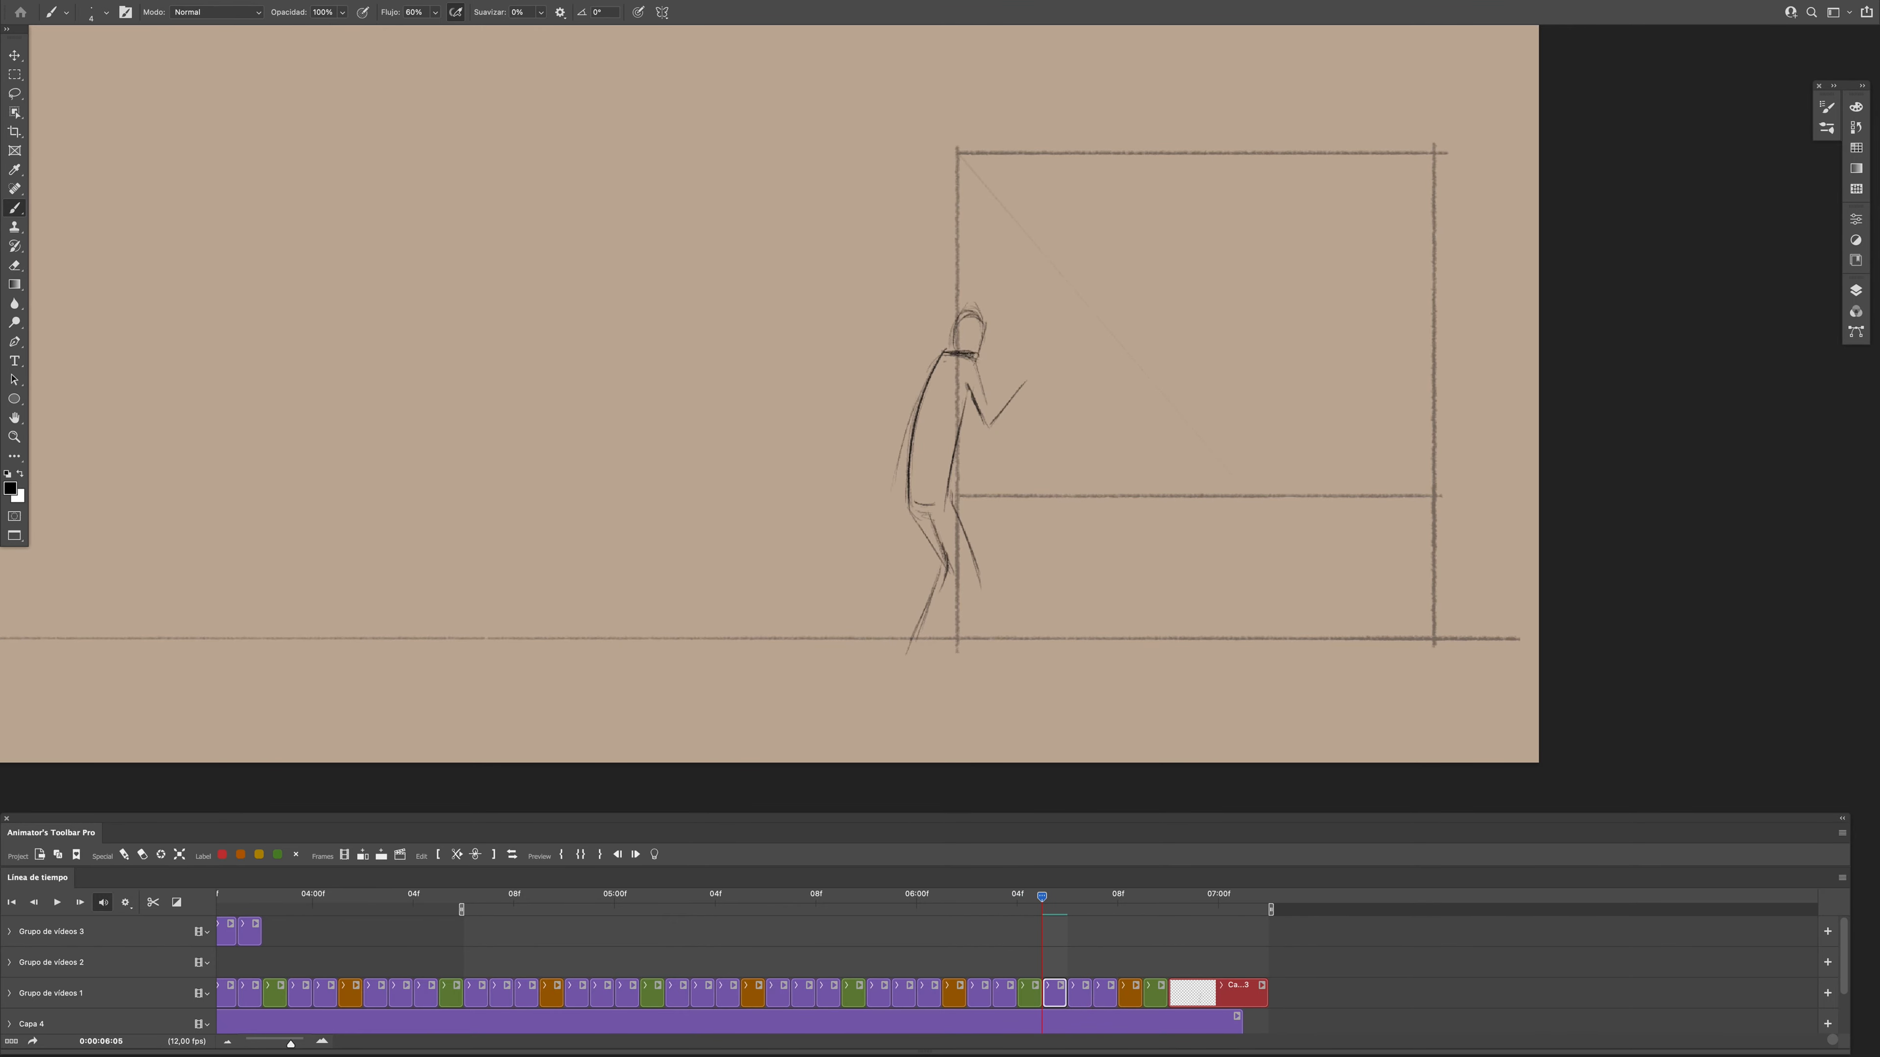
- Delete the partial in-between frame at 0:00:06:06 and flip between the neighbouring poses to check the motion
key("Right")
key("Delete")
left_click(1080, 994)
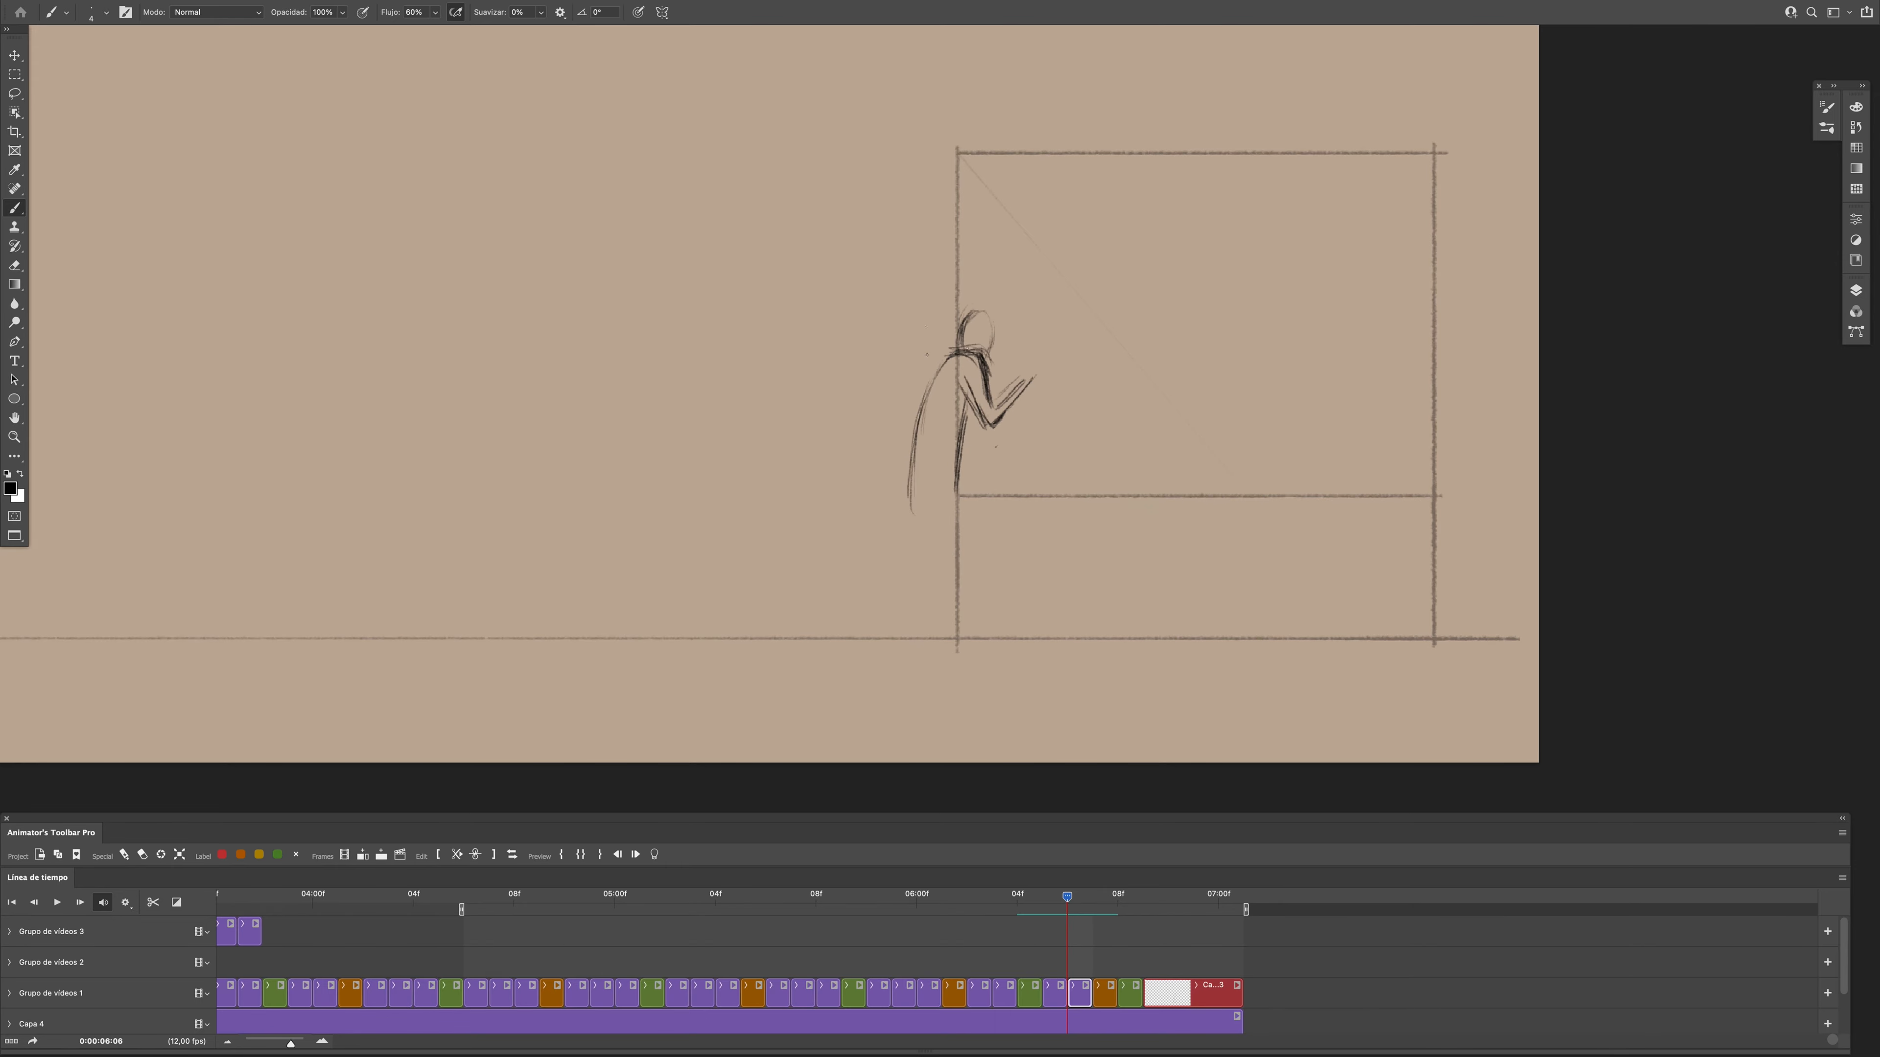
key("Right")
key("Left")
key("Left")
mouse_move(1043, 899)
left_mouse_down()
mouse_move(920, 904)
mouse_move(1042, 903)
left_mouse_up()
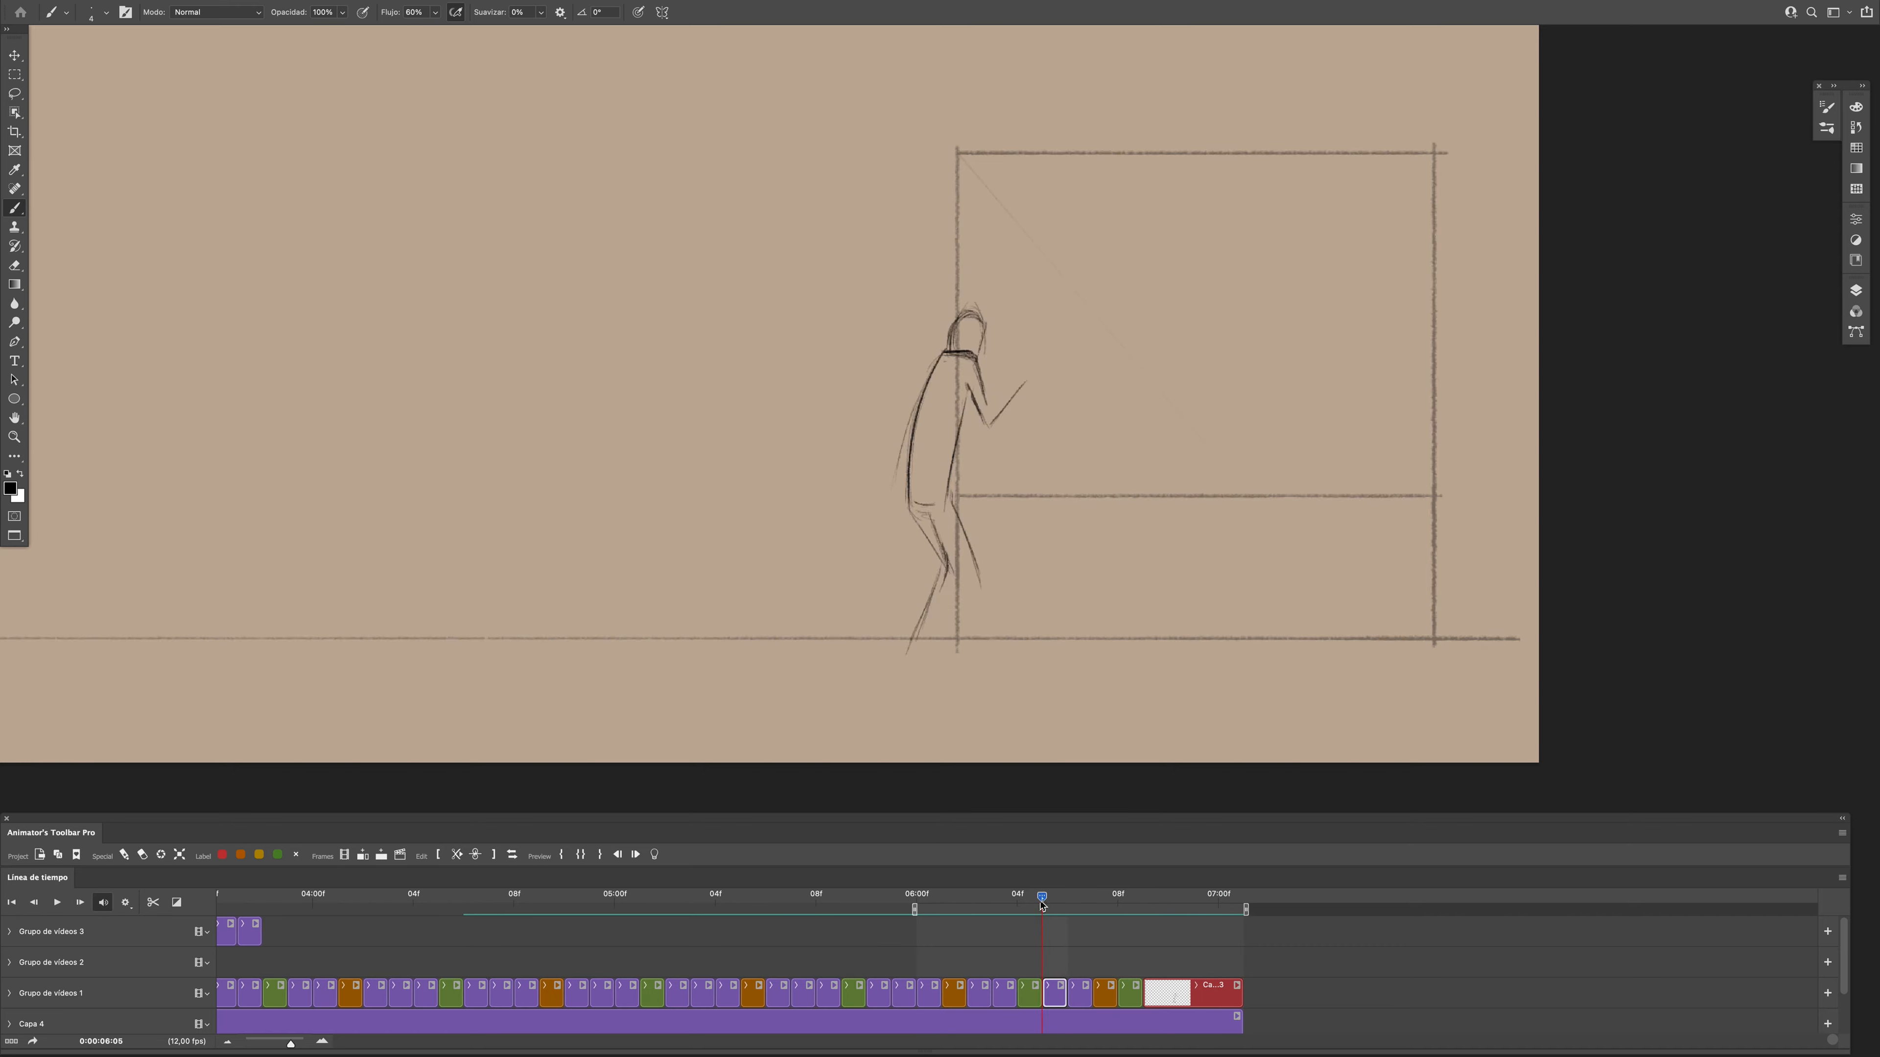
key("F3")
left_click_drag(957, 376, 930, 500)
left_click_drag(959, 376, 941, 492)
left_click_drag(959, 376, 993, 388)
key("super+z")
key("super+z")
key("super+z")
- Strengthen the shoulder line, curved back and torso at frame 0:00:06:06 and play back the motion
mouse_move(1067, 897)
left_mouse_down()
mouse_move(1043, 901)
mouse_move(1069, 903)
left_mouse_up()
left_click_drag(939, 342, 970, 346)
left_click_drag(944, 352, 912, 446)
left_click_drag(946, 358, 917, 456)
left_click_drag(925, 361, 906, 442)
mouse_move(948, 354)
left_mouse_down()
mouse_move(977, 354)
mouse_move(983, 433)
left_mouse_up()
mouse_move(1056, 904)
left_mouse_down()
mouse_move(1082, 924)
mouse_move(1042, 909)
mouse_move(1065, 925)
mouse_move(996, 944)
mouse_move(1094, 951)
left_mouse_up()
key("space")
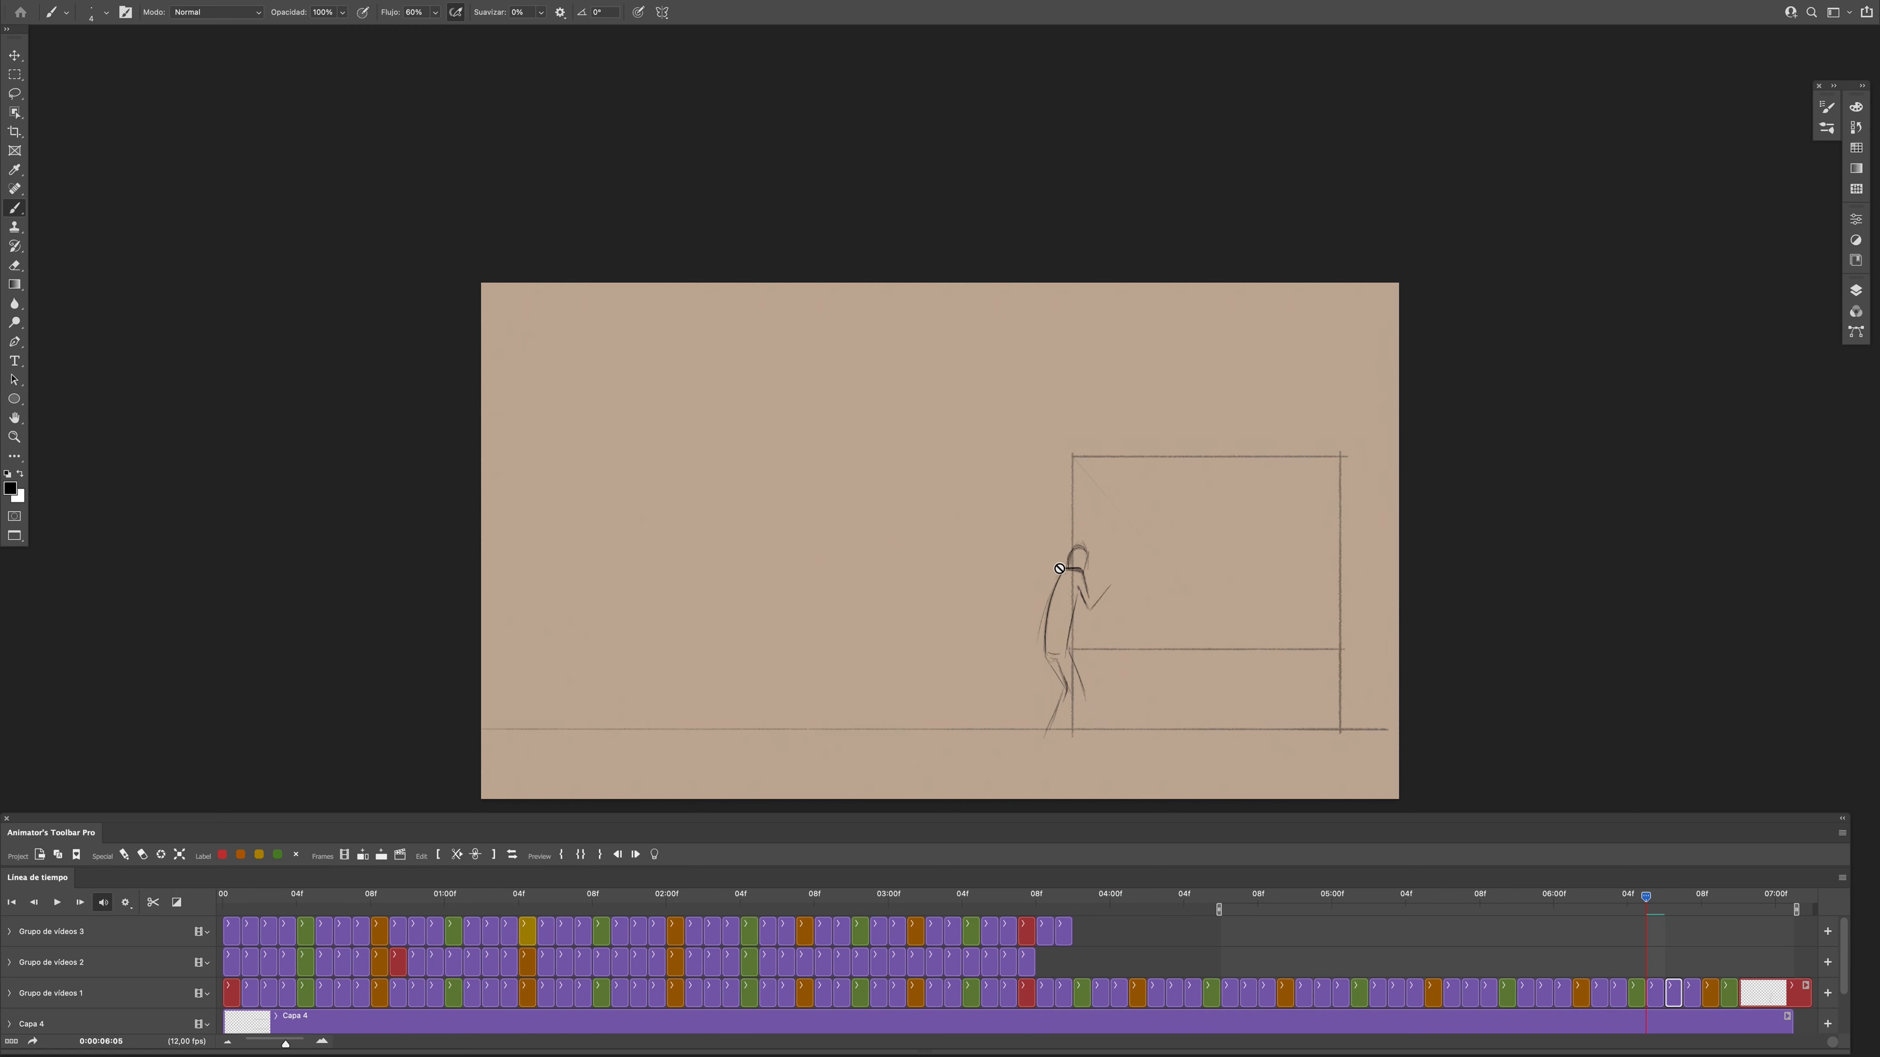
scroll(1219, 574, "down", 3)
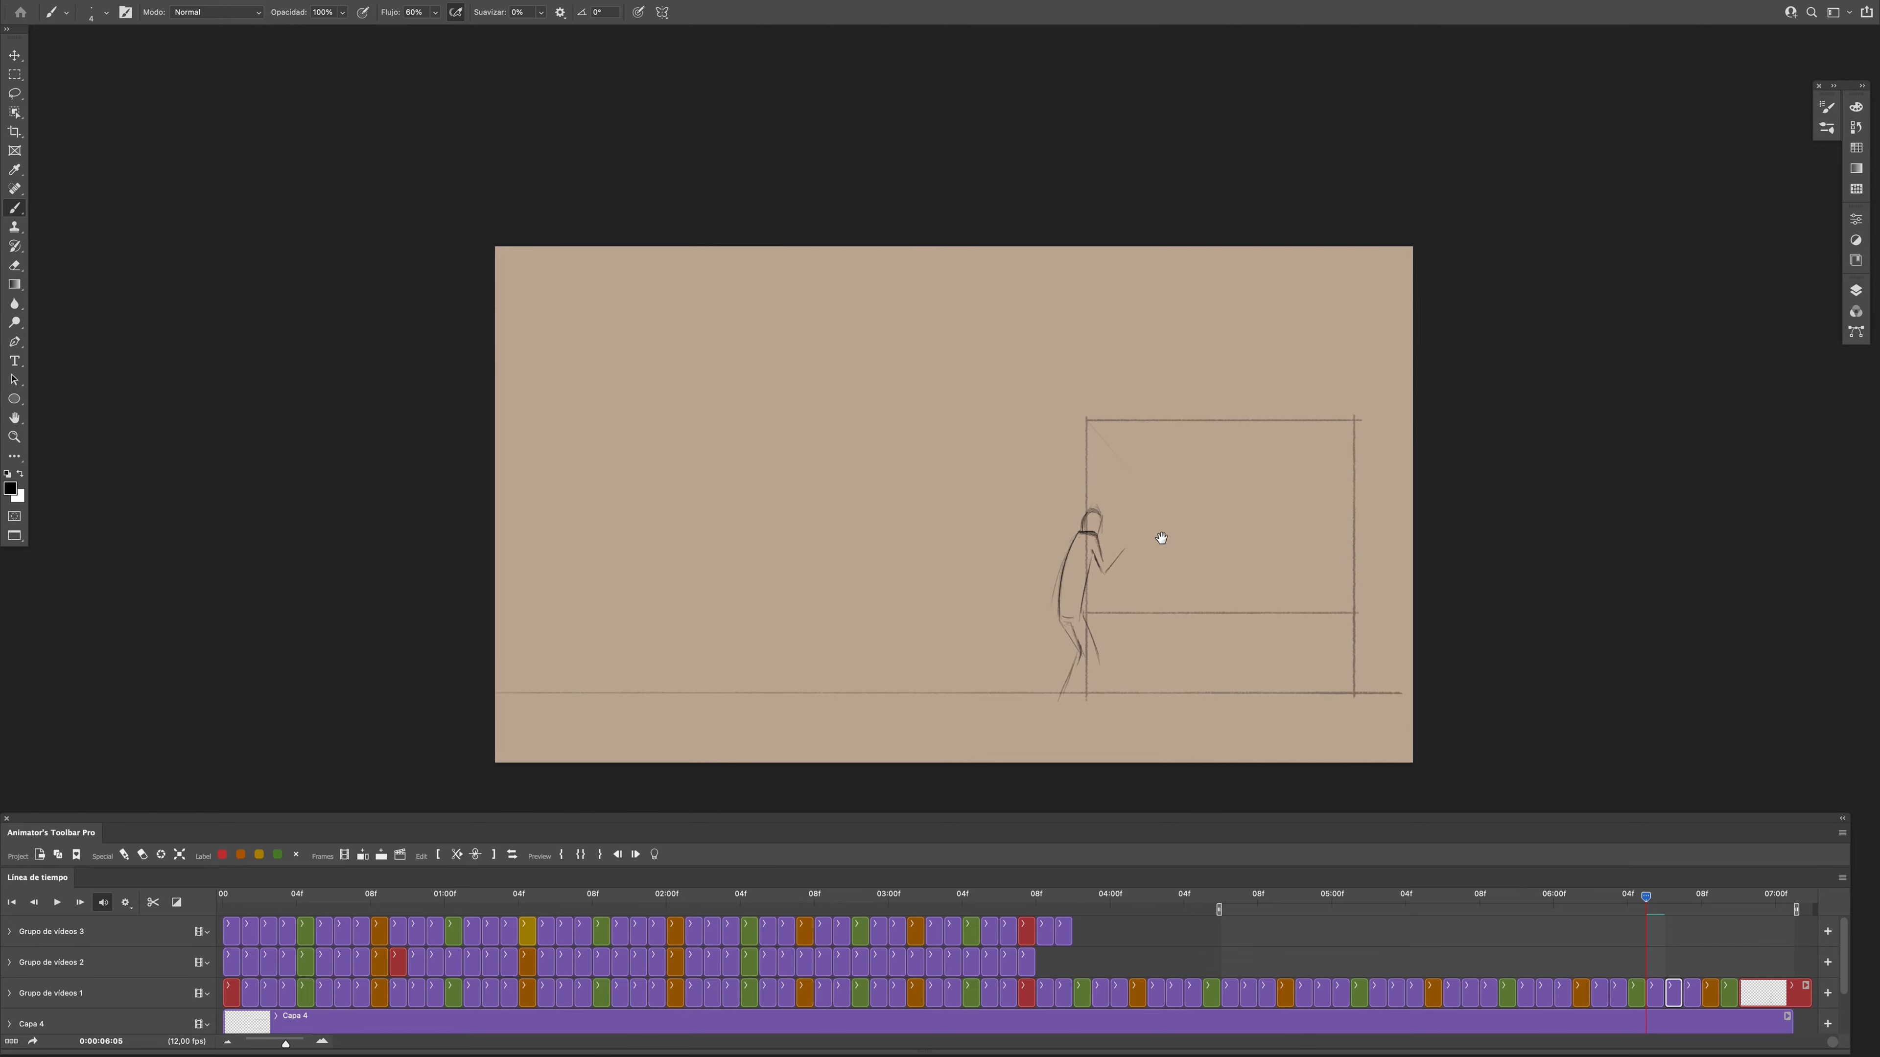
- Sketch a small hand at the end of the raised forearm at frames 0:00:06:05 and 0:00:06:06
mouse_move(1635, 903)
left_mouse_down()
mouse_move(1687, 901)
mouse_move(1631, 900)
left_mouse_up()
key("super+plus")
key("super+plus")
left_click(1655, 993)
left_click_drag(1194, 448, 1203, 454)
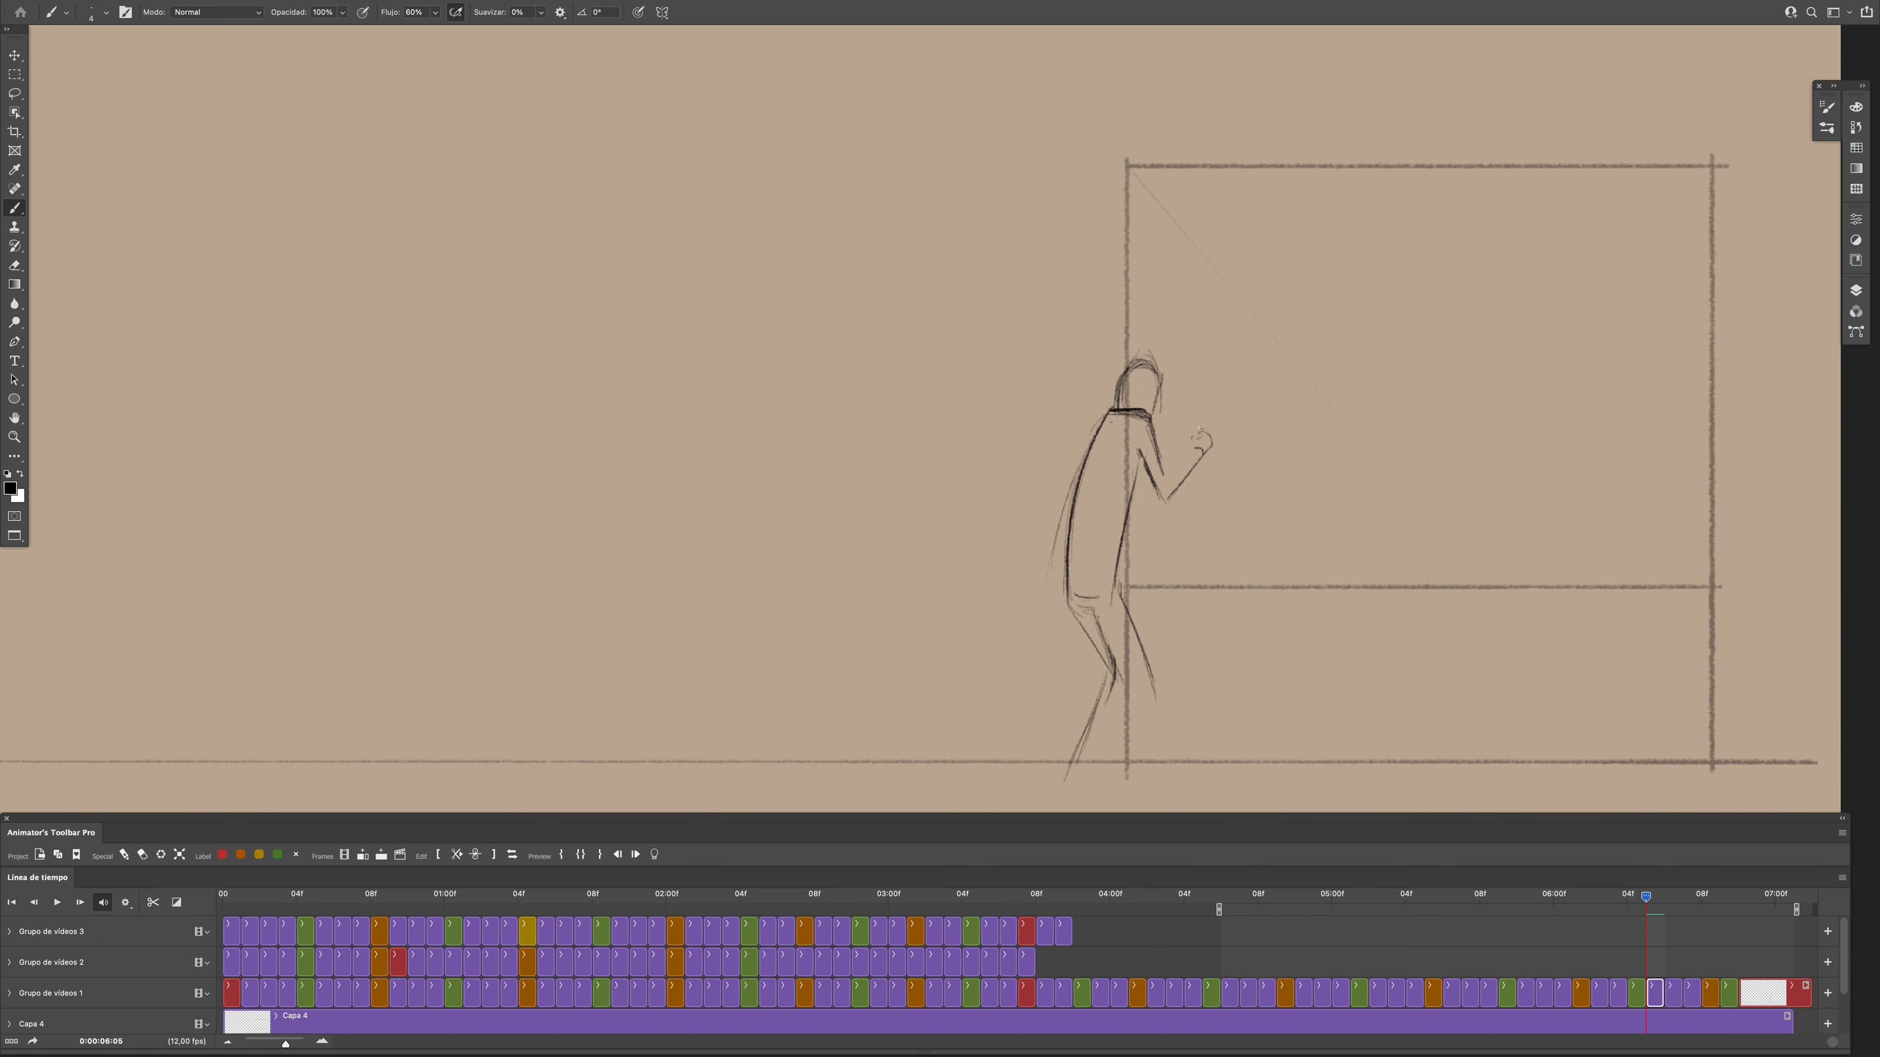
mouse_move(1645, 897)
left_mouse_down()
mouse_move(1500, 898)
mouse_move(1666, 898)
left_mouse_up()
left_click(1674, 994)
left_click_drag(1197, 449, 1207, 439)
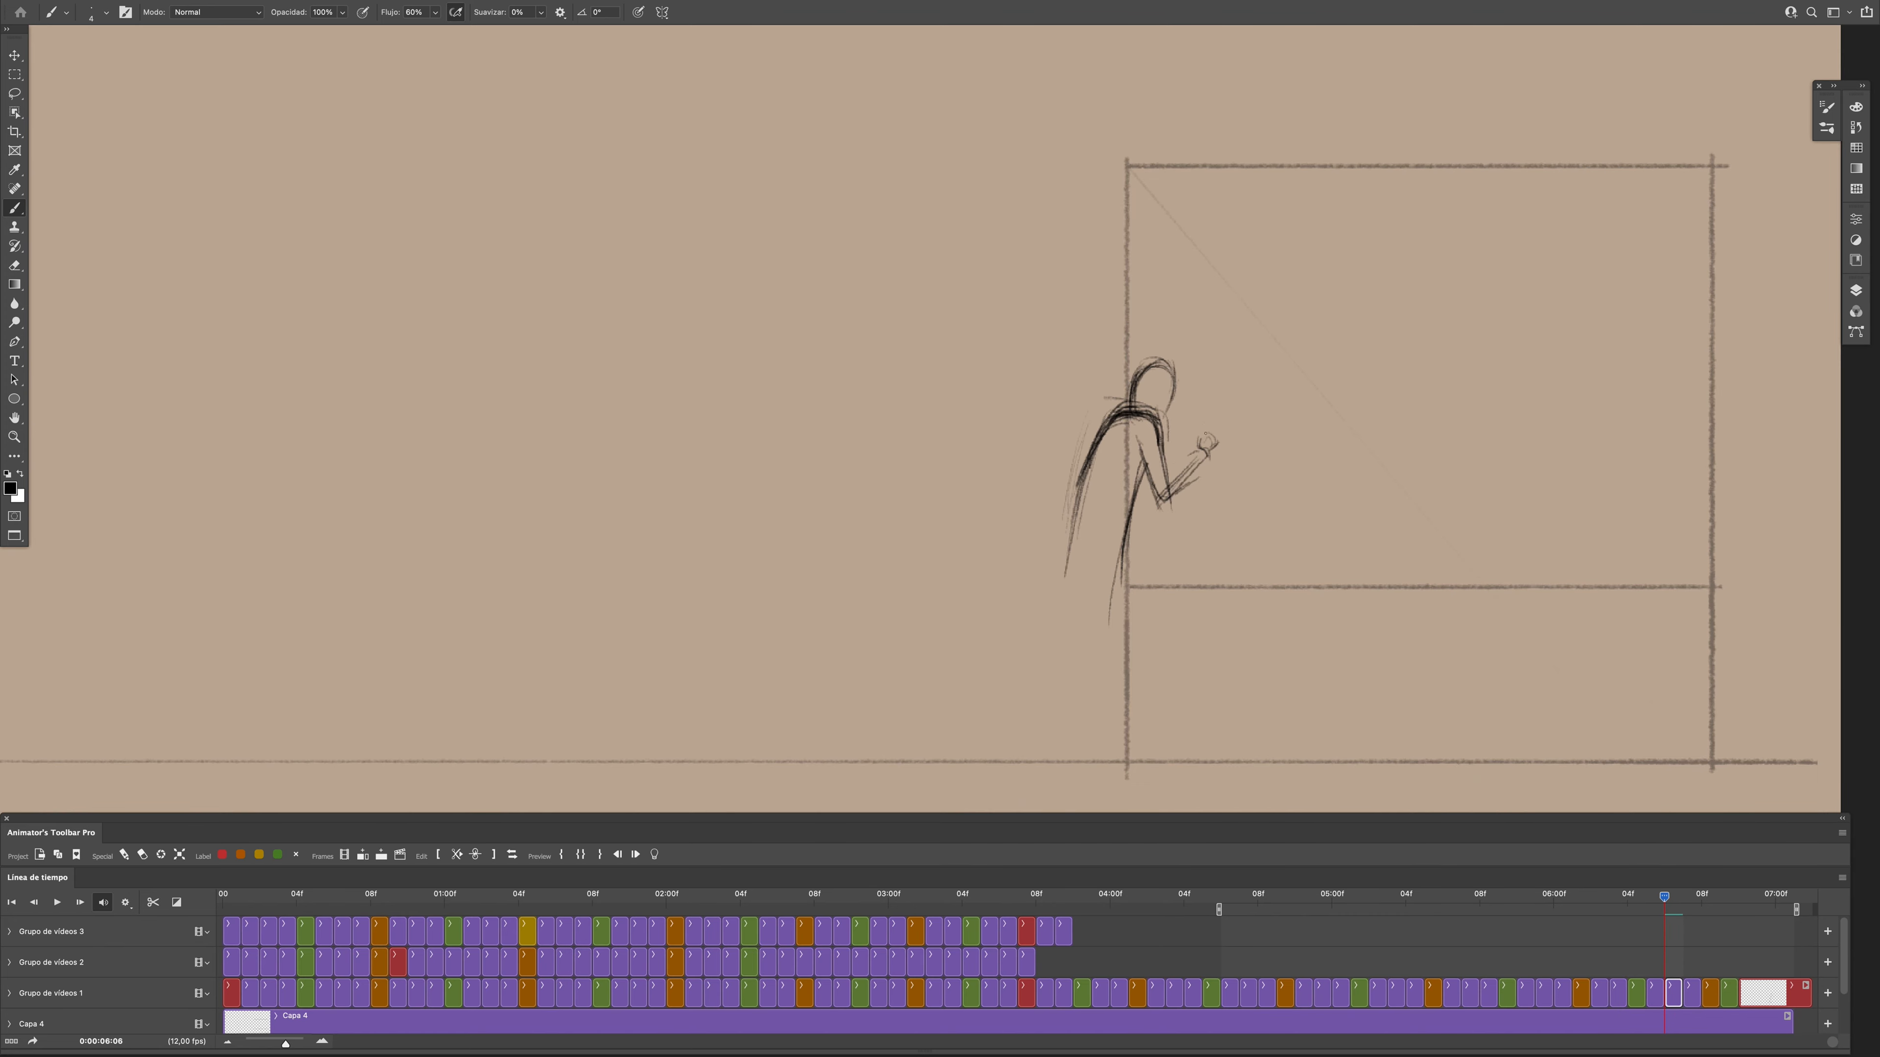
- Draw the raised hand at frame 0:00:06:07 and adjust it with Free Transform, checking against adjacent poses
left_click_drag(1666, 897, 1683, 899)
left_click(1692, 994)
key("Right")
key("Left")
key("e")
key("b")
left_click_drag(1223, 439, 1226, 443)
left_click_drag(1232, 439, 1215, 451)
left_click(1673, 993)
mouse_move(1683, 898)
left_mouse_down()
mouse_move(1666, 899)
mouse_move(1685, 900)
left_mouse_up()
left_click(1691, 993)
left_click_drag(1213, 449, 1218, 453)
key("super+t")
key("Return")
- Play back the animation to review how the new poses flow together
left_click_drag(1683, 898, 1695, 907)
key("space")
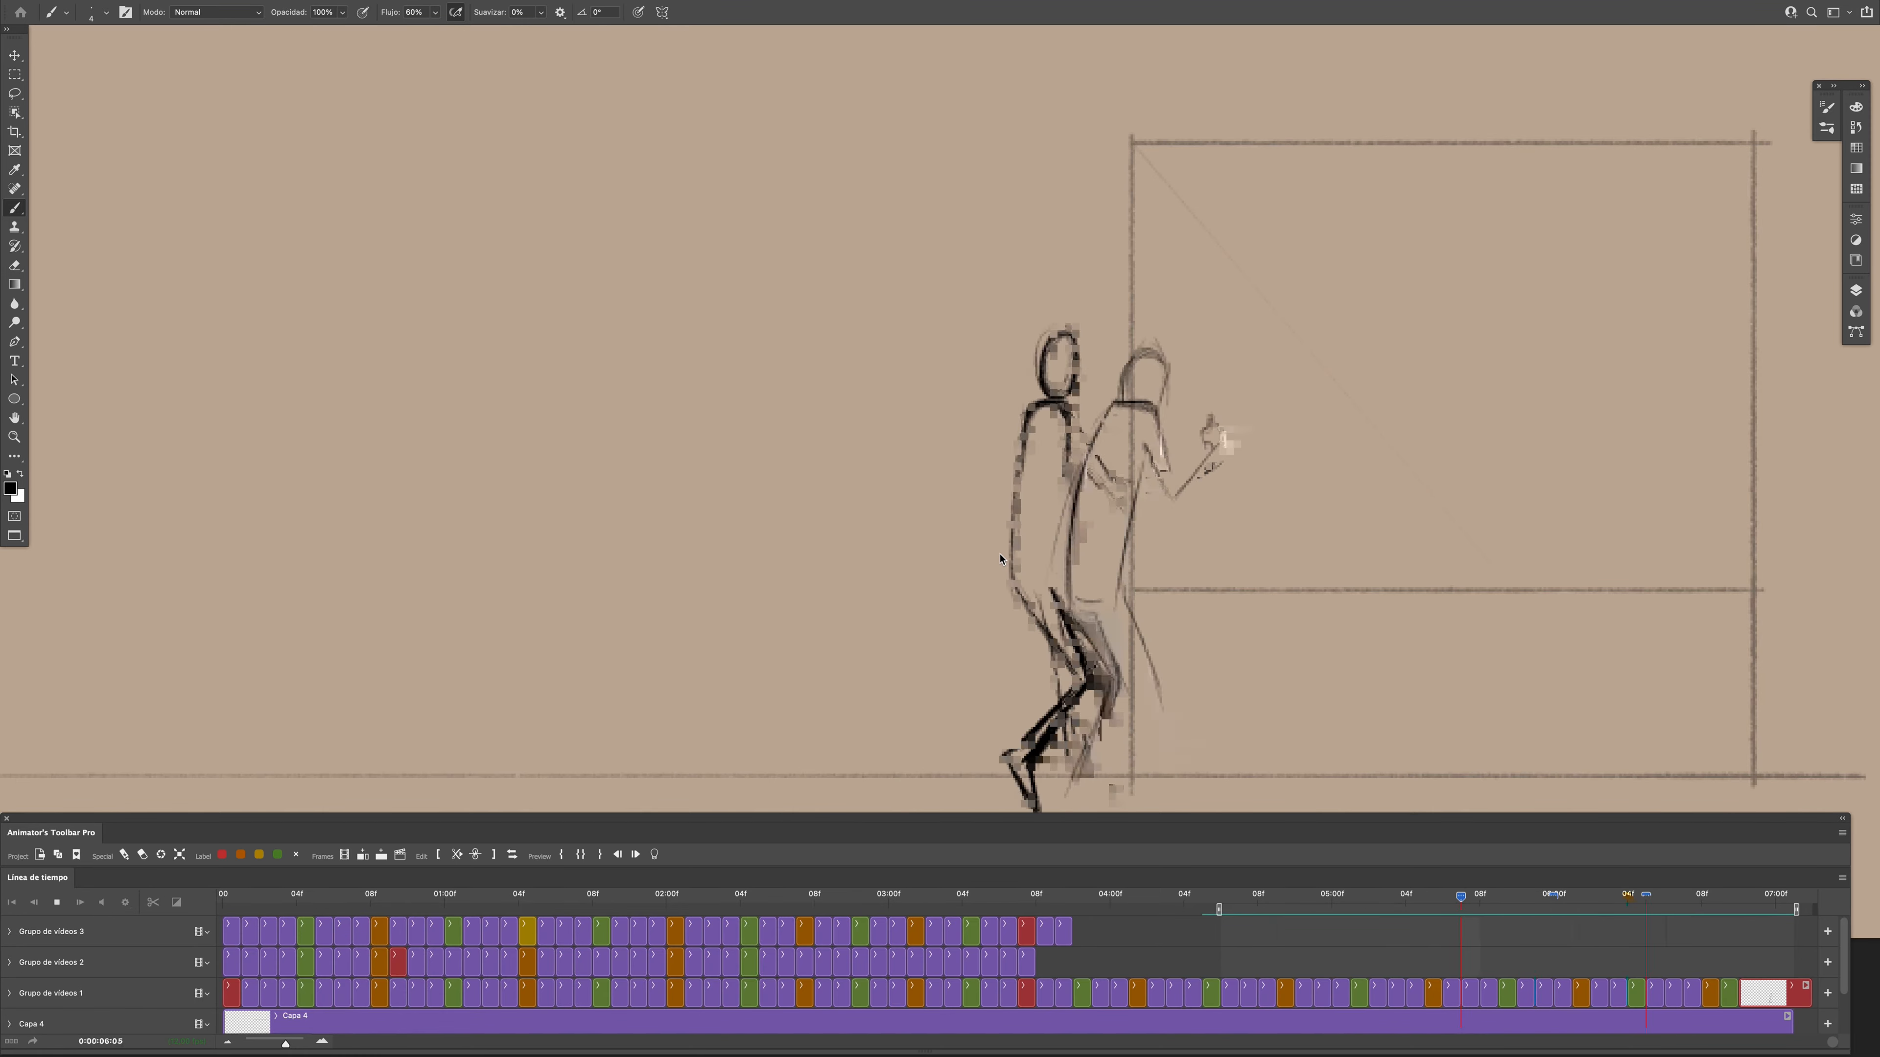
key("space")
key("space")
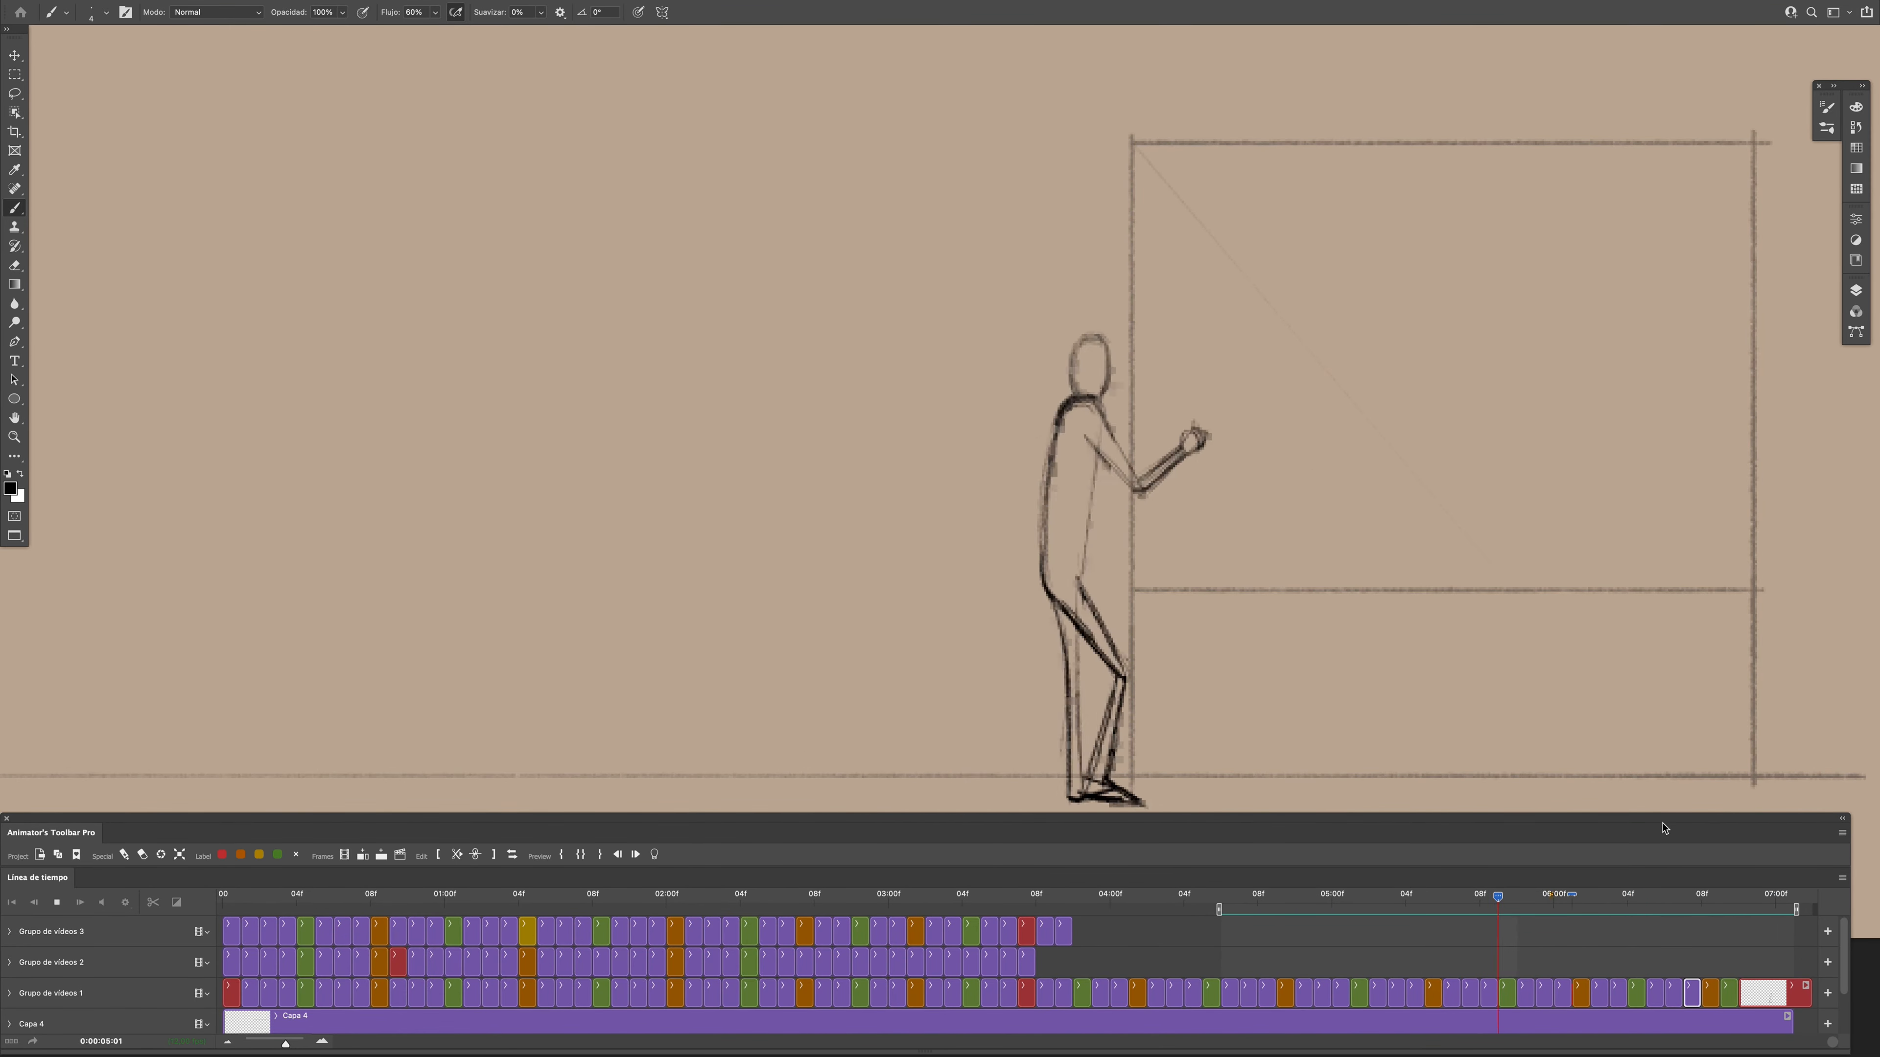
key("space")
key("Right")
key("Left")
- Insert a blank in-between frame at 0:00:06:09 and rough in the shoulder and upper-arm line, comparing adjacent poses
left_click(363, 856)
left_click_drag(1172, 415, 902, 412)
mouse_move(853, 400)
left_mouse_down()
mouse_move(907, 445)
mouse_move(836, 445)
mouse_move(915, 469)
left_mouse_up()
key("Right")
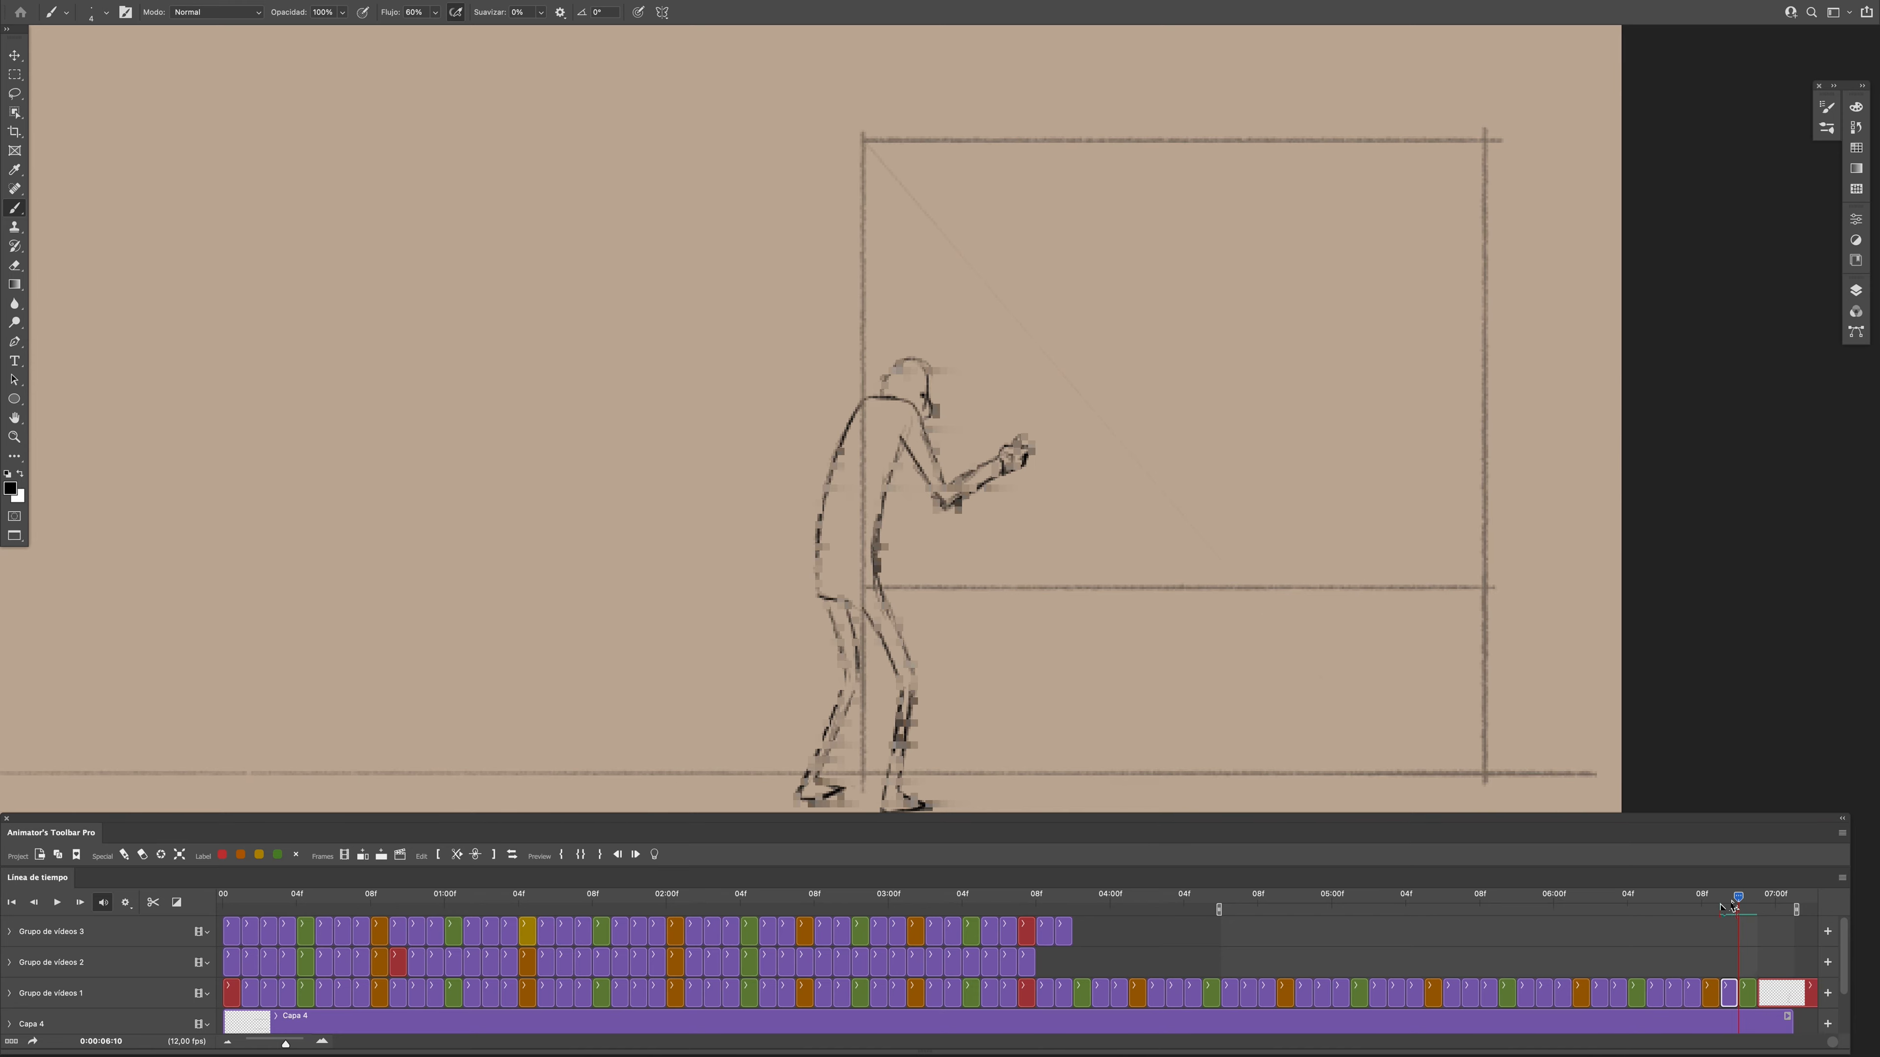
key("Left")
key("Left")
key("Left")
left_click(1692, 993)
key("Right")
key("Right")
key("Right")
key("Left")
left_click(1727, 978)
- Sketch the figure's long curved back line at frame 0:00:06:09, undoing the first attempt
left_click_drag(857, 404, 806, 593)
left_click_drag(818, 507, 805, 593)
key("super+z")
mouse_move(860, 412)
left_mouse_down()
mouse_move(823, 473)
mouse_move(810, 604)
left_mouse_up()
key("Left")
key("Right")
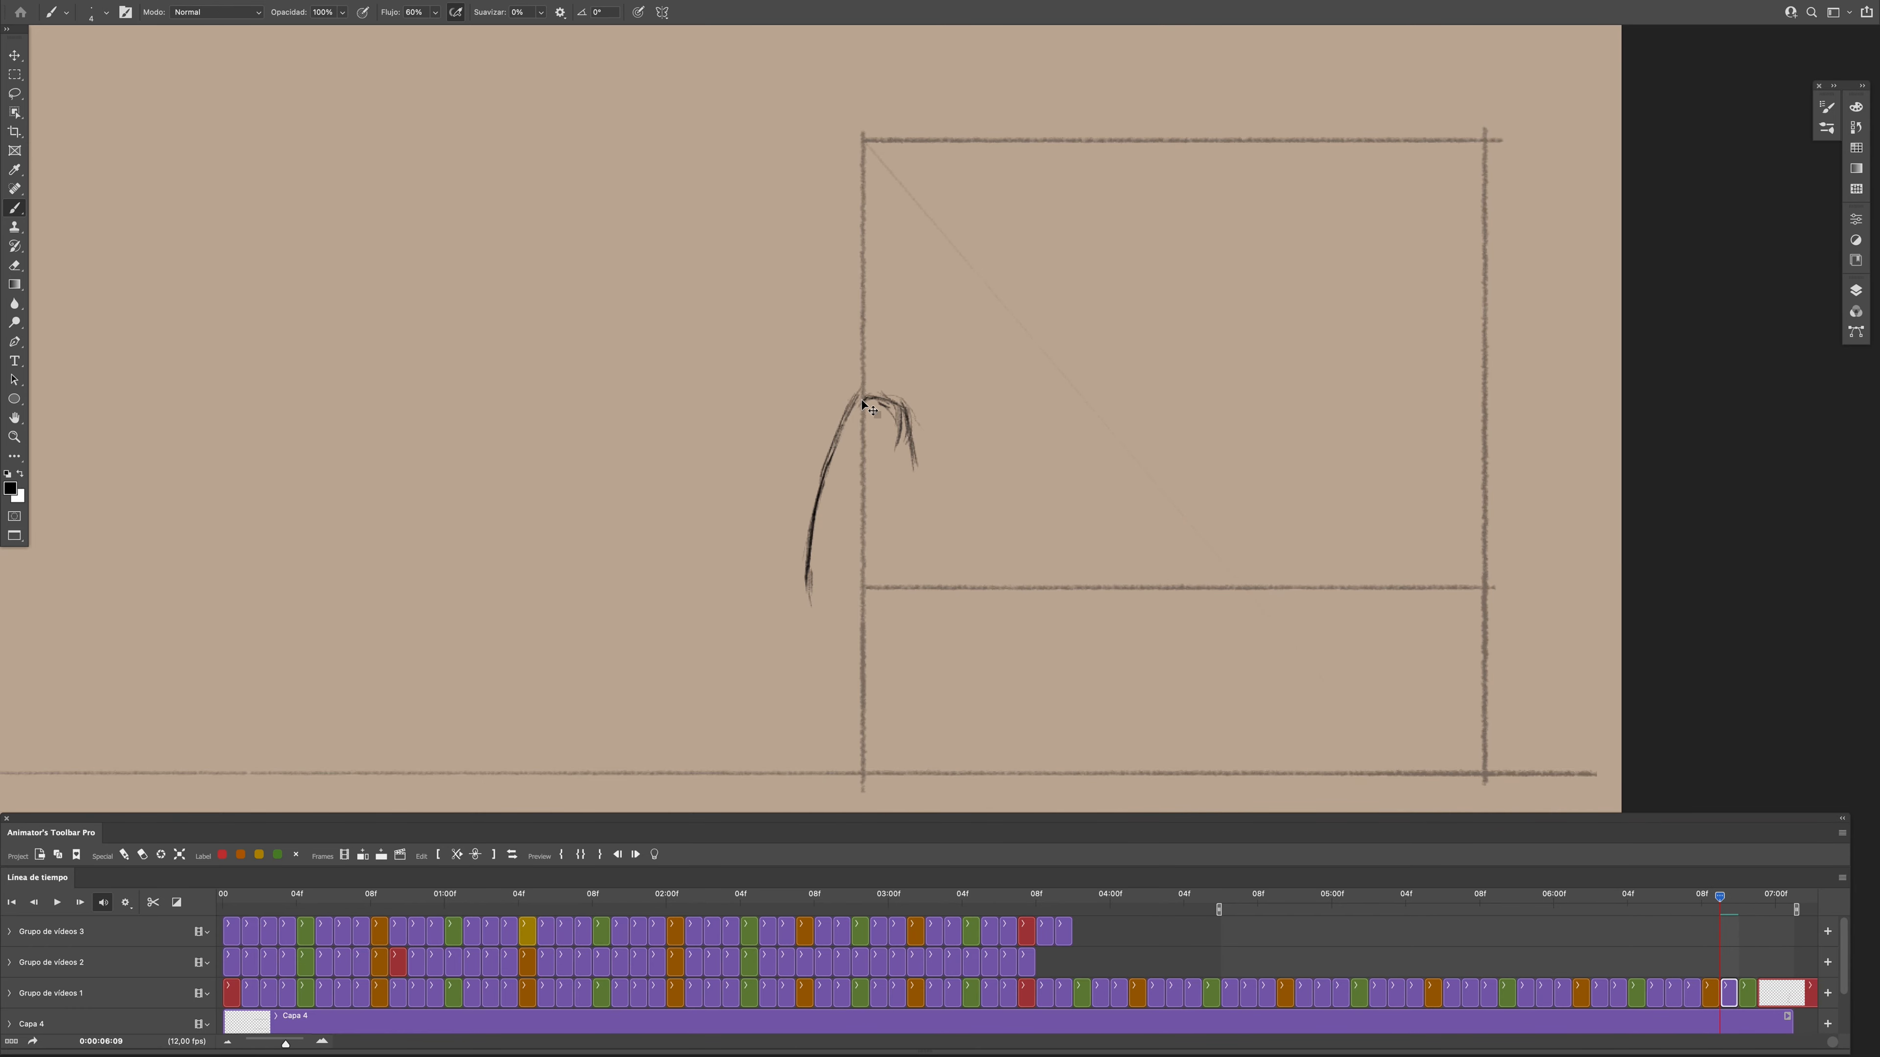
- Clean up the lower back line and add the hip line and head at frame 0:00:06:09
mouse_move(811, 601)
left_mouse_down()
mouse_move(849, 610)
mouse_move(808, 589)
left_mouse_up()
key("e")
key("b")
left_click_drag(814, 511, 811, 593)
left_click_drag(811, 595, 848, 606)
mouse_move(1726, 908)
left_mouse_down()
mouse_move(1710, 907)
mouse_move(1726, 907)
left_mouse_up()
left_click_drag(876, 386, 915, 404)
mouse_move(1728, 906)
left_mouse_down()
mouse_move(1702, 917)
mouse_move(1719, 911)
left_mouse_up()
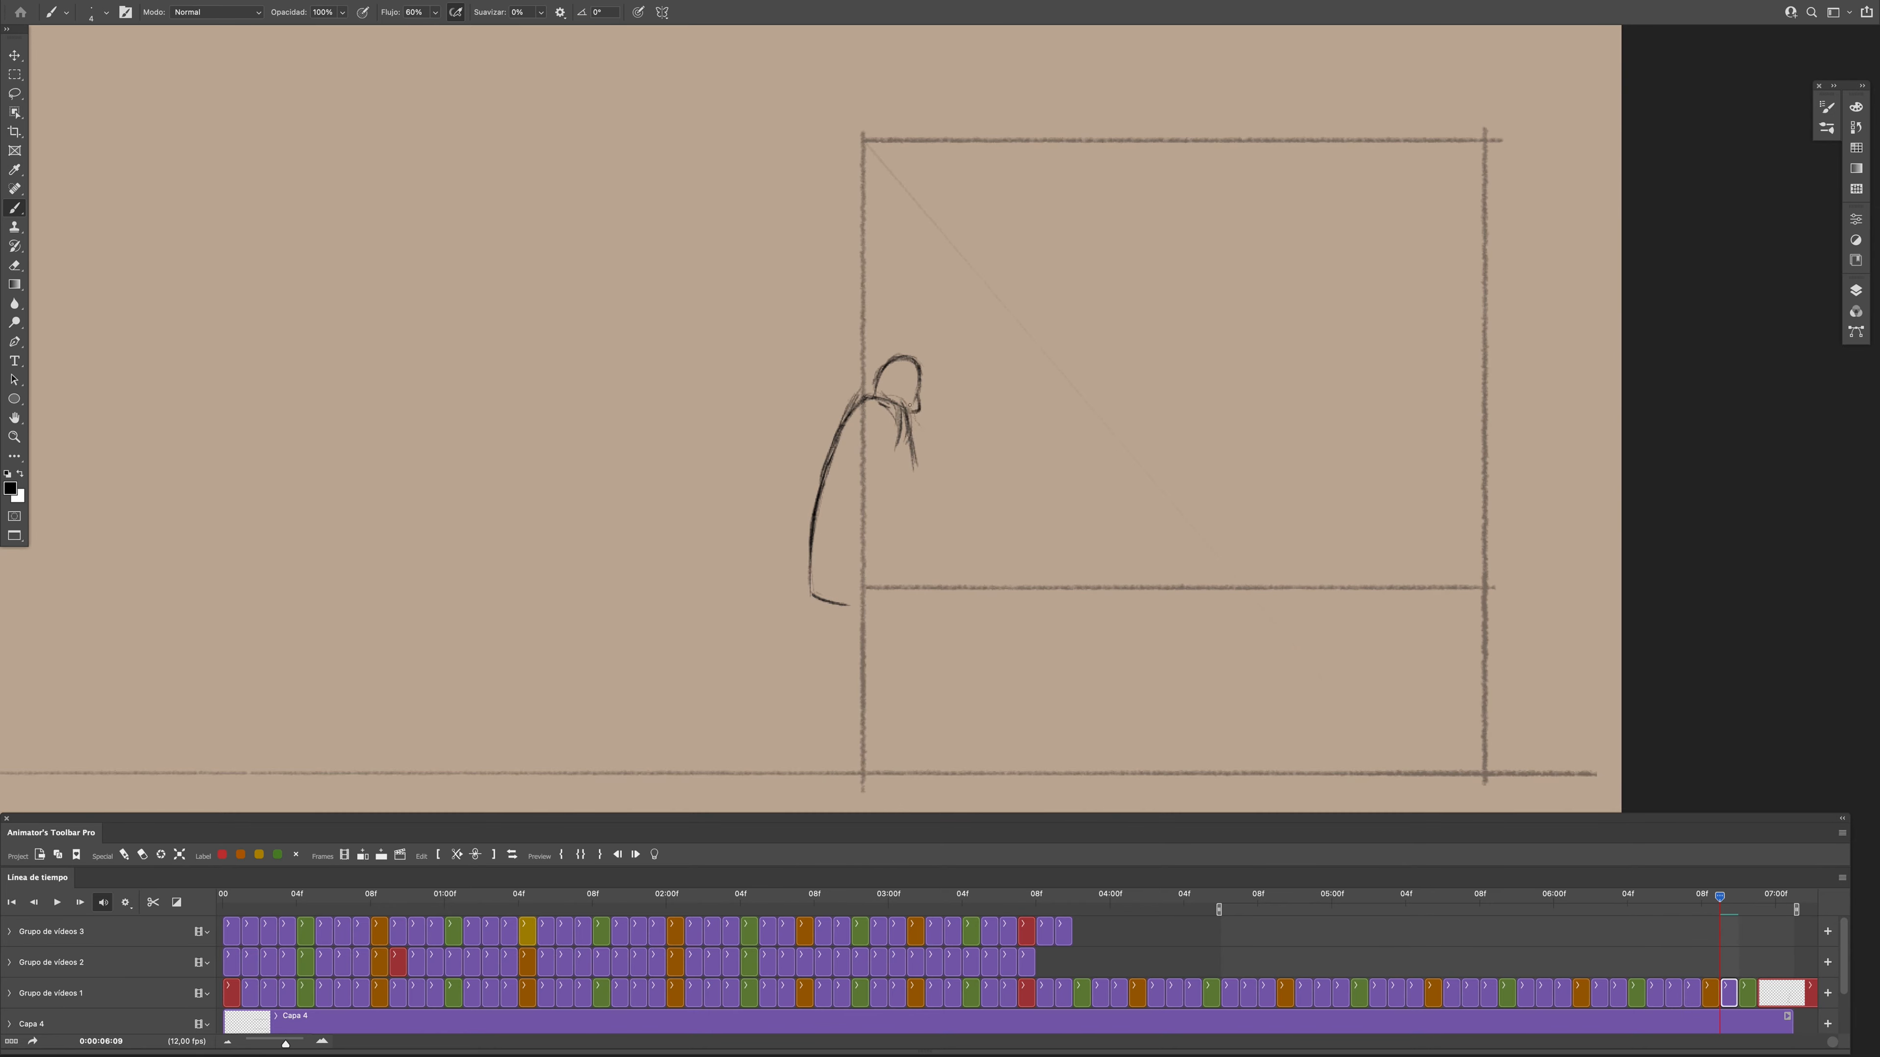
- Draw the bent upper arm and raised forearm at frame 0:00:06:09, checking them against the neighbouring poses
left_click_drag(908, 407, 927, 473)
left_click_drag(1719, 907, 1702, 911)
mouse_move(1702, 911)
left_mouse_down()
mouse_move(1716, 944)
mouse_move(1702, 909)
mouse_move(1738, 909)
mouse_move(1719, 909)
left_mouse_up()
left_click_drag(979, 456, 1001, 474)
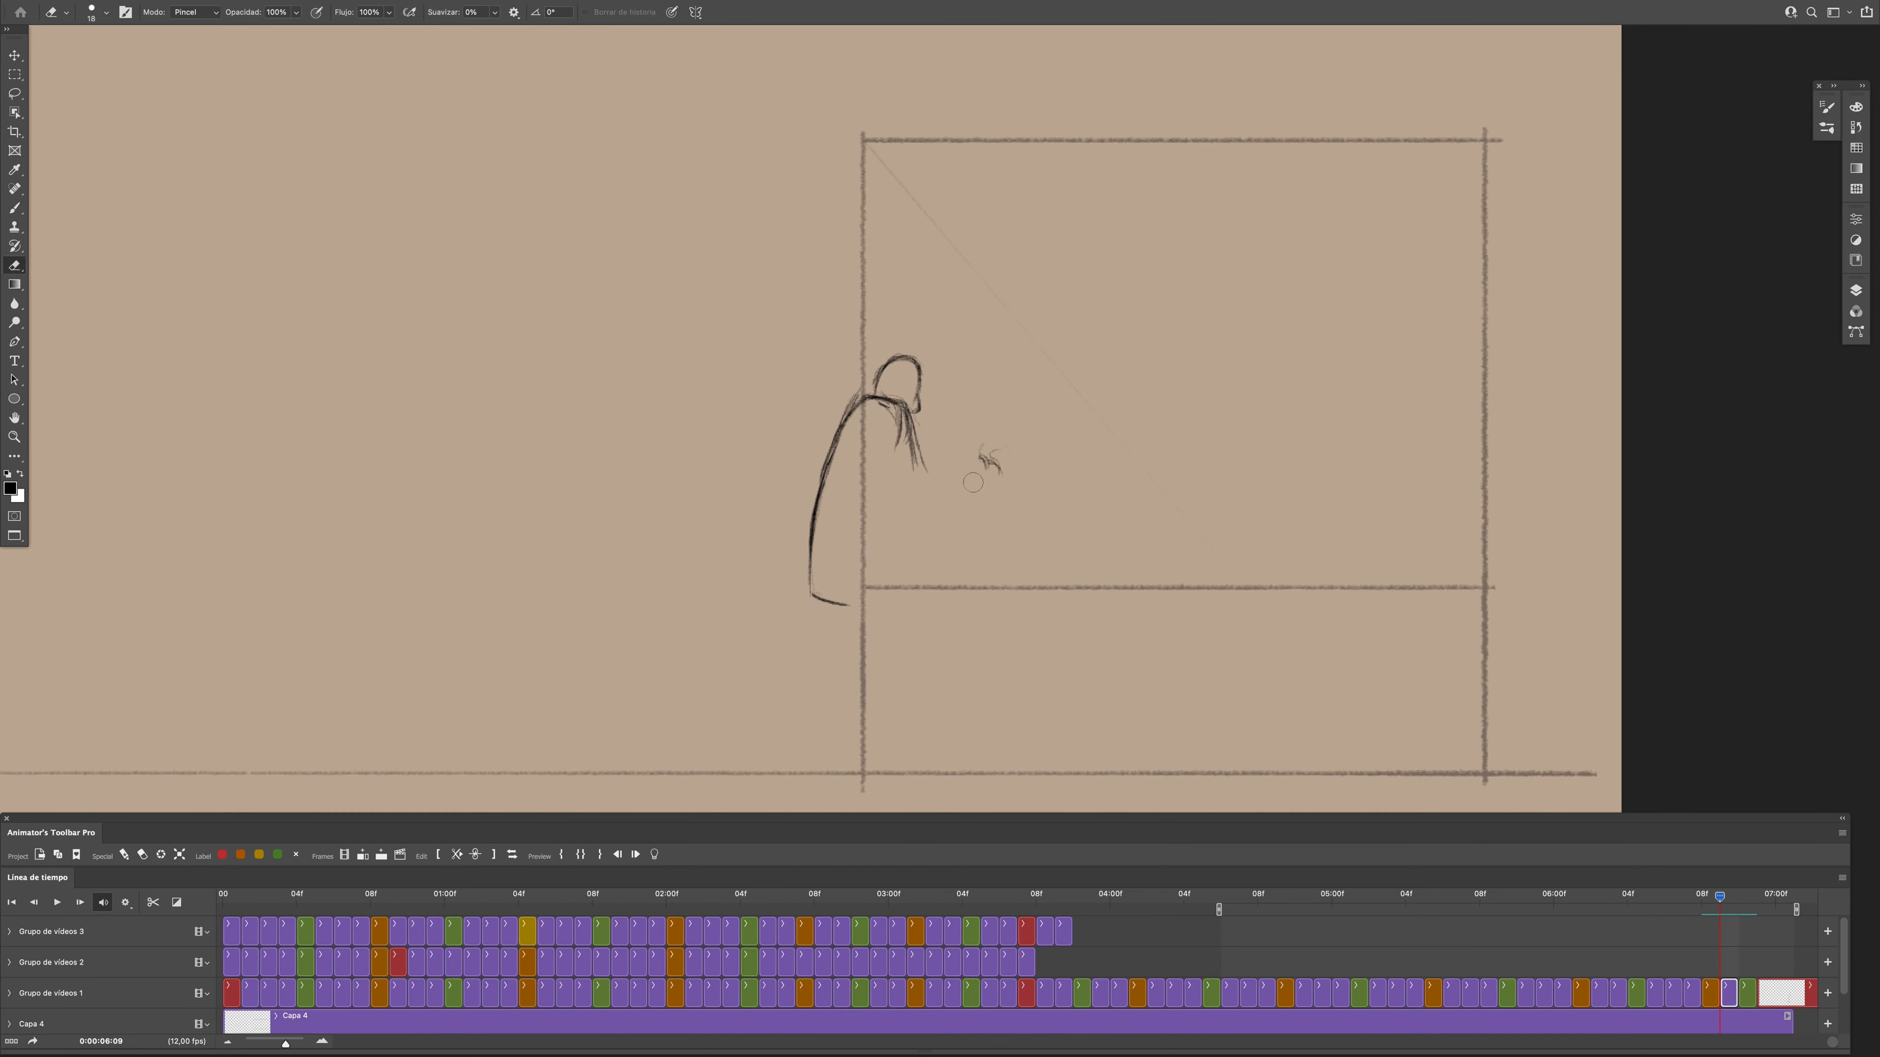
left_click_drag(1719, 907, 1702, 911)
mouse_move(1702, 911)
left_mouse_down()
mouse_move(1738, 911)
mouse_move(1721, 911)
left_mouse_up()
left_click_drag(891, 443, 921, 511)
left_click_drag(928, 490, 980, 457)
left_click_drag(1720, 909, 1702, 913)
left_click_drag(1702, 913, 1728, 946)
- Add the front torso line and the raised hand at frame 0:00:06:09
left_click_drag(895, 449, 863, 575)
mouse_move(1719, 909)
left_mouse_down()
mouse_move(1703, 911)
mouse_move(1721, 911)
left_mouse_up()
left_click_drag(999, 433, 989, 464)
mouse_move(1719, 909)
left_mouse_down()
mouse_move(1702, 911)
mouse_move(1721, 911)
left_mouse_up()
- Rough in both thighs and the front knee at frame 0:00:06:09
left_click_drag(810, 595, 847, 676)
left_click_drag(869, 596, 891, 677)
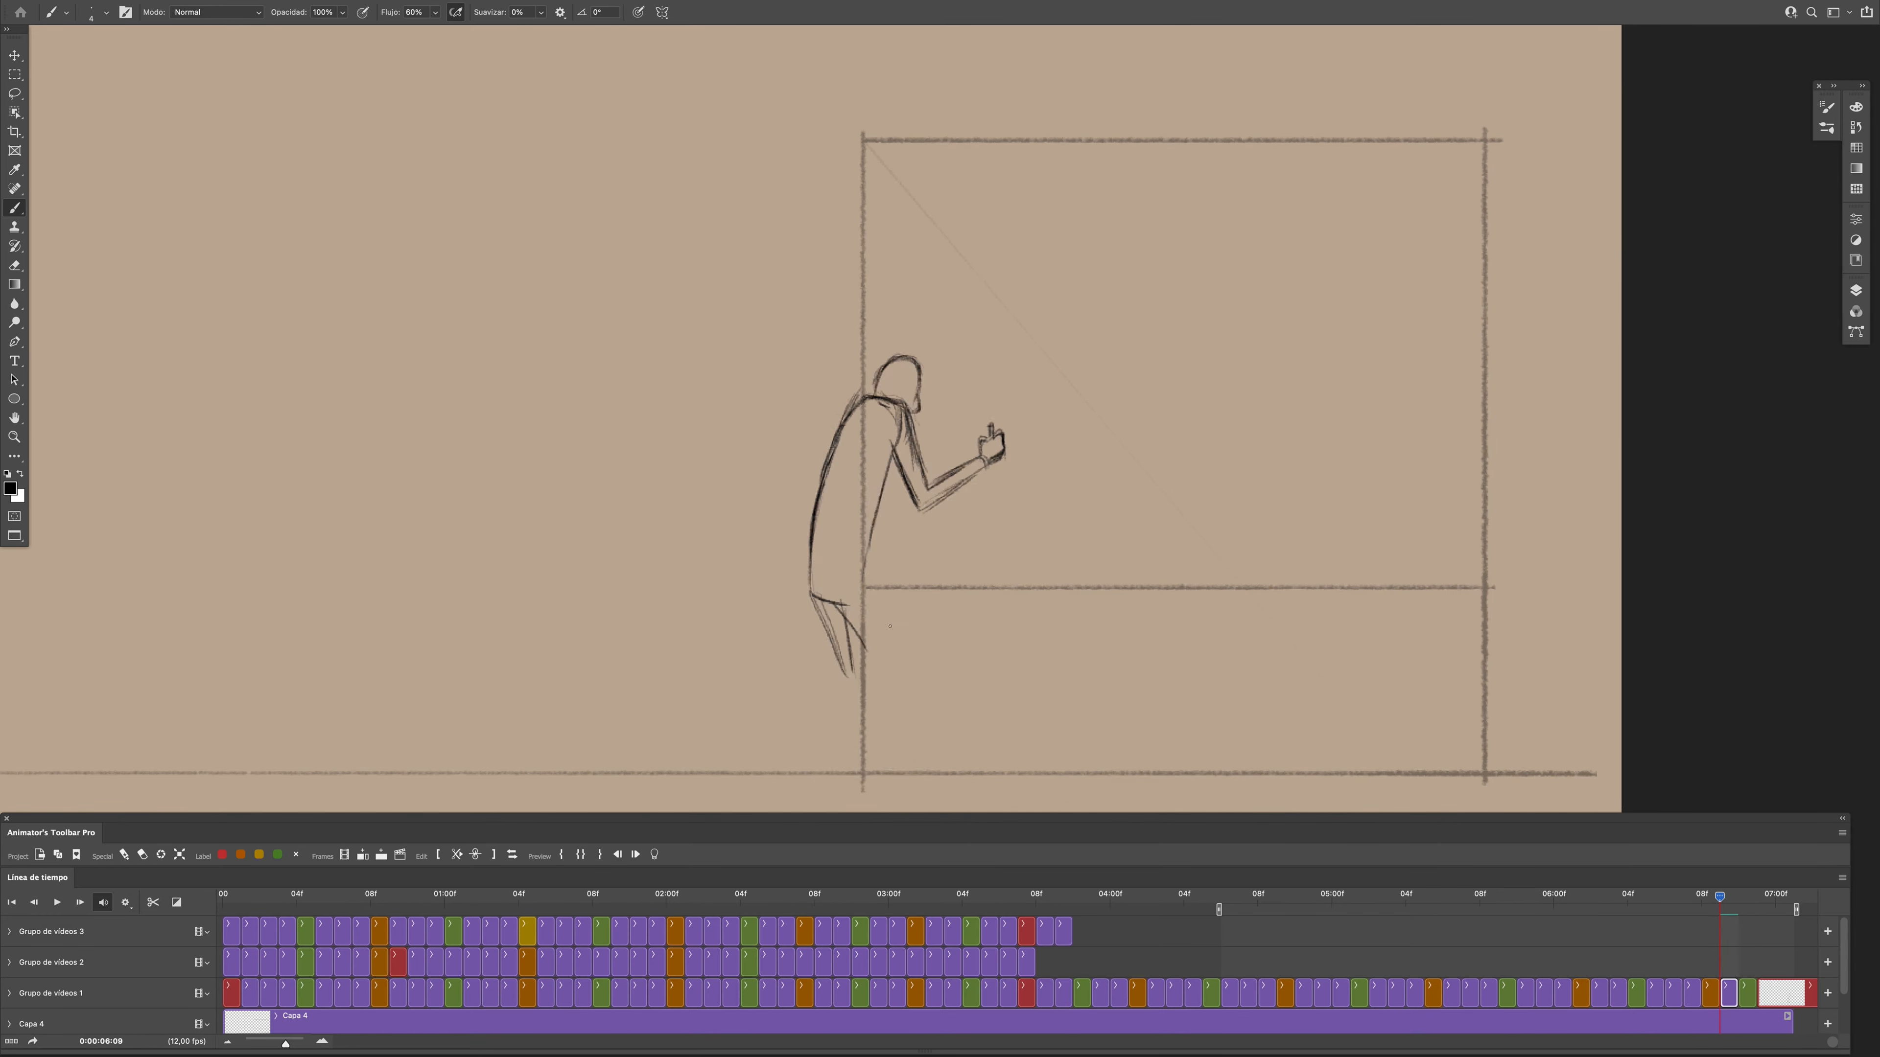
left_click_drag(871, 595, 912, 679)
left_click_drag(912, 678, 906, 717)
left_click_drag(1719, 909, 1721, 956)
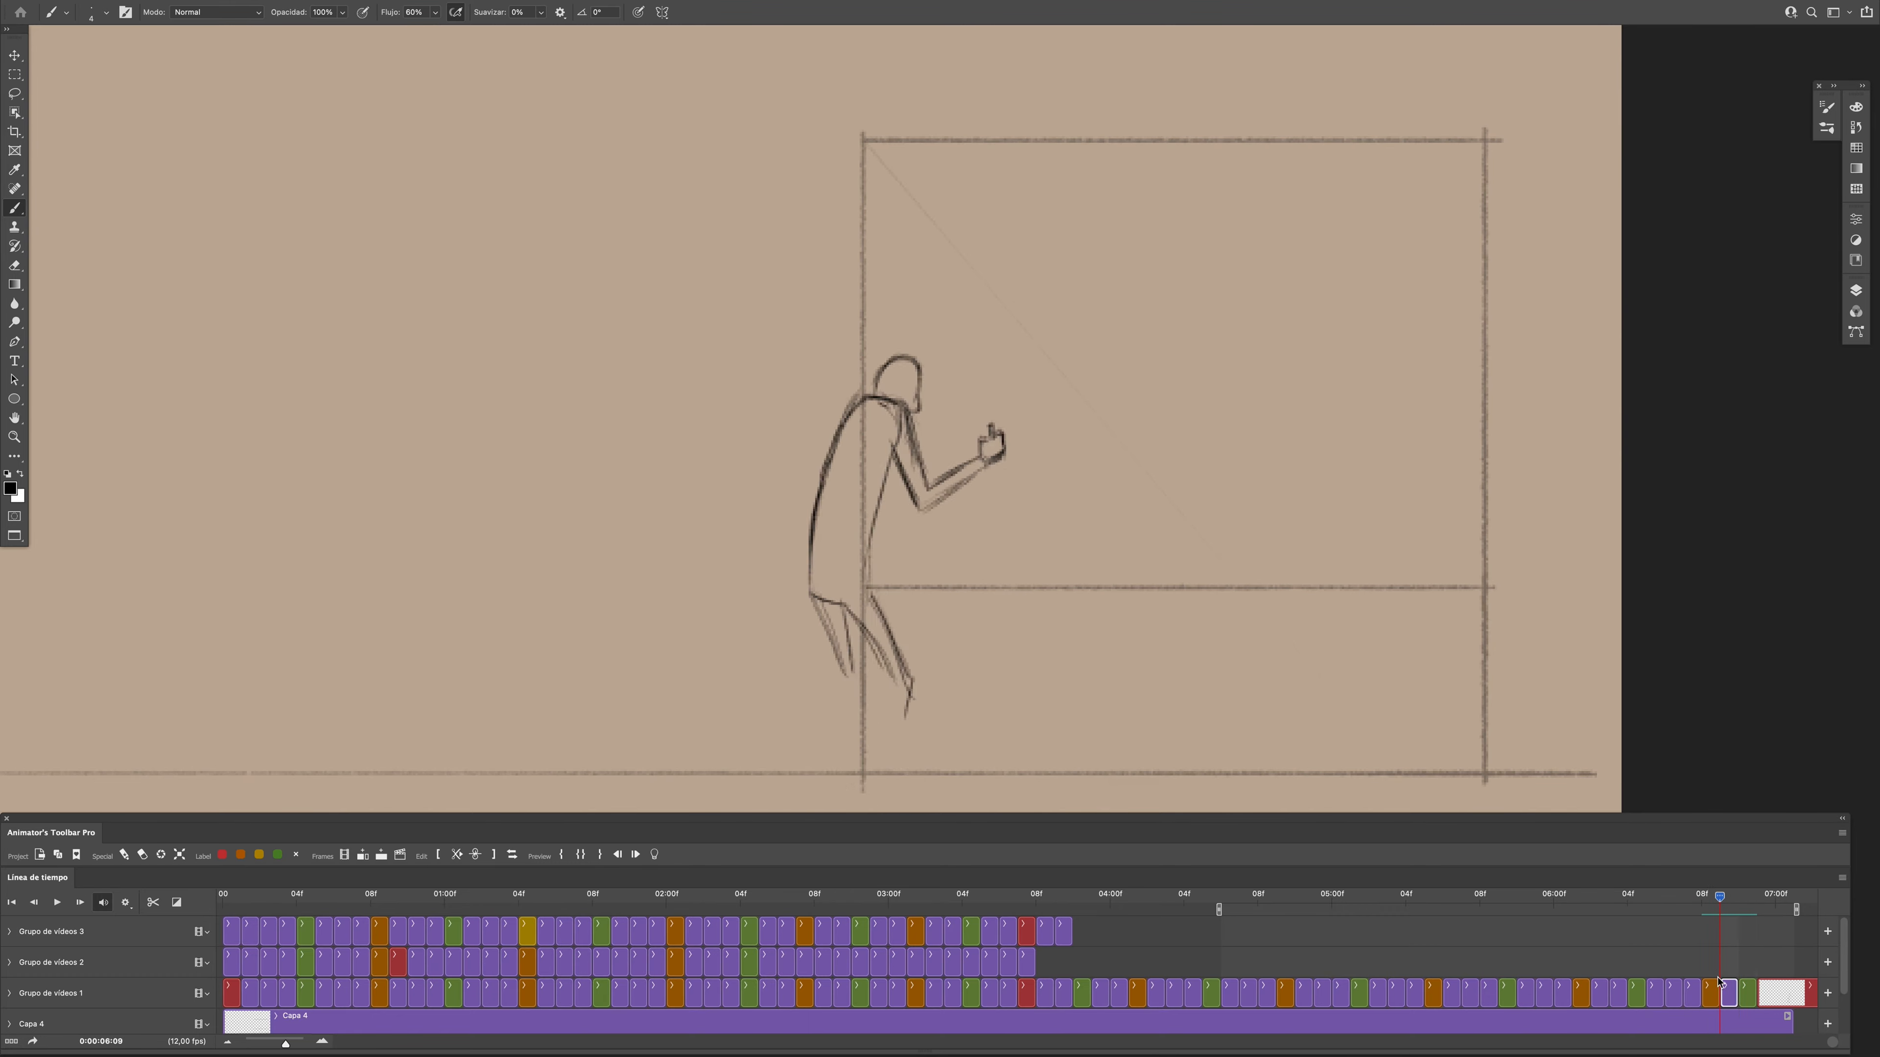
- Lasso the bent arm at frame 0:00:06:09, reposition it with Free Transform and clear the selection
key("l")
key("b")
key("space")
key("space")
key("l")
left_click_drag(902, 404, 907, 412)
key("v")
key("super+t")
left_click_drag(962, 481, 955, 489)
key("Return")
key("super+d")
key("b")
- Draw the lower legs and feet at frame 0:00:06:09, comparing them with the adjacent poses
mouse_move(1719, 900)
left_mouse_down()
mouse_move(1632, 988)
mouse_move(1714, 997)
left_mouse_up()
left_click_drag(989, 566, 991, 546)
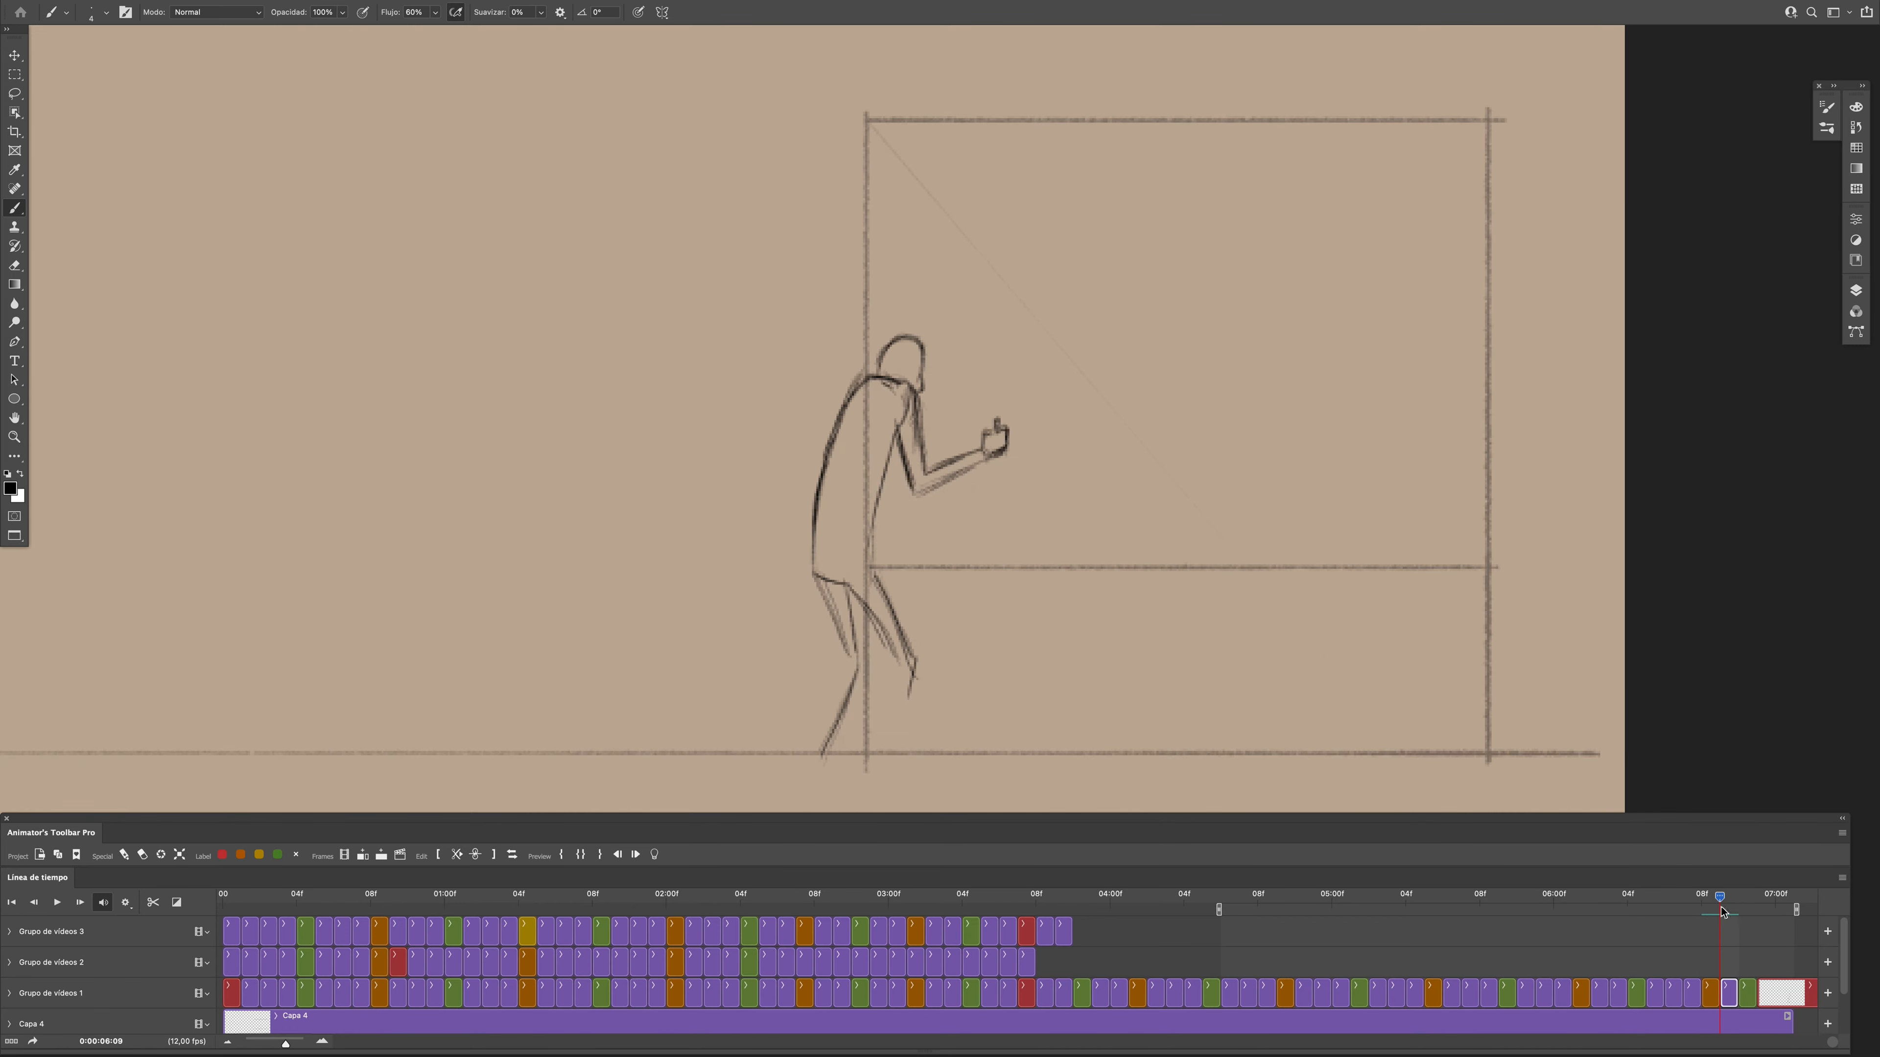
left_click_drag(822, 755, 809, 776)
left_click_drag(1719, 898, 1717, 921)
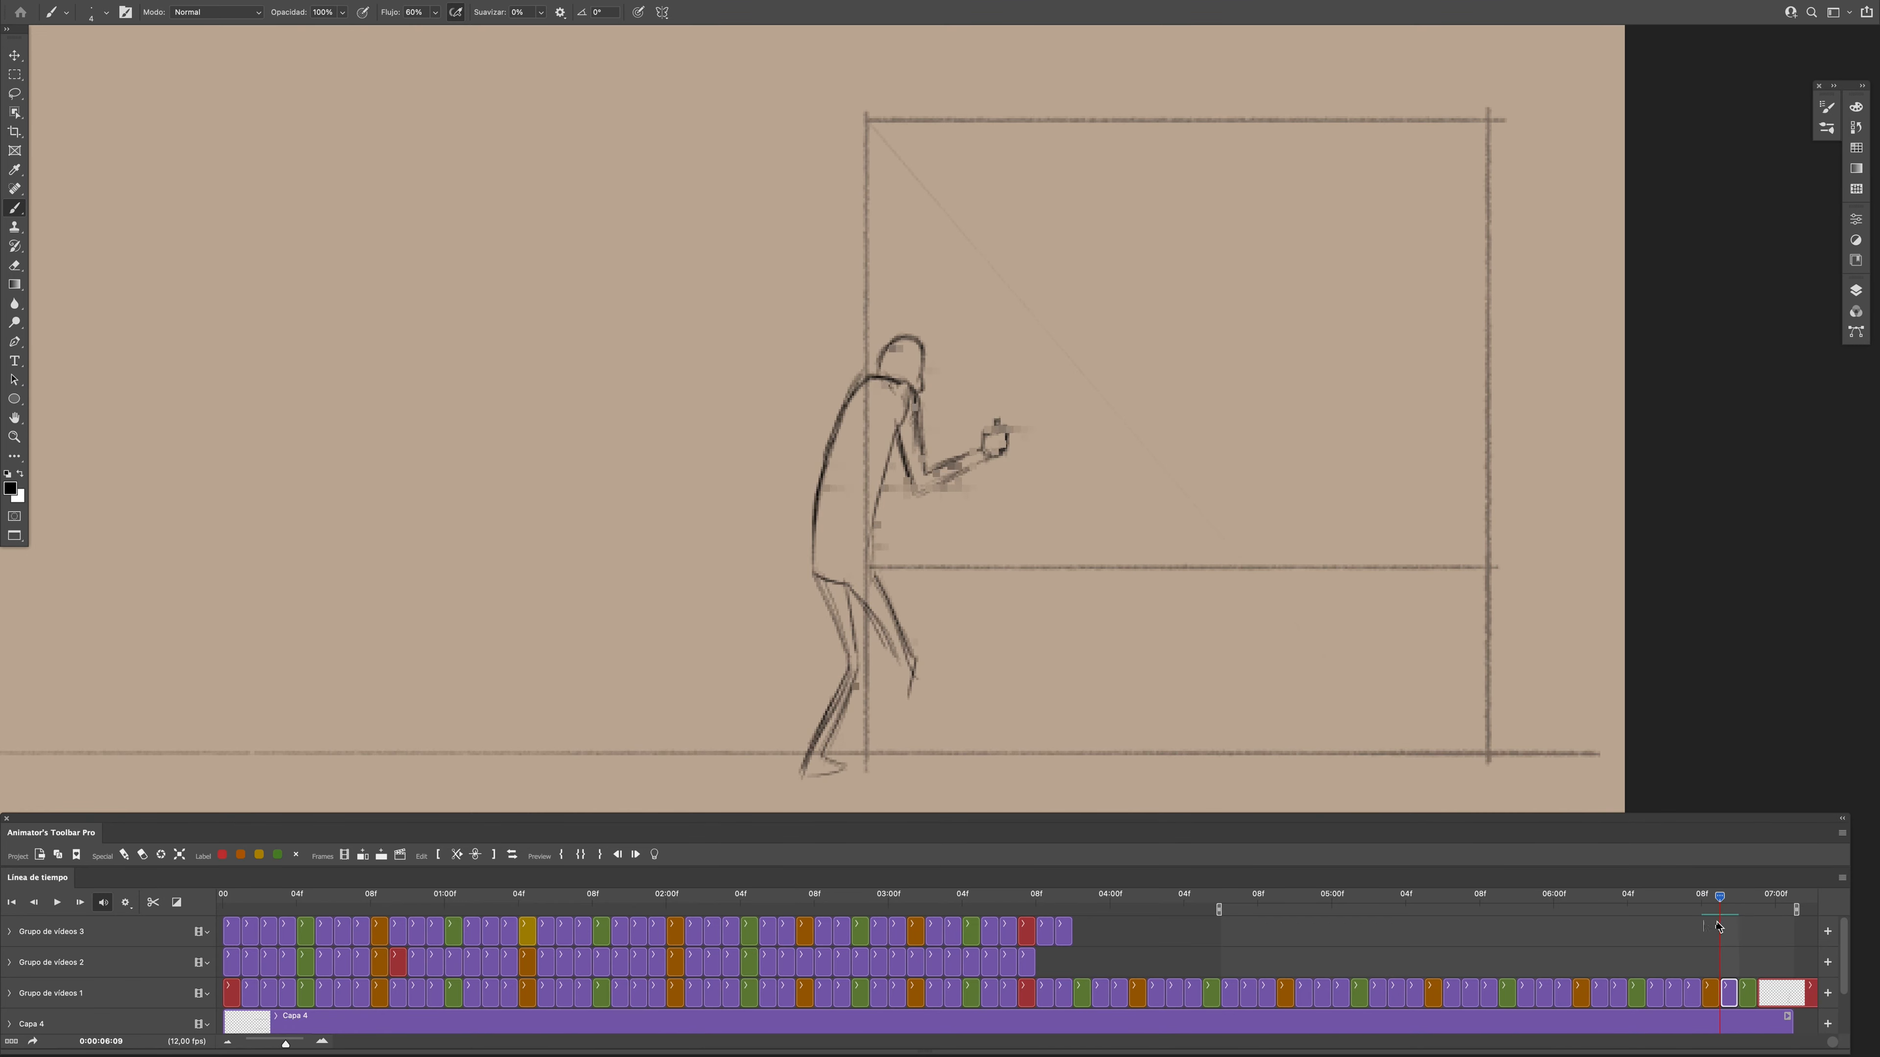
left_click_drag(894, 768, 888, 792)
mouse_move(1719, 898)
left_mouse_down()
mouse_move(1711, 929)
mouse_move(1739, 939)
mouse_move(1730, 958)
mouse_move(1711, 927)
mouse_move(1706, 944)
left_mouse_up()
- Sketch the shoulder line and curved back in the new blank frame at 0:00:06:09, erasing the stray strokes
left_click_drag(858, 382, 908, 393)
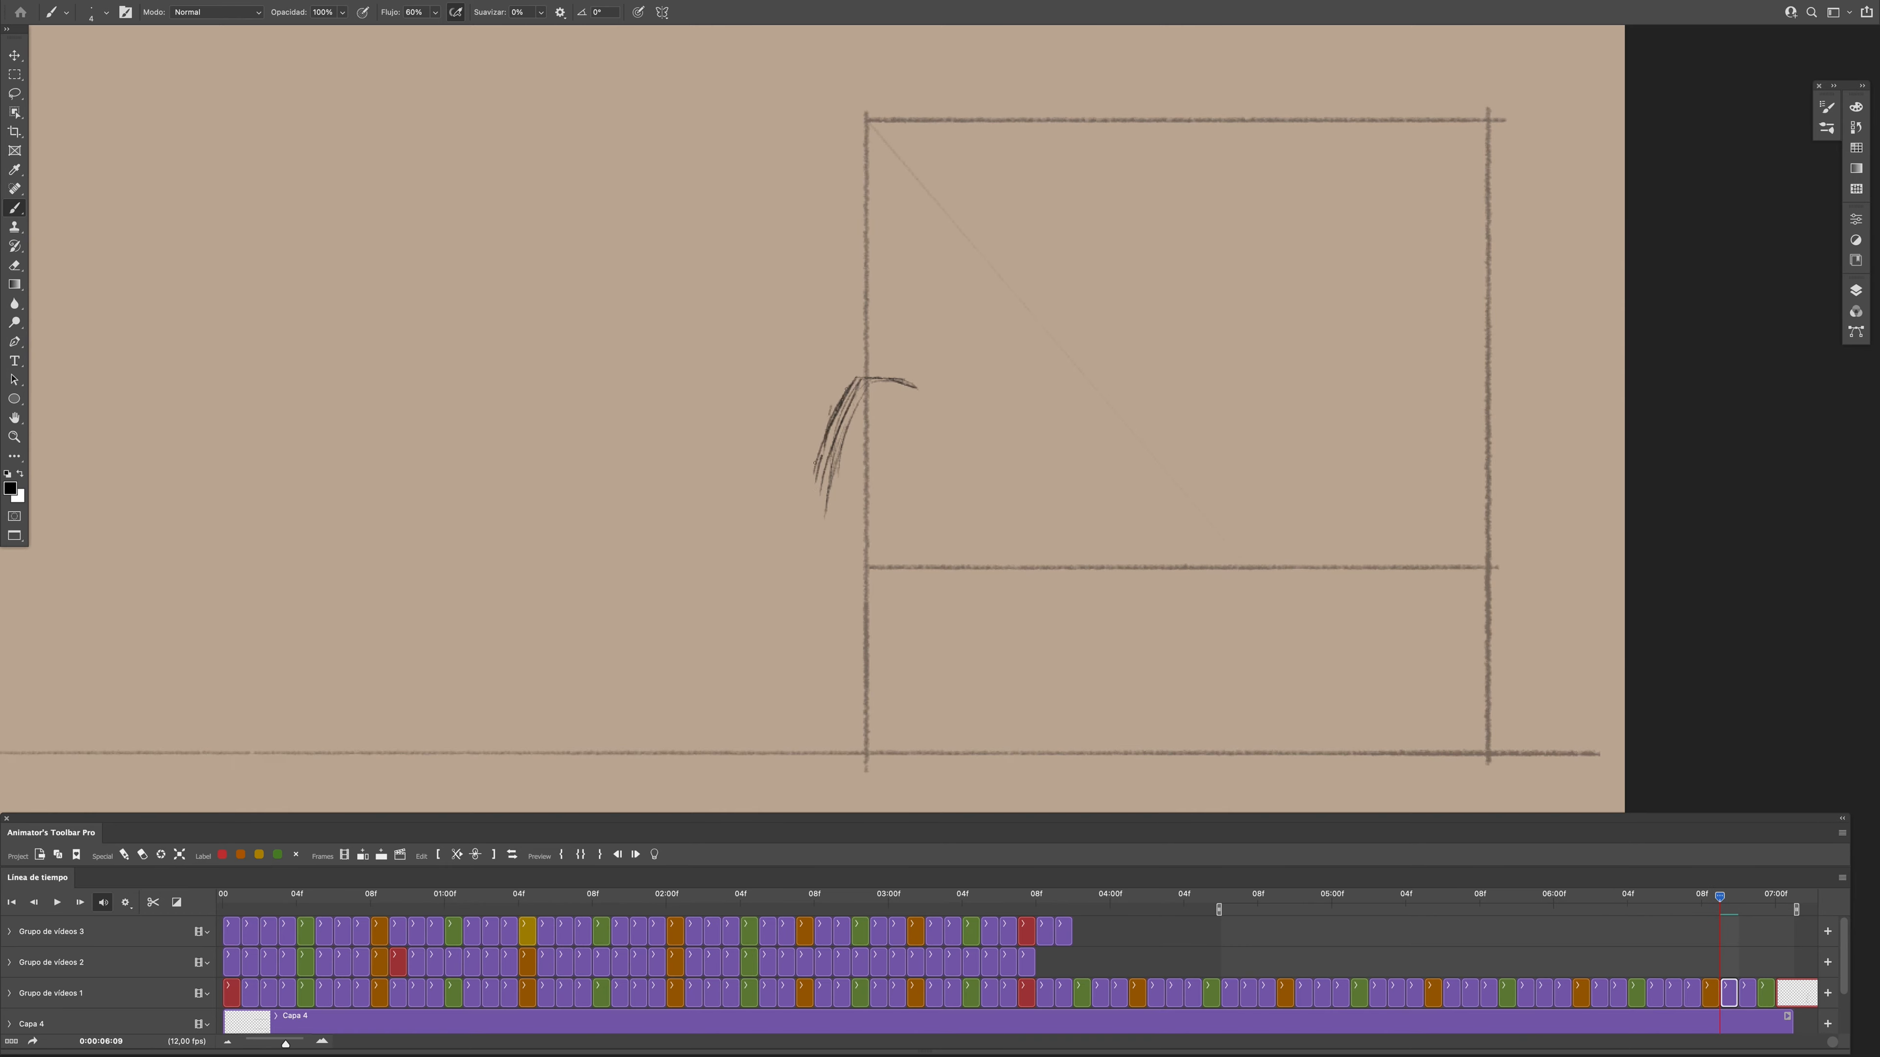
key("e")
left_click_drag(857, 381, 825, 515)
key("b")
left_click_drag(866, 378, 819, 487)
key("e")
key("b")
left_click_drag(1719, 898, 1721, 952)
key("e")
left_click_drag(820, 475, 812, 594)
key("e")
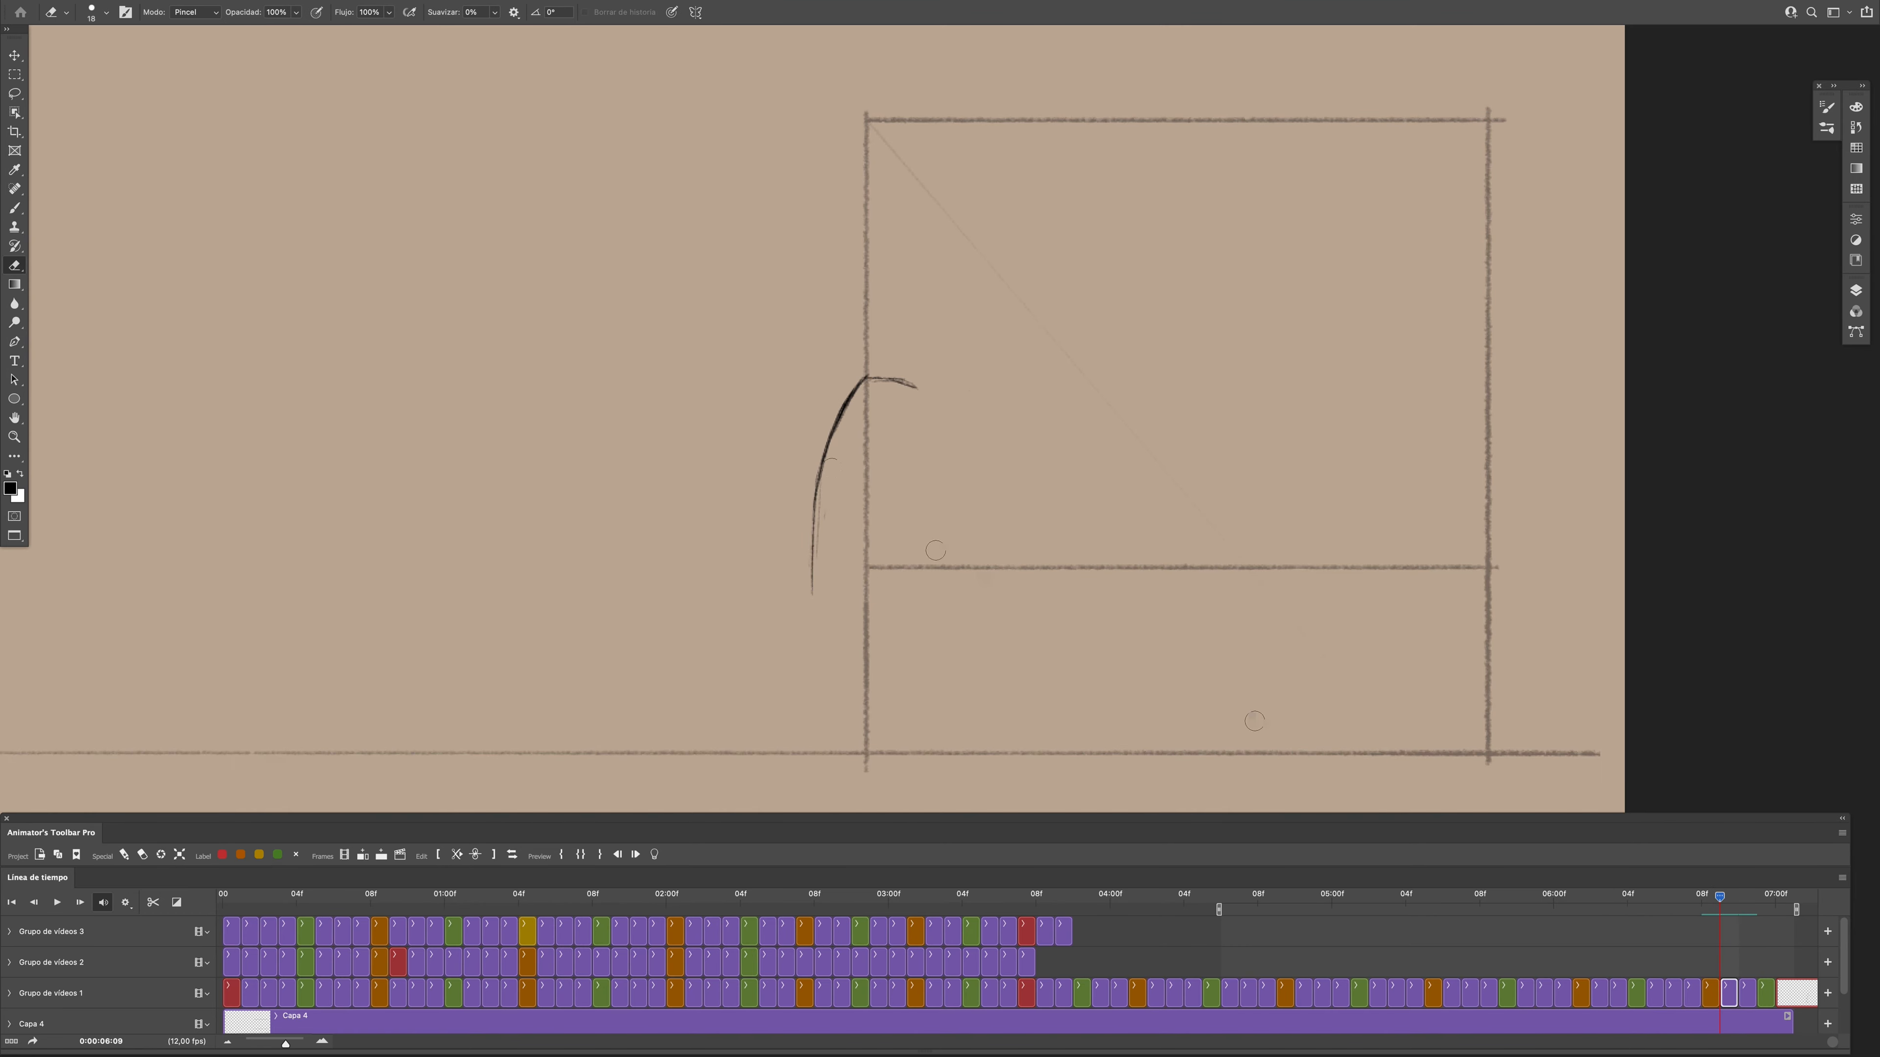
- Sketch the rear thigh below the curved back at frame 0:00:06:09, comparing it with the adjacent poses
key("b")
key("Left")
key("Left")
key("Right")
key("Right")
key("Right")
key("Left")
left_click_drag(1727, 911, 1721, 909)
key("super+z")
key("Left")
- Draw the front edge of the torso and the upper arm at frame 0:00:06:09, checking them against neighbouring frames
key("Right")
left_click_drag(817, 579, 852, 661)
left_click_drag(841, 580, 852, 651)
key("Left")
key("Right")
key("Left")
key("Left")
key("Right")
key("Right")
key("Right")
key("Left")
key("Left")
key("Left")
key("Right")
- Draw the raised hand at frame 0:00:06:09, then lasso it and adjust its position against the adjacent frames
key("Right")
key("Left")
key("Right")
left_click_drag(894, 418, 869, 557)
left_click_drag(894, 418, 913, 480)
left_click_drag(907, 385, 918, 453)
left_click_drag(985, 433, 988, 444)
key("l")
key("v")
key("b")
key("Left")
- Adjust the placement of the selected arm drawing at frame 0:00:06:09 and clear the selection
key("Right")
key("l")
left_click_drag(995, 394, 1000, 396)
key("v")
left_click_drag(1721, 912, 1708, 923)
key("Right")
key("Left")
key("b")
key("Right")
key("Left")
key("Right")
key("Left")
key("Right")
key("v")
left_click_drag(917, 483, 925, 489)
key("ctrl+d")
key("b")
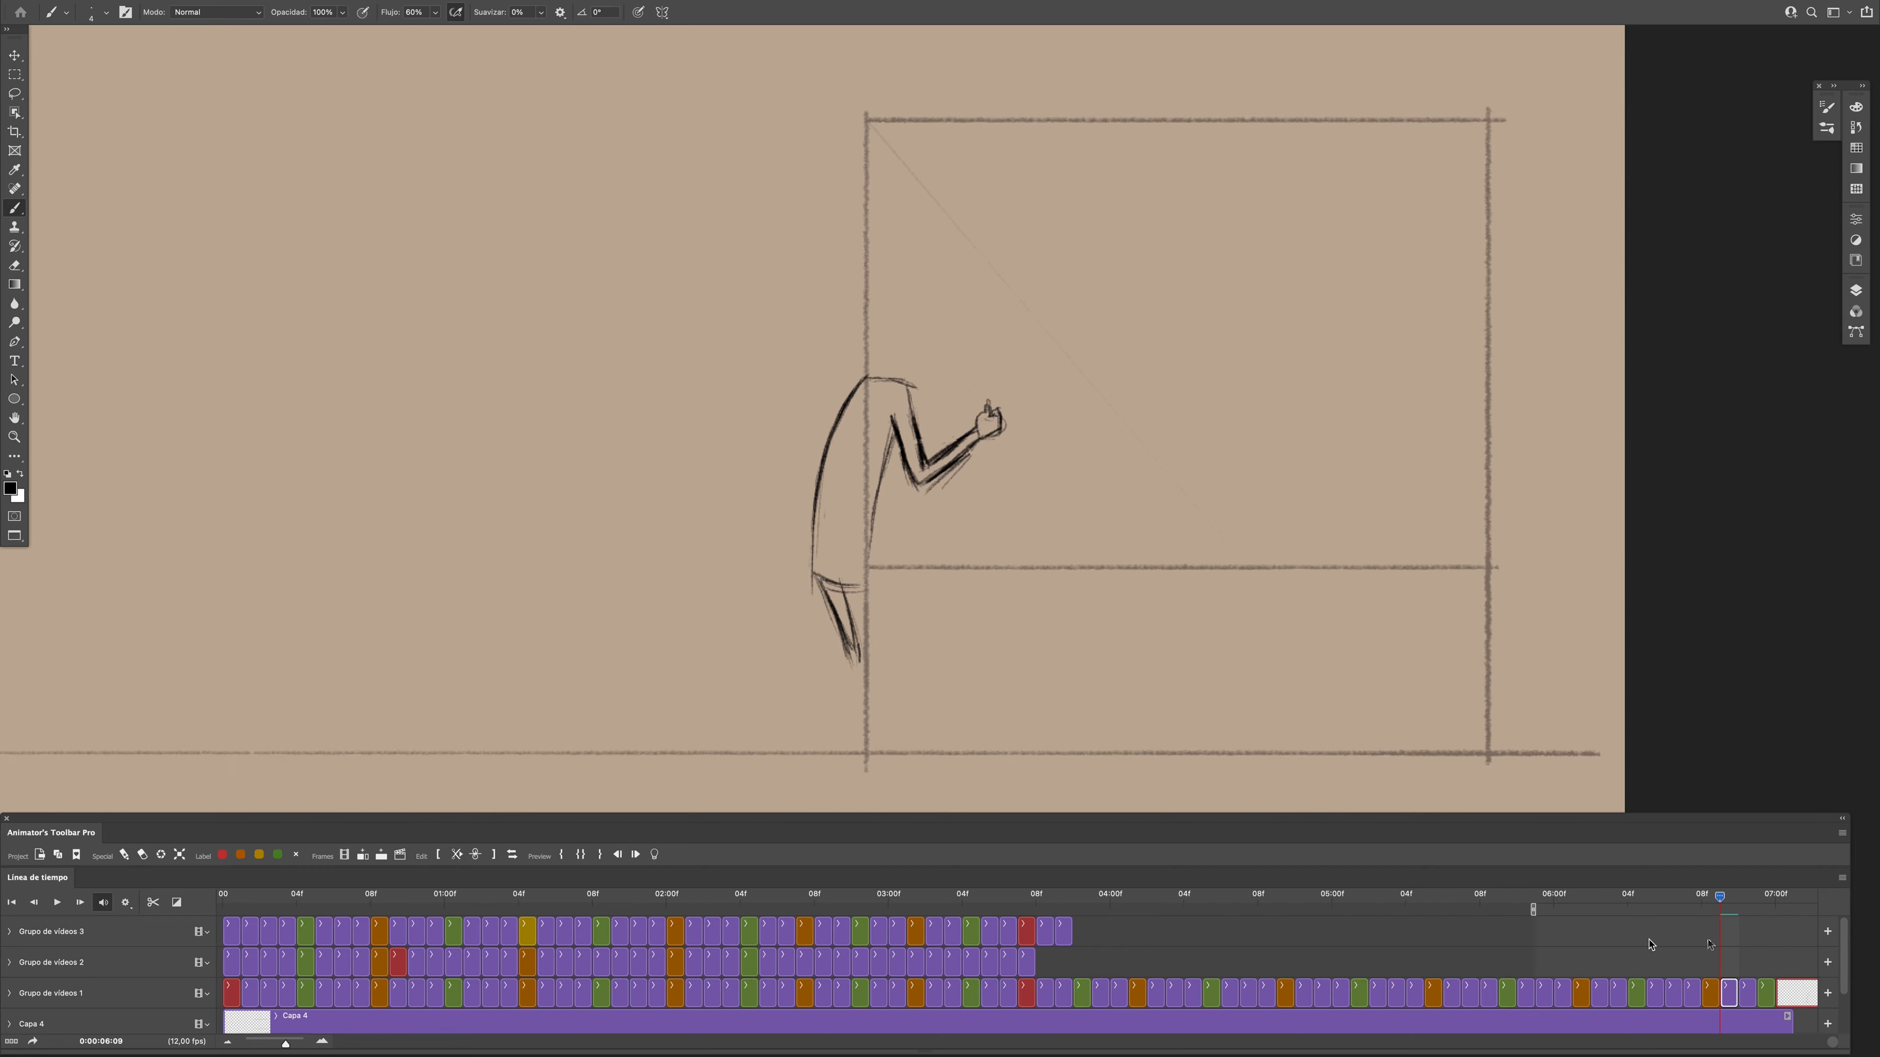
- Play back the walk and lean-in section to examine the timing and flow of the poses
key("Left")
left_click_drag(285, 1044, 279, 1044)
left_click_drag(1210, 996, 1113, 998)
key("Left")
scroll(1095, 996, "down", 5)
key("space")
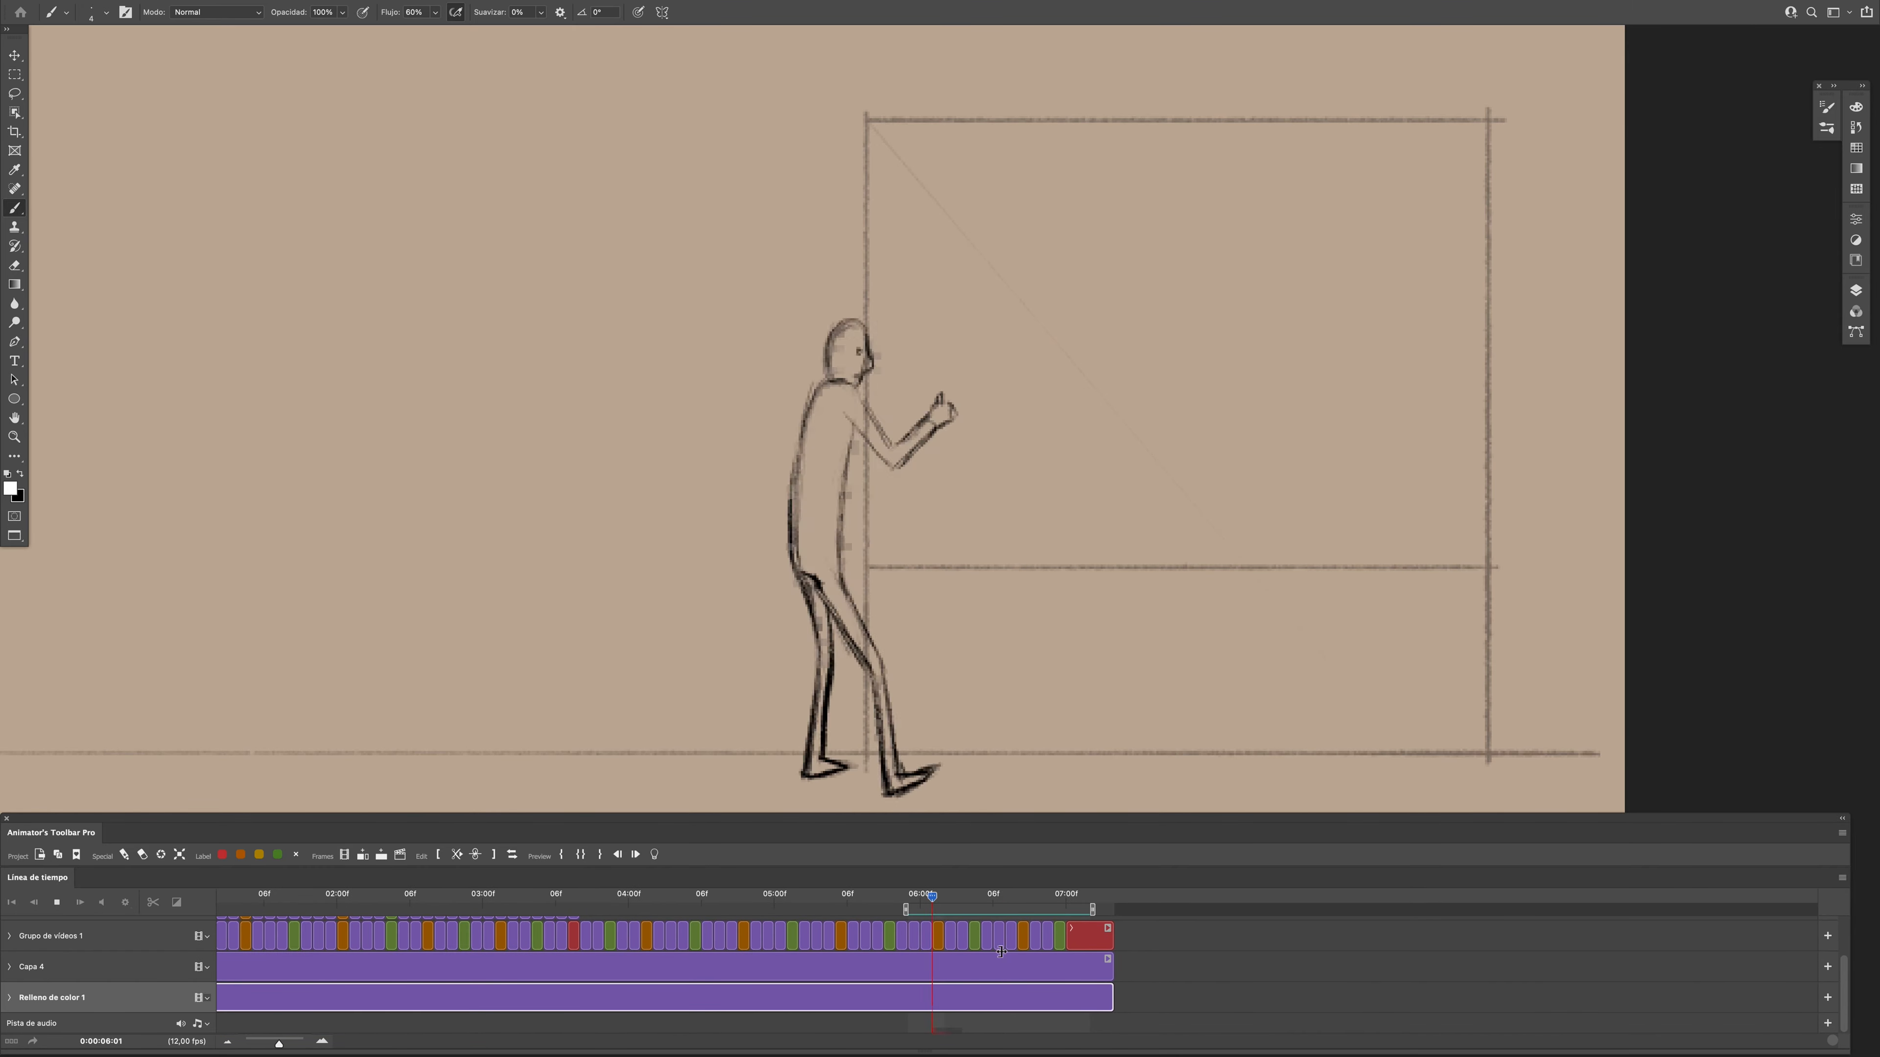
left_click_drag(279, 1044, 292, 1044)
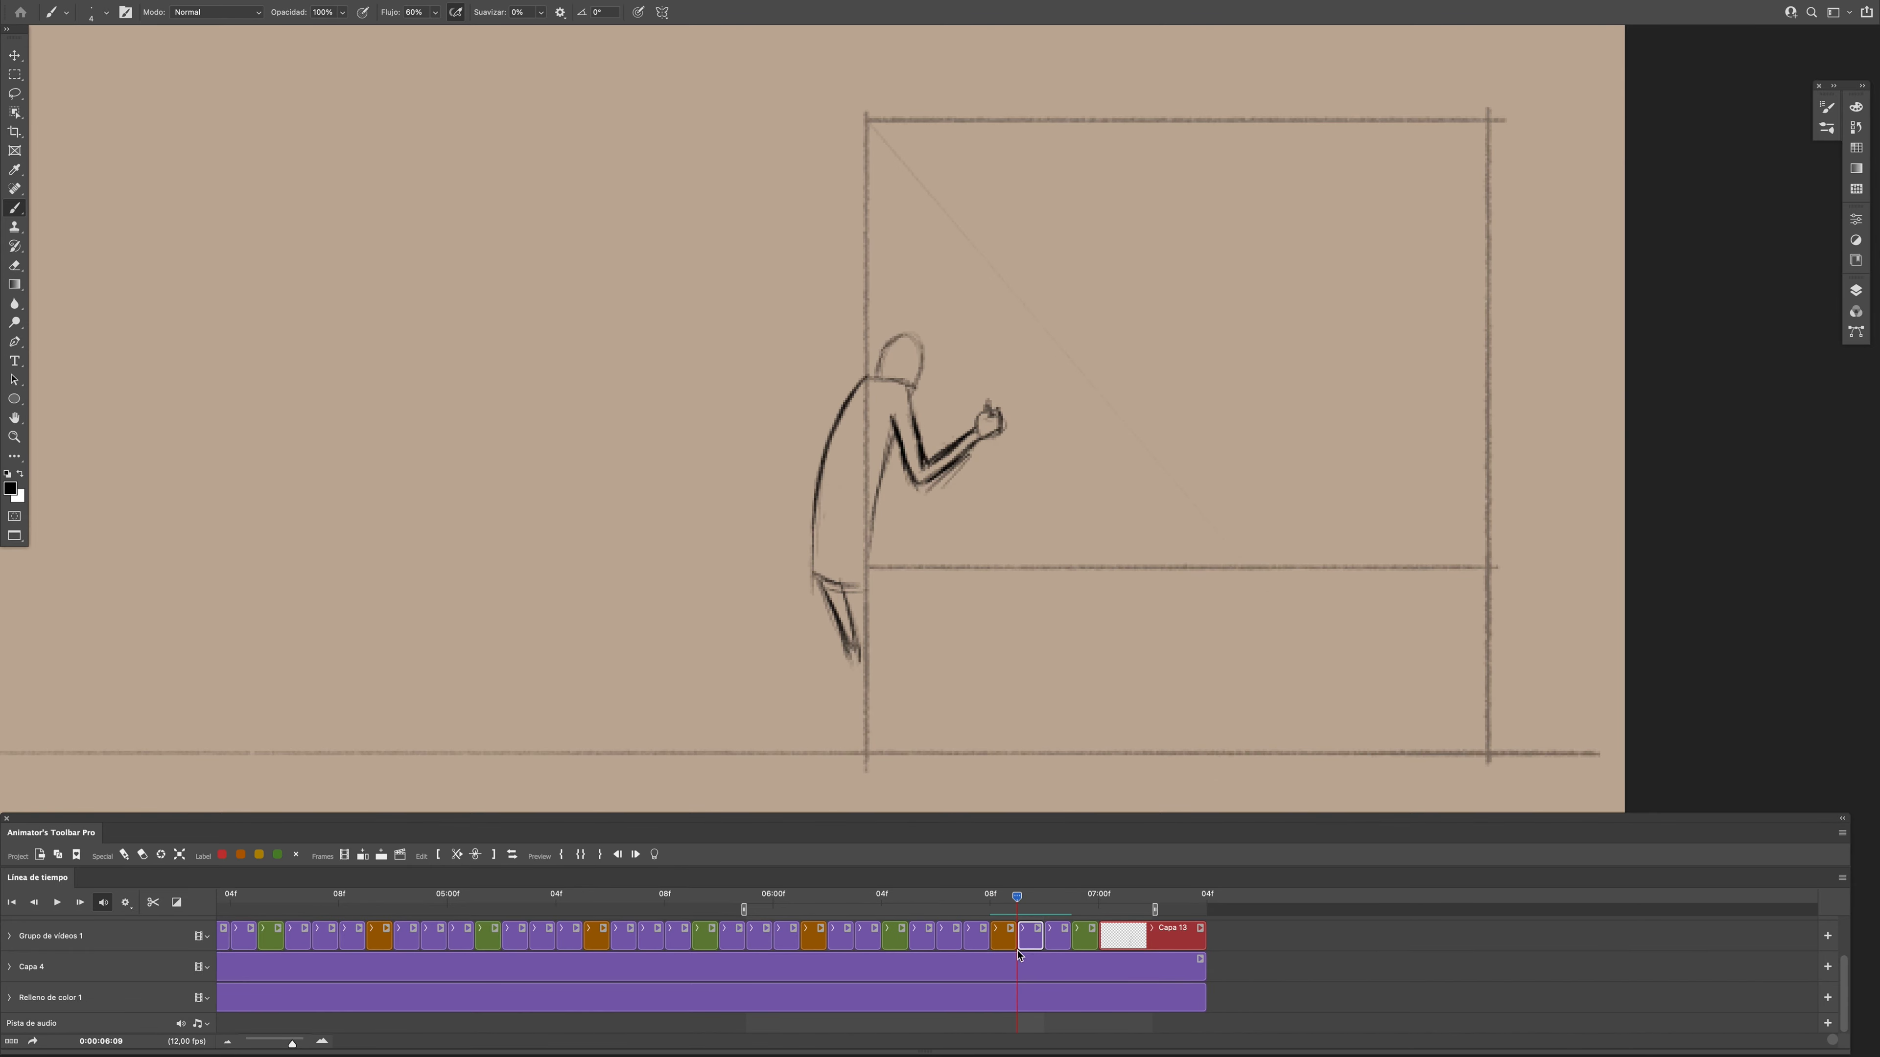
key("space")
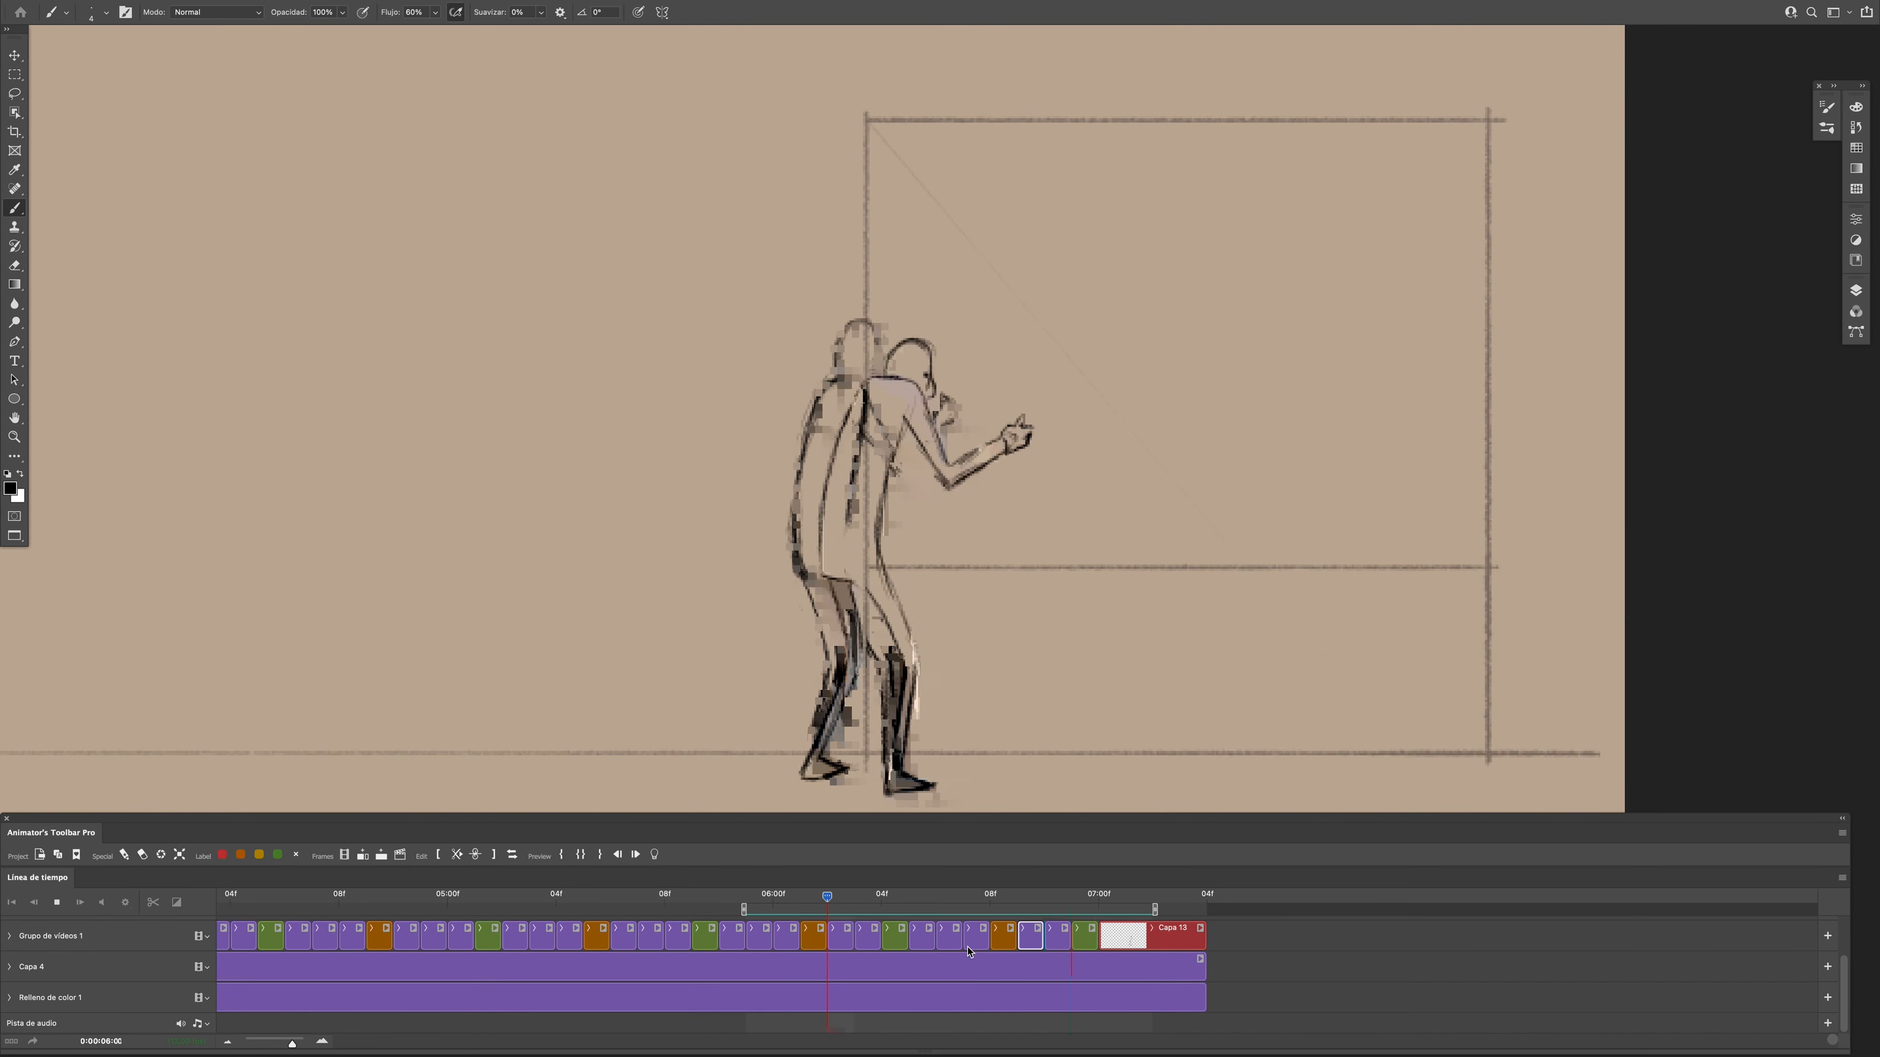
key("space")
- Insert a blank in-between frame at 0:00:06:11 and sketch the figure's shoulder line
left_click(1058, 939)
key("F2")
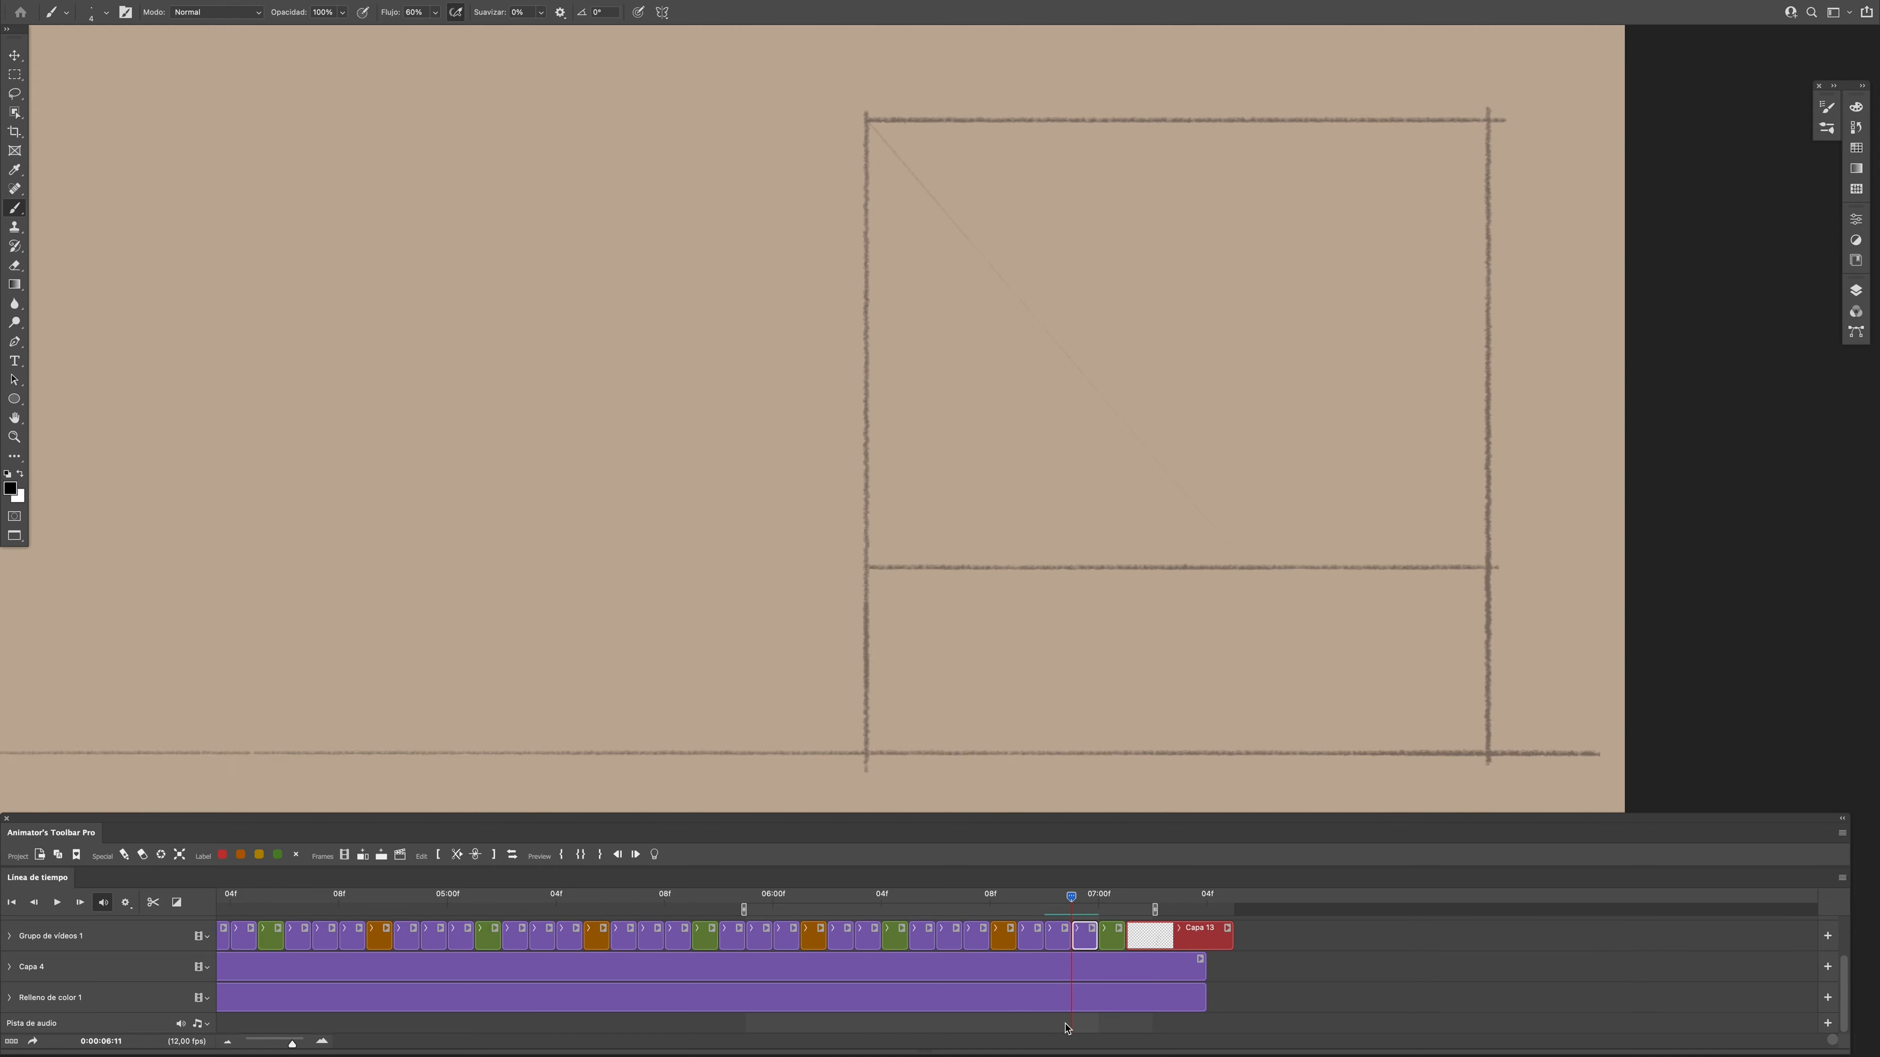
left_click_drag(872, 379, 933, 397)
key("e")
key("b")
key("e")
- Refine the shoulder line and draw the curved back at frame 0:00:06:11, comparing with the neighbouring poses
left_click_drag(1072, 897, 1100, 911)
key("b")
key("e")
key("b")
left_click_drag(870, 379, 922, 403)
left_click_drag(1072, 897, 1085, 949)
left_click_drag(866, 378, 800, 568)
left_click_drag(865, 379, 813, 571)
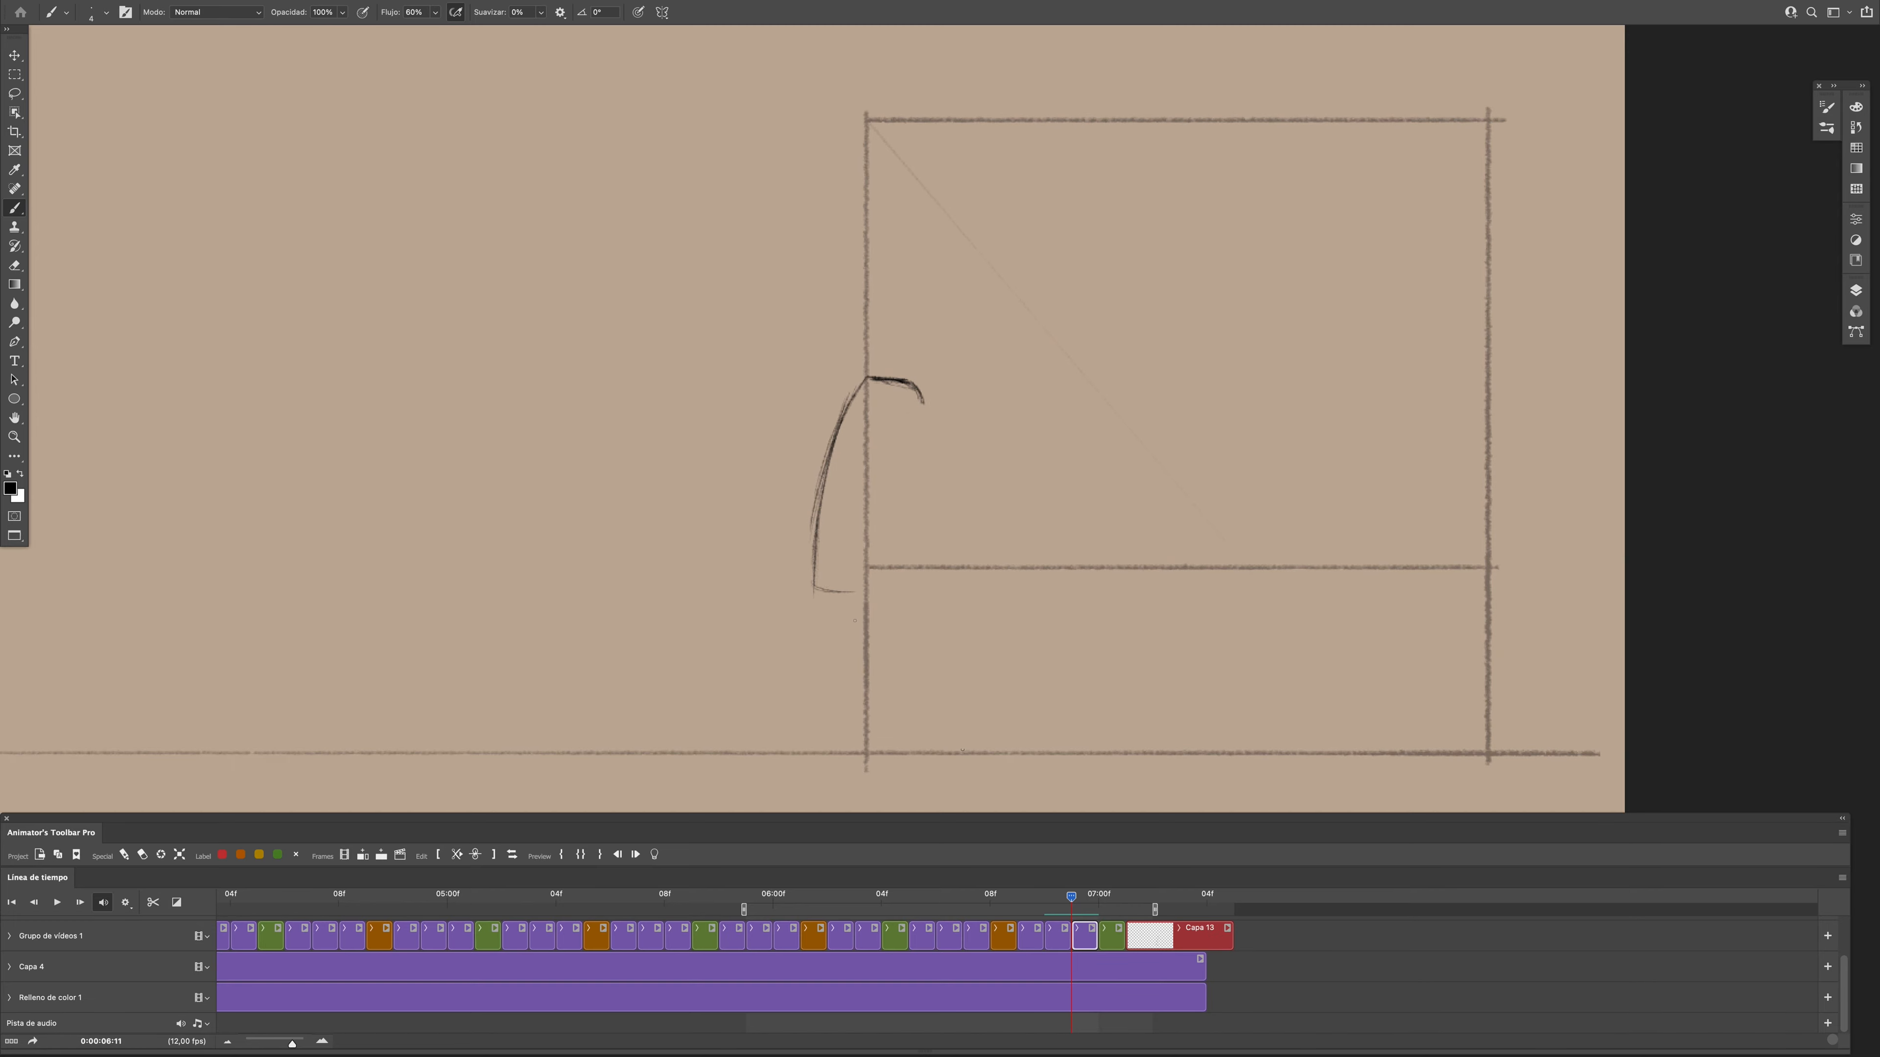
- Draw the rear thigh, the head and face outline, and the torso's front edge at frame 0:00:06:11
left_click(1073, 898)
left_click_drag(818, 579, 857, 644)
left_click_drag(1073, 923, 1073, 918)
left_click_drag(885, 381, 925, 390)
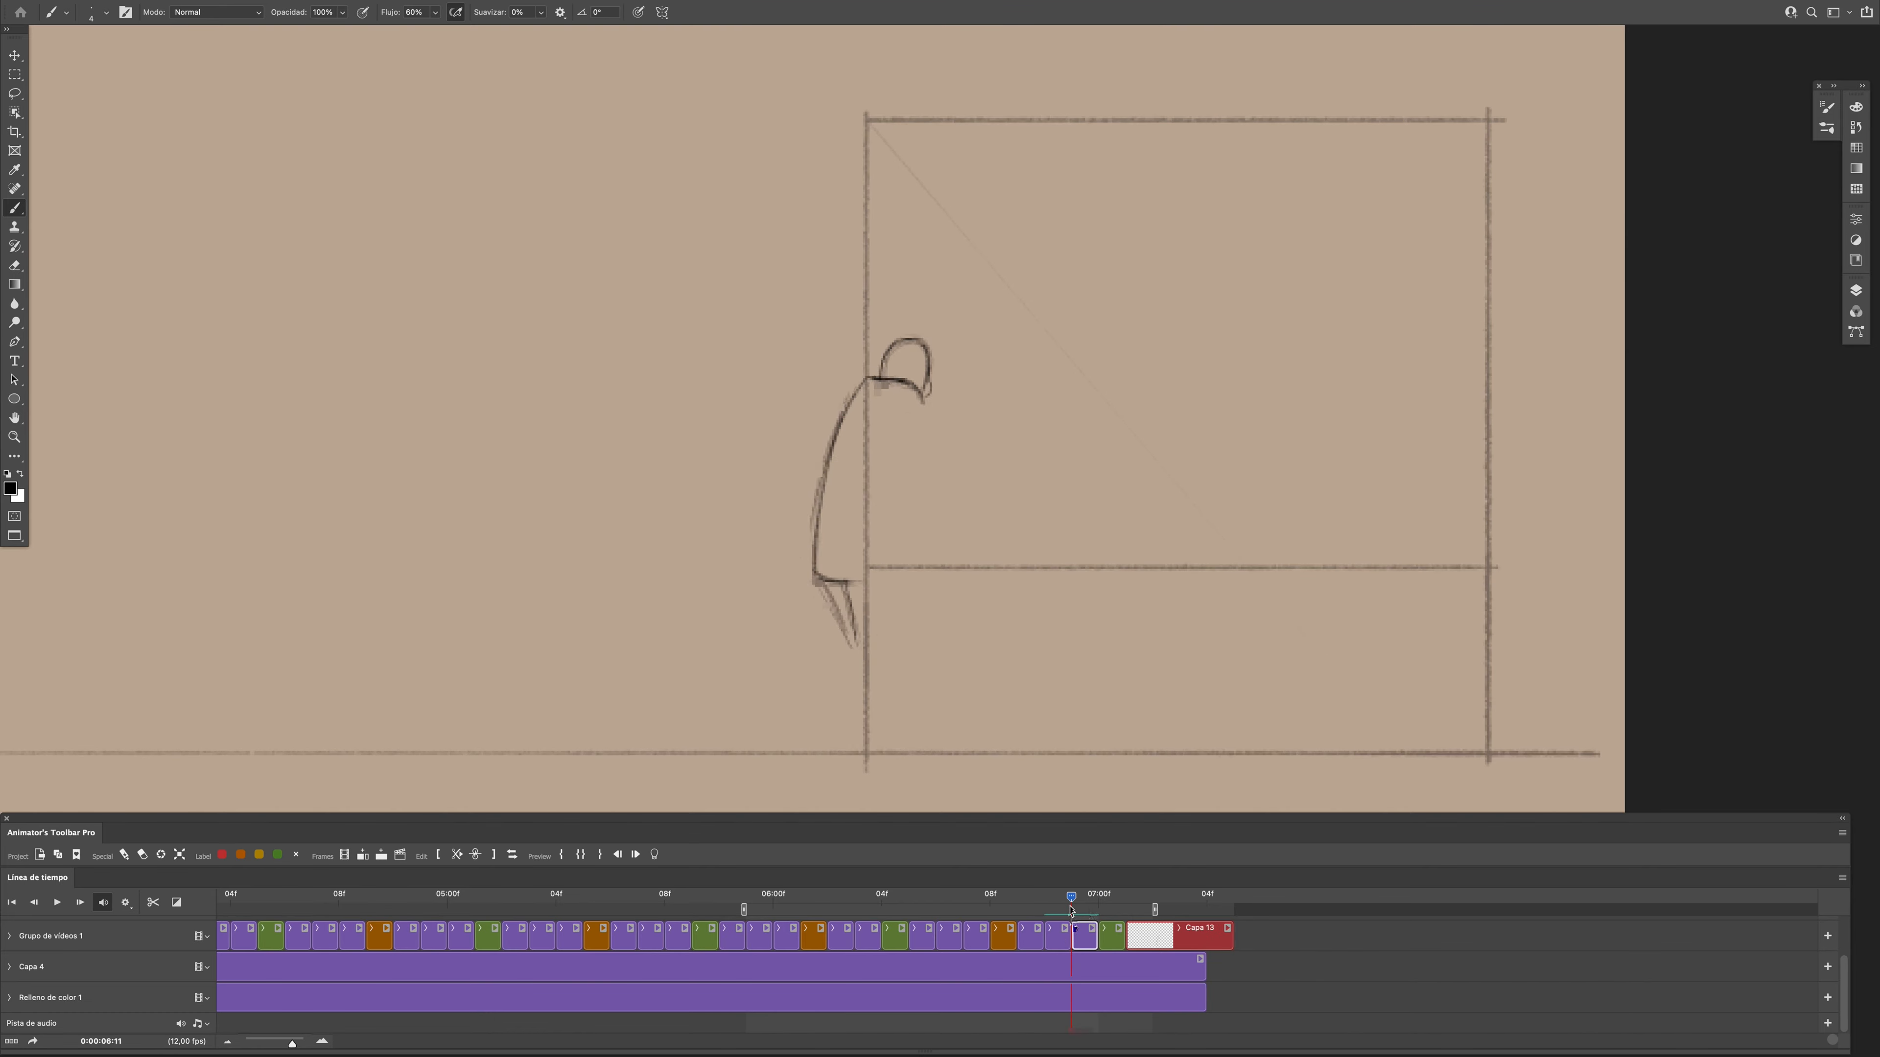
mouse_move(1074, 902)
left_mouse_down()
mouse_move(1098, 906)
mouse_move(1073, 904)
left_mouse_up()
left_click_drag(894, 435, 868, 579)
mouse_move(1074, 900)
left_mouse_down()
mouse_move(1056, 908)
mouse_move(1080, 915)
left_mouse_up()
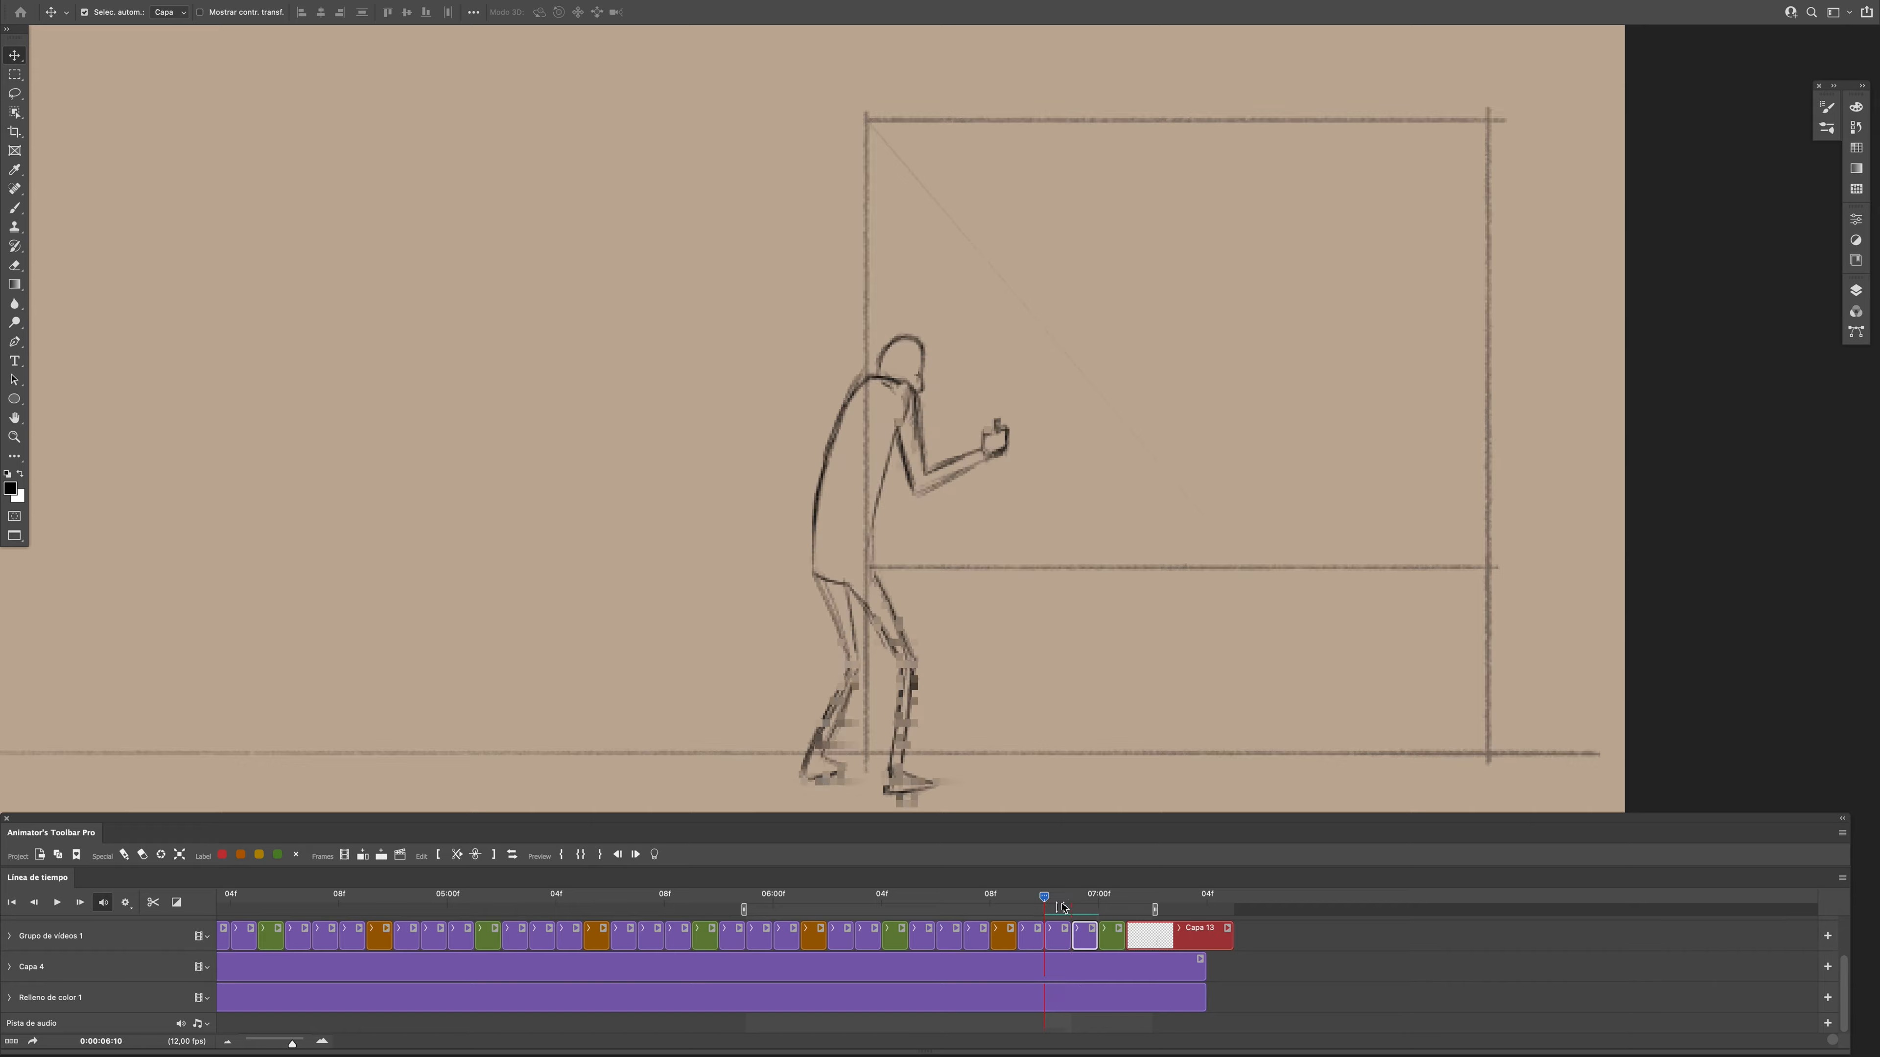
- Play back the lean-in with the drawing at 0:00:06:11 to examine its motion
key("space")
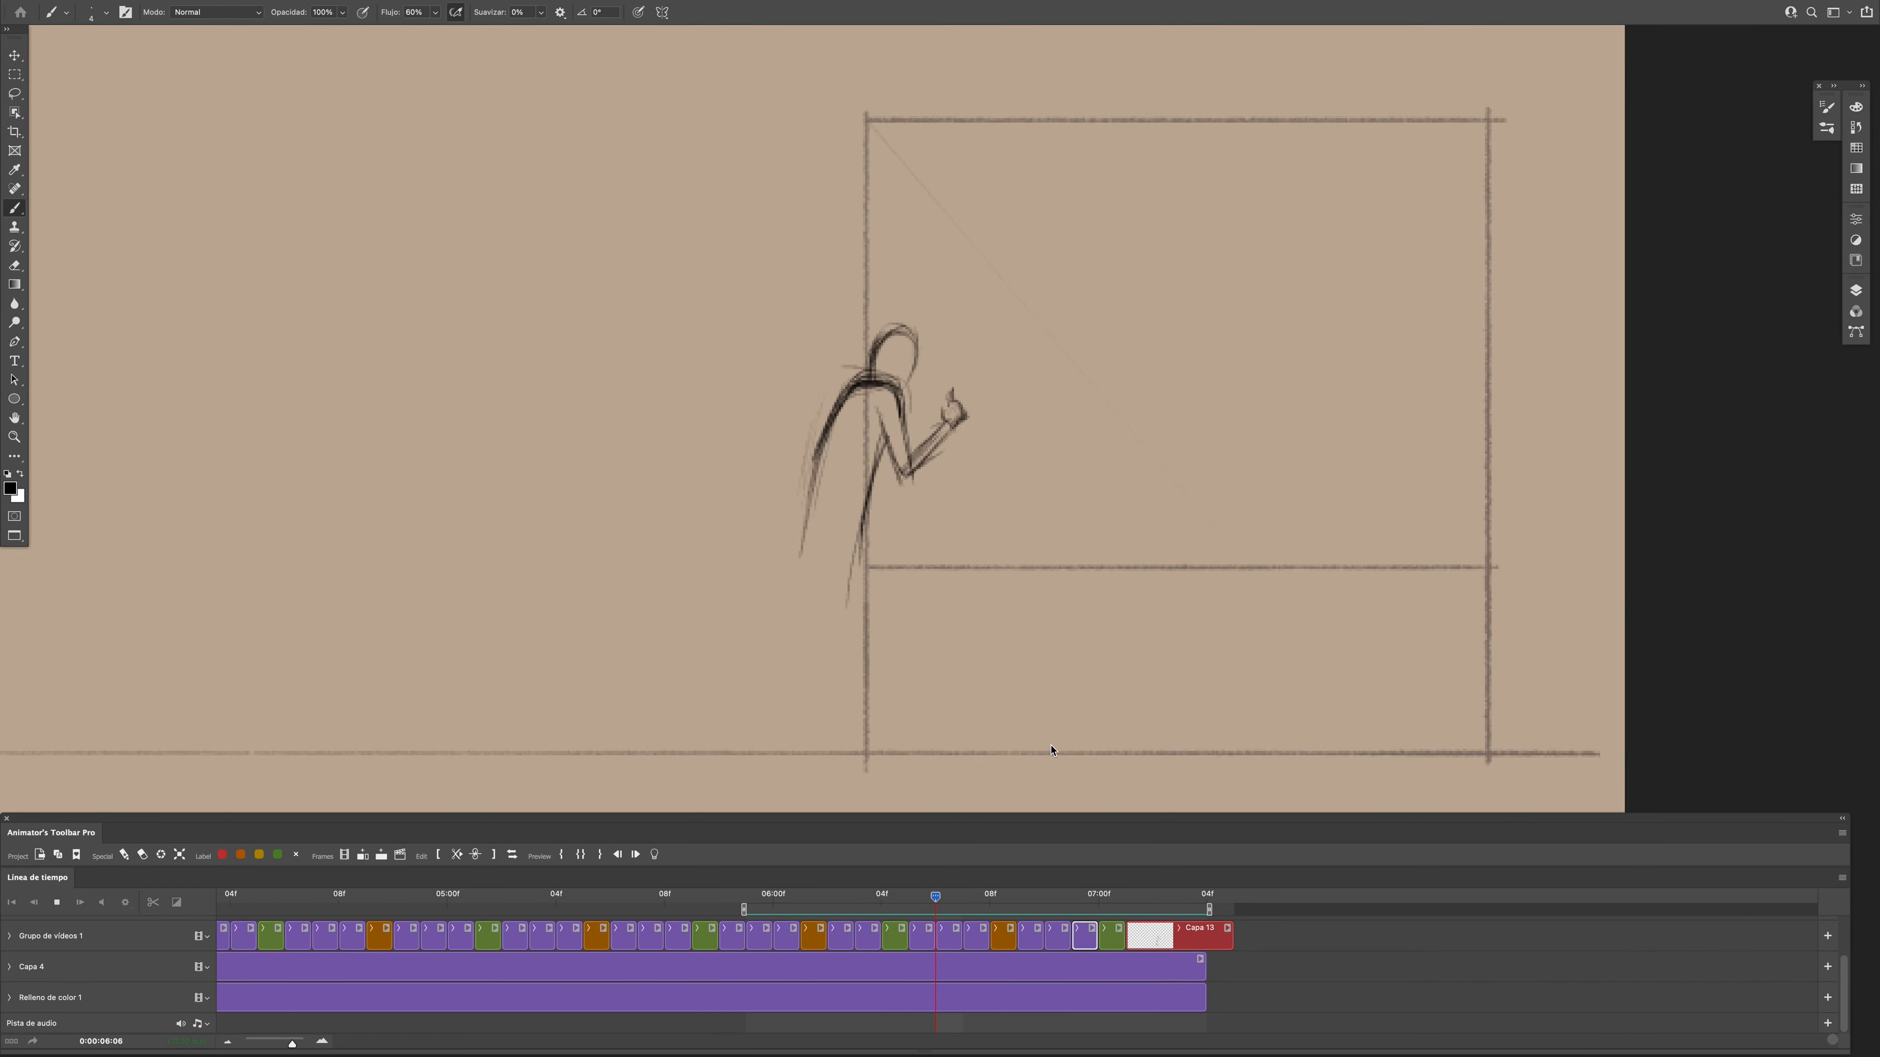
key("space")
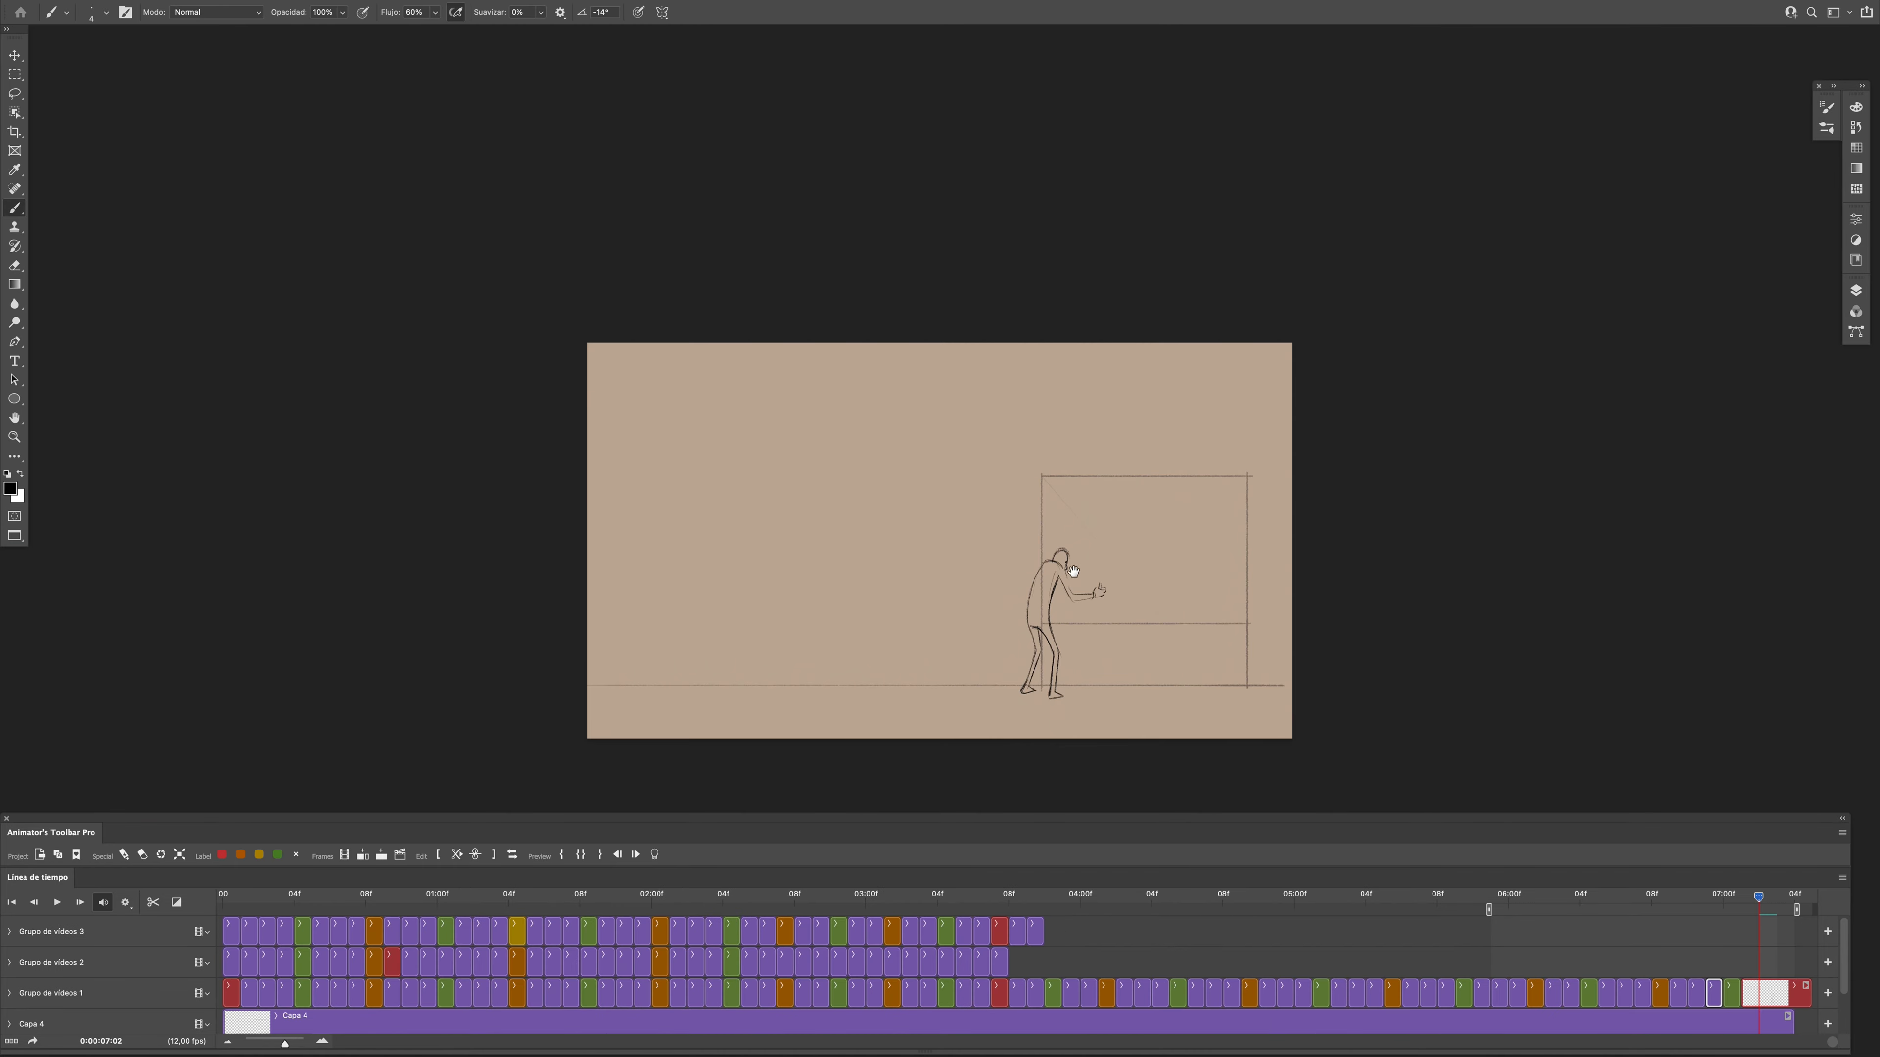
left_click_drag(1039, 616, 1044, 645)
left_click_drag(980, 897, 672, 897)
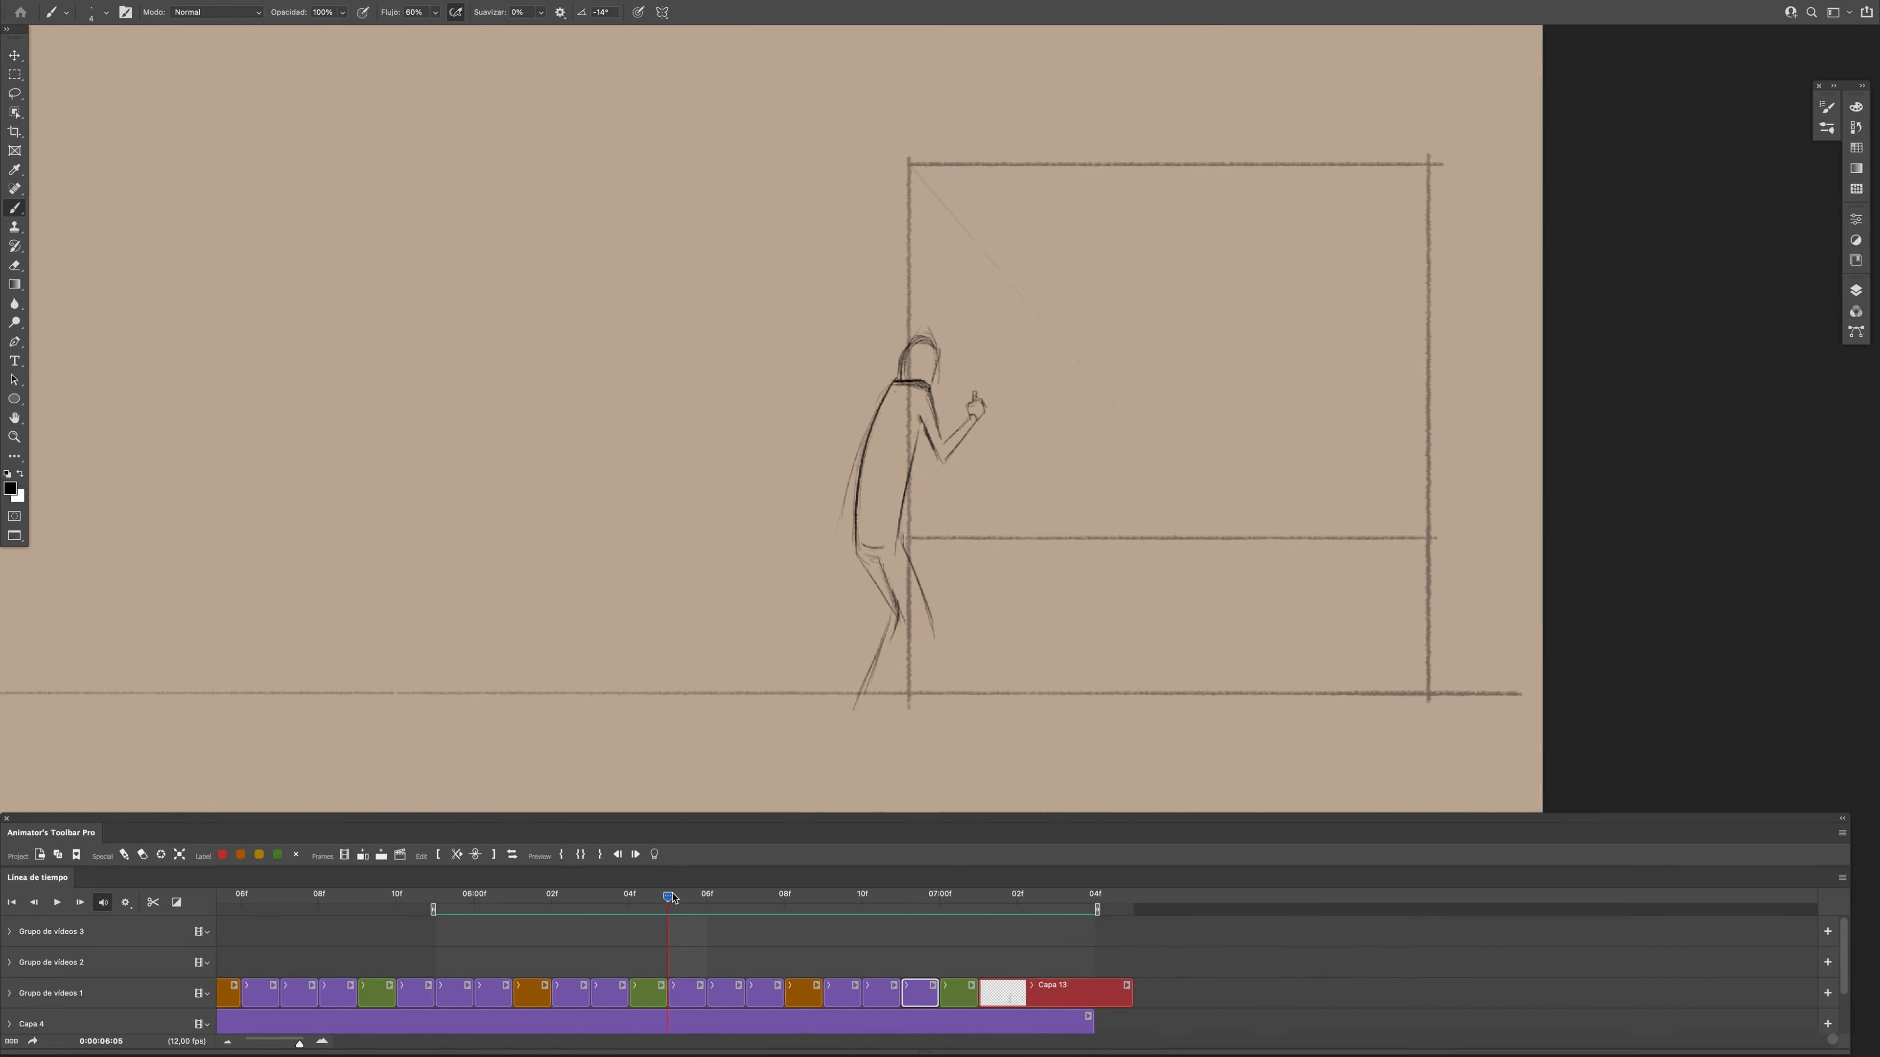
key("space")
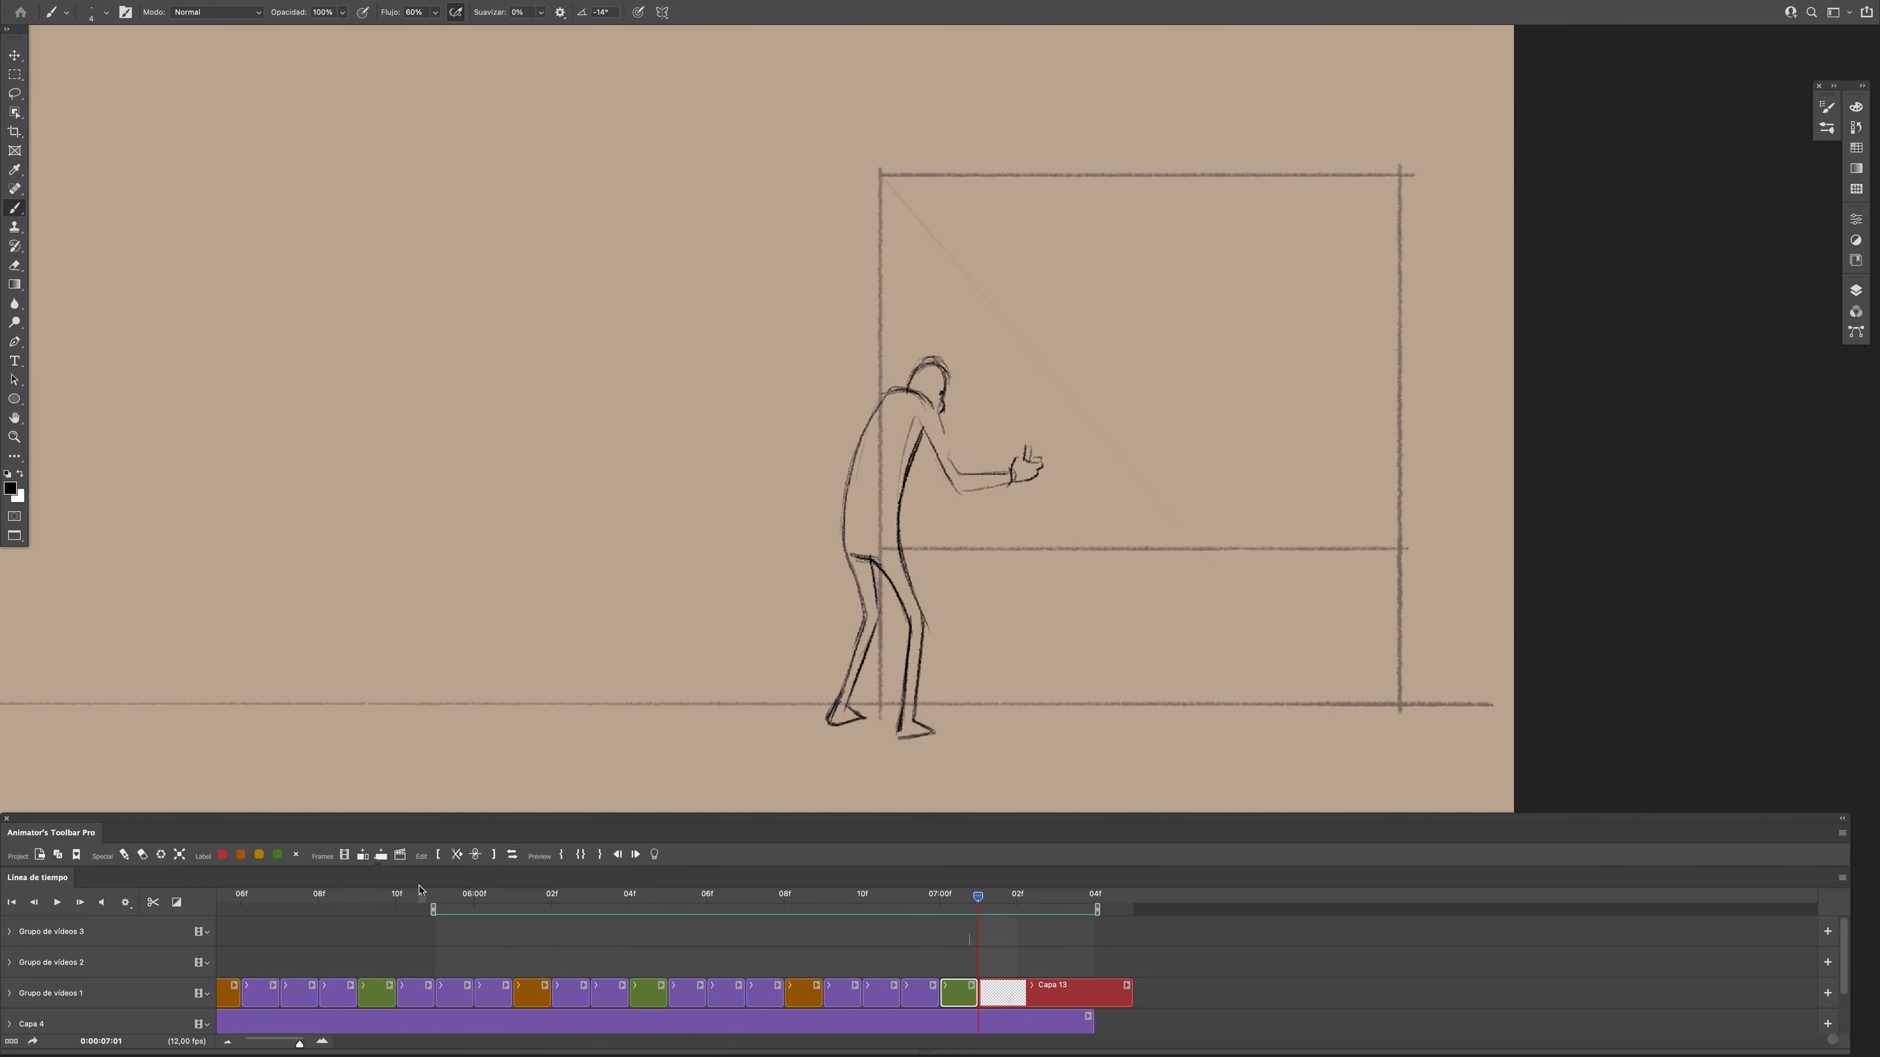
- Insert a blank frame at 0:00:07:01 and sketch the shoulder line and the front of the upper arm
left_click(380, 856)
mouse_move(978, 897)
left_mouse_down()
mouse_move(1054, 897)
mouse_move(978, 898)
left_mouse_up()
scroll(925, 415, "up", 2)
left_click_drag(793, 350, 850, 375)
left_click_drag(807, 348, 867, 359)
left_click_drag(979, 897, 1017, 899)
left_click_drag(1018, 899, 978, 899)
mouse_move(808, 347)
left_mouse_down()
mouse_move(862, 379)
mouse_move(878, 425)
left_mouse_up()
mouse_move(978, 899)
left_mouse_down()
mouse_move(1004, 905)
mouse_move(980, 920)
left_mouse_up()
left_click_drag(861, 357, 879, 424)
key("e")
key("b")
- Sketch the upper back and the front edge of the torso at frame 0:00:07:01, erasing stray strokes
mouse_move(978, 898)
left_mouse_down()
mouse_move(1018, 899)
mouse_move(979, 899)
left_mouse_up()
mouse_move(807, 351)
left_mouse_down()
mouse_move(757, 486)
mouse_move(786, 398)
left_mouse_up()
key("e")
key("b")
key("e")
key("b")
left_click_drag(1057, 909, 1097, 909)
key("e")
key("b")
left_click_drag(842, 401, 805, 514)
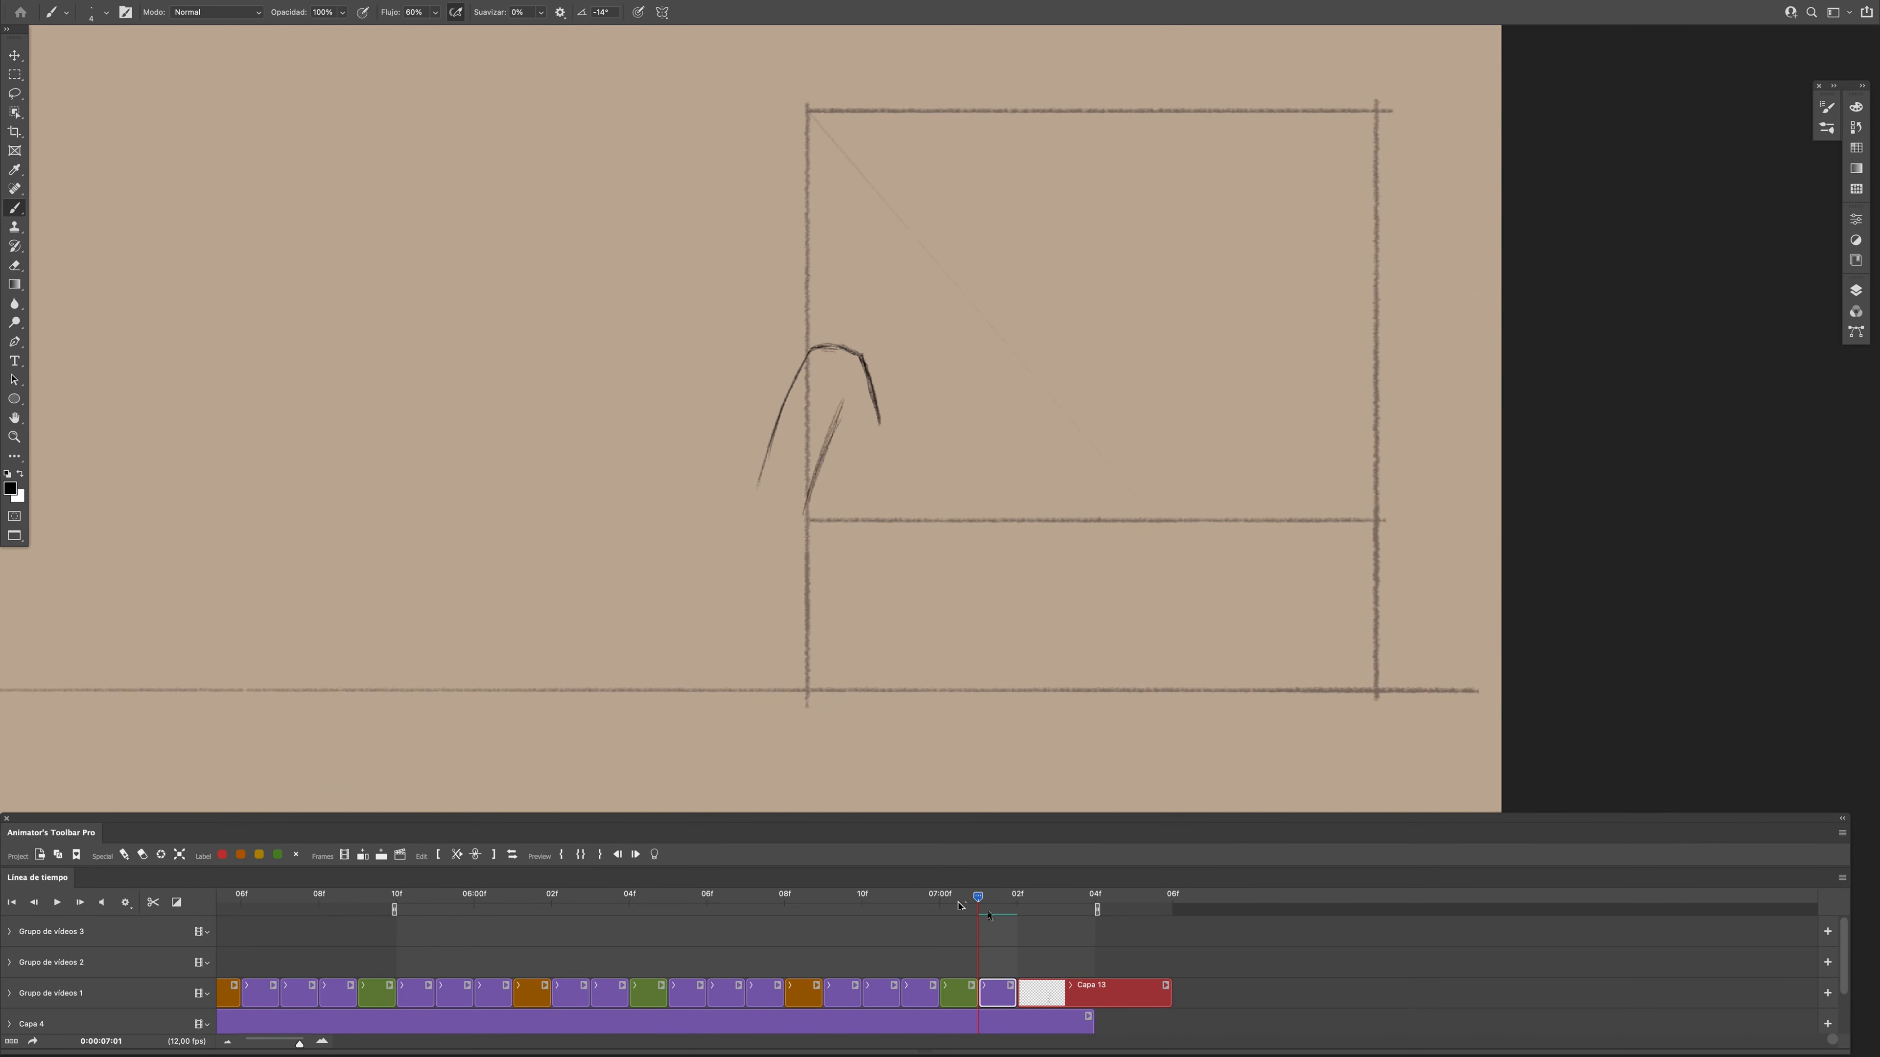
- Complete the lower back, waistline and start of the rear thigh at frame 0:00:07:01
left_click_drag(770, 453, 765, 524)
mouse_move(979, 897)
left_mouse_down()
mouse_move(1018, 899)
mouse_move(940, 899)
mouse_move(979, 899)
left_mouse_up()
left_click_drag(768, 526, 797, 530)
key("e")
key("b")
left_click_drag(978, 899, 1007, 920)
left_click(978, 899)
left_click_drag(794, 532, 801, 575)
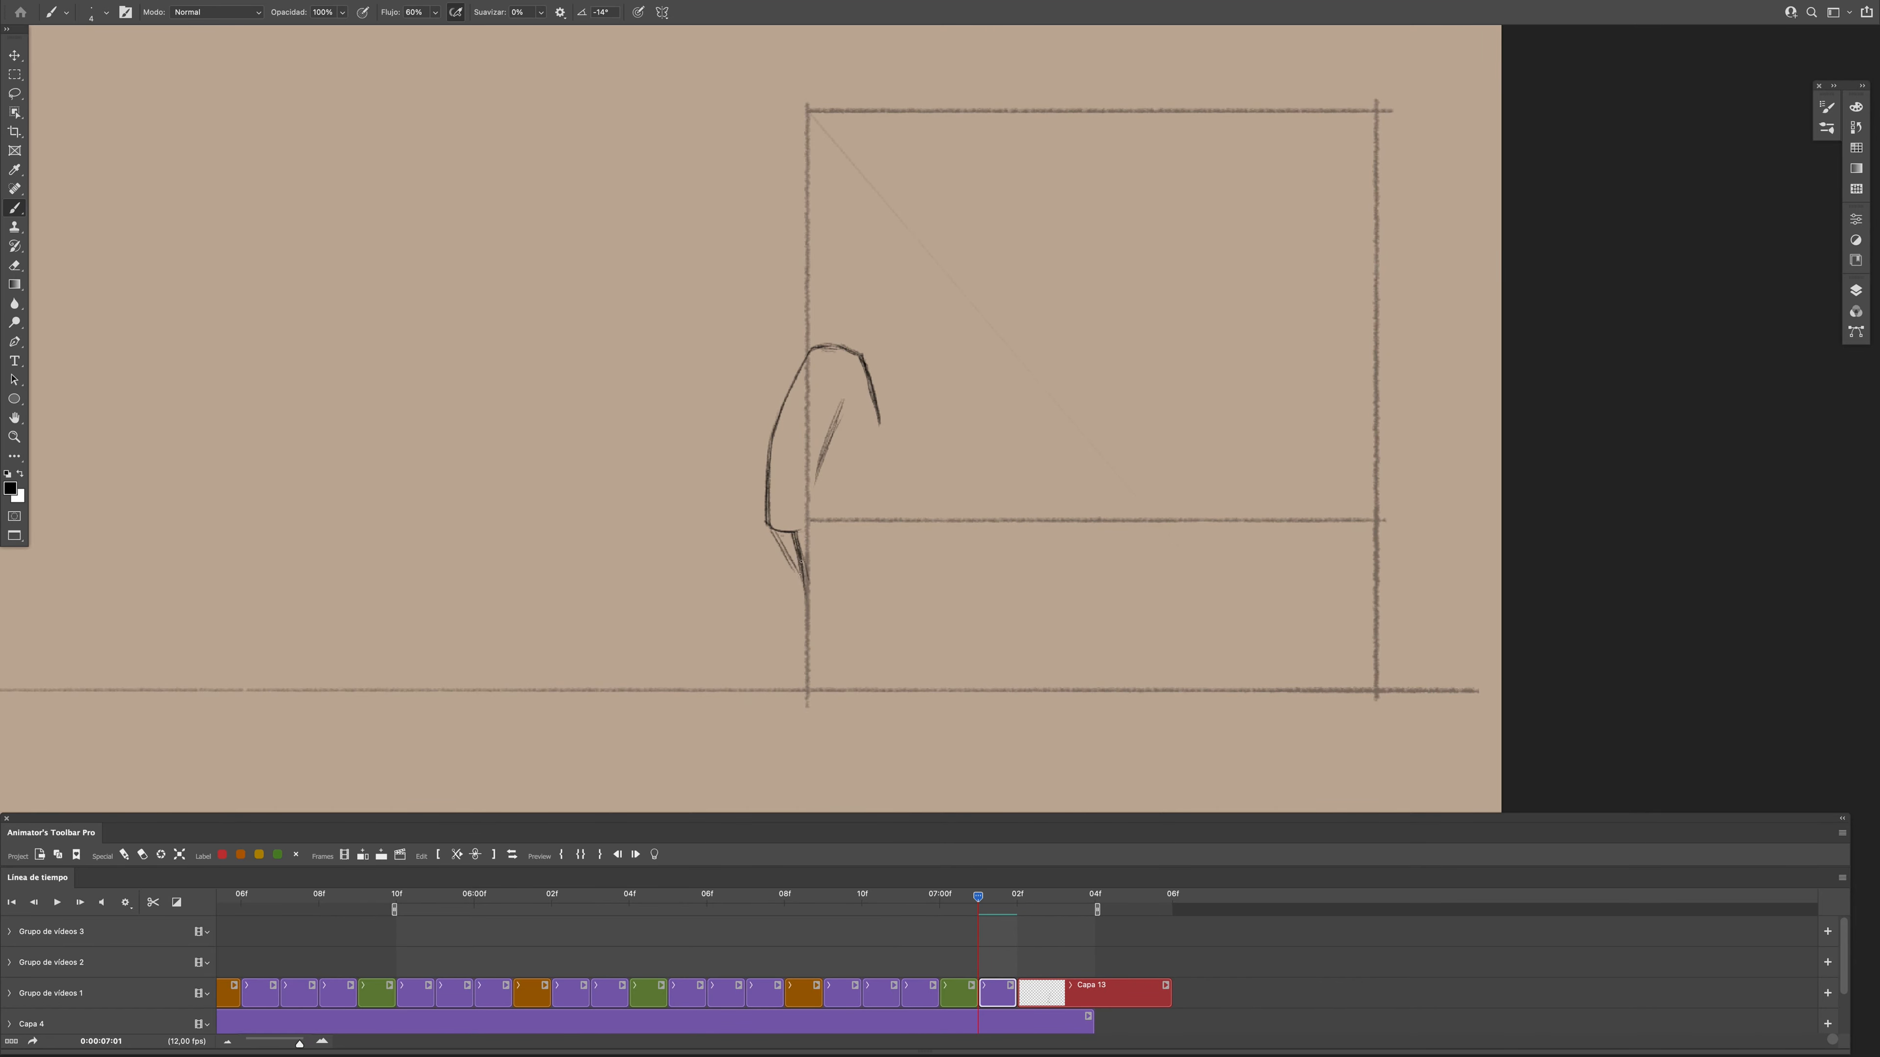
- Draw the rear leg and foot at frame 0:00:07:01, comparing them with the previous pose
left_click_drag(963, 930, 978, 925)
left_click_drag(771, 531, 792, 598)
left_click_drag(804, 600, 769, 698)
mouse_move(979, 897)
left_mouse_down()
mouse_move(940, 916)
mouse_move(978, 919)
left_mouse_up()
left_click_drag(752, 709, 779, 712)
left_click_drag(777, 698, 785, 711)
left_click_drag(772, 689, 788, 707)
left_click_drag(978, 897, 941, 899)
left_click_drag(941, 898, 983, 900)
left_click_drag(774, 710, 791, 705)
left_click_drag(979, 897, 940, 898)
left_click_drag(940, 898, 978, 899)
- Rough in the front thigh down to the knee at frame 0:00:07:01
left_click_drag(795, 532, 807, 531)
left_click_drag(827, 521, 848, 575)
left_click_drag(806, 533, 845, 602)
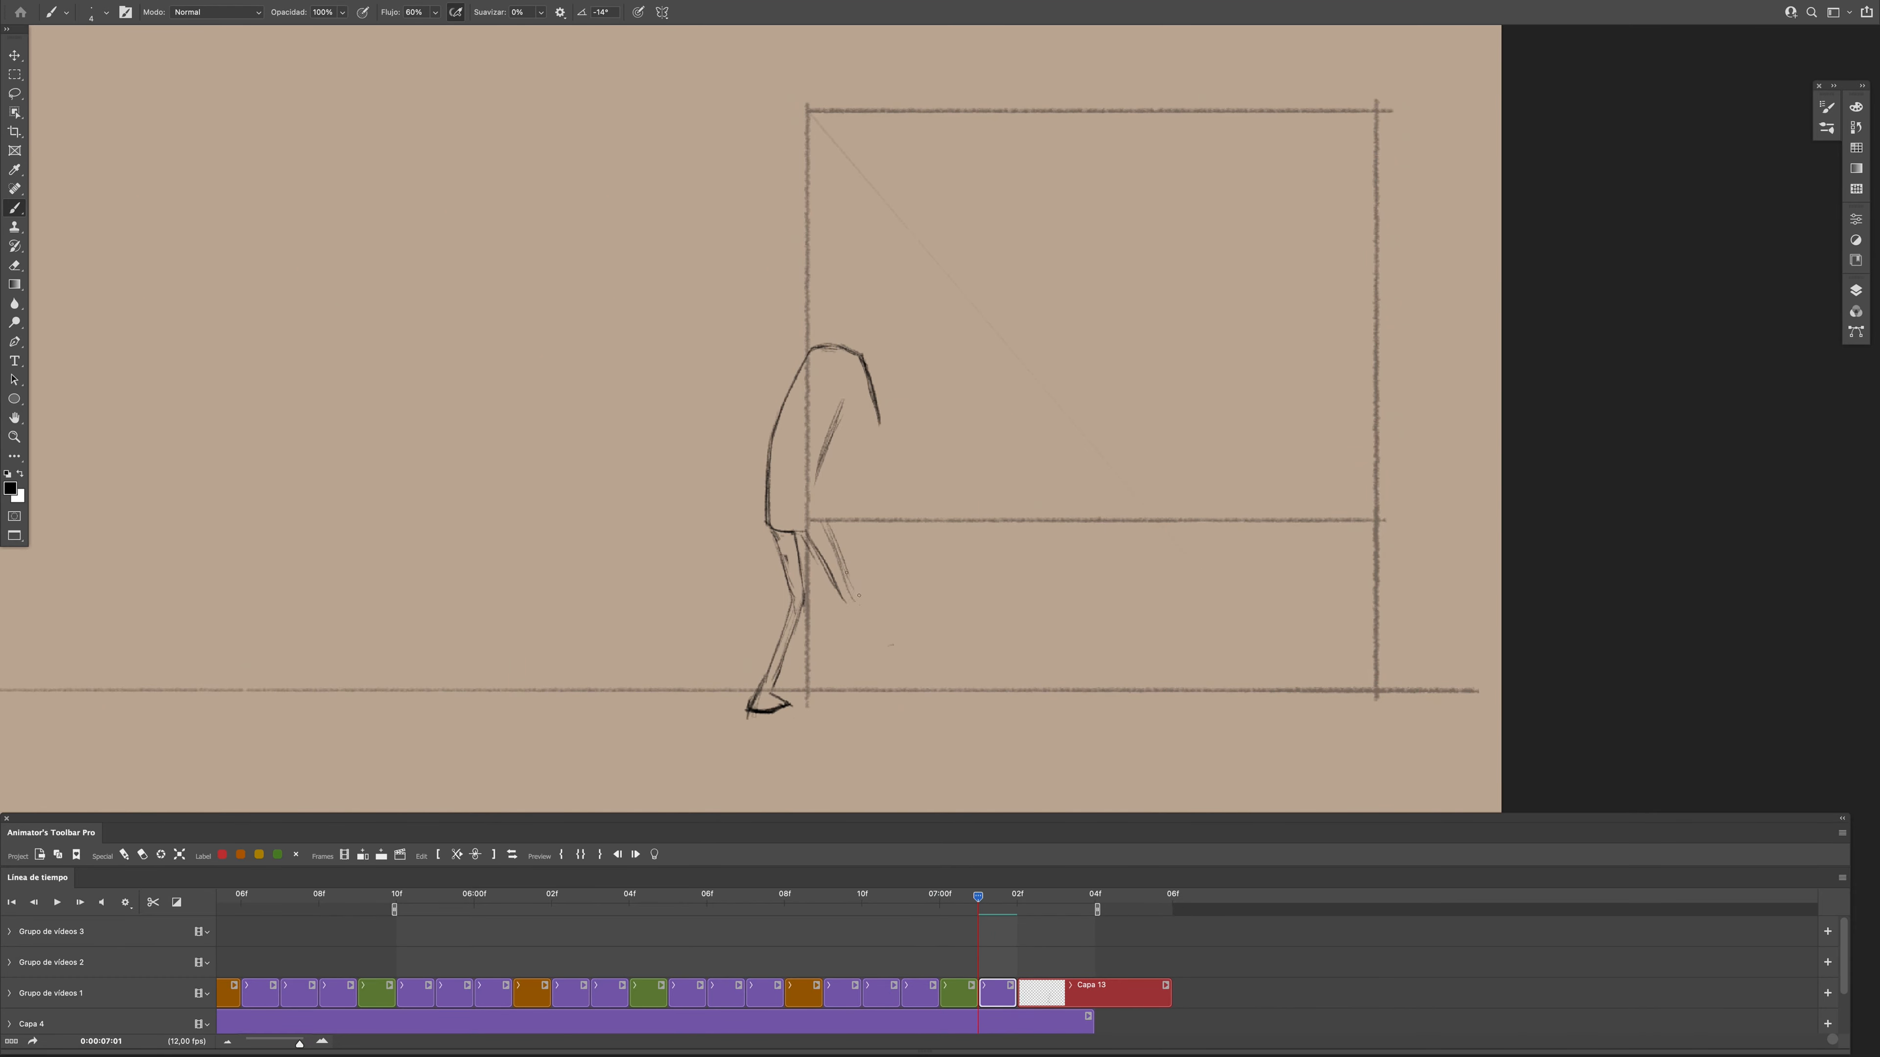
left_click_drag(828, 523, 858, 604)
mouse_move(979, 898)
left_mouse_down()
mouse_move(941, 899)
mouse_move(979, 898)
left_mouse_up()
- Draw the front foot at frame 0:00:07:01, erasing and redrawing its sole to match the adjacent poses
left_click_drag(822, 721, 864, 717)
left_click_drag(836, 730, 885, 721)
mouse_move(978, 897)
left_mouse_down()
mouse_move(941, 898)
mouse_move(978, 899)
left_mouse_up()
mouse_move(978, 899)
left_mouse_down()
mouse_move(941, 899)
mouse_move(979, 899)
left_mouse_up()
key("e")
left_click_drag(881, 721, 836, 721)
key("b")
left_click_drag(823, 725, 871, 716)
mouse_move(979, 898)
left_mouse_down()
mouse_move(1017, 899)
mouse_move(979, 899)
left_mouse_up()
key("e")
key("b")
left_click_drag(843, 711, 871, 721)
- Draw the hand at the end of the bent arm at frame 0:00:07:01, checking it against the next frame
left_click_drag(979, 897, 1017, 899)
left_click_drag(1017, 899, 978, 899)
left_click_drag(978, 897, 1017, 899)
left_click(989, 907)
left_click_drag(947, 417, 953, 438)
key("e")
key("b")
mouse_move(978, 897)
left_mouse_down()
mouse_move(1016, 899)
mouse_move(988, 939)
left_mouse_up()
left_click_drag(944, 409, 952, 432)
left_click_drag(943, 416, 949, 434)
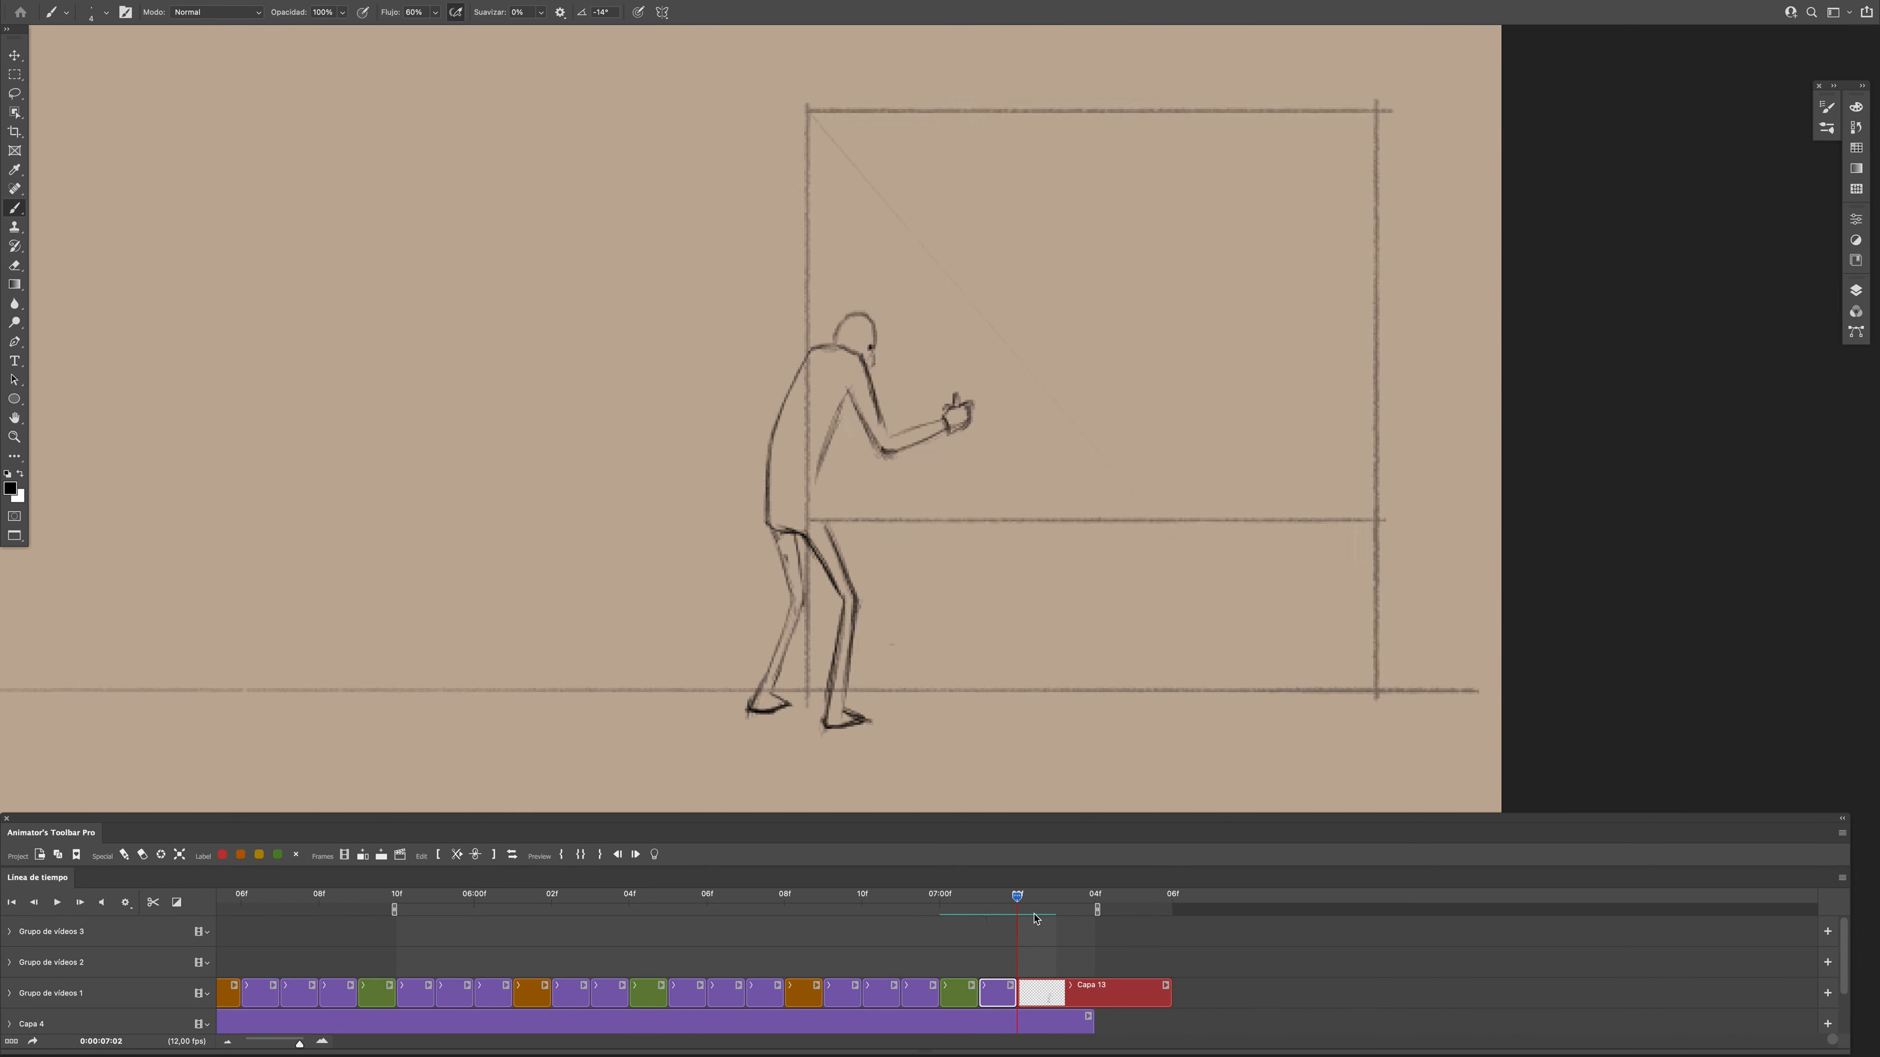
- Play back the lean-in section with the drawing at 0:00:07:01 to review the movement
key("space")
key("space")
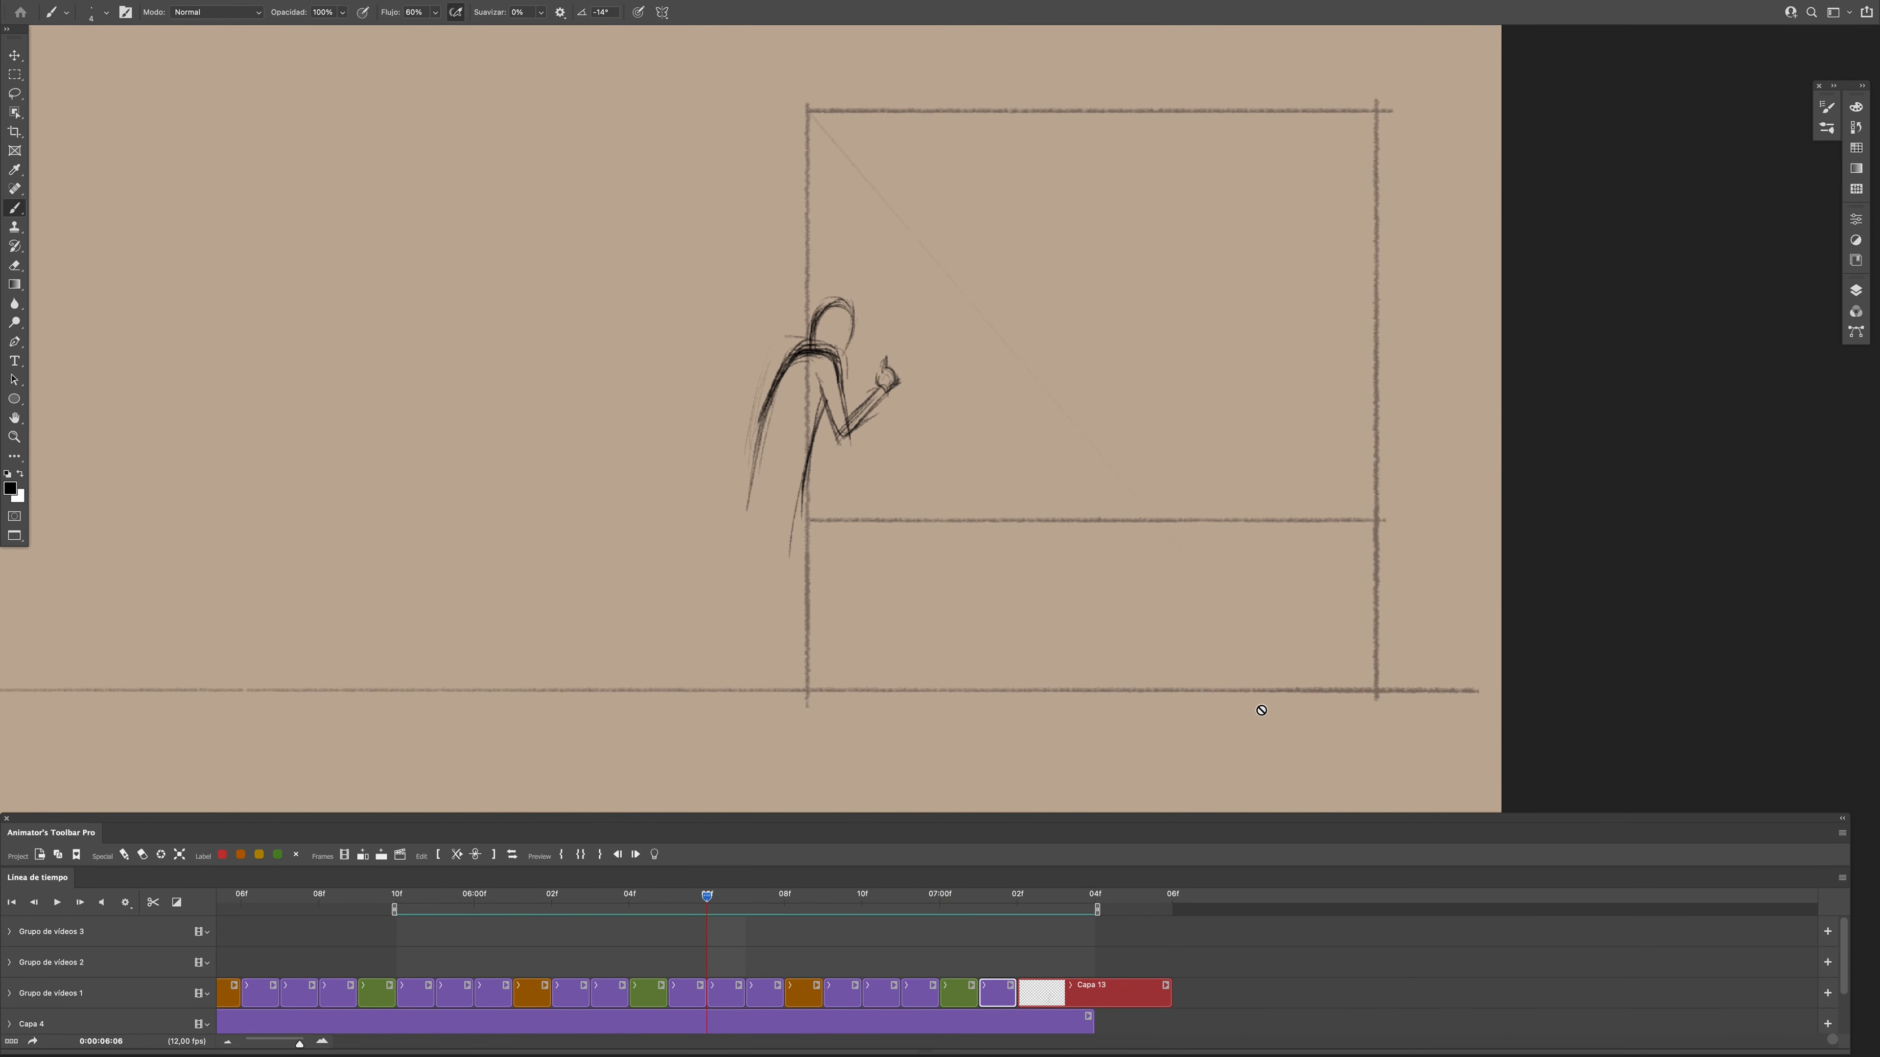
key("space")
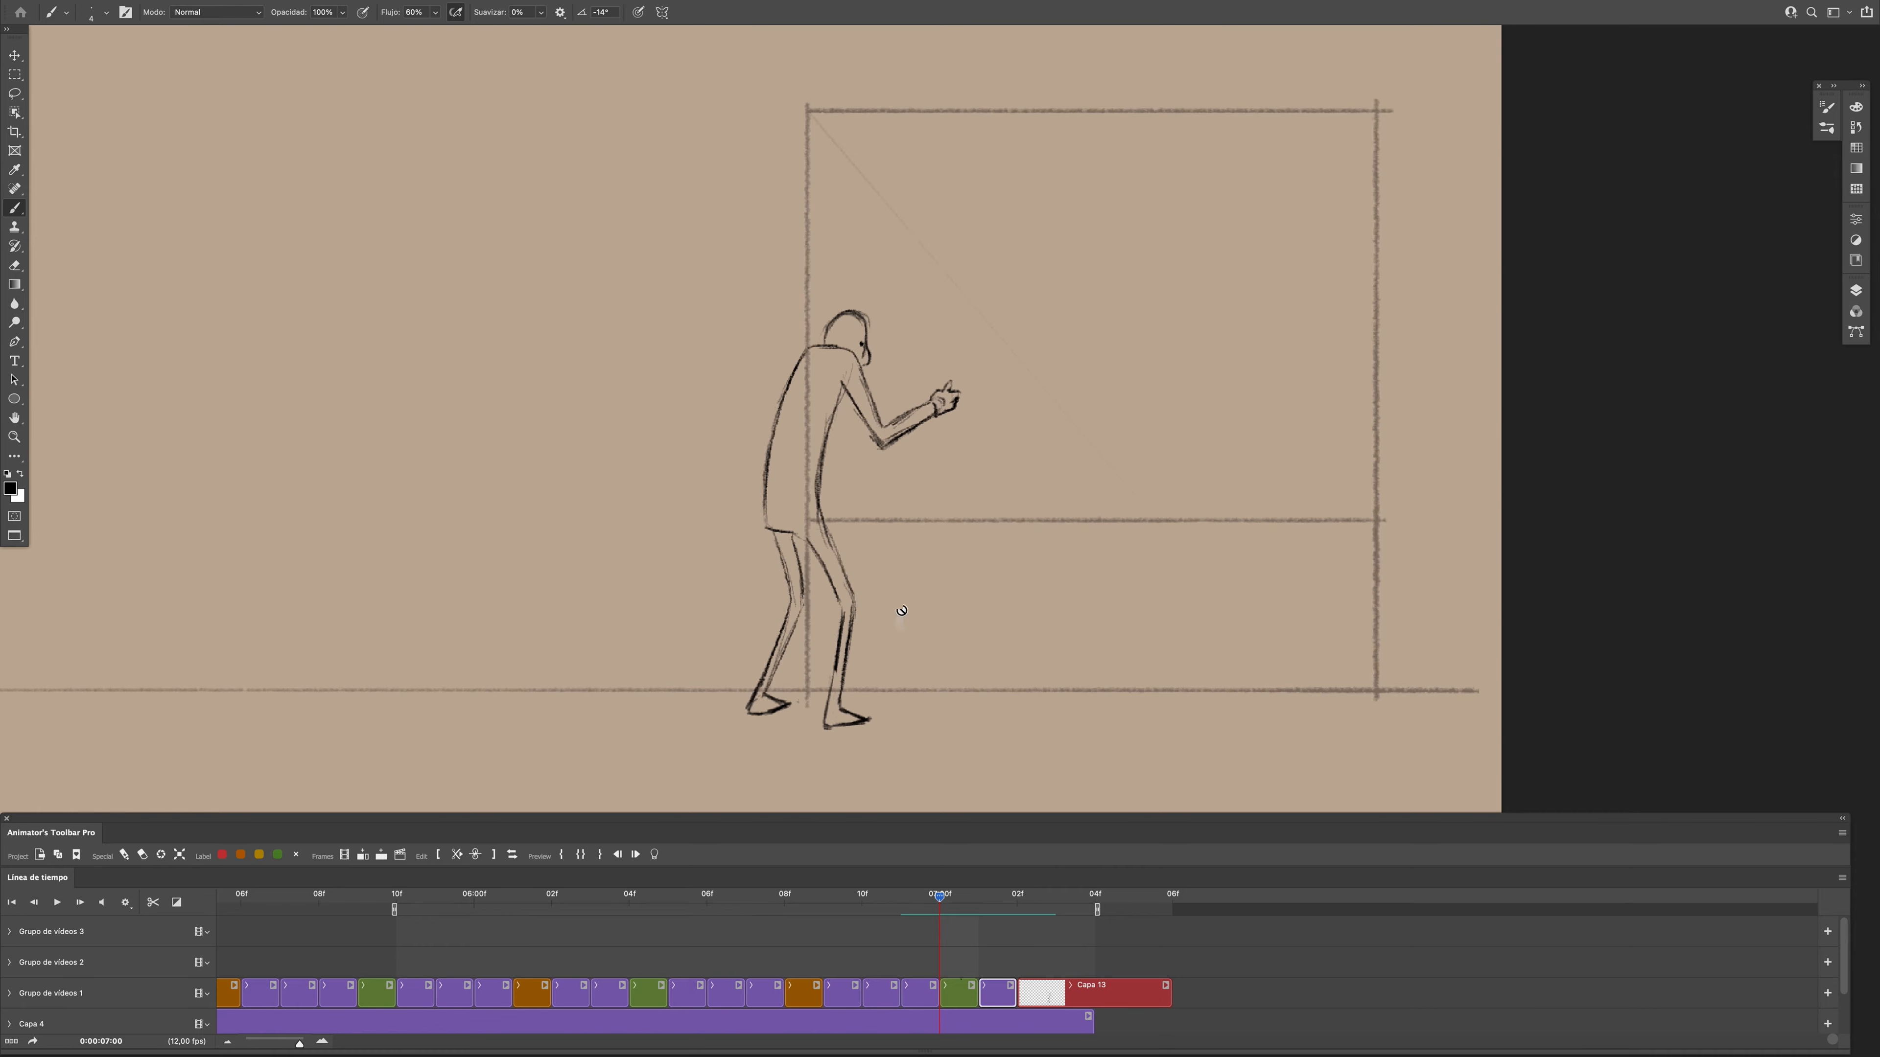
- Insert a blank frame at 0:00:07:01 and rough in the figure's torso, matching the adjacent poses
key("space")
left_click(363, 854)
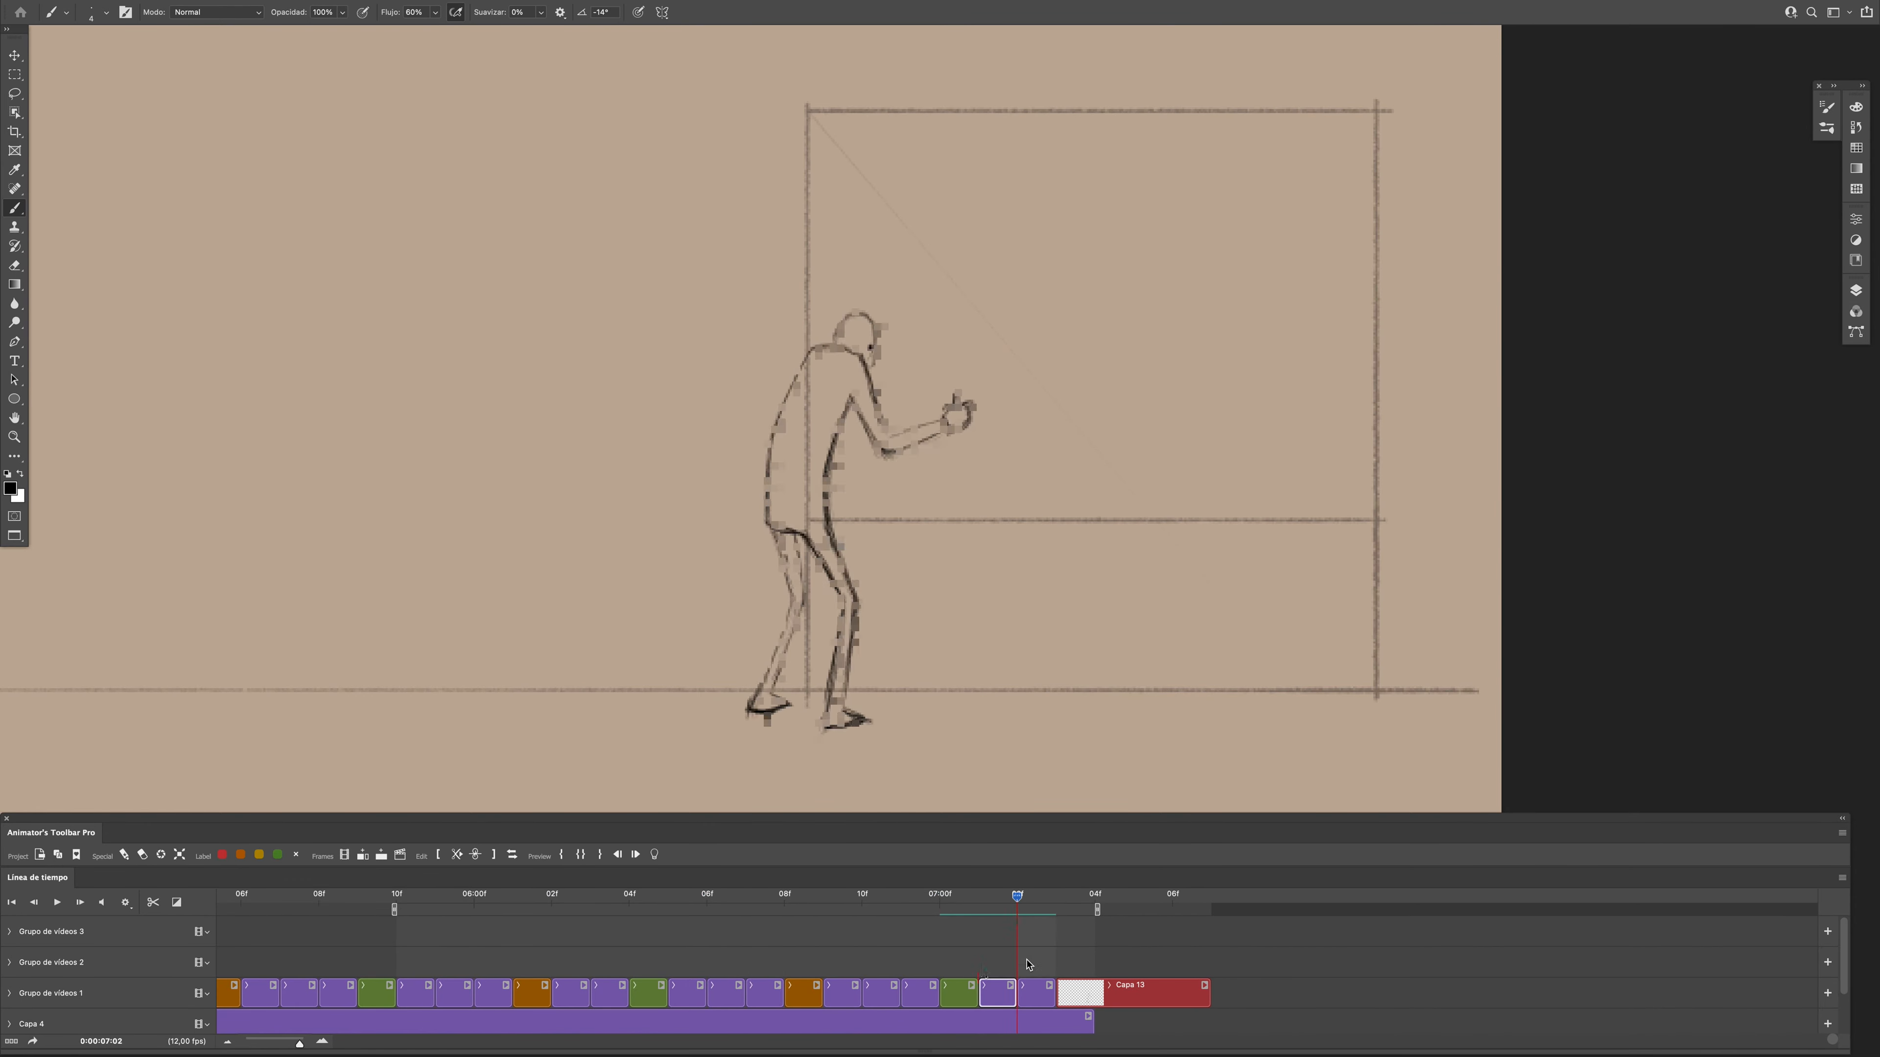
mouse_move(959, 918)
left_mouse_down()
mouse_move(1054, 918)
mouse_move(980, 918)
left_mouse_up()
left_click(1034, 995)
key("e")
key("b")
left_click(996, 994)
mouse_move(847, 402)
left_mouse_down()
mouse_move(821, 547)
mouse_move(818, 507)
mouse_move(822, 546)
mouse_move(818, 524)
left_mouse_up()
- Draw the upper arm at frame 0:00:07:01, erasing and redrawing its outer line to follow the adjacent frames
key("e")
key("b")
key("e")
key("b")
left_click_drag(869, 364, 893, 459)
left_click_drag(962, 918, 985, 919)
key("e")
left_click_drag(872, 363, 892, 460)
key("b")
left_click_drag(862, 360, 880, 436)
- Draw the hand at the end of the forearm at frame 0:00:07:01, erasing and correcting its outline
left_click_drag(979, 920, 973, 937)
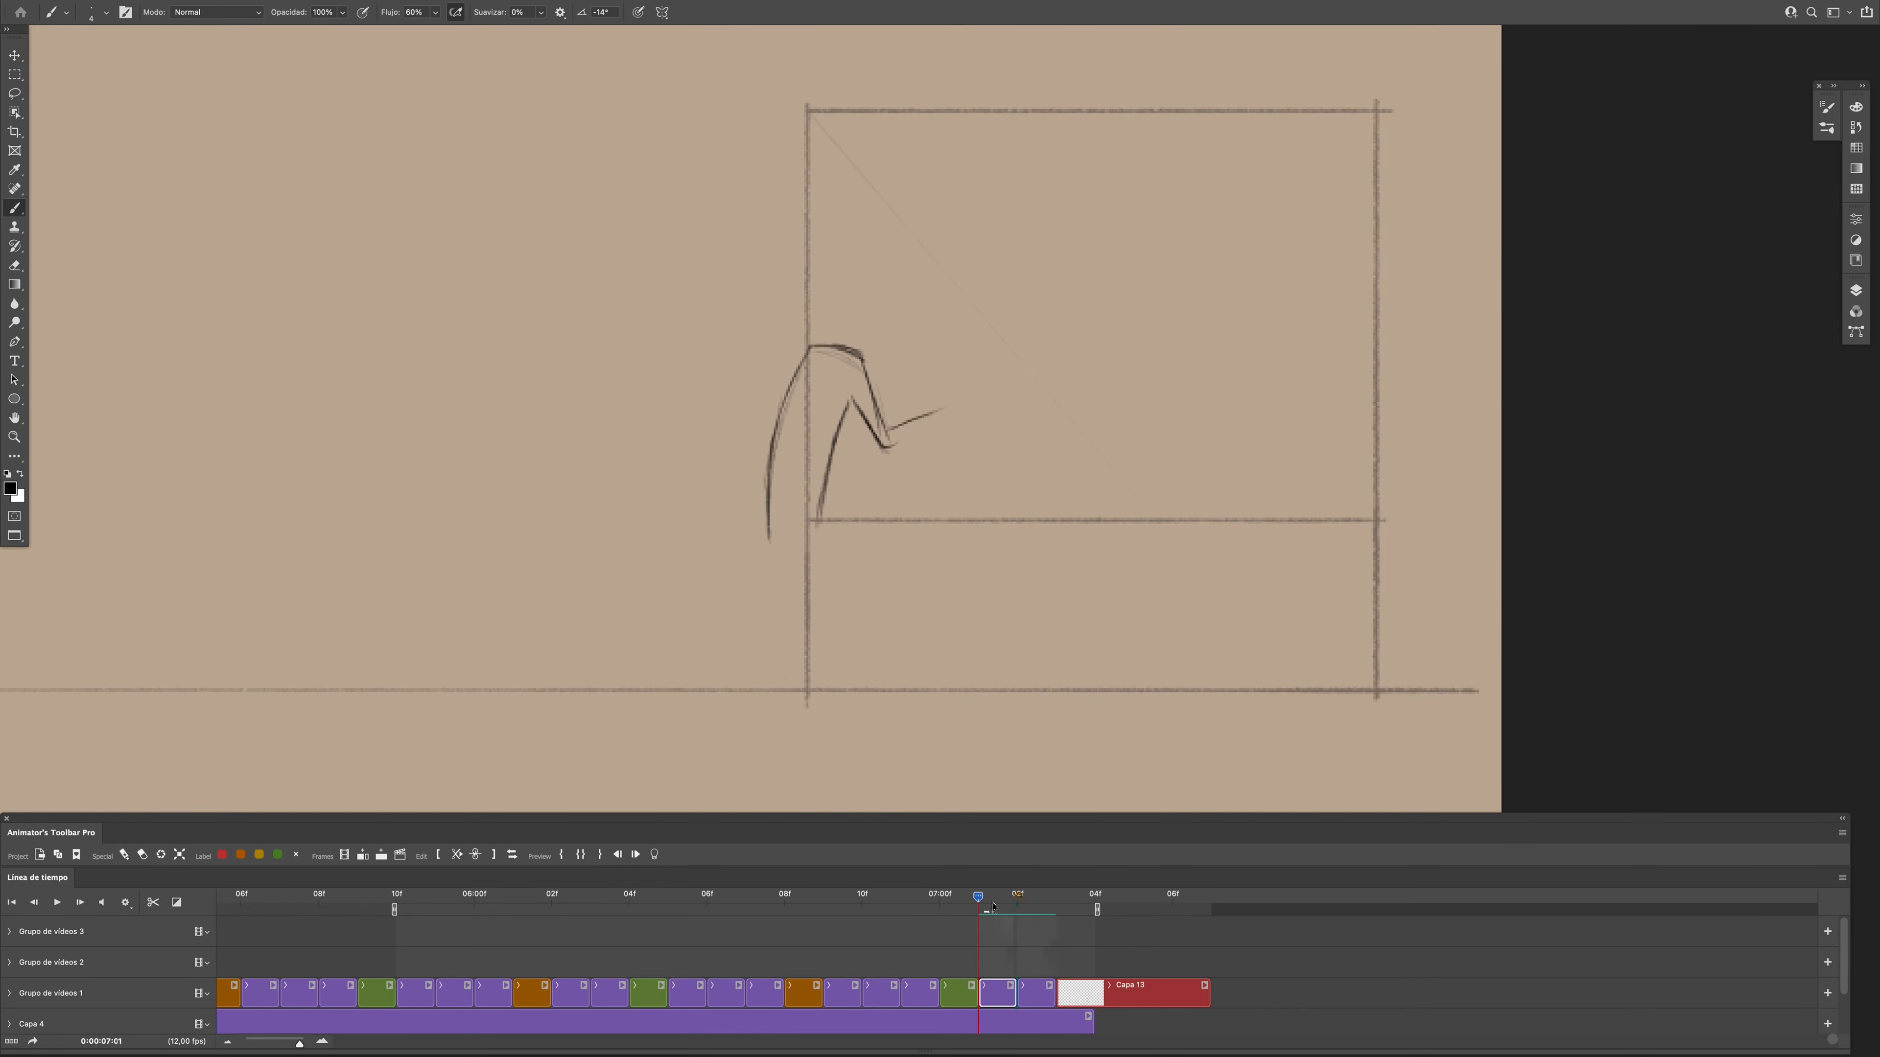
key("e")
left_click_drag(947, 404, 949, 419)
key("b")
left_click_drag(942, 406, 944, 420)
mouse_move(979, 918)
left_mouse_down()
mouse_move(959, 919)
mouse_move(980, 918)
left_mouse_up()
left_click_drag(944, 403, 963, 417)
- Extend the work area to 0:00:07:06 and lengthen the Capa 4 and Relleno de color 1 clips to 0:00:07:07
left_click_drag(982, 918, 1172, 909)
scroll(1094, 992, "down", 2)
left_click_drag(1093, 992, 1210, 993)
left_click_drag(1093, 1024, 1210, 1024)
- Draw the head and face profile at frame 0:00:07:01, erasing and redrawing the front of the face
left_click_drag(1017, 909, 1018, 911)
key("x")
left_click_drag(831, 344, 877, 324)
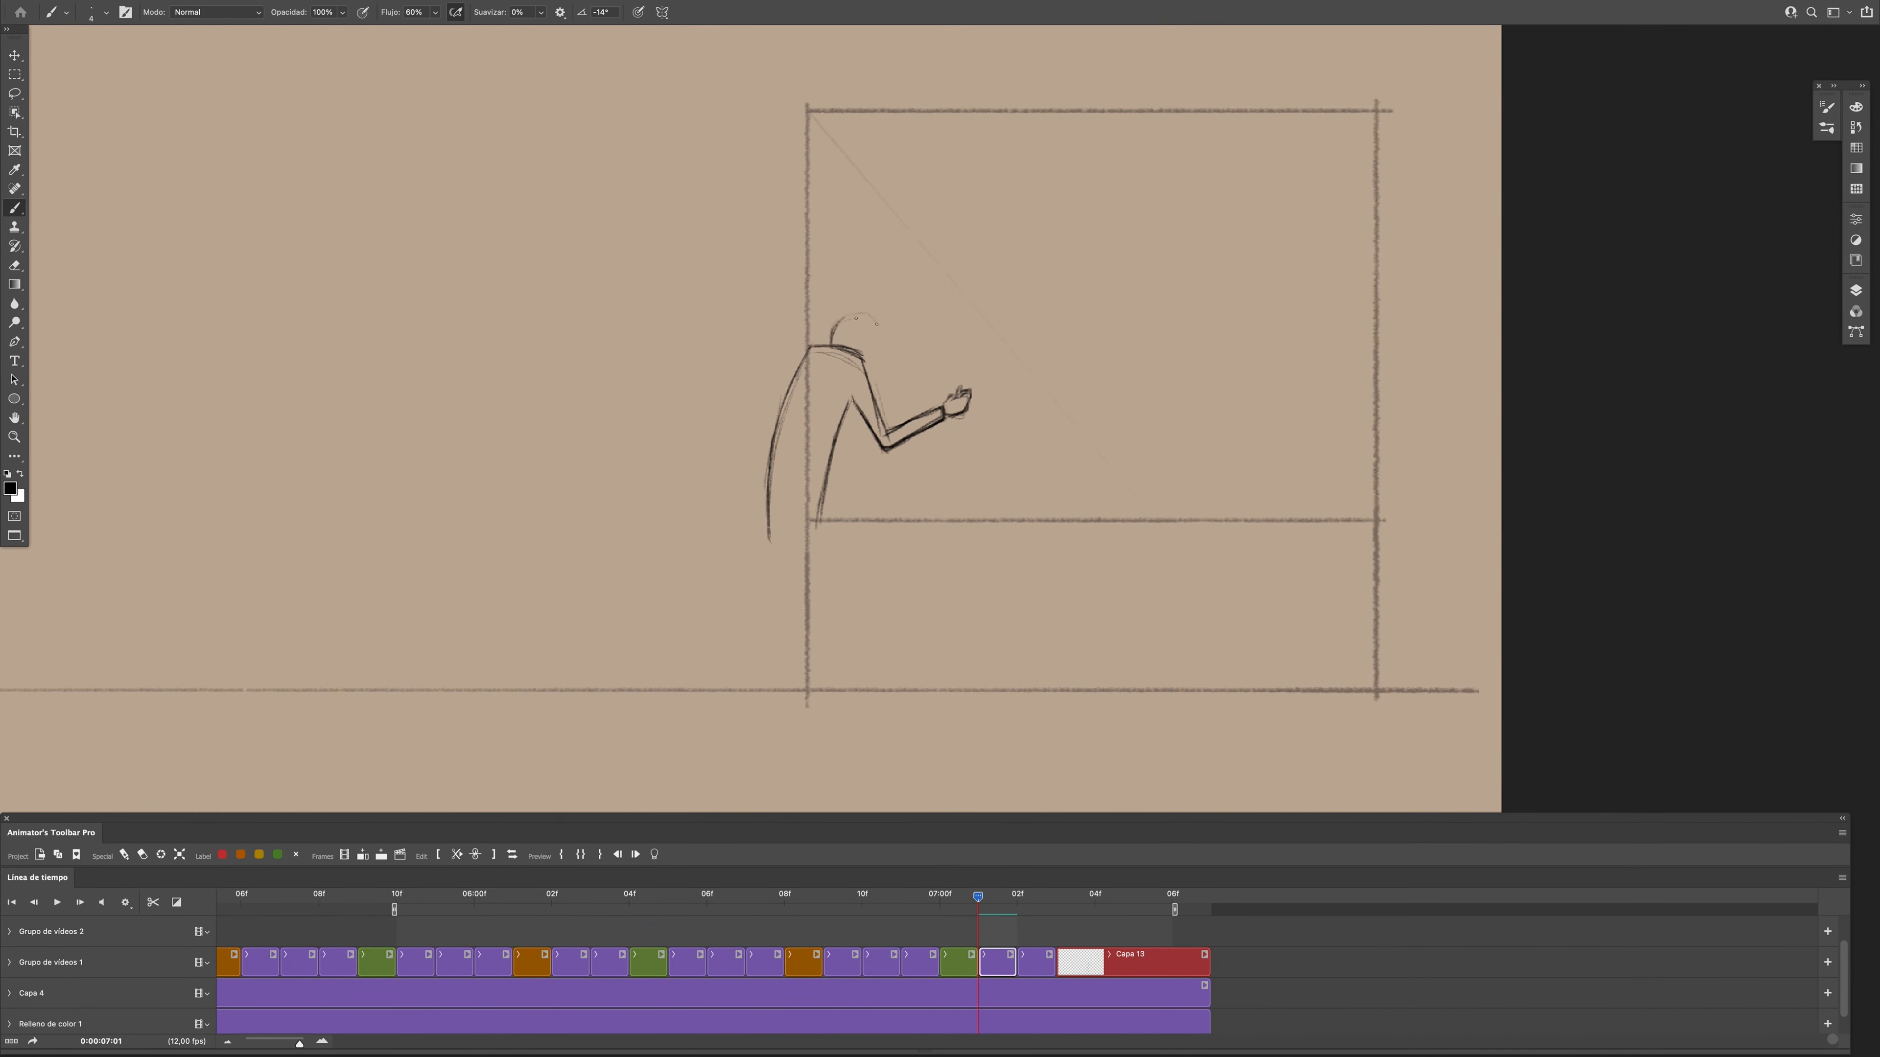
left_click_drag(992, 918, 1025, 918)
mouse_move(1025, 918)
left_mouse_down()
mouse_move(957, 916)
mouse_move(982, 918)
left_mouse_up()
key("e")
left_click_drag(877, 322, 874, 366)
key("b")
left_click_drag(870, 316, 866, 369)
- Add a new frame at 0:00:07:03 and rough in the shoulders and back, undoing and redrawing stray strokes
left_click_drag(988, 917, 1036, 914)
left_click_drag(757, 711, 774, 711)
key("F3")
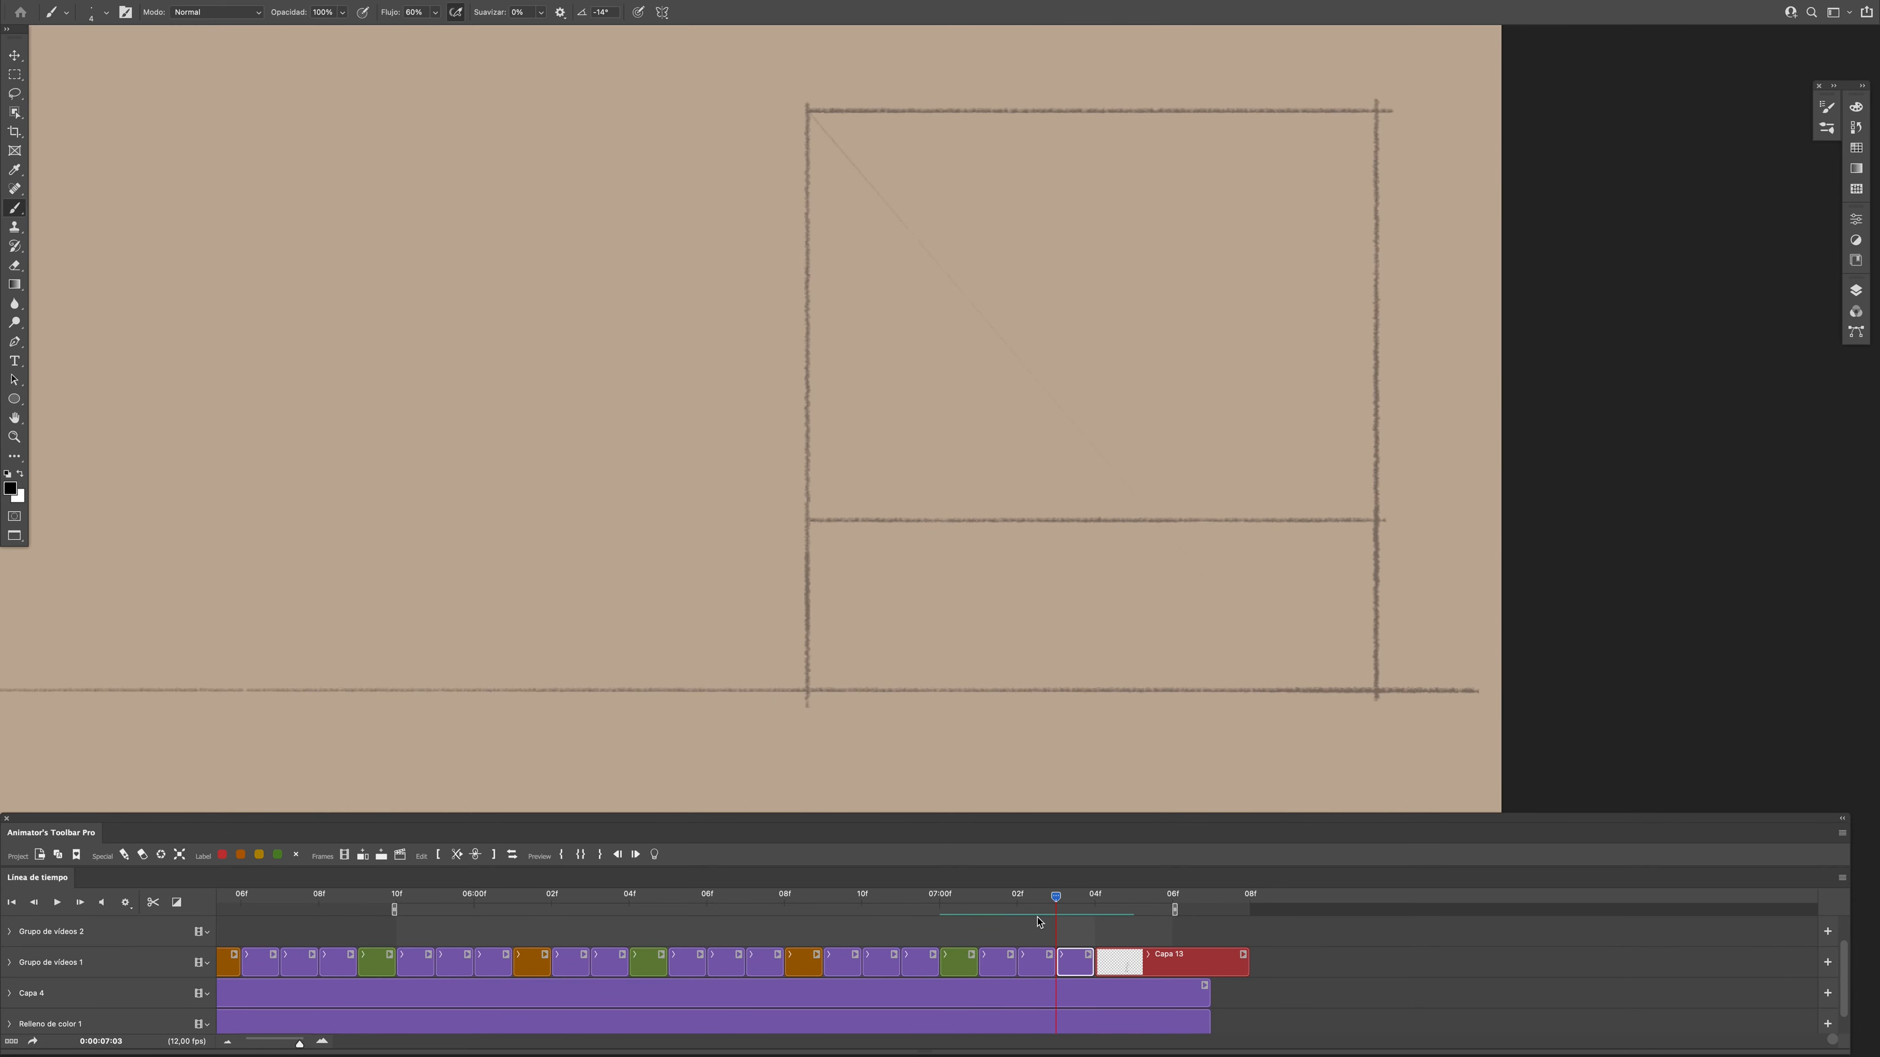
key("super+z")
left_click_drag(811, 342, 869, 366)
left_click_drag(814, 347, 869, 365)
left_click_drag(1078, 911, 1036, 913)
left_click_drag(1036, 912, 1073, 912)
key("super+z")
left_click(1097, 915)
left_click_drag(1097, 915, 1057, 914)
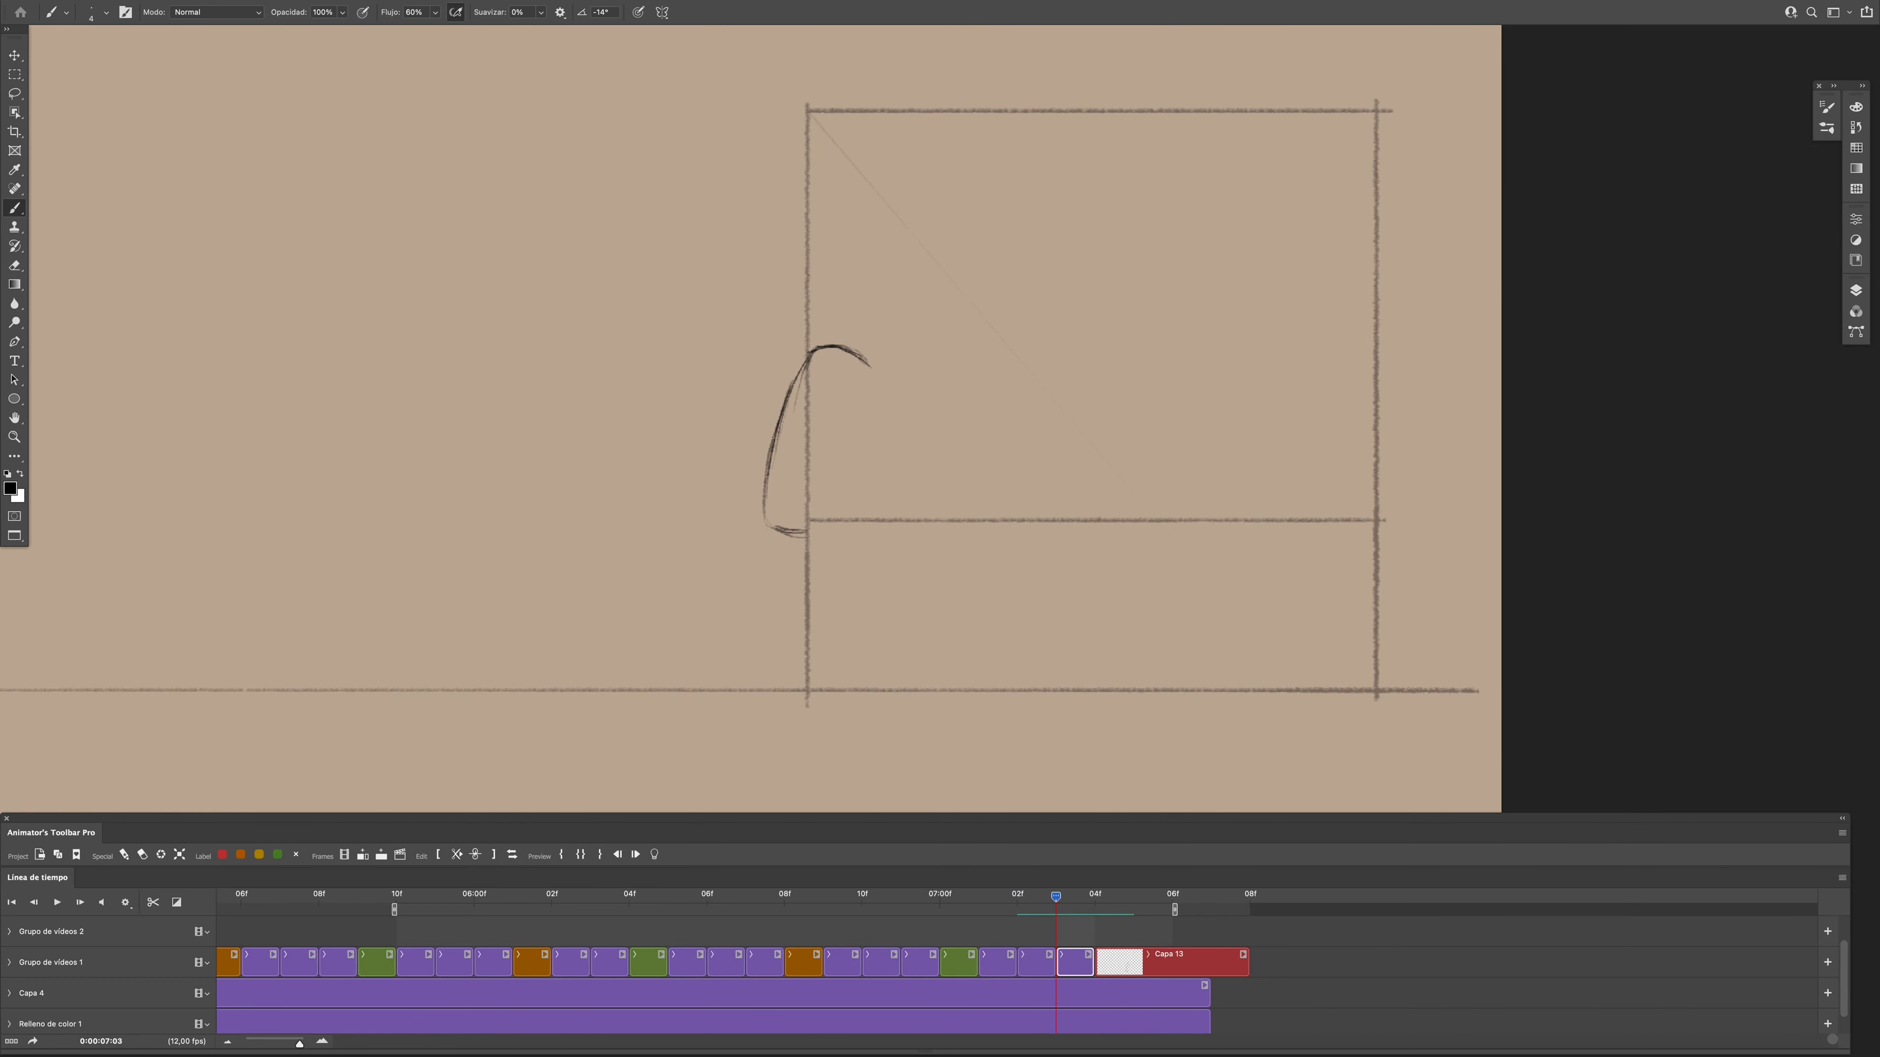
- Draw the front of the torso and the upper arm down to the elbow at frame 0:00:07:03
left_click_drag(847, 406, 823, 523)
mouse_move(1057, 914)
left_mouse_down()
mouse_move(1018, 914)
mouse_move(1057, 913)
left_mouse_up()
left_click_drag(866, 363, 875, 412)
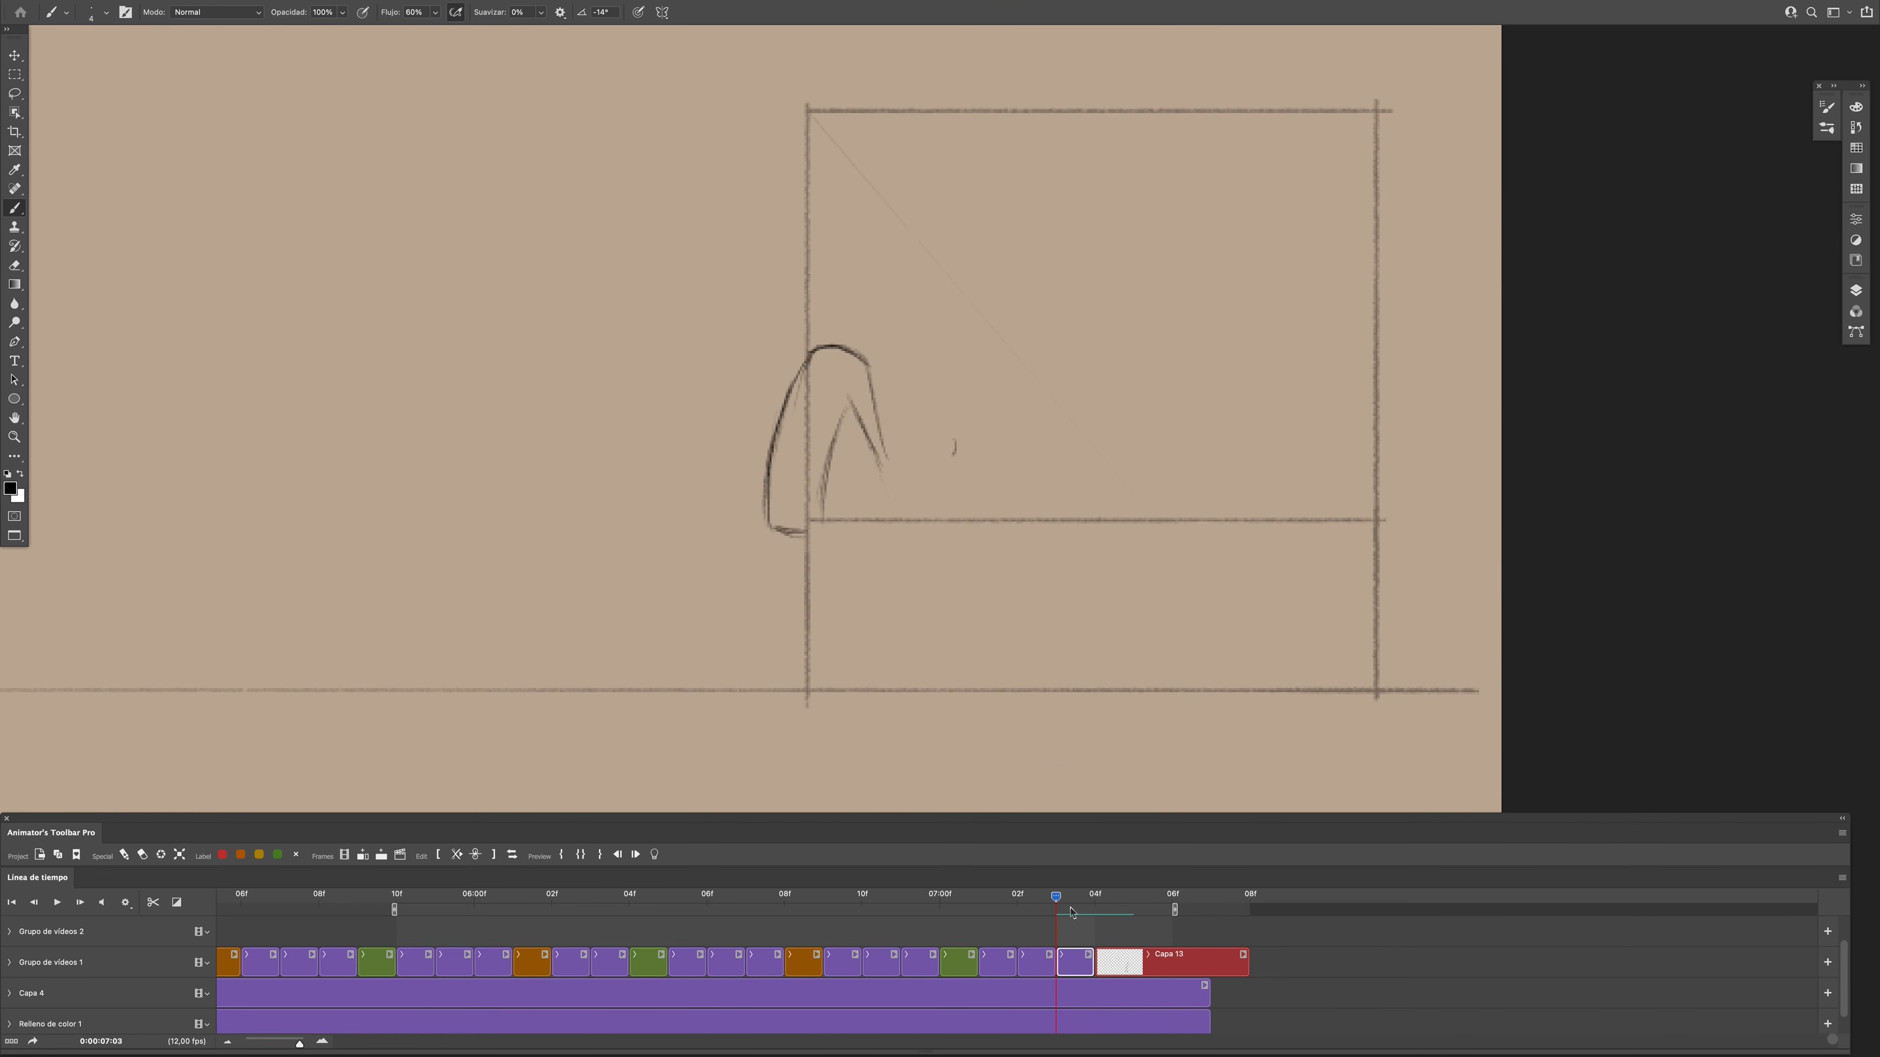
left_click(1078, 921)
left_click_drag(1078, 922, 1058, 921)
left_click_drag(851, 400, 891, 456)
- Draw the forearm and hand at frame 0:00:07:03, cleaning up the fingers with the eraser
left_click_drag(951, 424, 959, 440)
left_click_drag(1098, 915, 1059, 919)
left_click_drag(891, 456, 952, 440)
left_click_drag(1099, 916, 1058, 921)
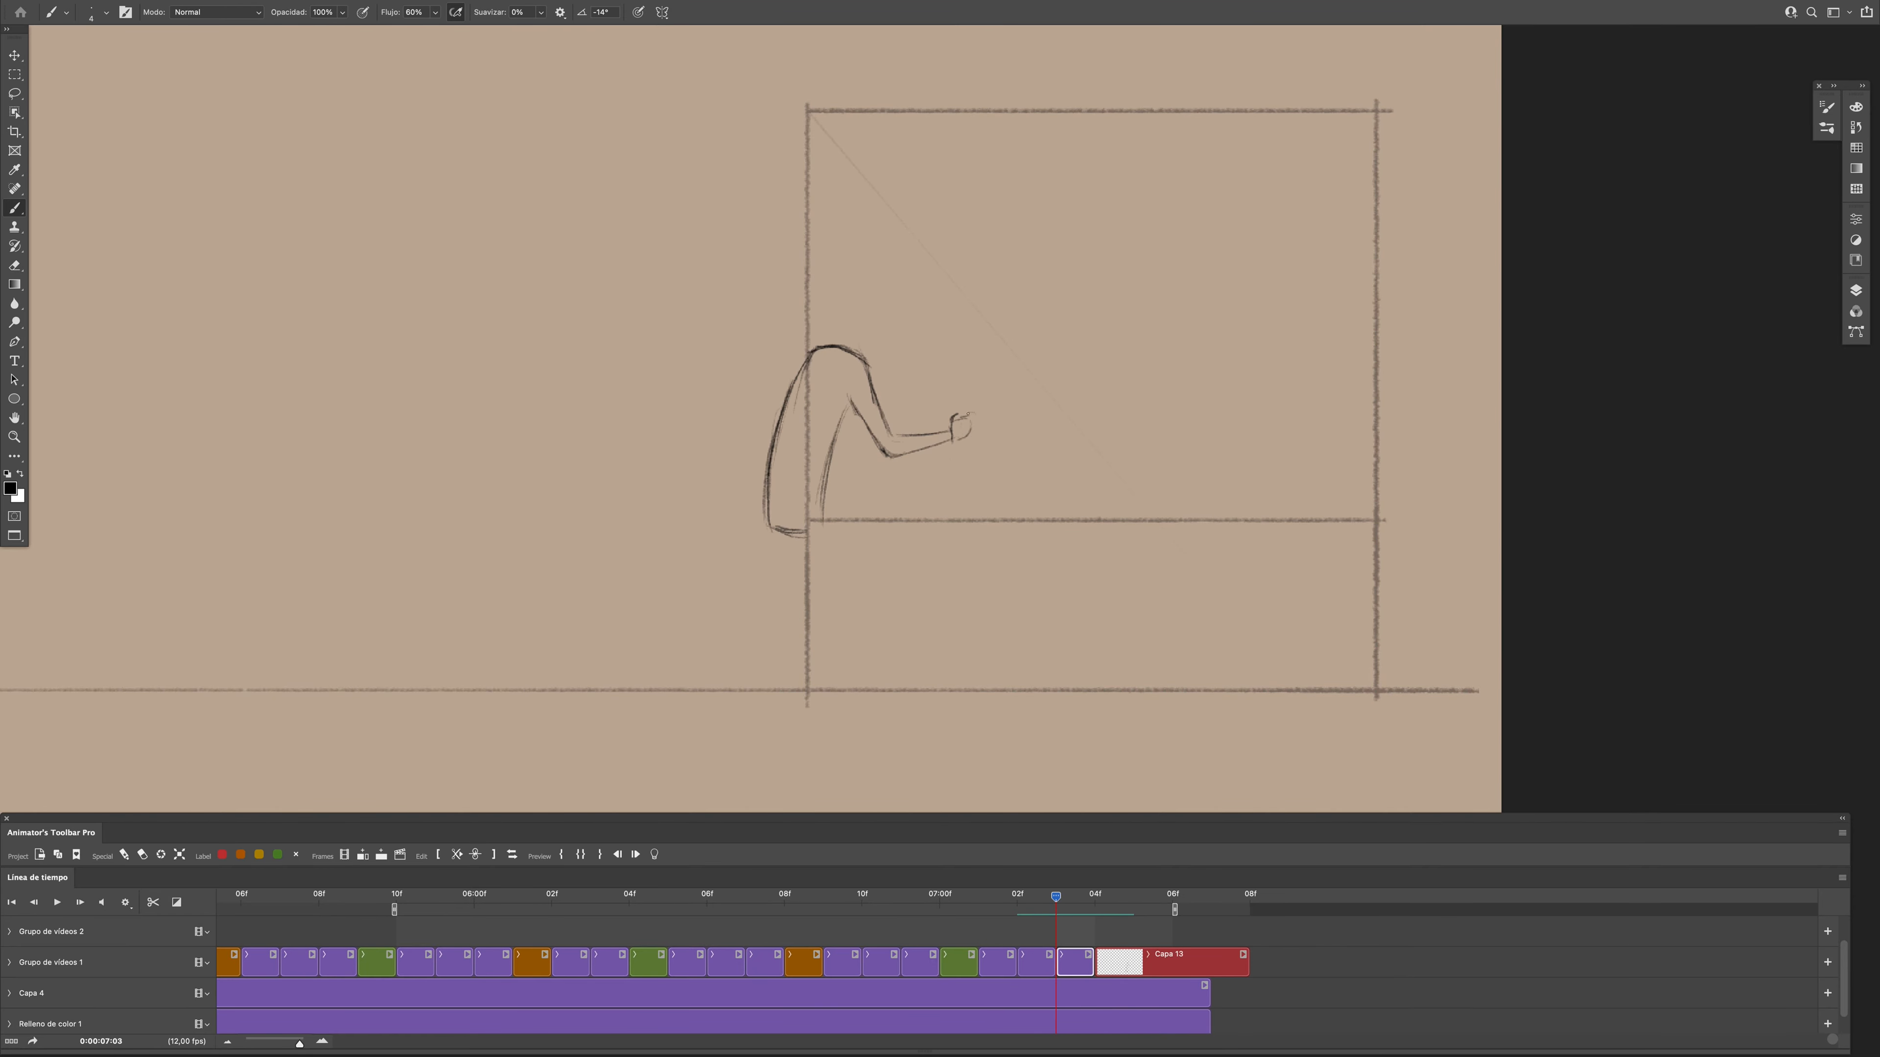
key("e")
left_click_drag(978, 416, 965, 431)
key("b")
- Draw the head and face at frame 0:00:07:03 and play back the lean-in section
mouse_move(841, 344)
left_mouse_down()
mouse_move(857, 317)
mouse_move(876, 365)
left_mouse_up()
key("e")
key("b")
key("e")
key("b")
key("space")
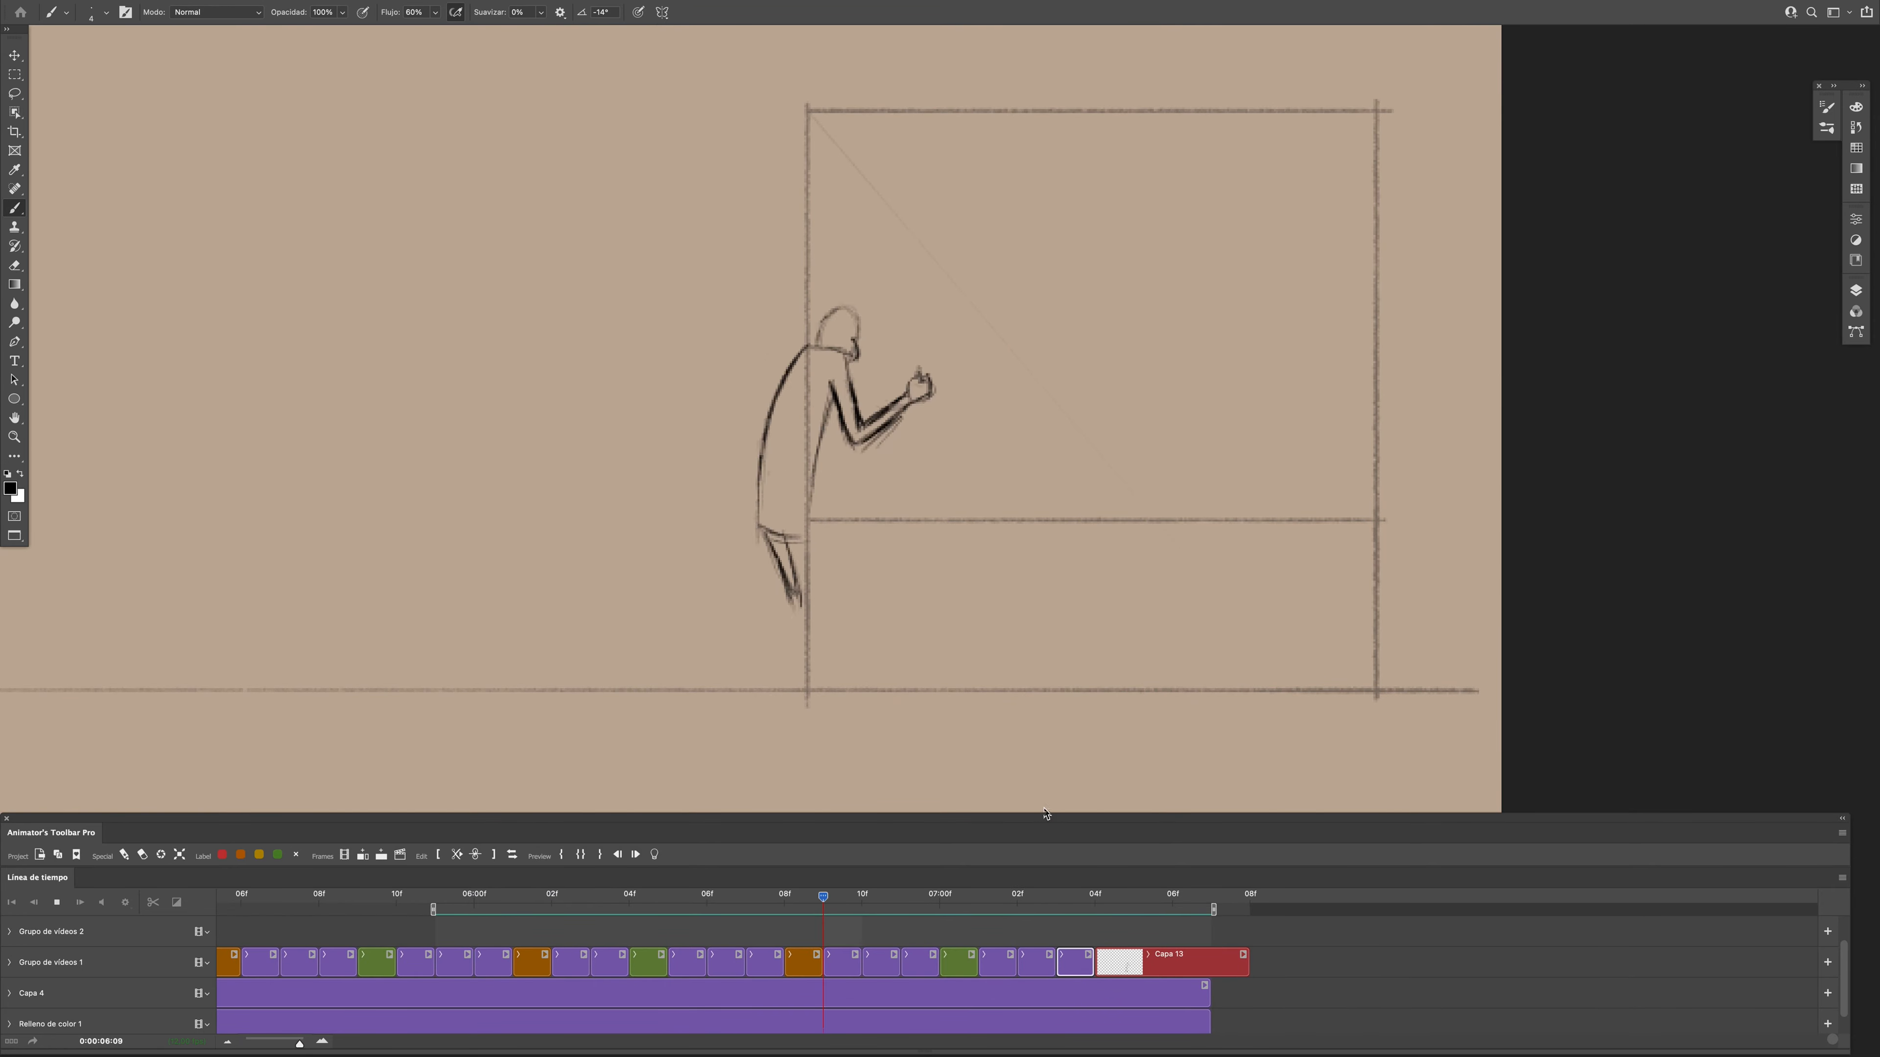
- Enable onion skins, rough in both legs and feet at frame 0:00:07:01, and turn the onion skins off
left_click(1842, 877)
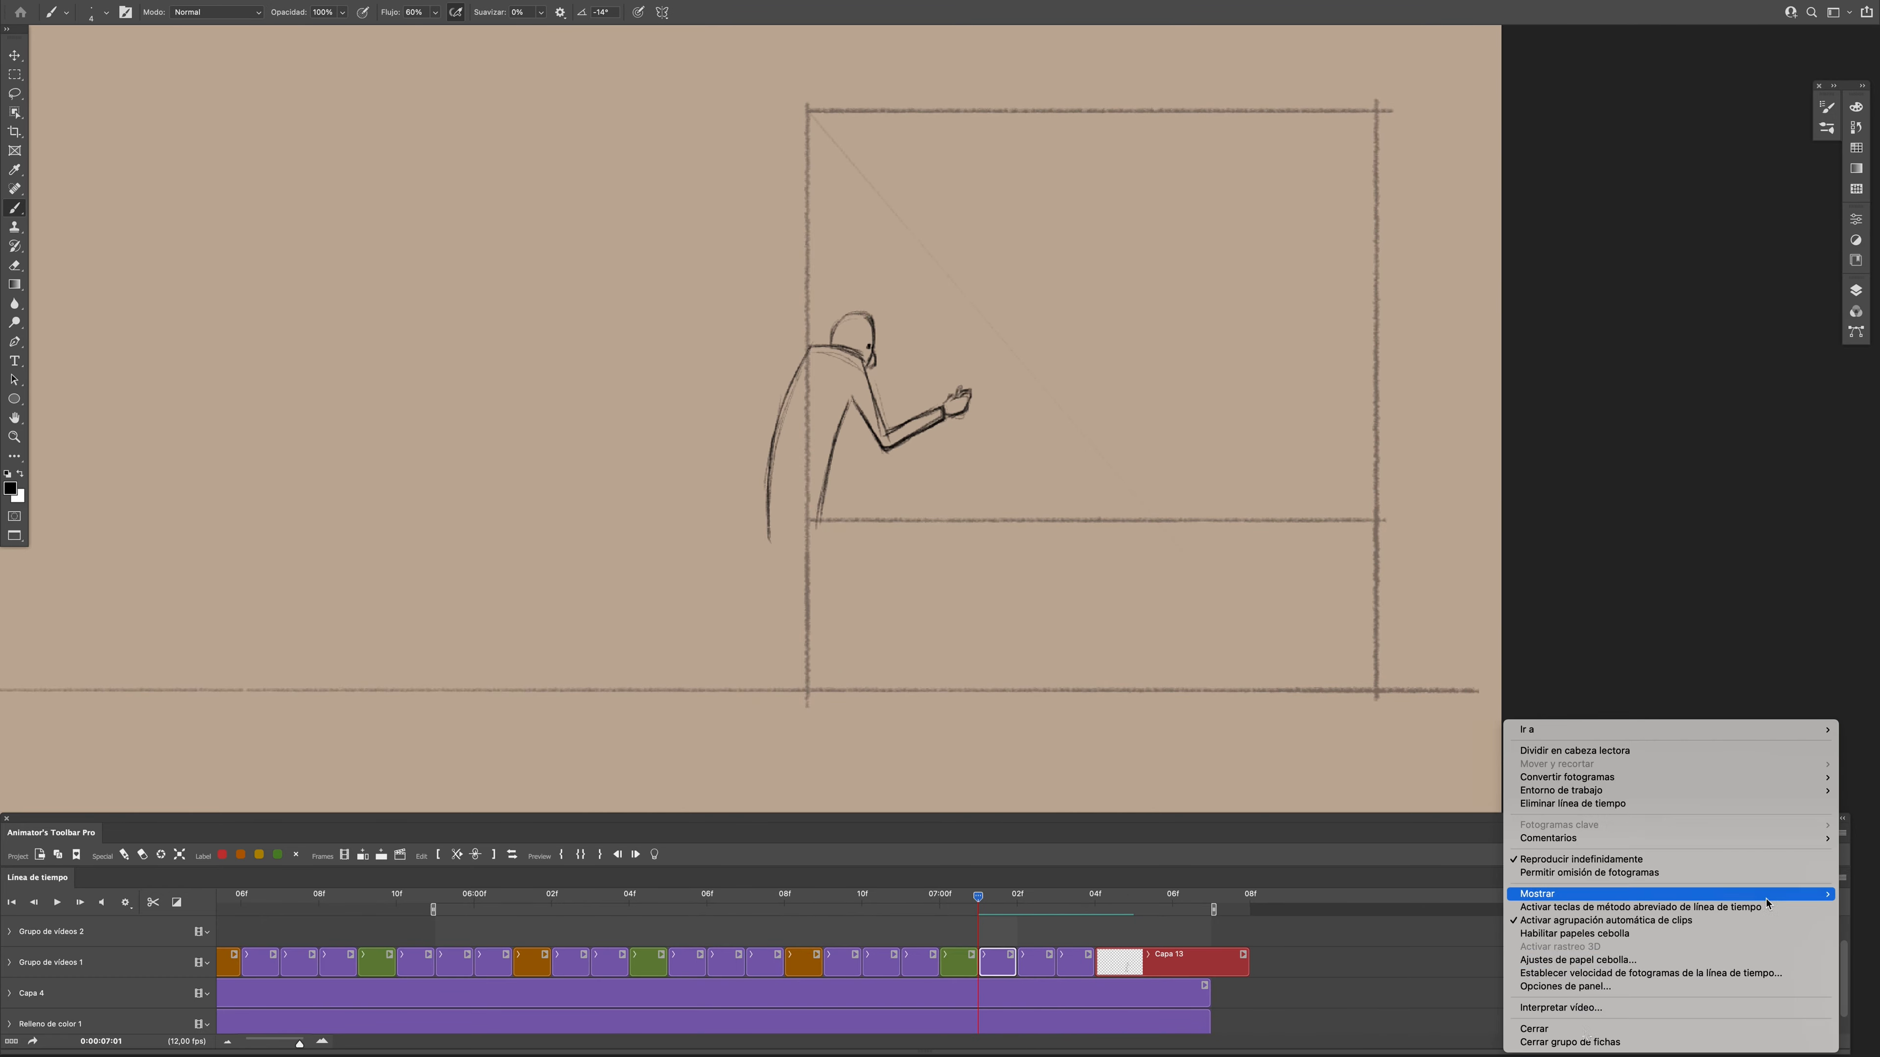
left_click(1680, 934)
left_click_drag(770, 530, 793, 603)
left_click_drag(806, 601, 768, 693)
left_click_drag(768, 694, 750, 712)
left_click_drag(805, 541, 848, 603)
mouse_move(846, 607)
left_mouse_down()
mouse_move(823, 722)
mouse_move(865, 719)
left_mouse_up()
left_click(654, 854)
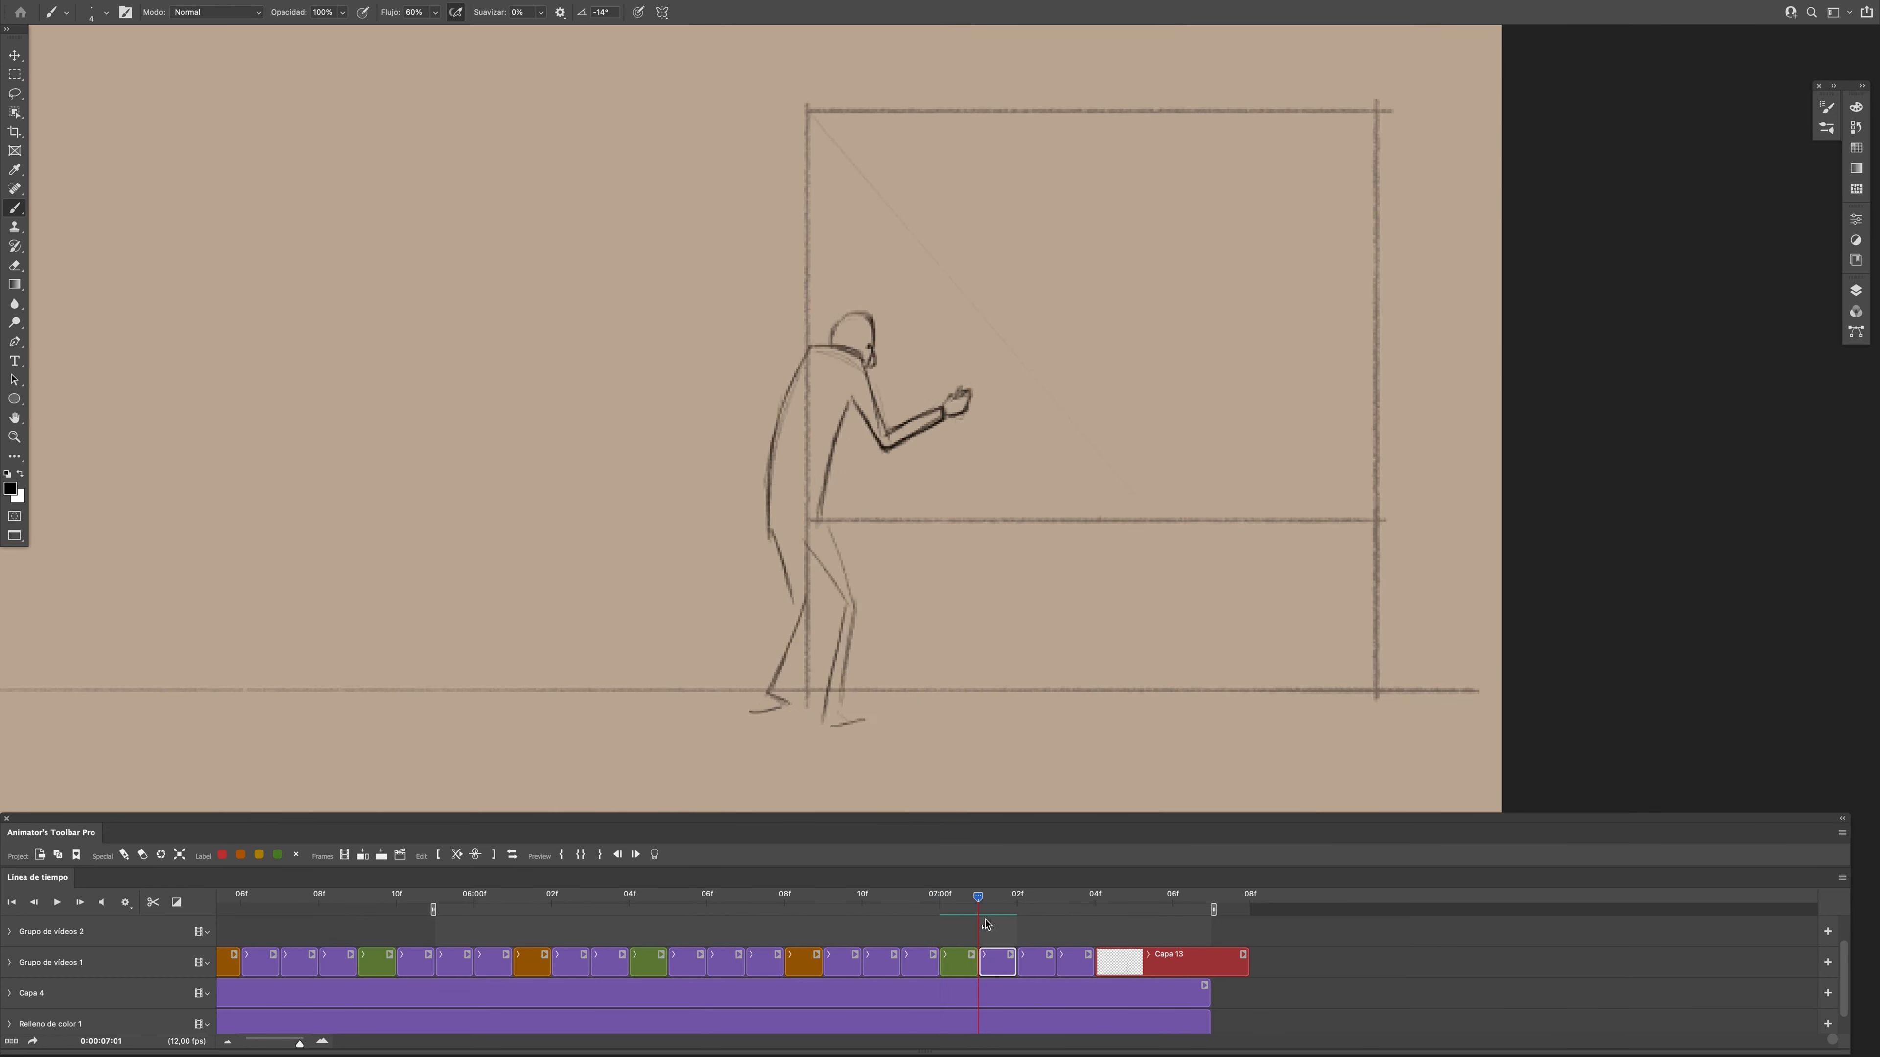
- Draw the front thigh and the rear leg with its foot for the leaning pose up to frame 0:00:07:03
left_click_drag(825, 515, 855, 604)
left_click_drag(846, 611, 833, 692)
mouse_move(795, 561)
left_mouse_down()
mouse_move(802, 610)
mouse_move(768, 693)
left_mouse_up()
left_click_drag(794, 603, 744, 712)
left_click_drag(767, 693, 783, 708)
- Draw the front shin and foot, and compare frame 0:00:07:03 with its neighbours using onion skins
key("e")
key("b")
left_click_drag(845, 609, 825, 727)
left_click_drag(842, 705, 866, 719)
key("Left")
key("Right")
key("Right")
key("Right")
left_click(654, 854)
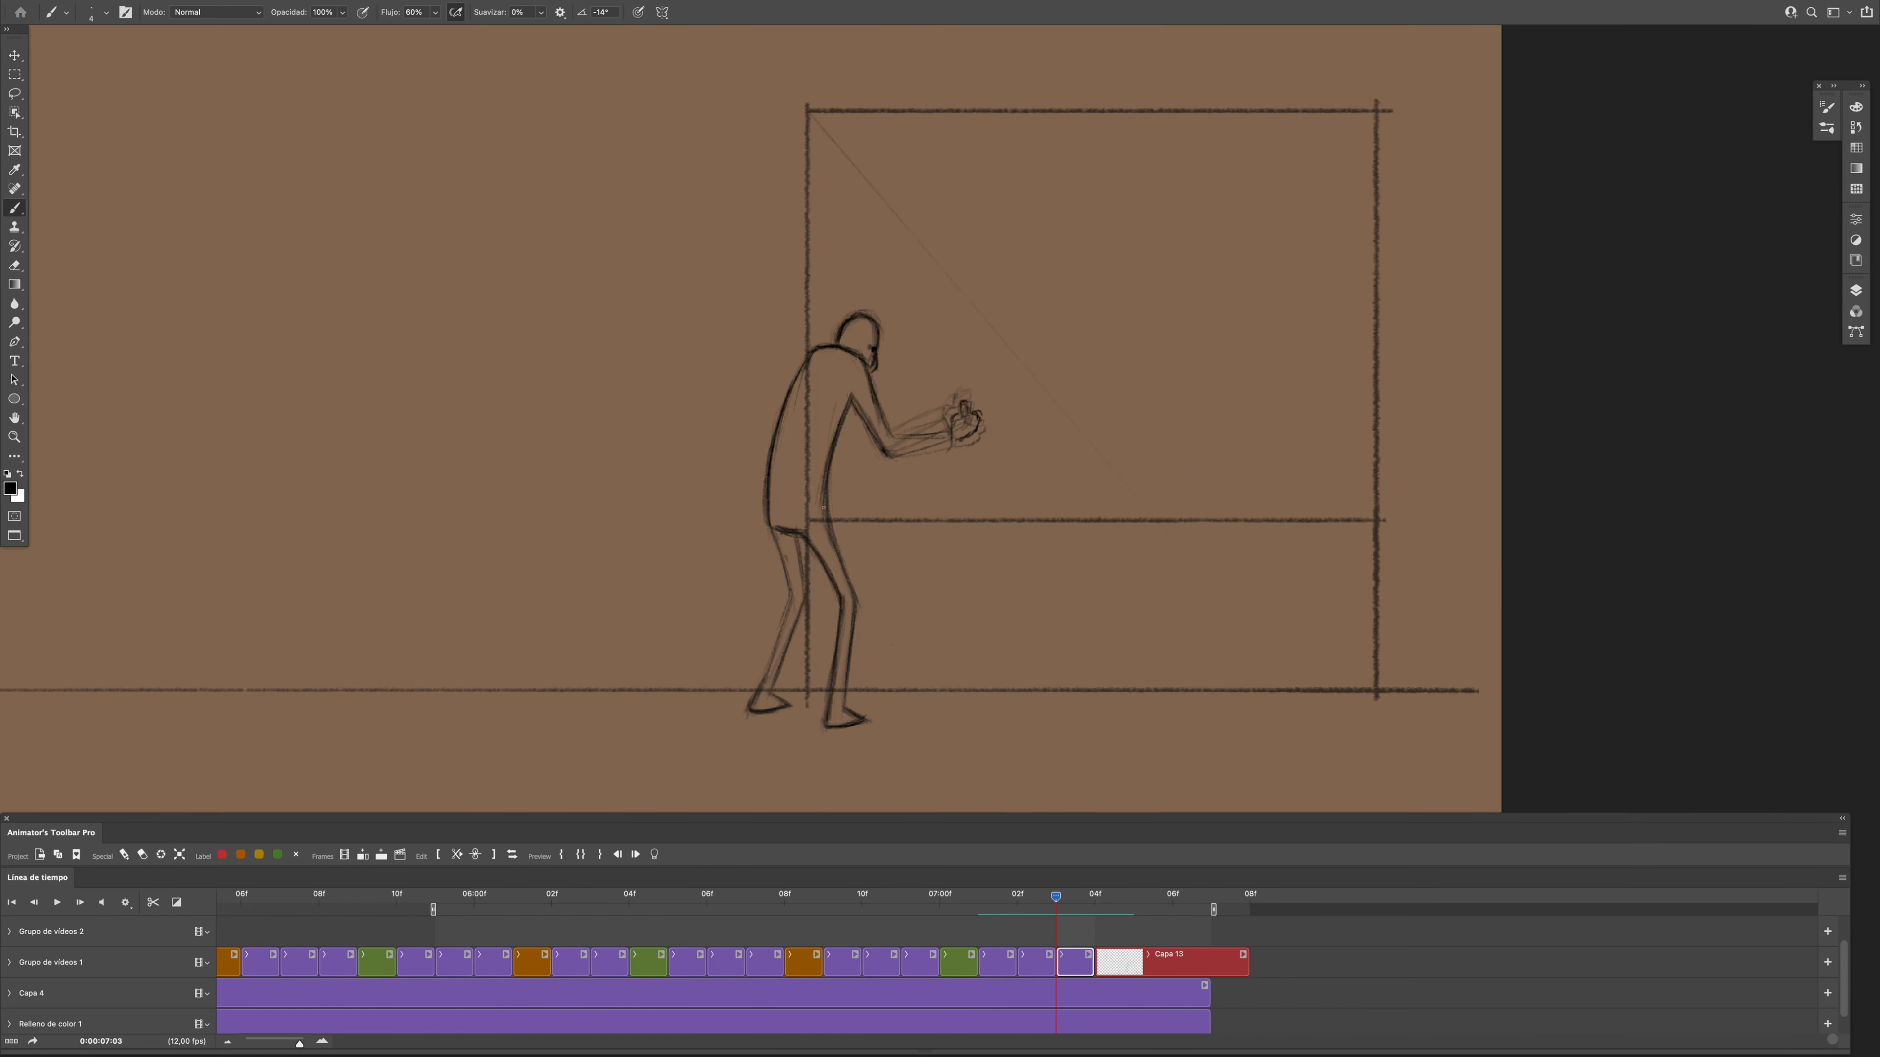
left_click(654, 855)
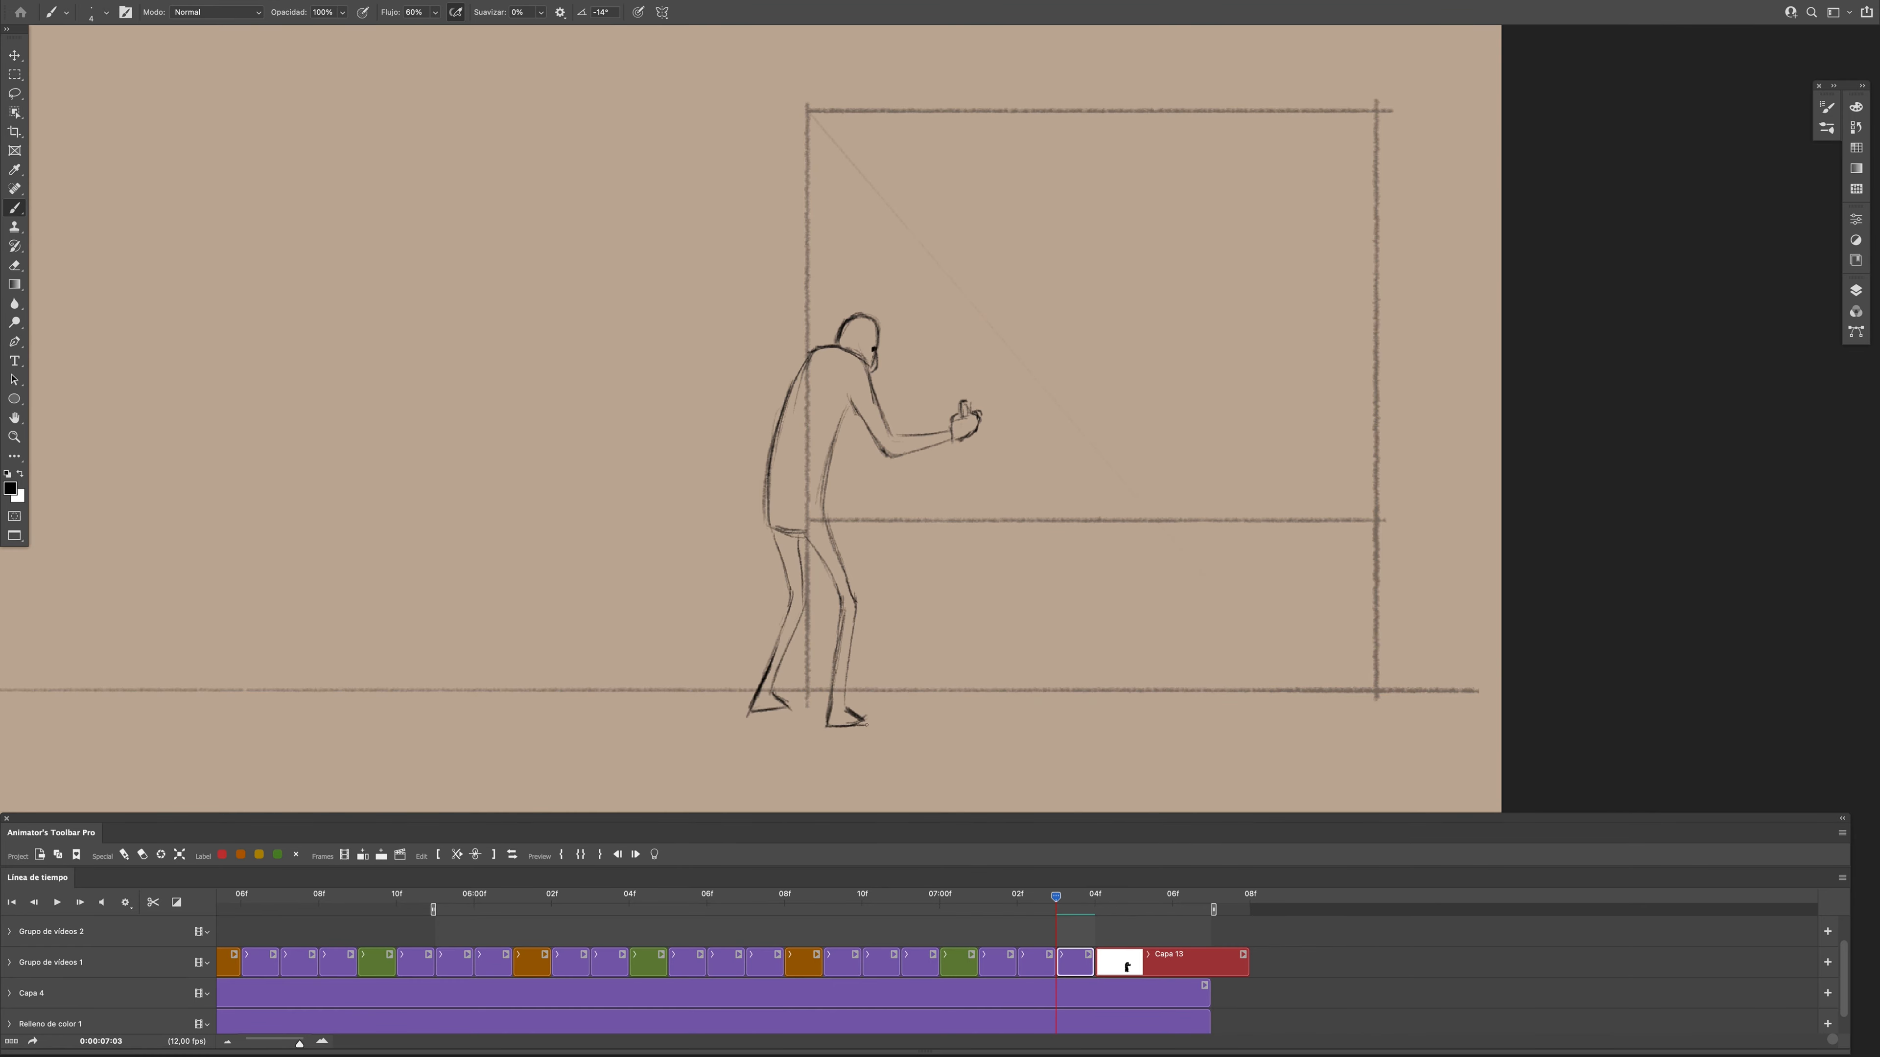
- Draw the rear lower leg and foot at frame 0:00:06:09, using onion skins as a reference
mouse_move(1056, 897)
left_mouse_down()
mouse_move(951, 942)
mouse_move(863, 923)
left_mouse_up()
left_click(654, 855)
left_click_drag(787, 607, 750, 709)
left_click_drag(750, 714, 789, 703)
left_click_drag(800, 604, 777, 672)
left_click(654, 854)
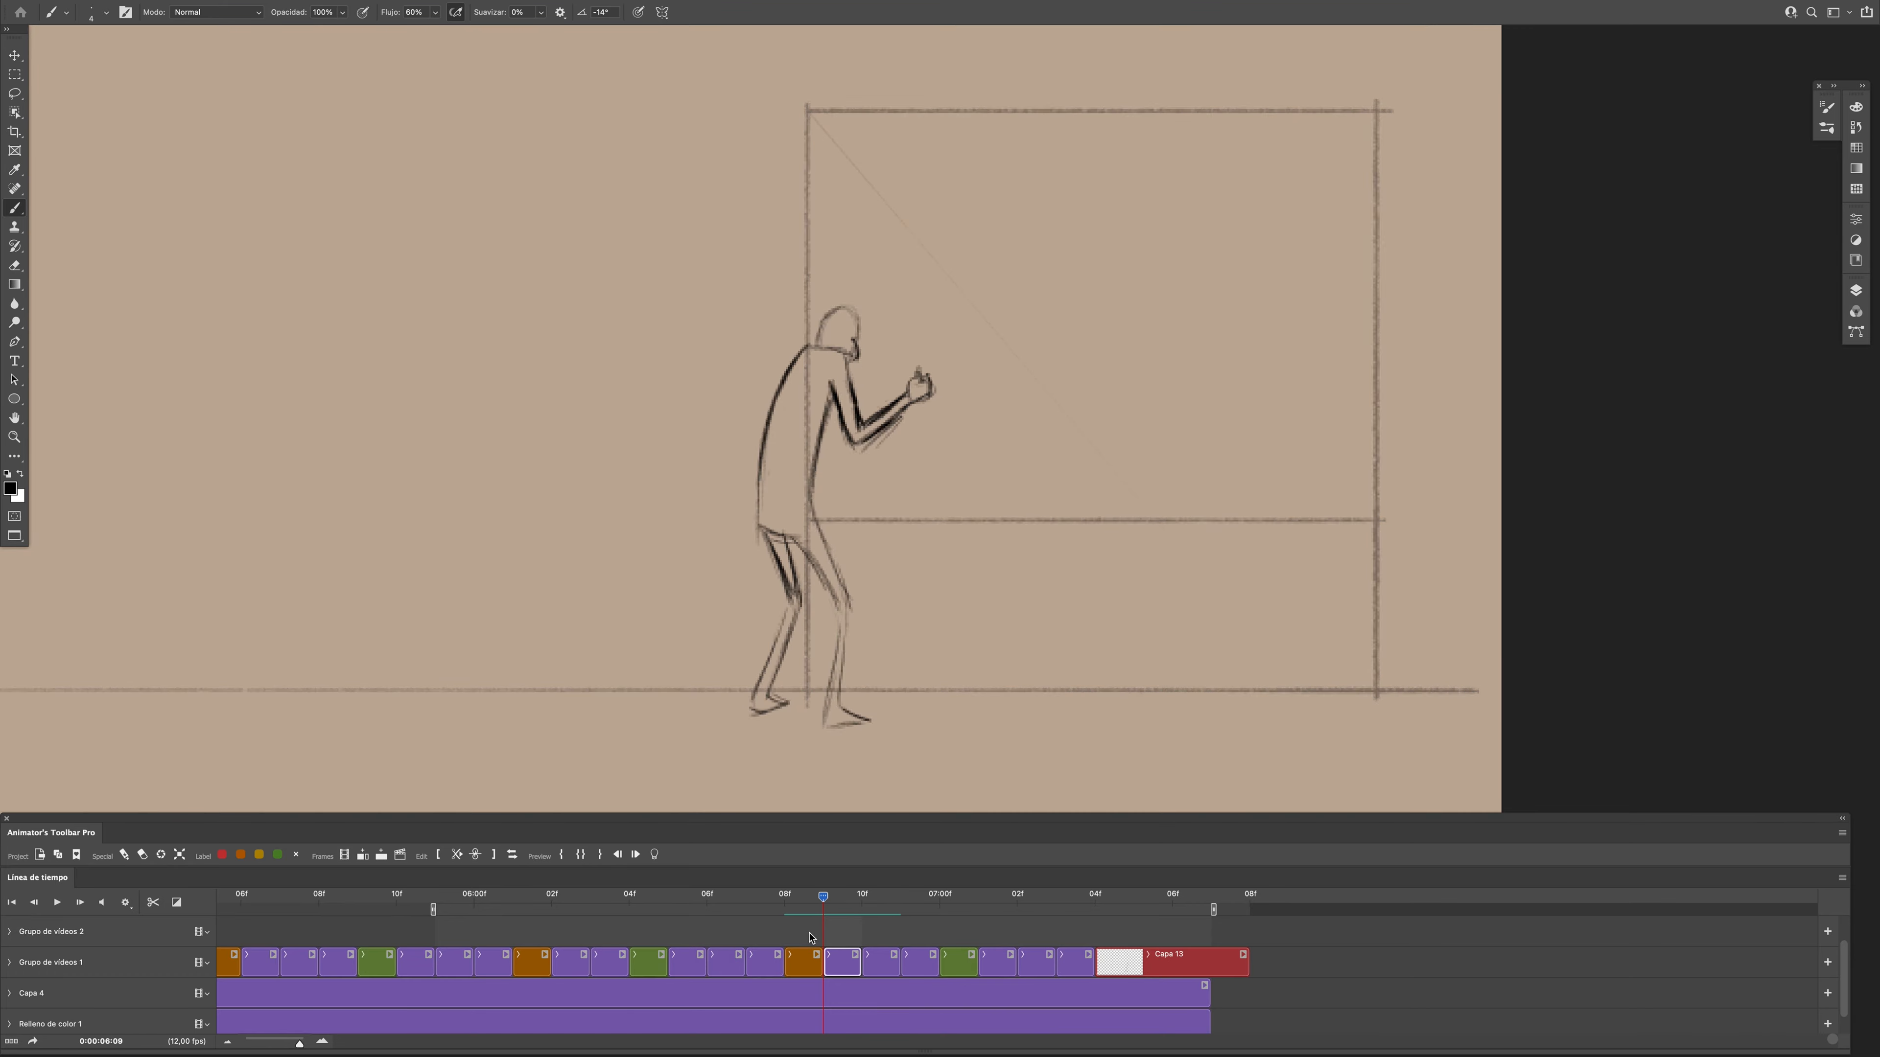
- Review the lean-in poses from 0:00:06:05 onward with playback, scrubbing and onion skins
left_click_drag(823, 896, 915, 924)
key("F2")
key("F2")
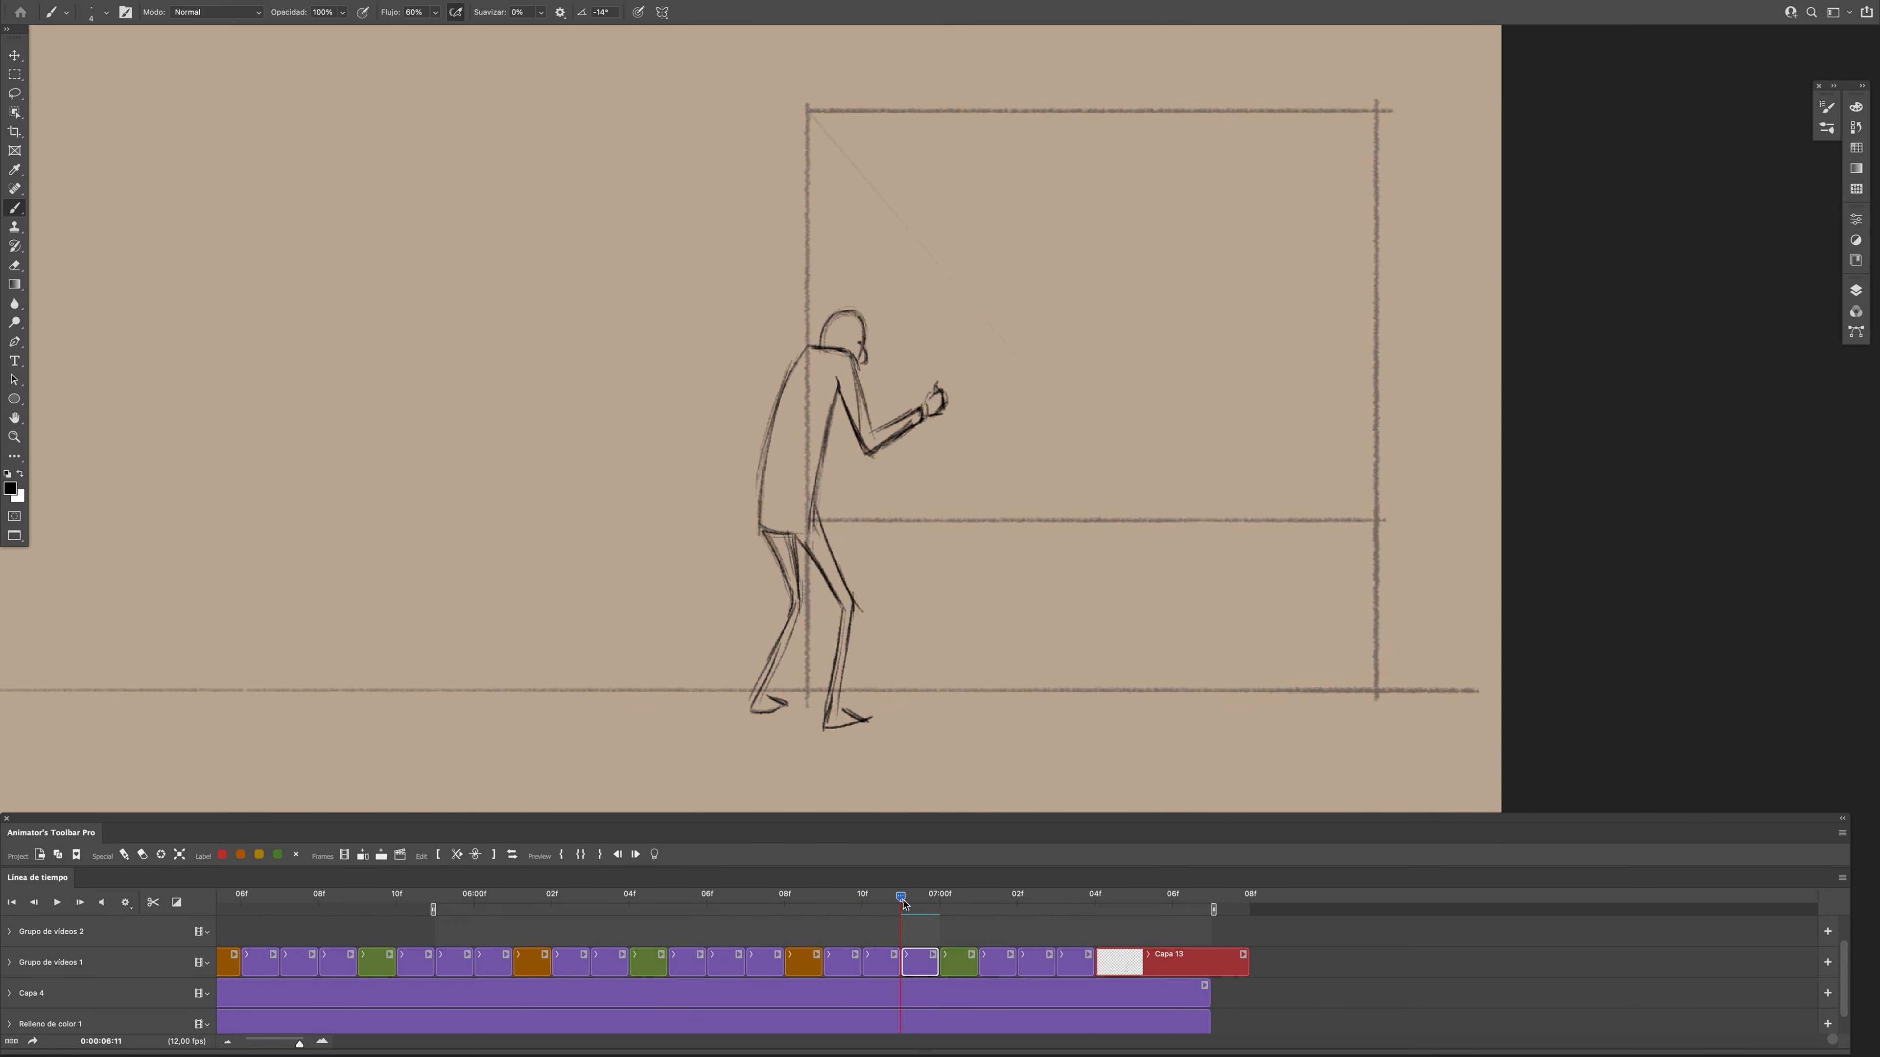
key("space")
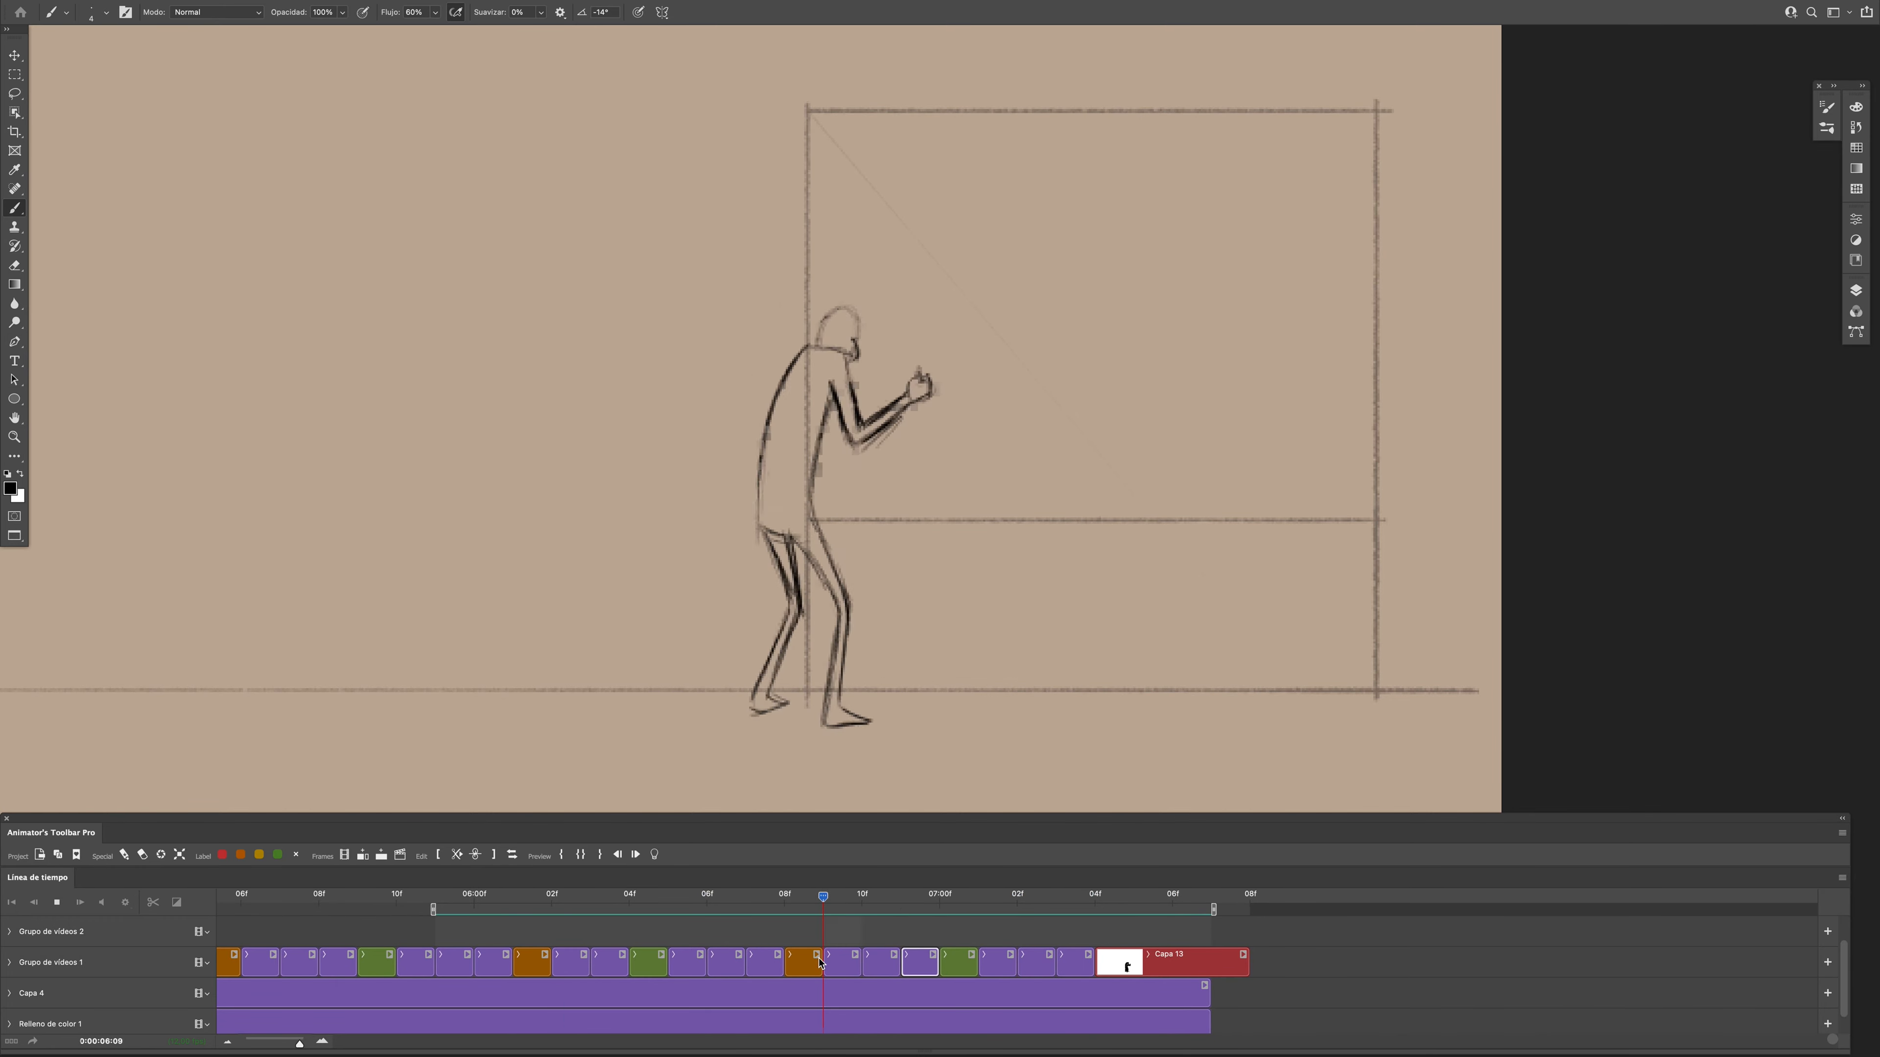
key("space")
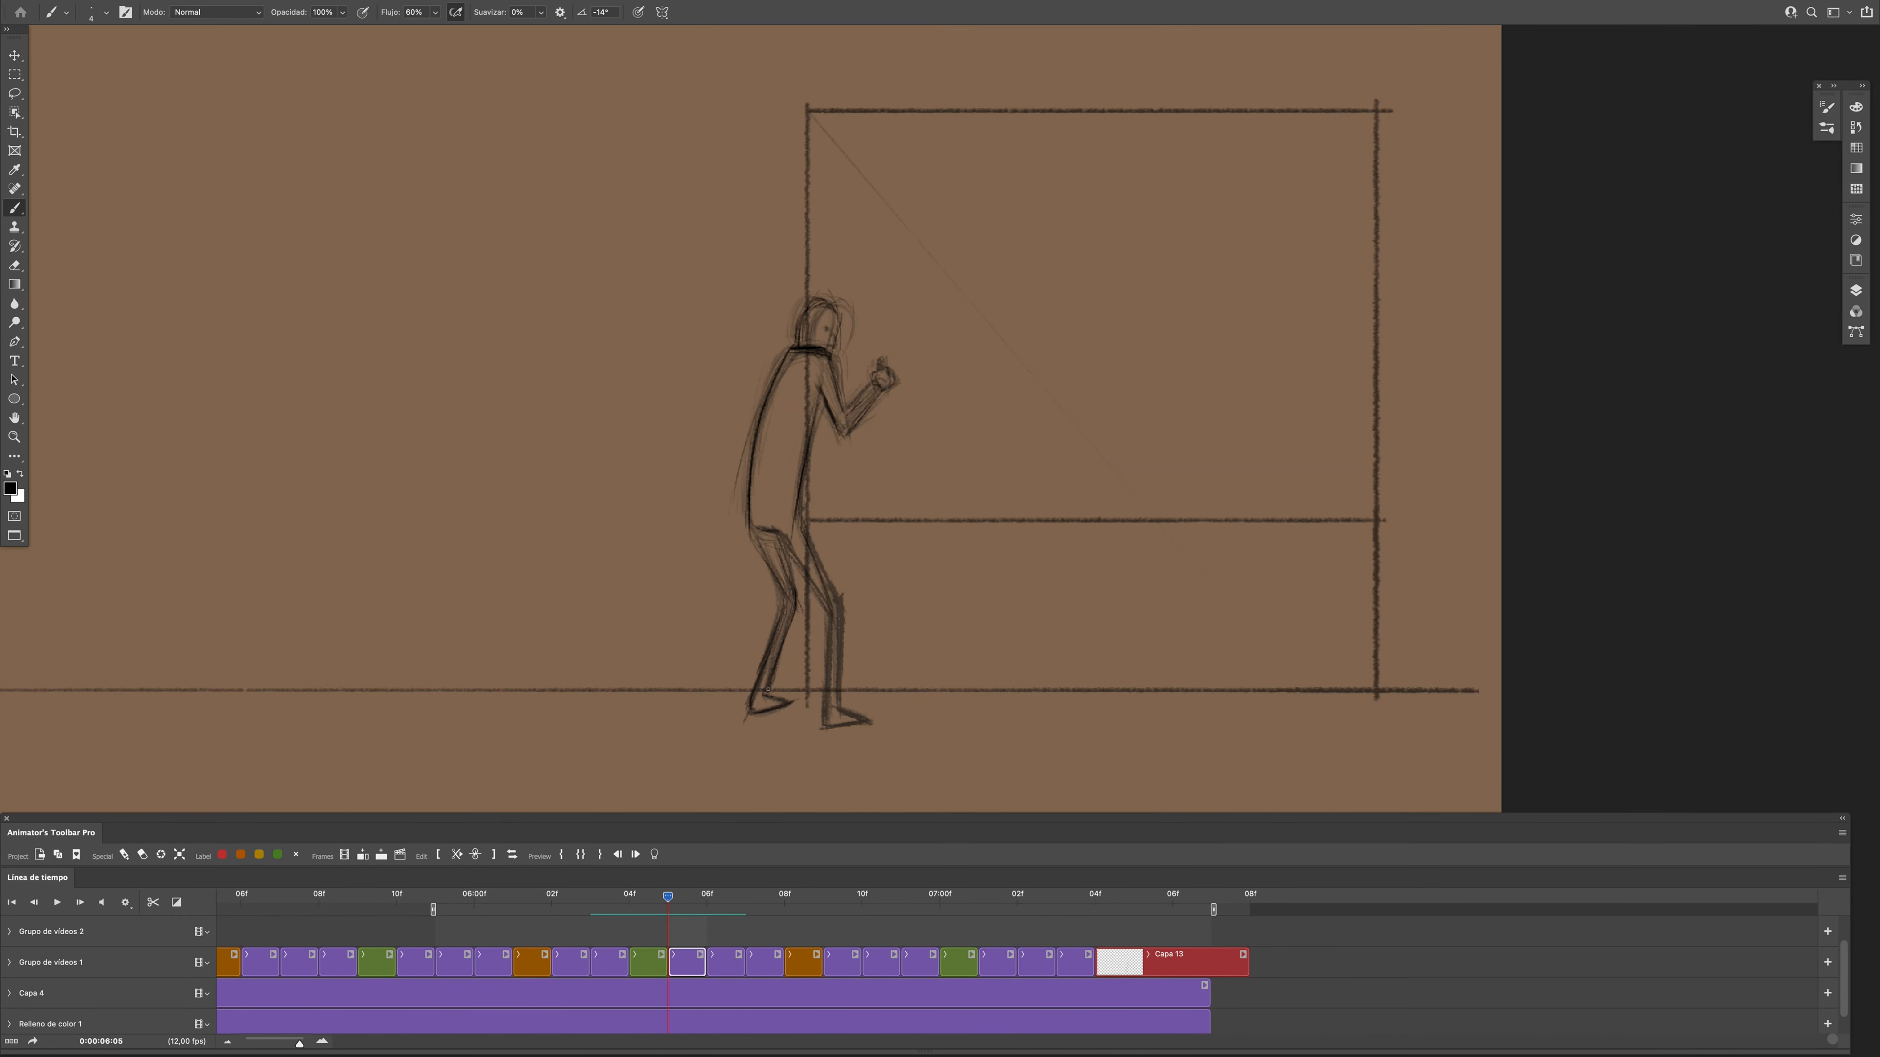
key("F2")
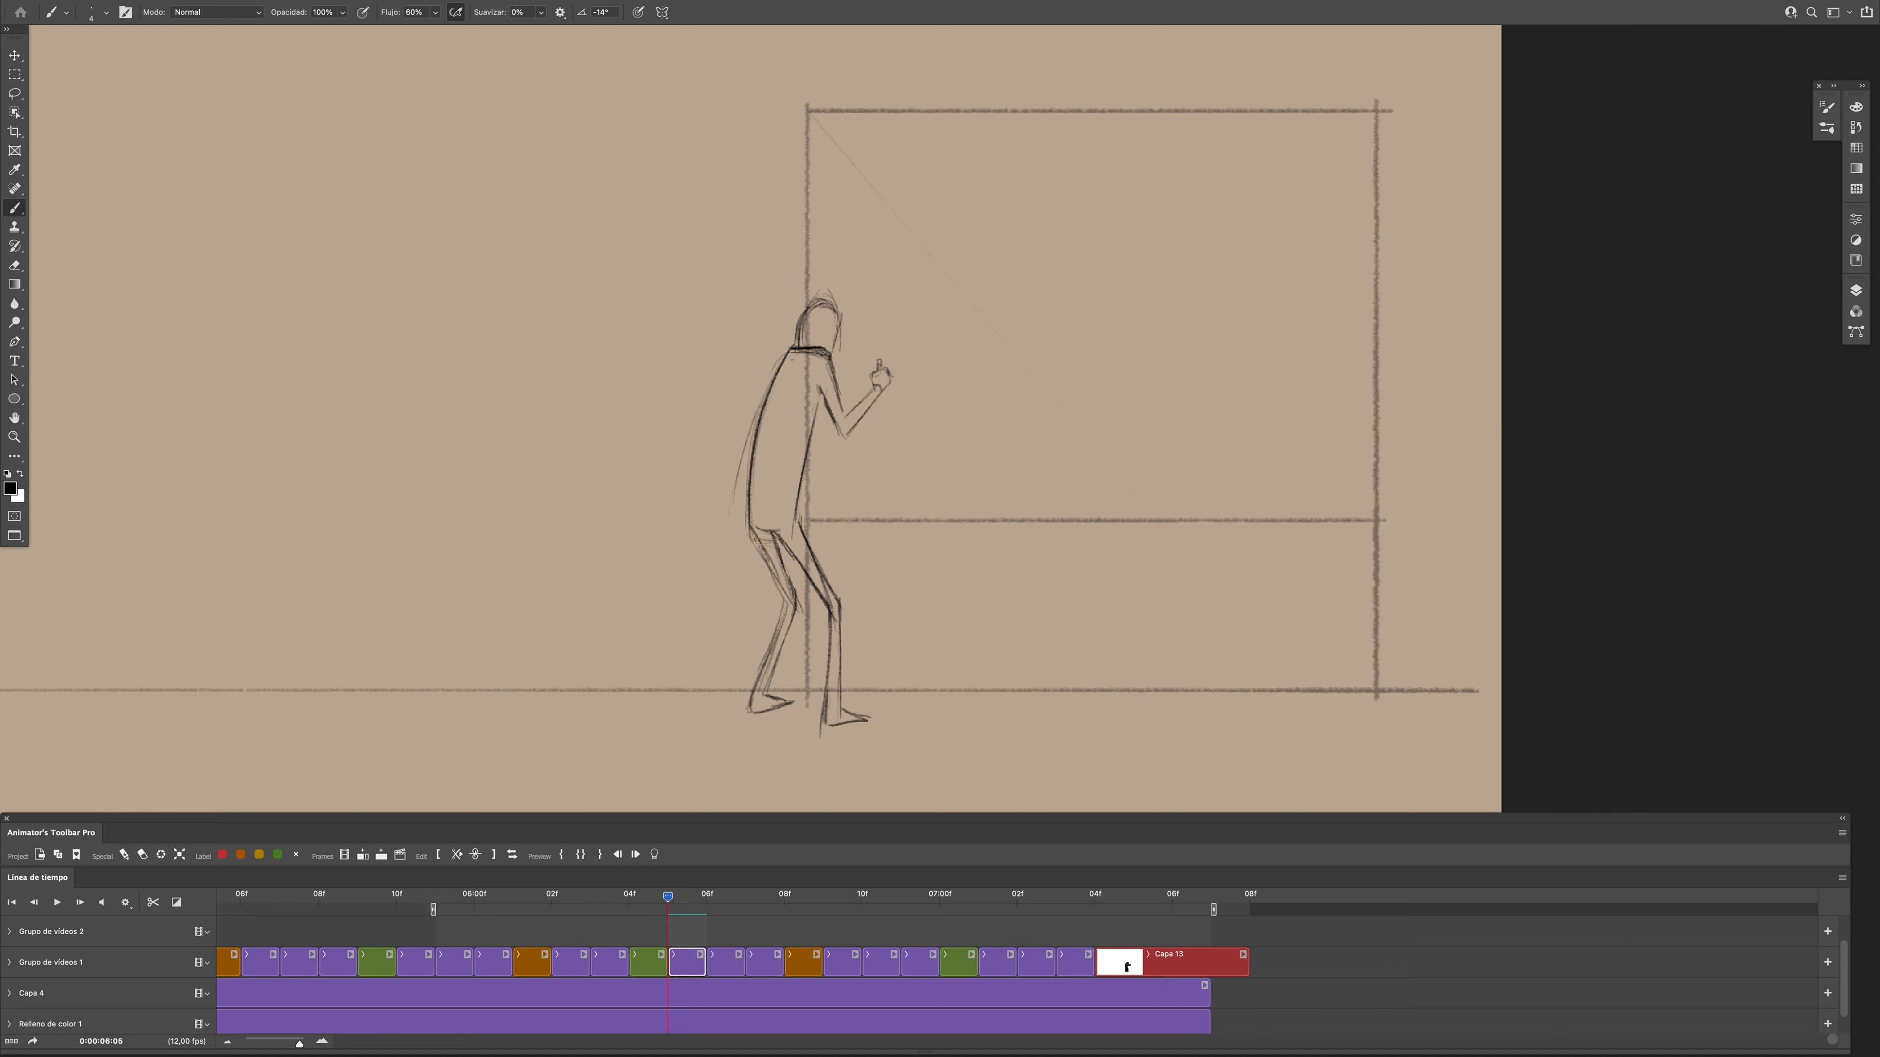
left_click_drag(656, 901, 742, 905)
key("space")
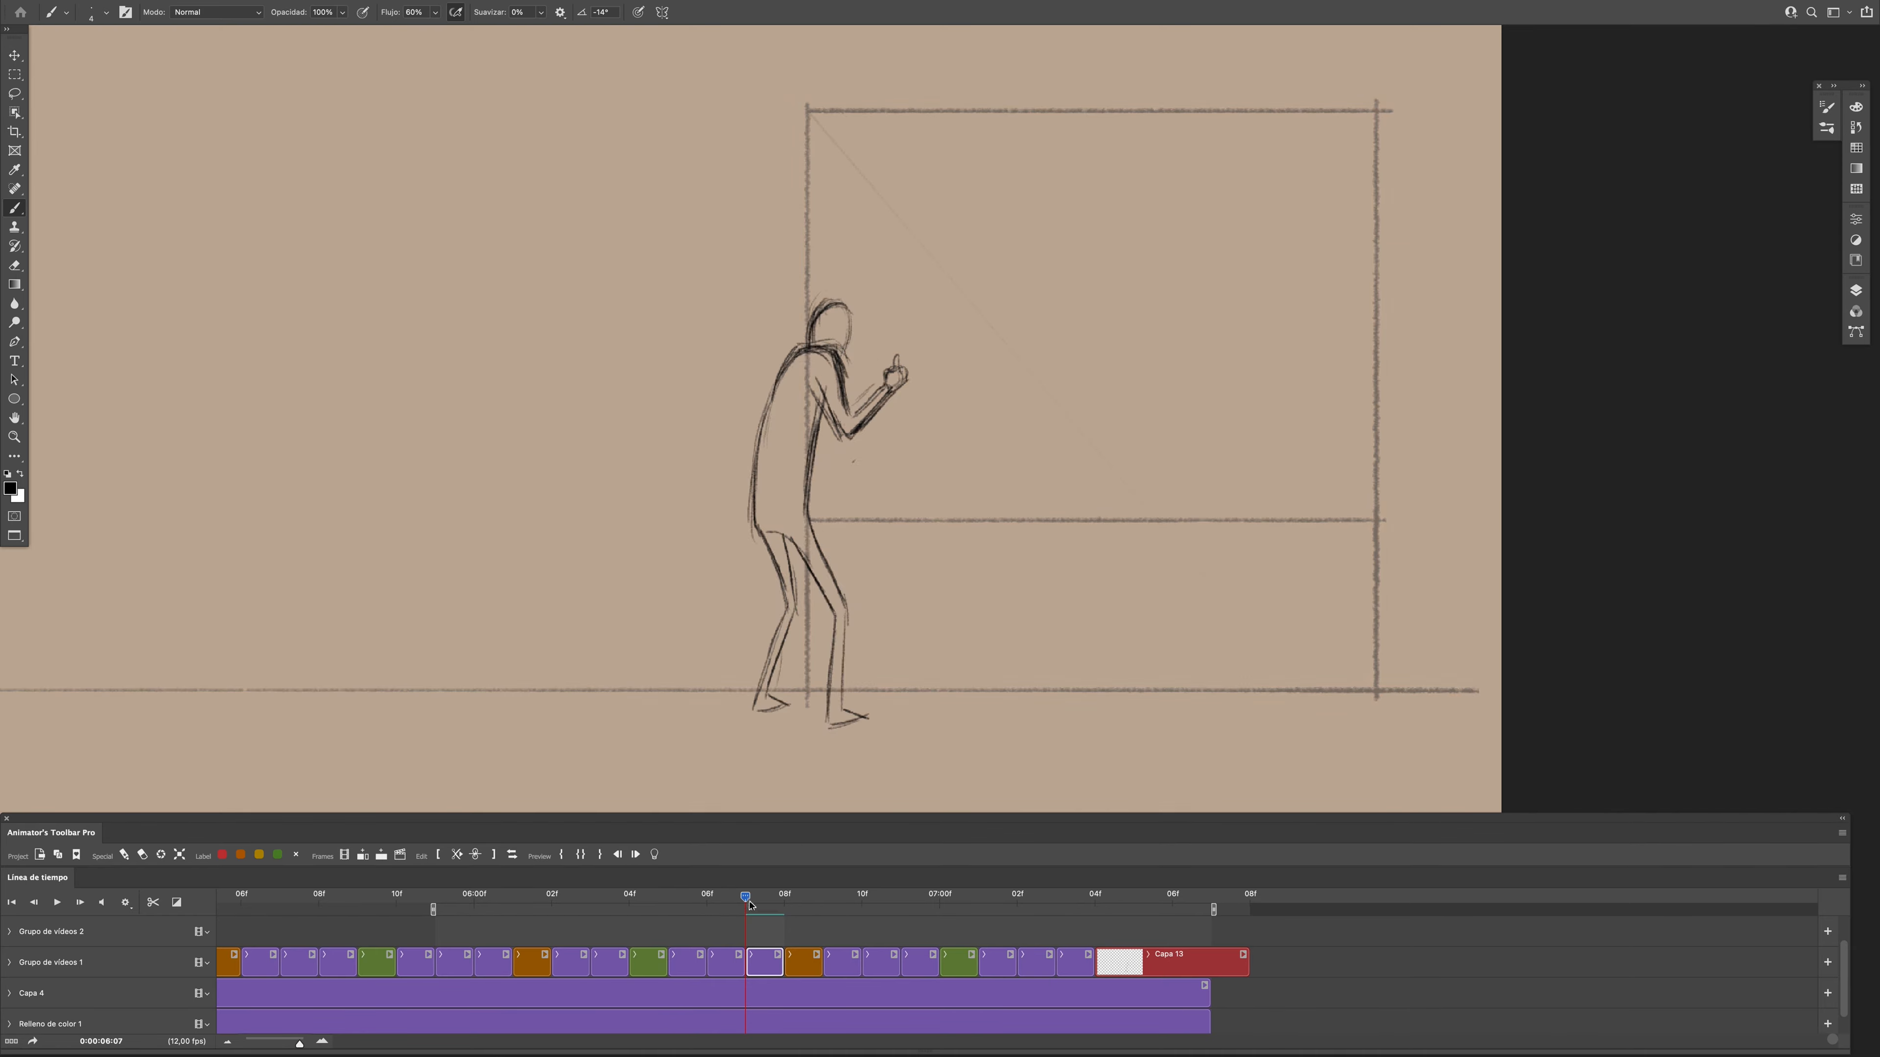
mouse_move(669, 906)
left_mouse_down()
mouse_move(784, 965)
mouse_move(746, 926)
mouse_move(823, 900)
left_mouse_up()
key("super+minus")
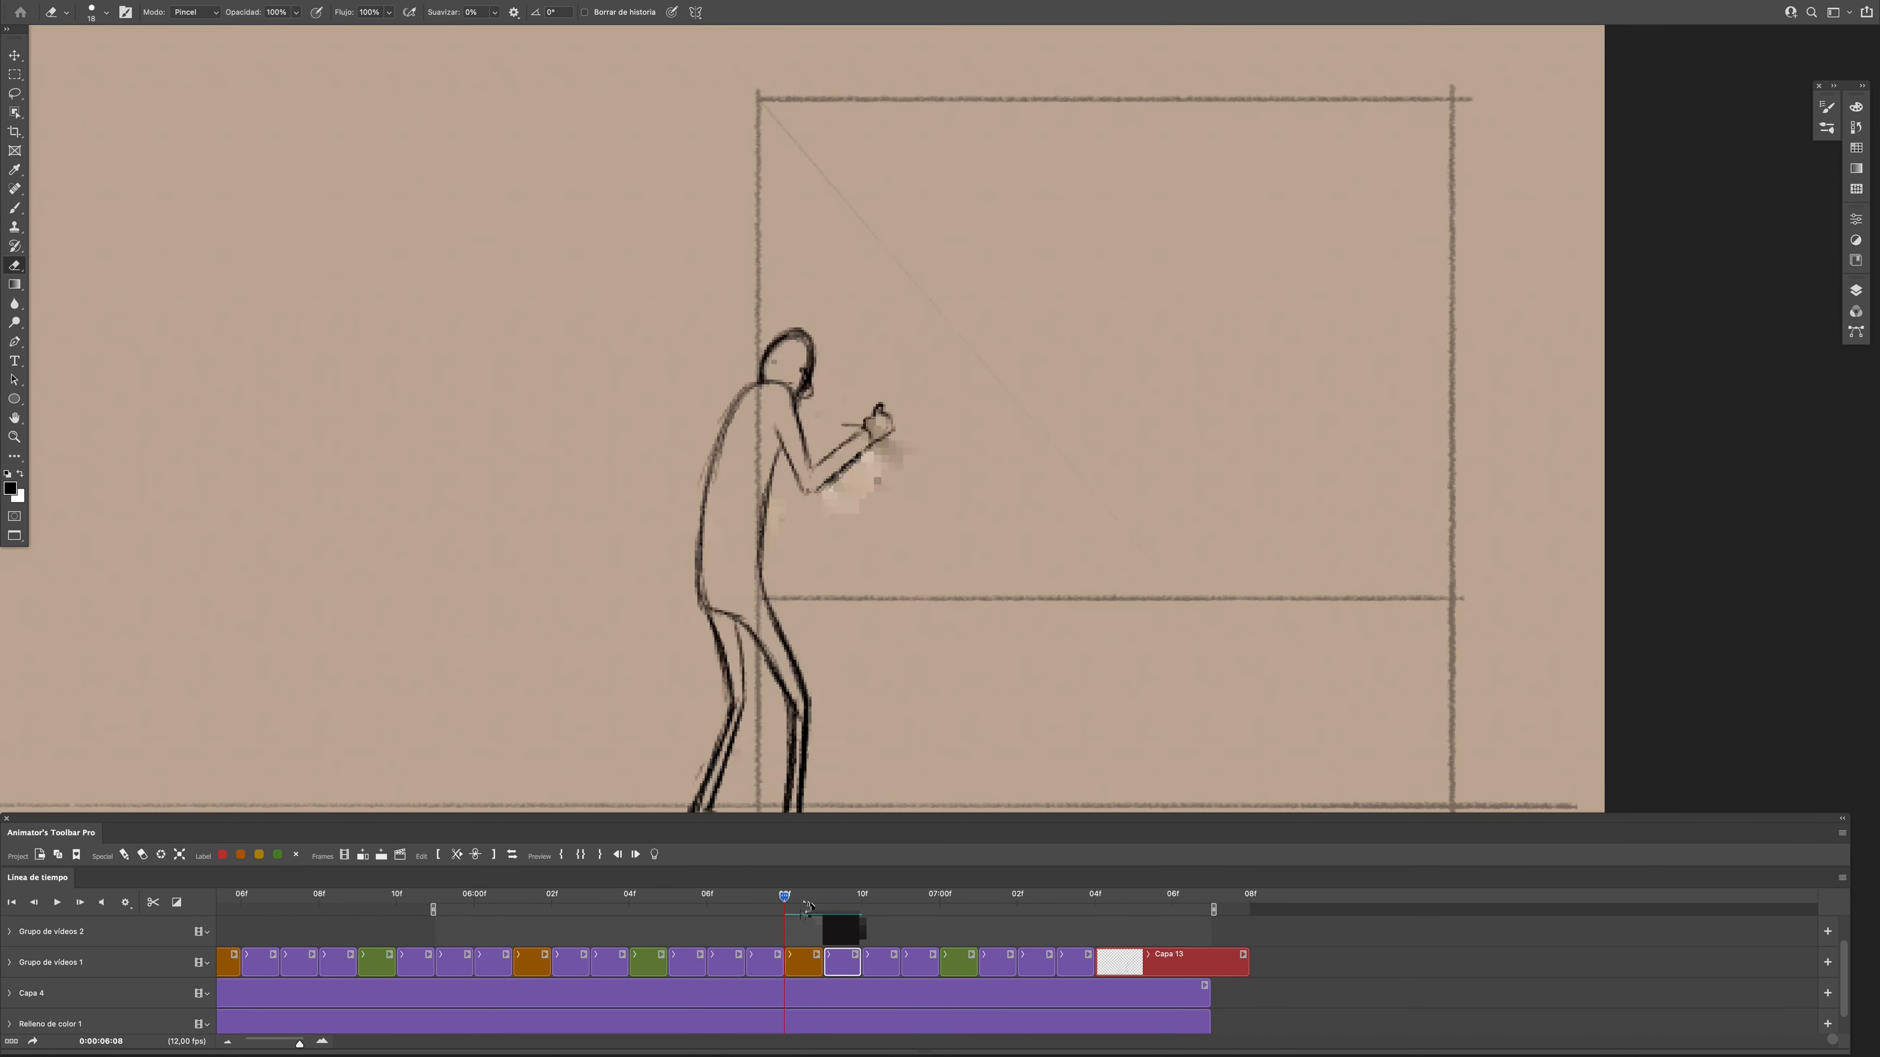
- Sketch a looping guide line near the hand on Grupo de vídeos 2 and stretch its clip back to 0:00:06:04
left_click(880, 974)
scroll(894, 467, "up", 5)
left_click_drag(782, 372, 880, 420)
key("super+minus")
key("super+minus")
mouse_move(860, 902)
left_mouse_down()
mouse_move(886, 926)
mouse_move(749, 897)
left_mouse_up()
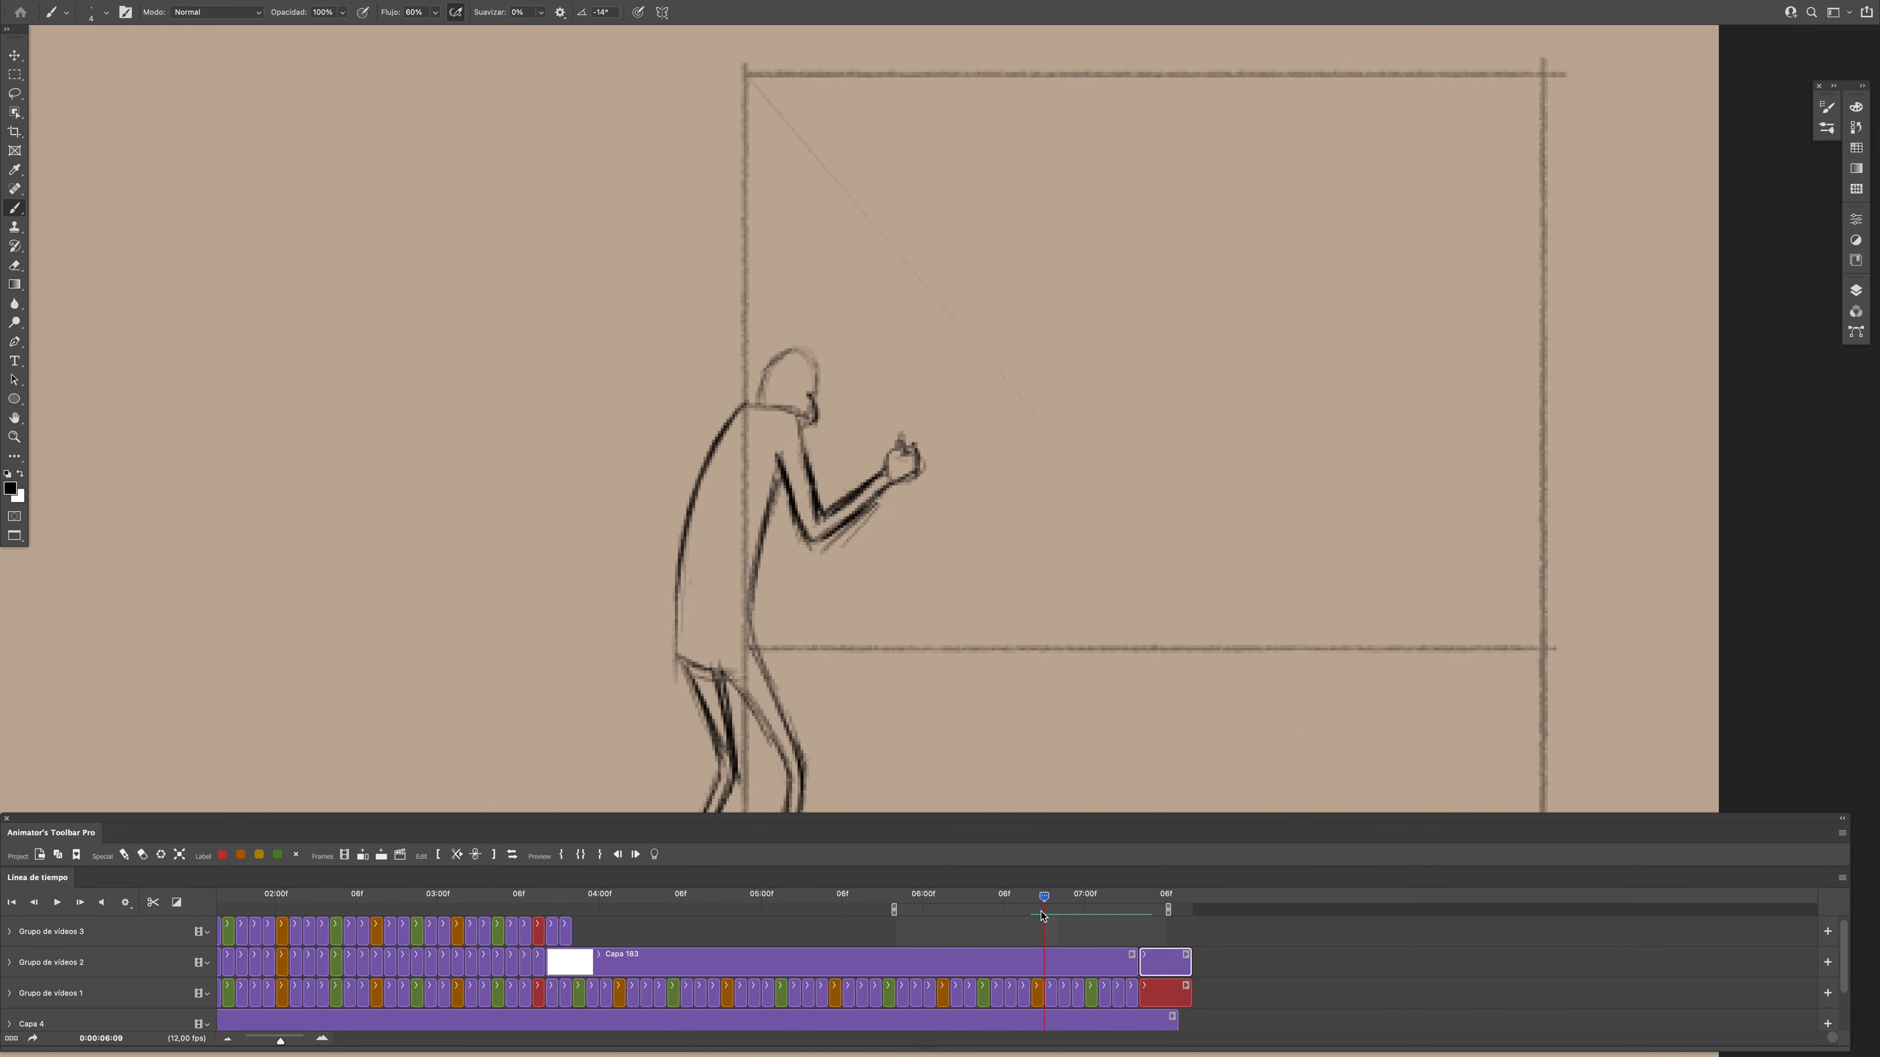
left_click_drag(1191, 962, 1155, 966)
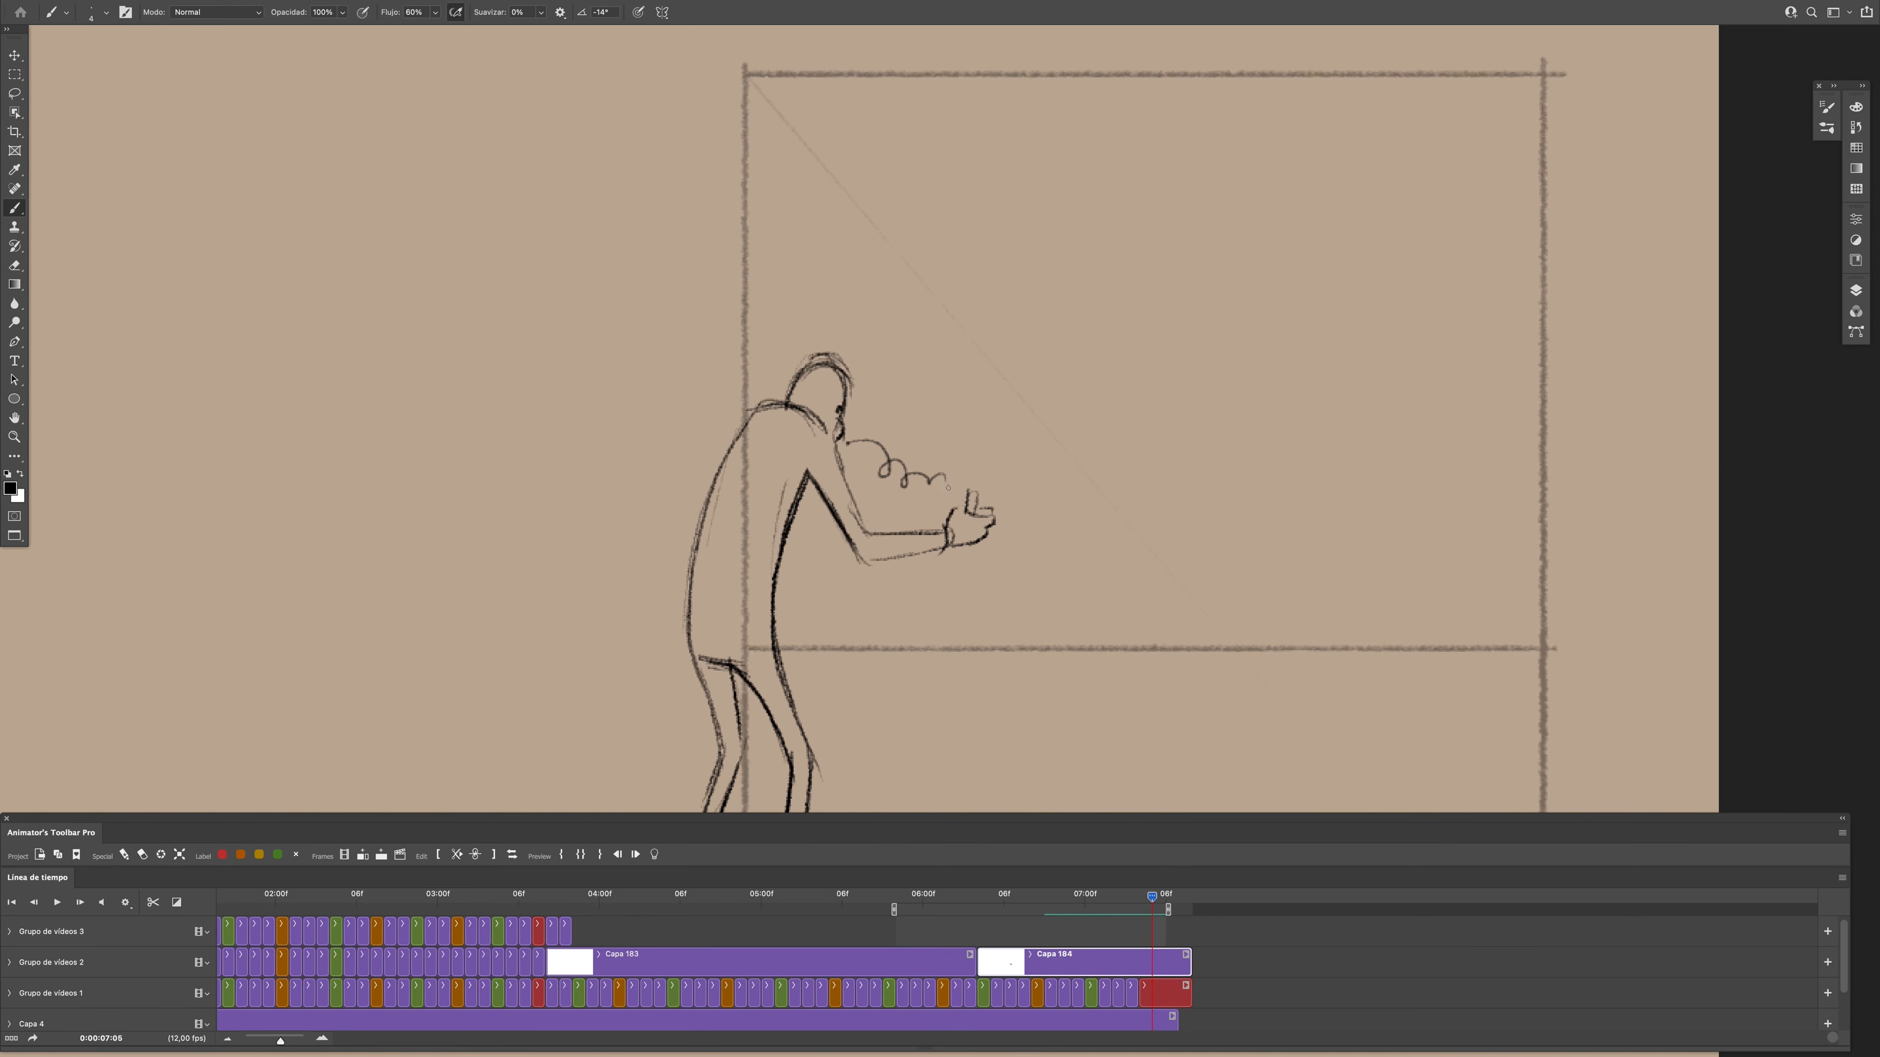
key("Right")
- Try to trim the guide-line clip on Grupo de vídeos 2 to a single frame at 0:00:06:04
left_click_drag(1190, 962, 987, 964)
key("c")
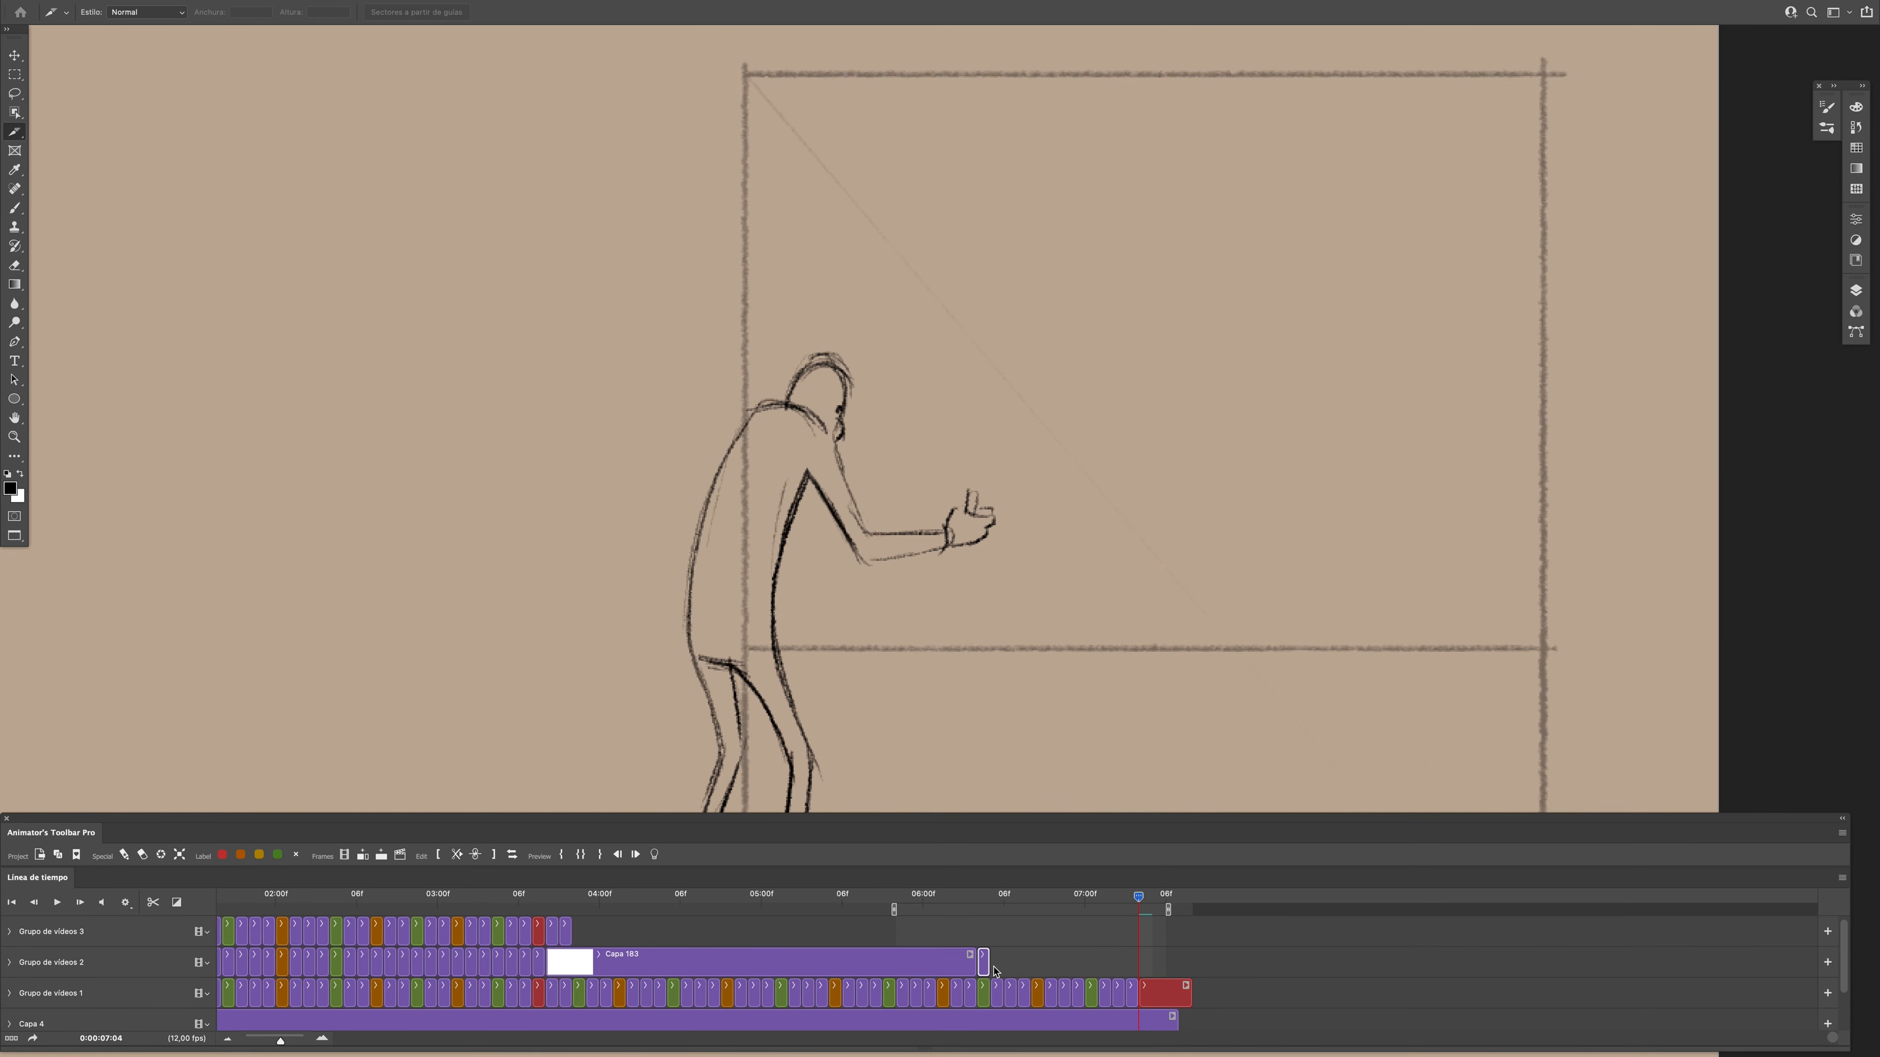
key("c")
key("z")
left_click_drag(1025, 572, 959, 576)
key("Delete")
left_click(976, 908)
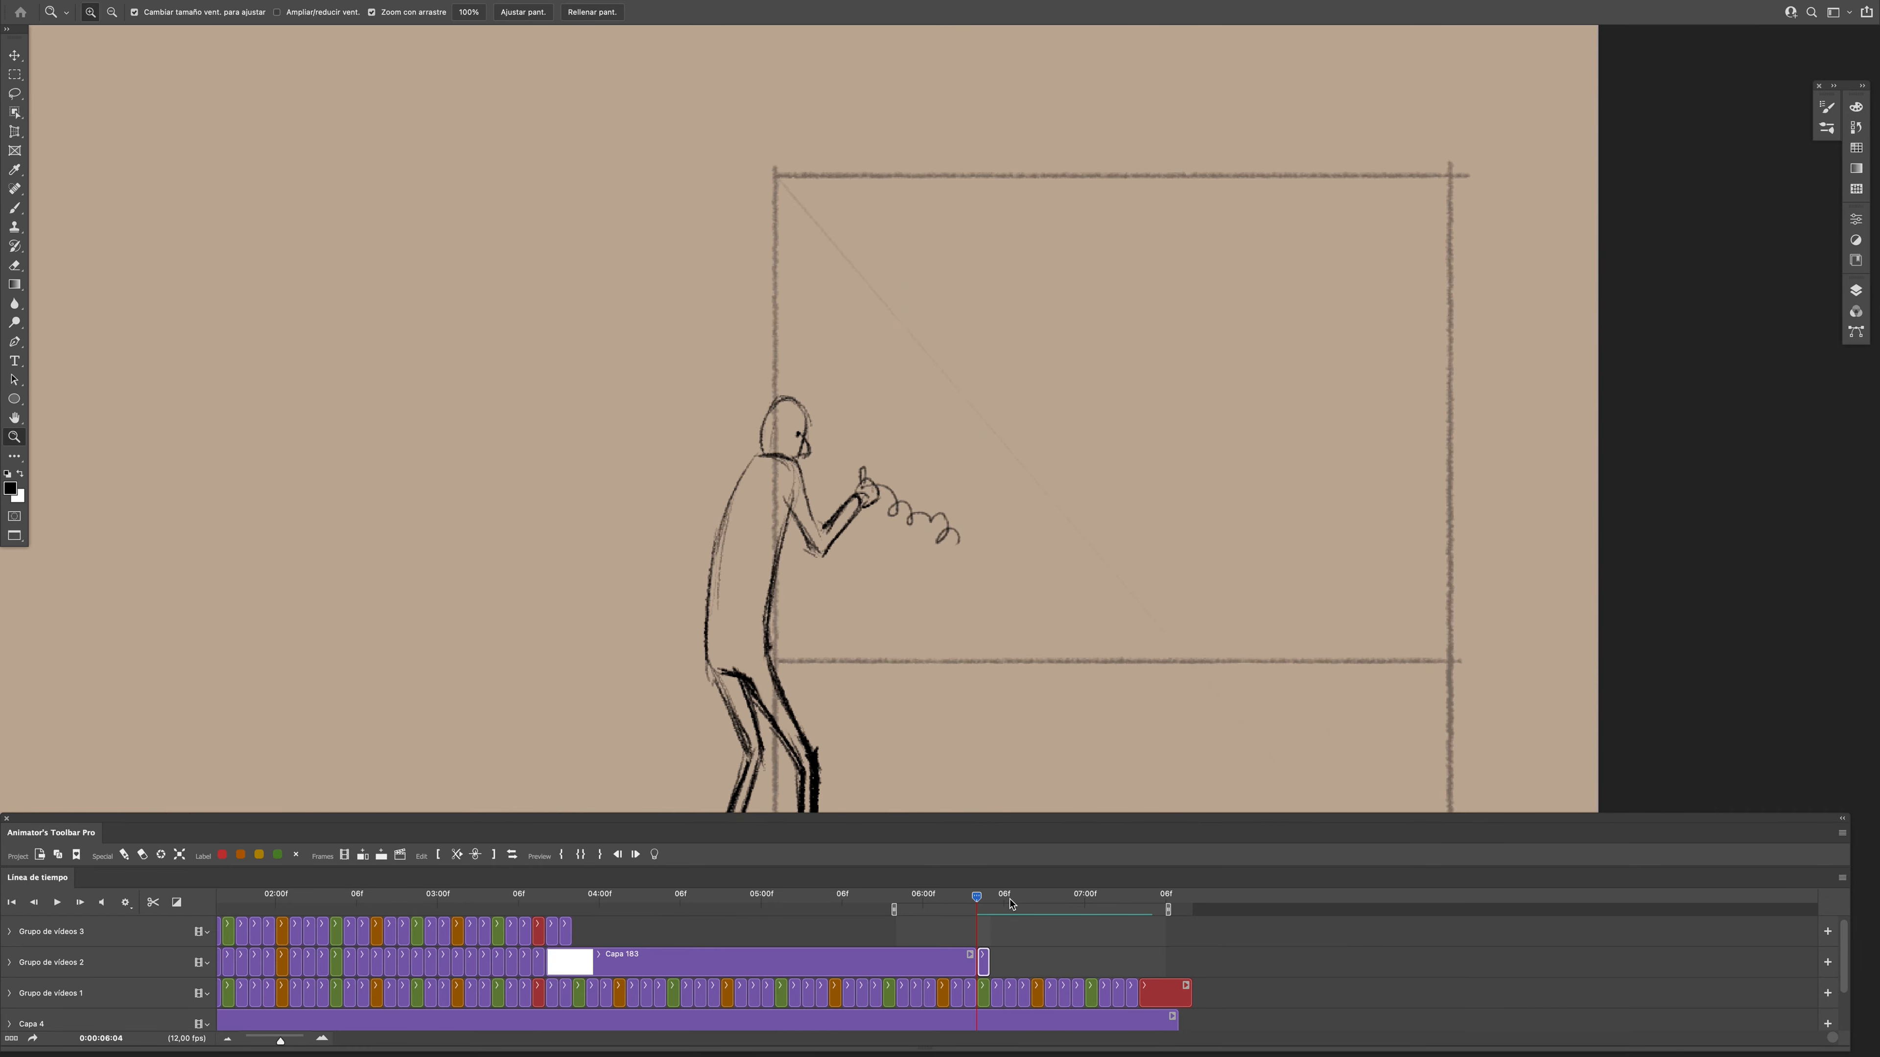
mouse_move(988, 964)
left_mouse_down()
mouse_move(1191, 958)
mouse_move(988, 963)
left_mouse_up()
mouse_move(951, 584)
left_mouse_down()
mouse_move(957, 499)
mouse_move(997, 447)
mouse_move(986, 413)
left_mouse_up()
- Try to turn the trimmed guide-line clip into a 12 fps video clip and undo the attempt
key("l")
key("Right")
key("Left")
key("Right")
key("Left")
key("v")
left_click(984, 958)
left_click(985, 958)
left_click(344, 854)
key("super+z")
key("super+z")
key("super+z")
key("super+z")
key("super+z")
key("super+z")
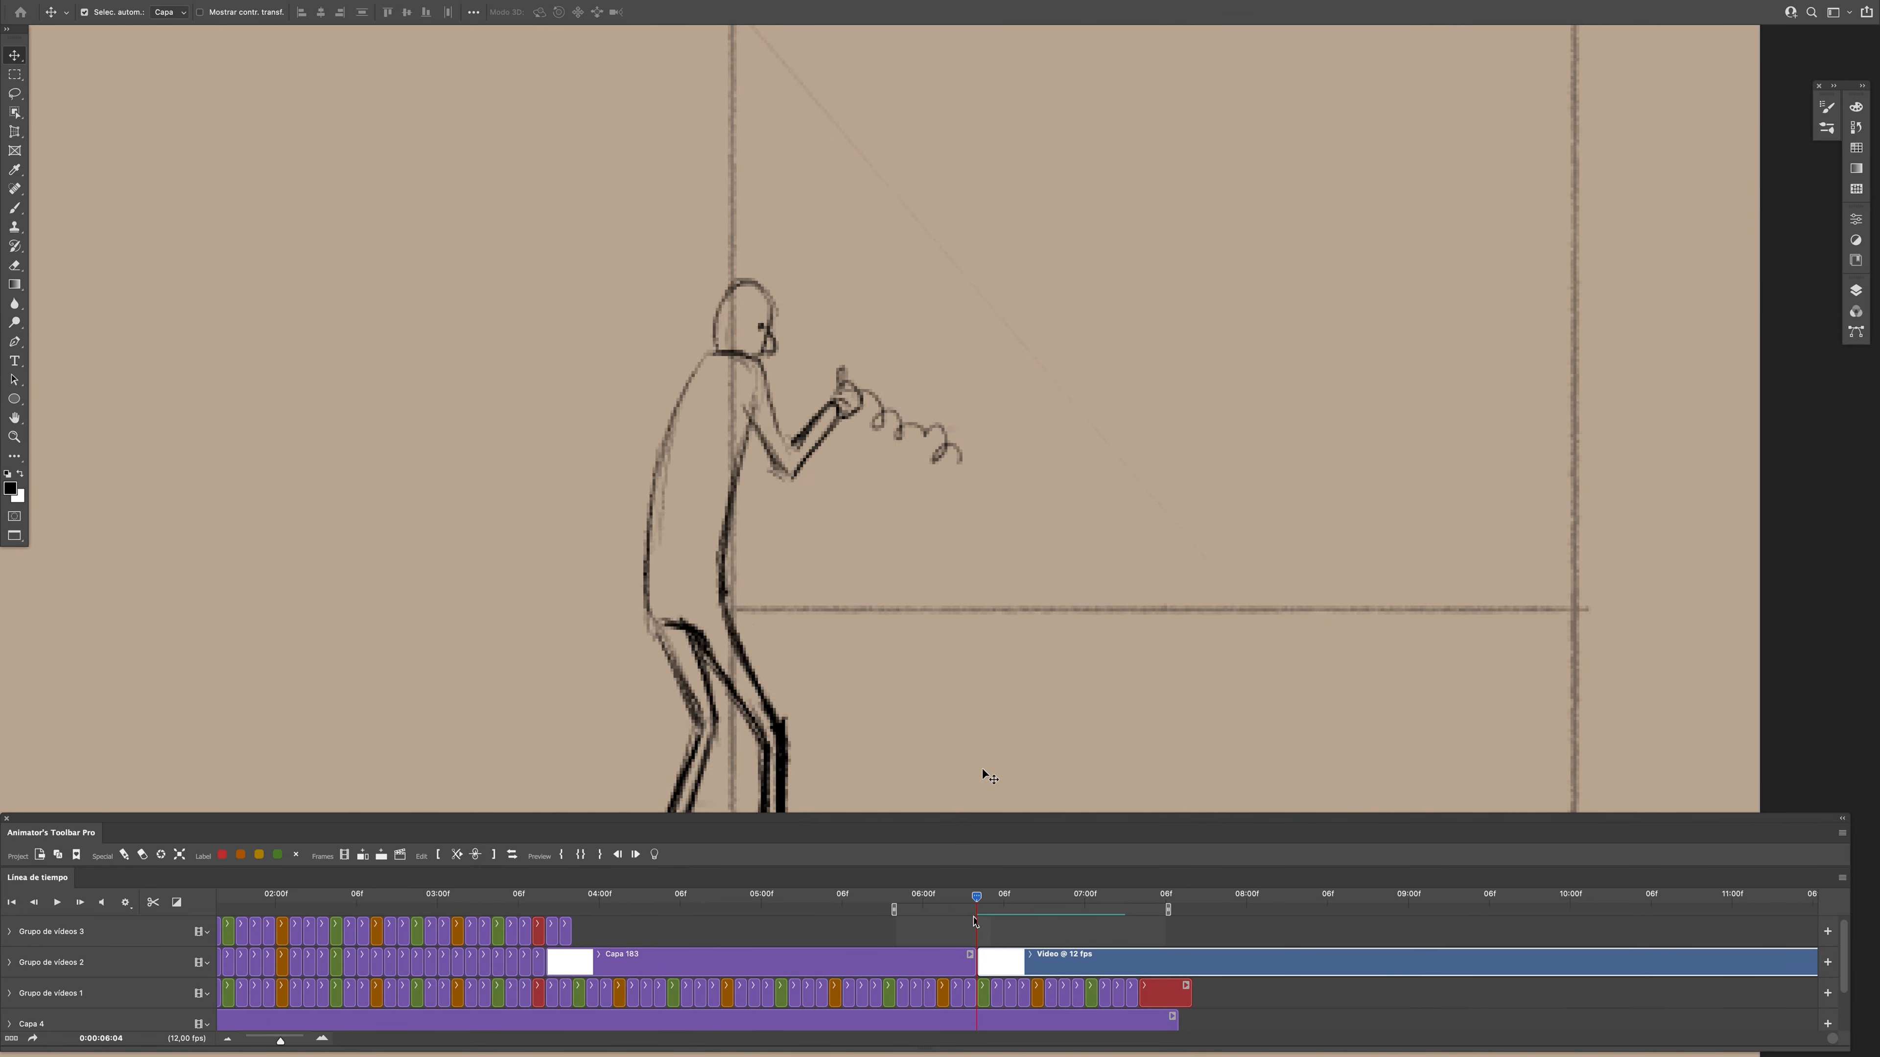
- Draw the curved line leading to the hand at frame 0:00:06:09 on Grupo de vídeos 1, following the looping guide
left_click(1855, 290)
left_click(1855, 291)
left_click(983, 993)
key("Right")
key("Right")
key("b")
key("Right")
left_click_drag(842, 380, 889, 378)
key("Right")
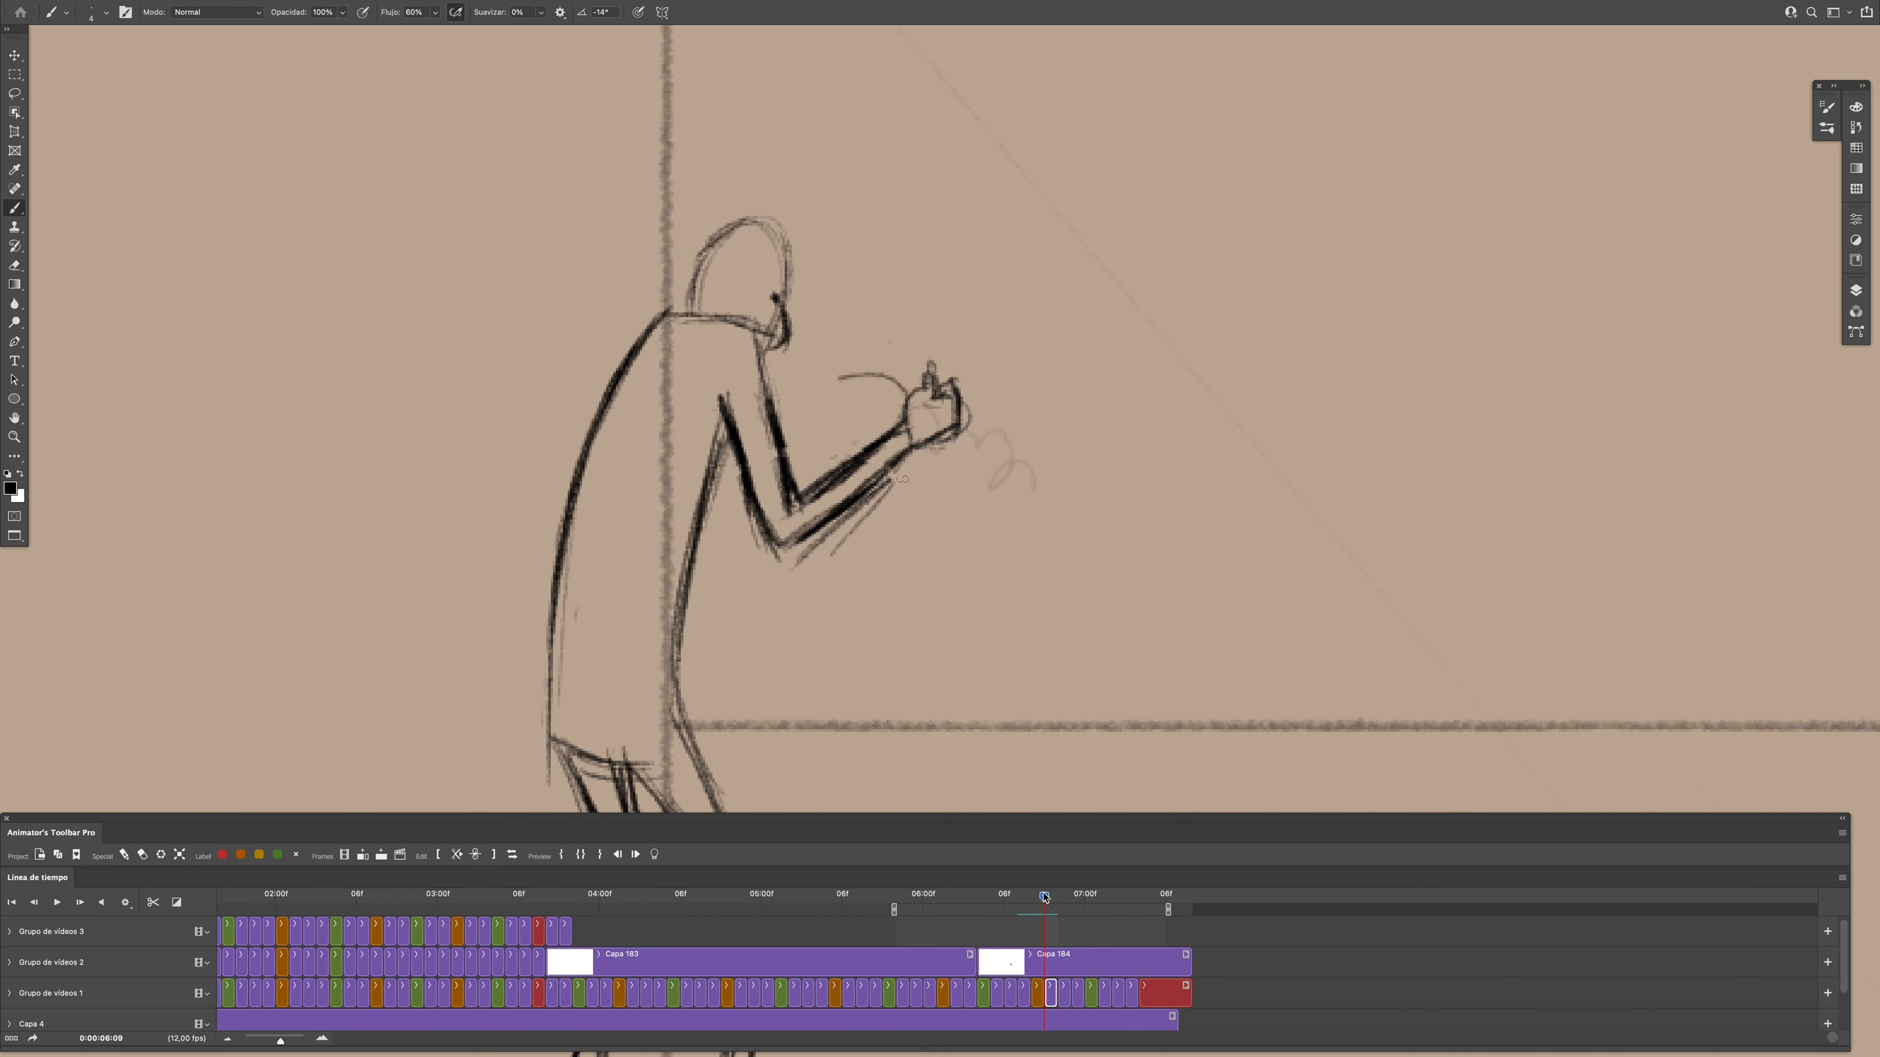
- Set the guide-line clip on Grupo de vídeos 2 to start at 0:00:07:00, undoing any further shift
key("Right")
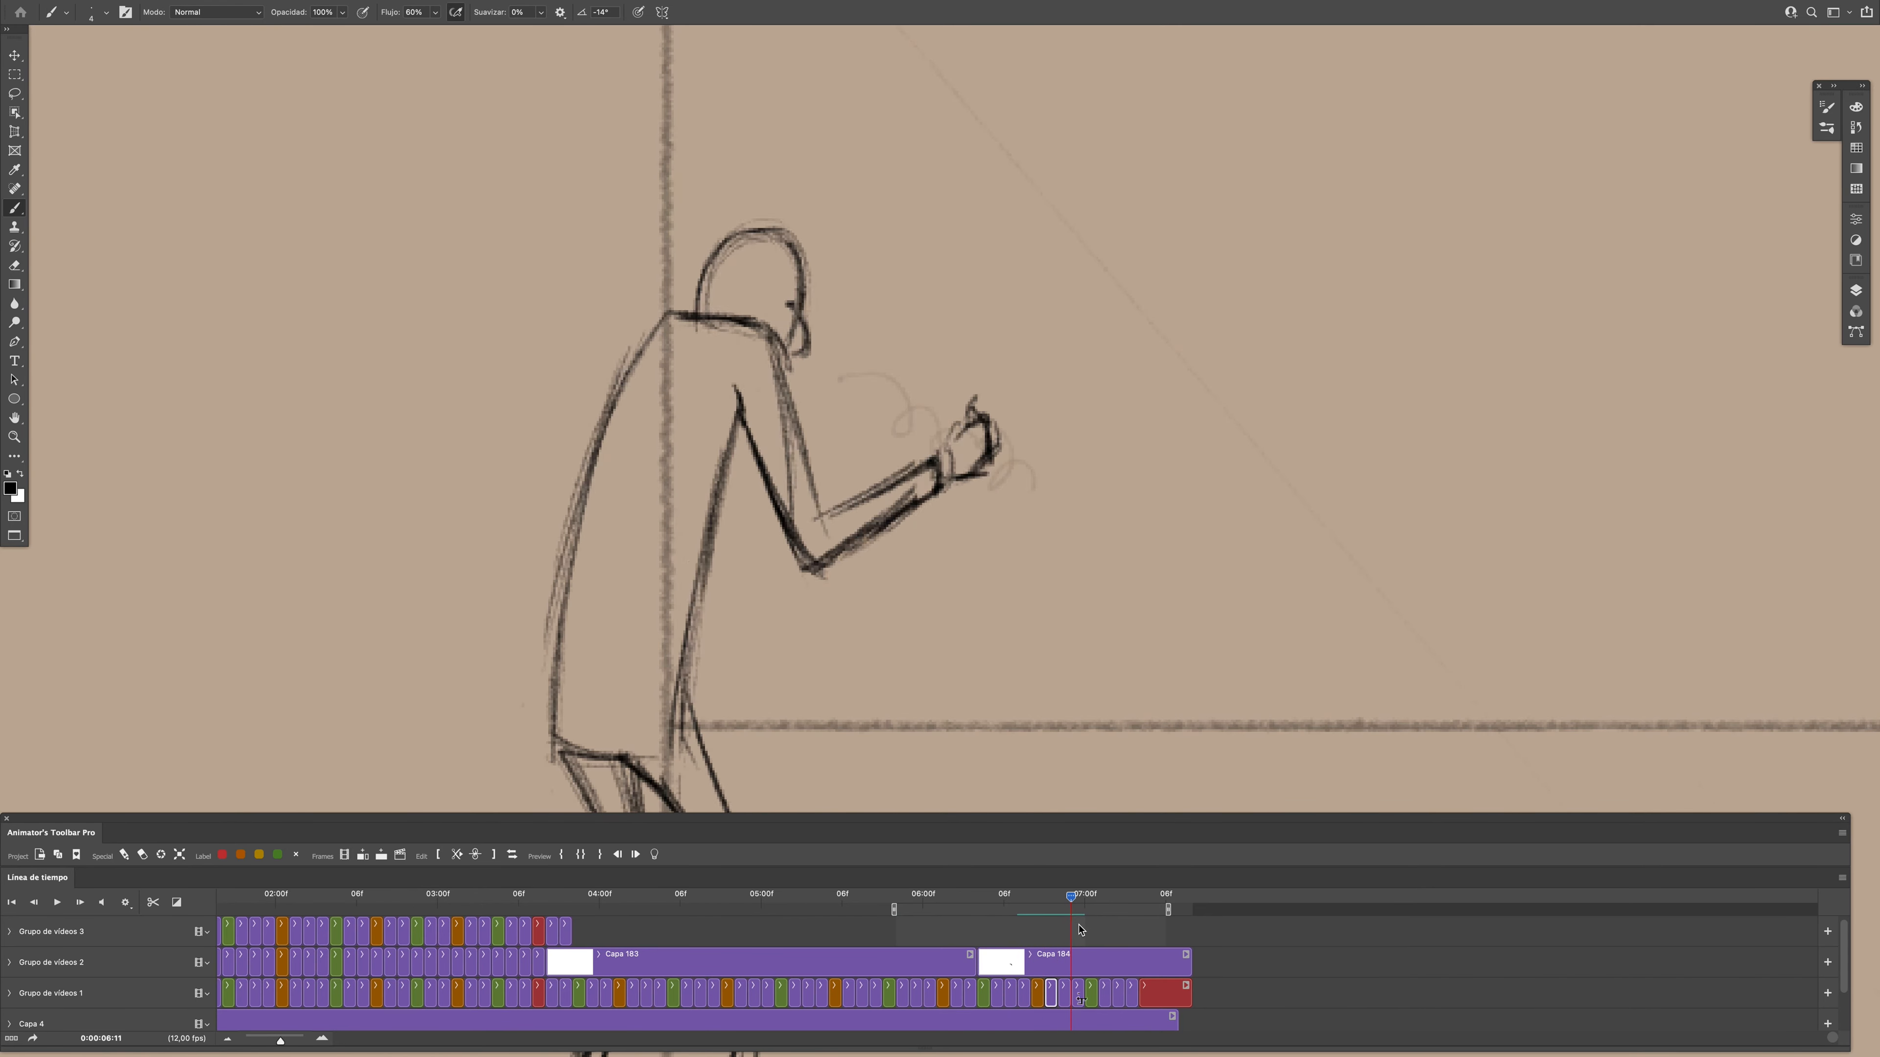
key("Right")
key("Right")
mouse_move(978, 965)
left_mouse_down()
mouse_move(1085, 965)
mouse_move(1137, 930)
left_mouse_up()
left_click(1855, 291)
left_click_drag(1083, 966, 1112, 965)
key("super+z")
key("super+z")
- Draw the curved line up to the hand on the Capa 27 drawing at frame 0:00:07:00
left_click(1091, 994)
left_click_drag(838, 379, 944, 446)
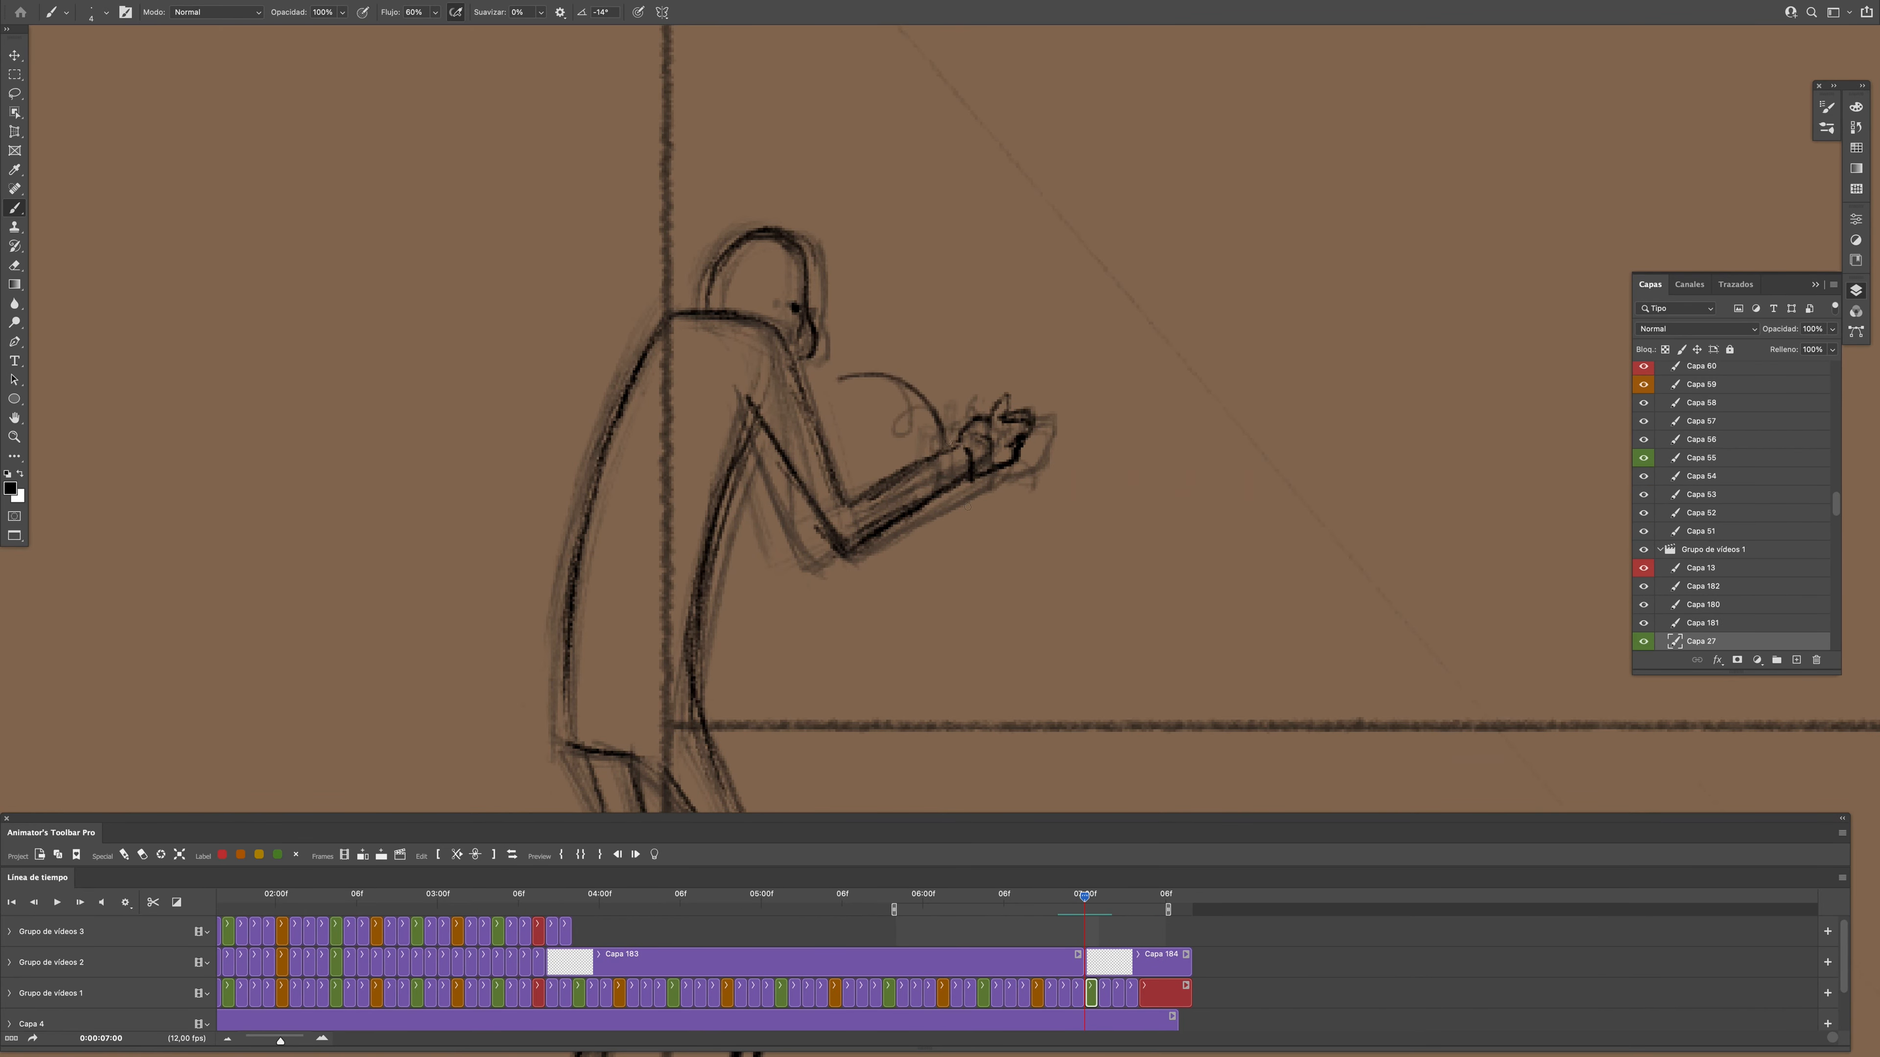
- Draw the looping line leading to the hand on the Grupo de vídeos 1 drawings from frame 0:00:07:01 through 0:00:07:04
key("Left")
key("Right")
key("Right")
mouse_move(1098, 897)
left_mouse_down()
mouse_move(1040, 908)
mouse_move(1100, 906)
left_mouse_up()
key("e")
key("b")
key("Right")
key("Right")
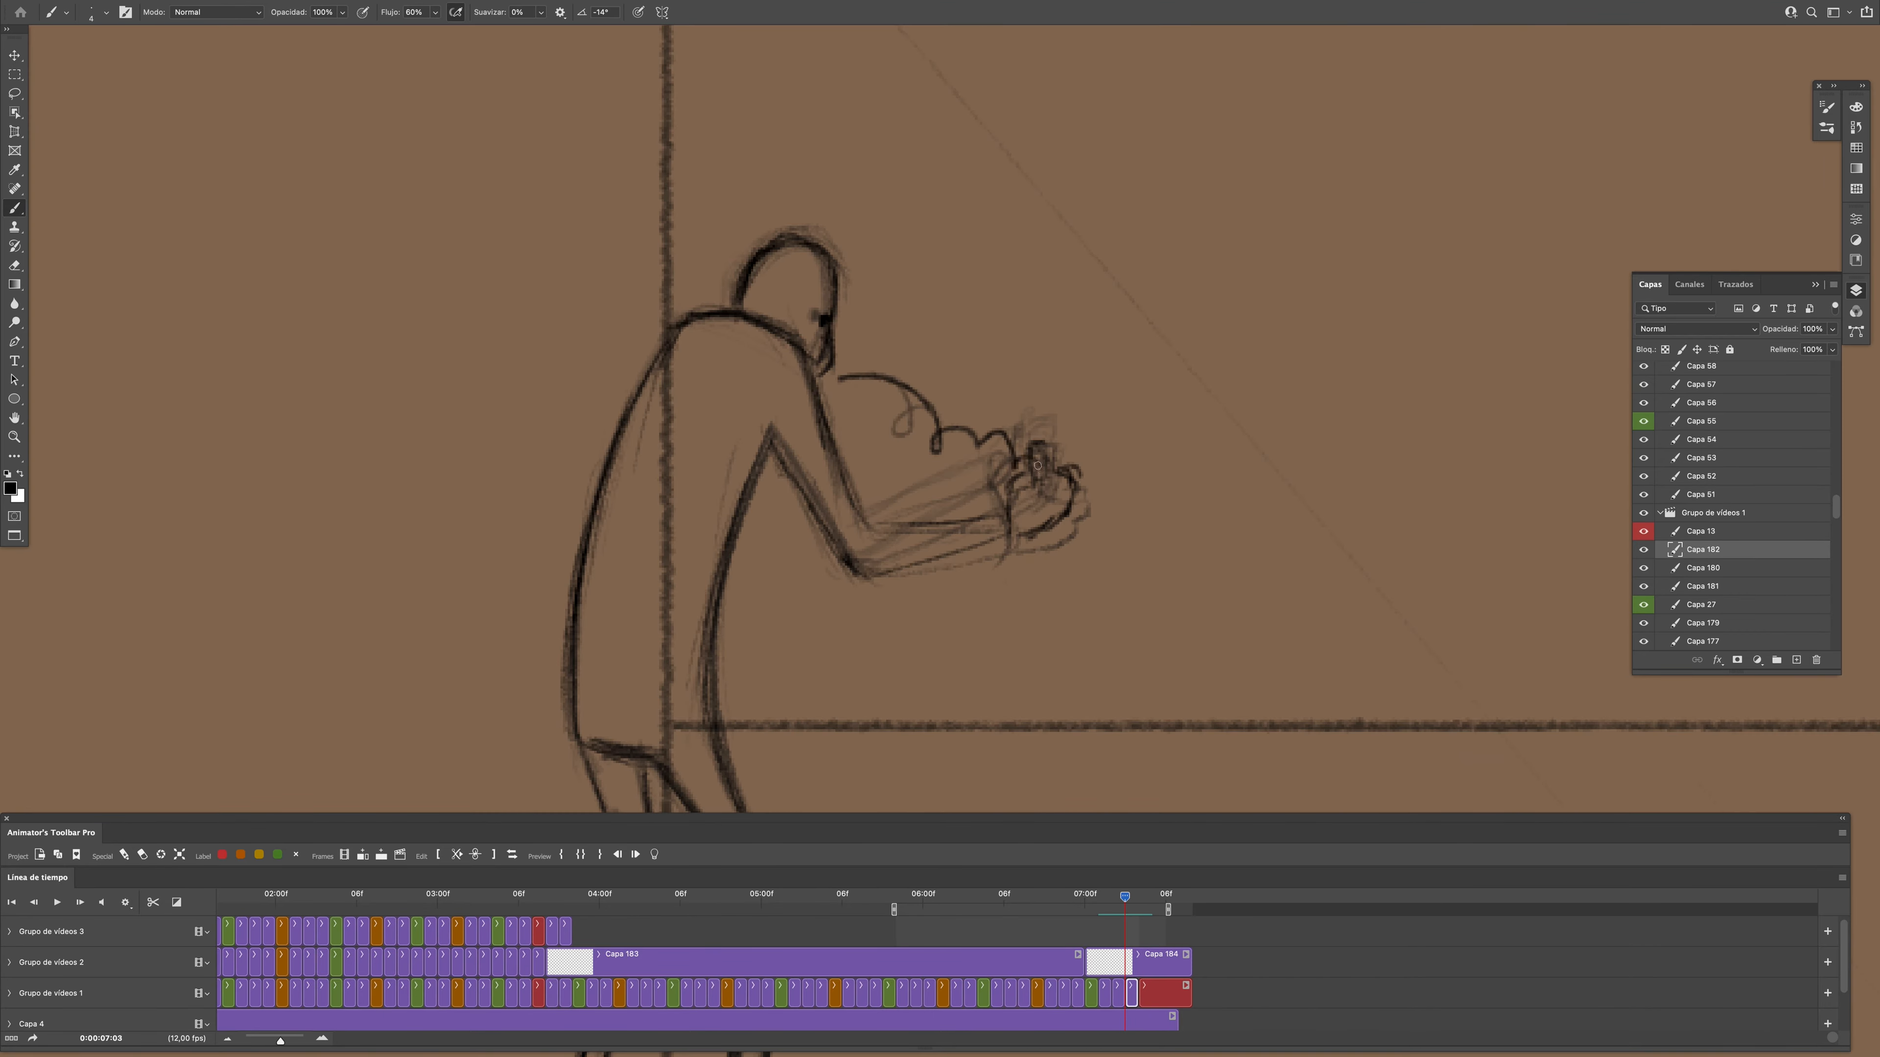
left_click(654, 855)
mouse_move(1137, 900)
left_mouse_down()
mouse_move(1089, 900)
mouse_move(1139, 902)
left_mouse_up()
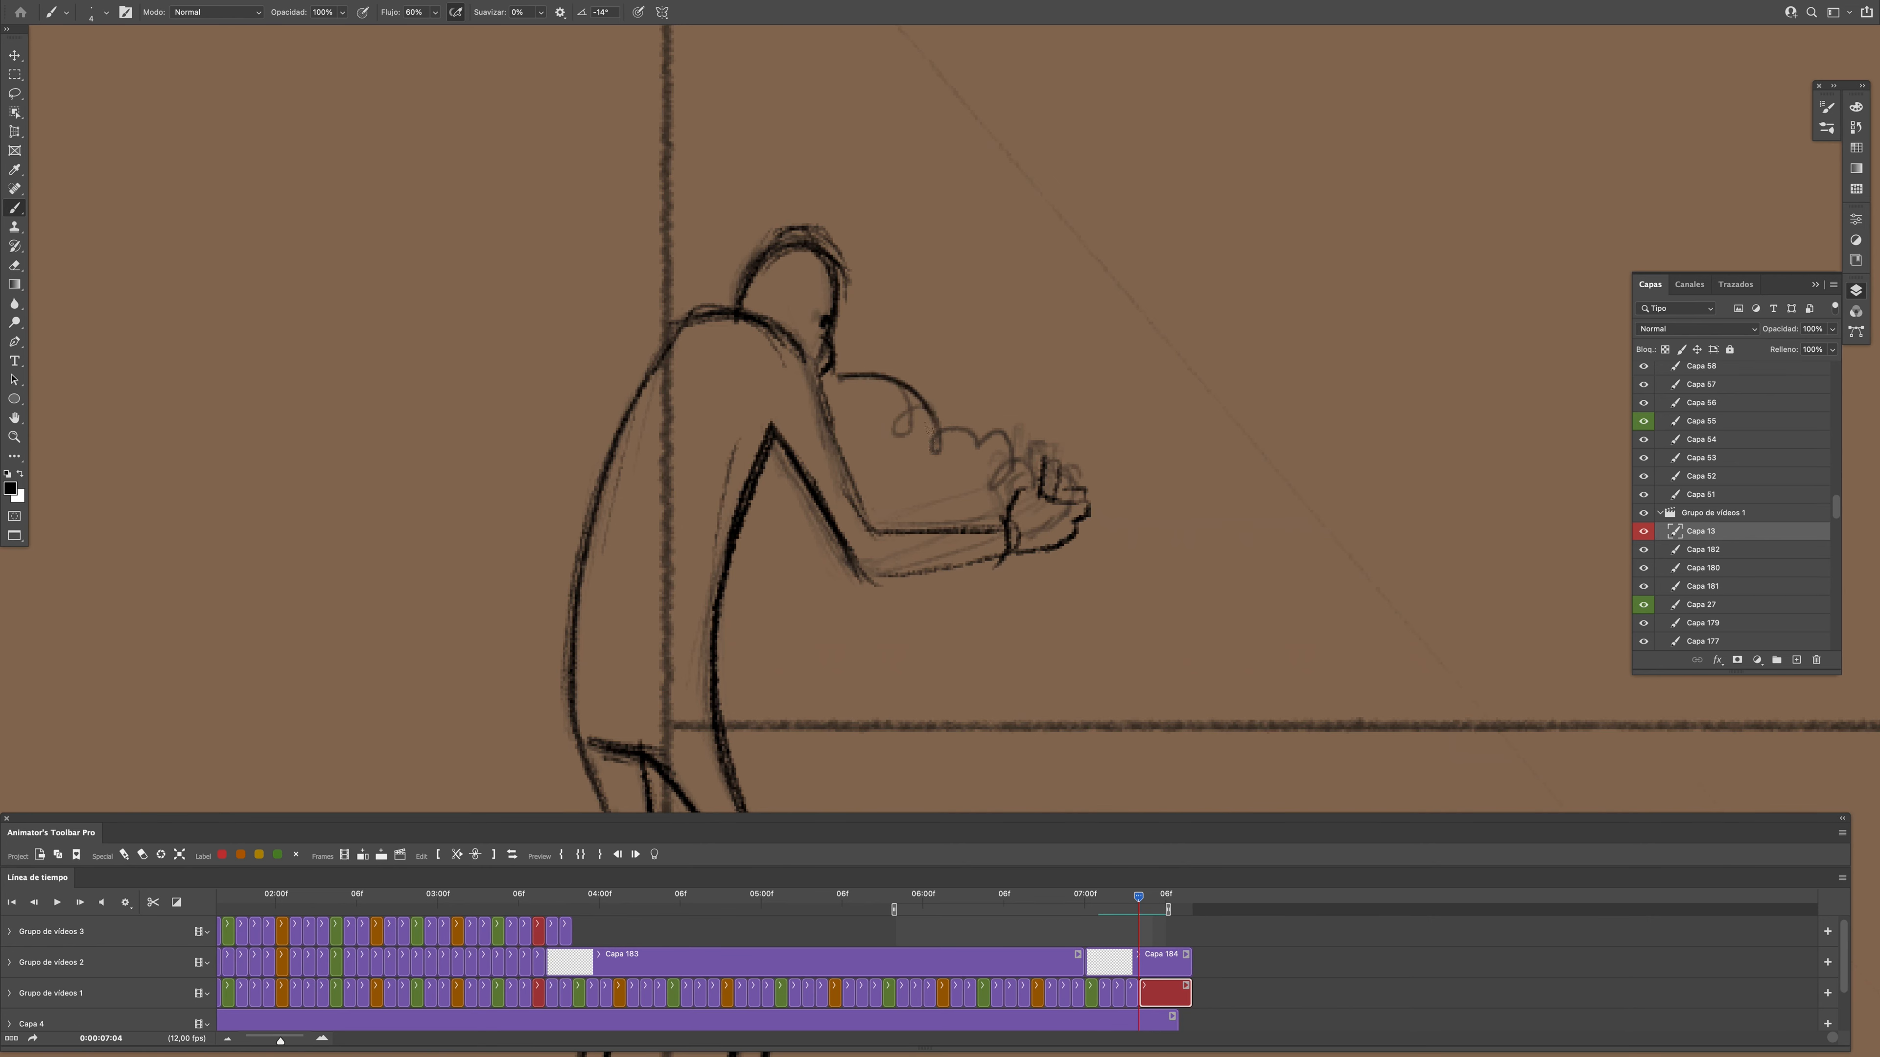